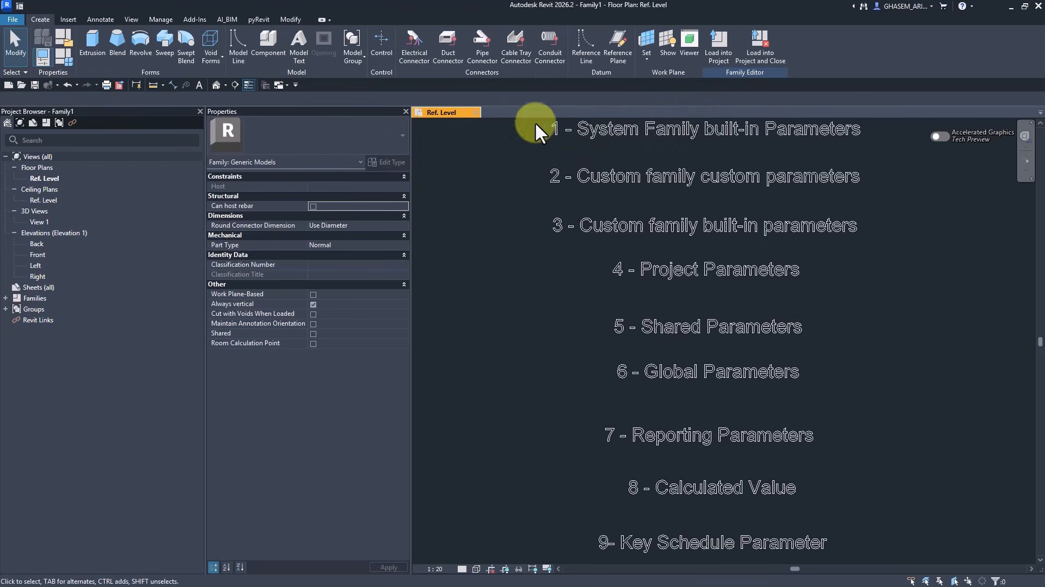
Step: Create a new project from the DefaultMetric template and draw a horizontal Generic - 200mm wall about 4300 mm long on Level 1
left_click(8, 84)
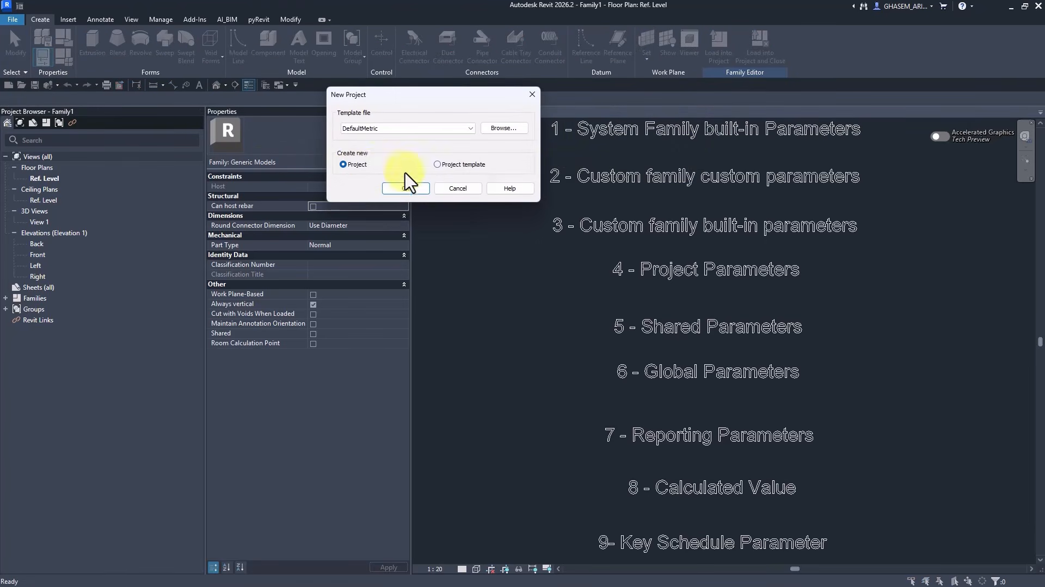
left_click(403, 187)
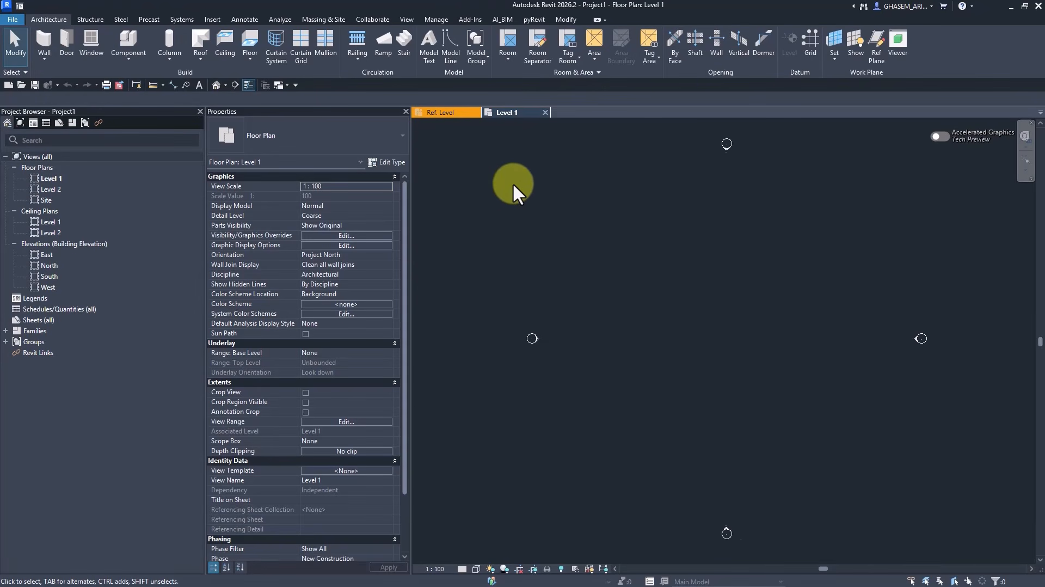
left_click(42, 35)
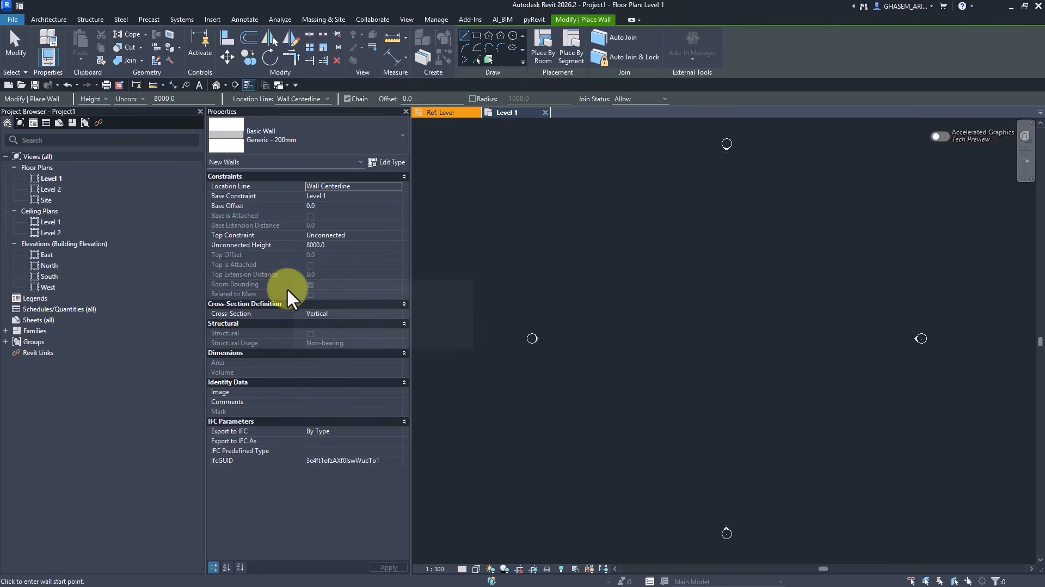
scroll(676, 354, "up", 4)
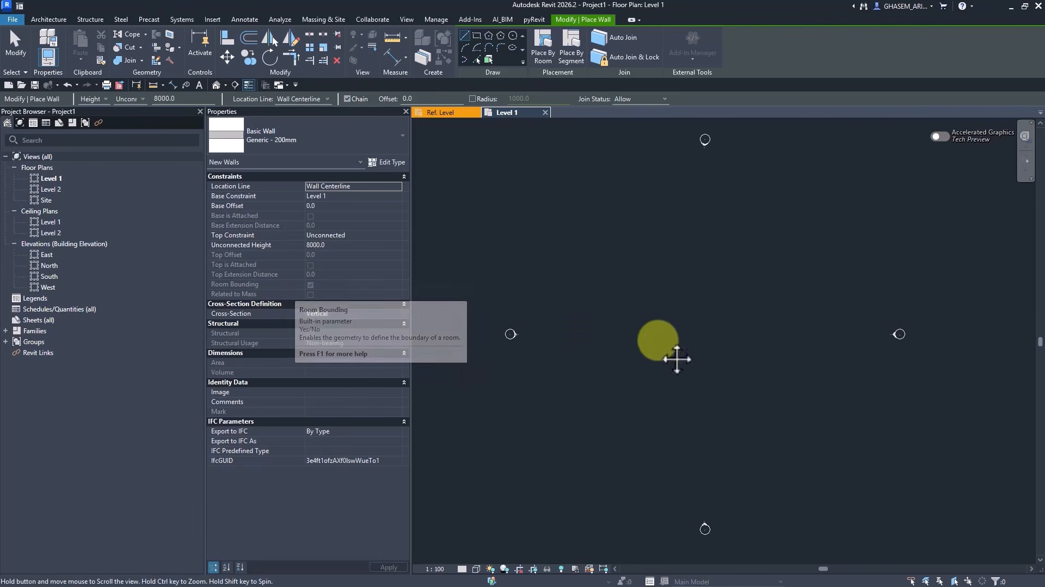
left_click(602, 273)
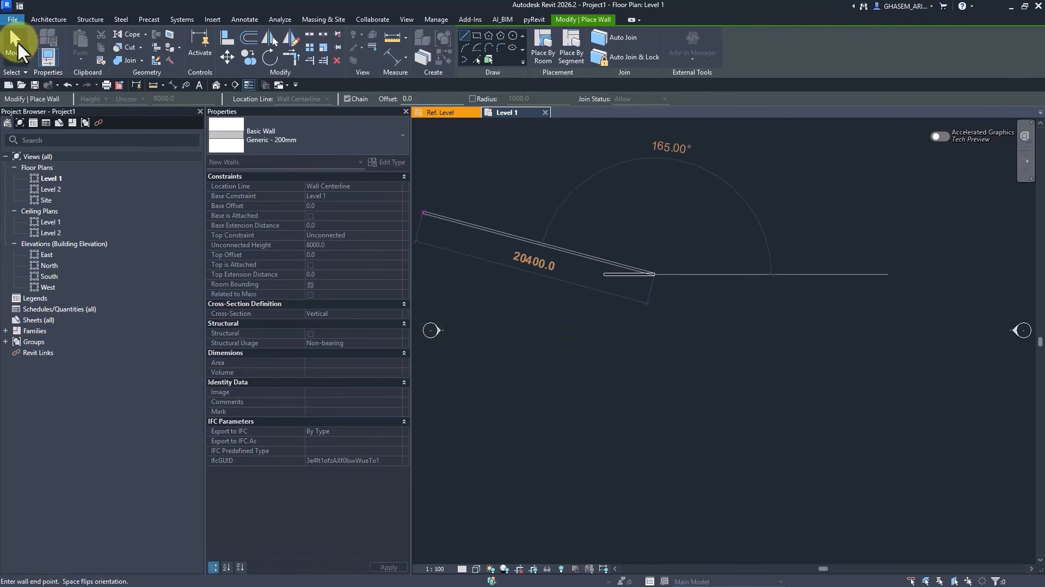
left_click(17, 44)
Step: Examine the wall's built-in instance and type parameters, including its Type Mark
left_click(616, 272)
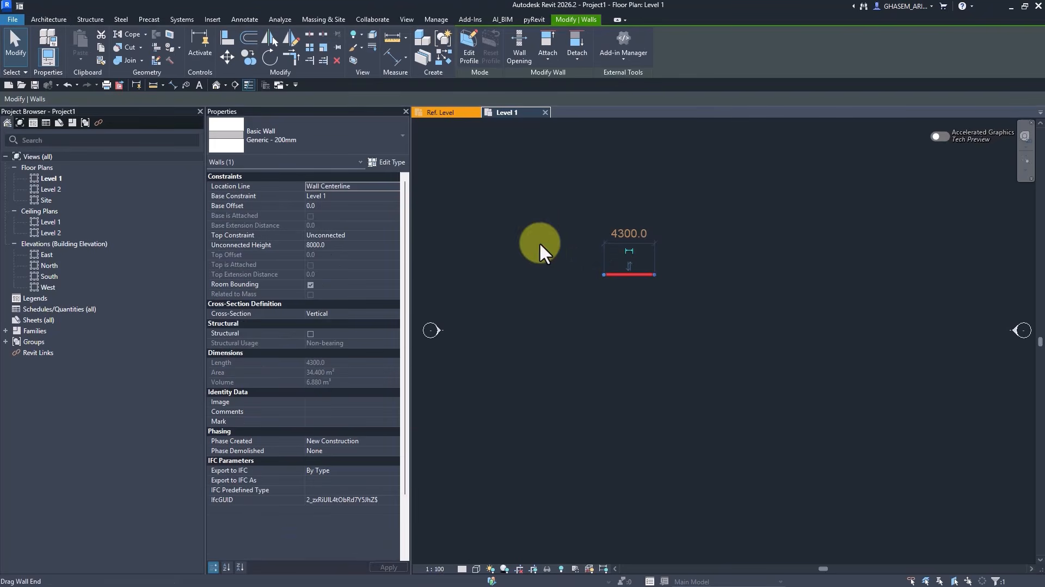
left_click(387, 163)
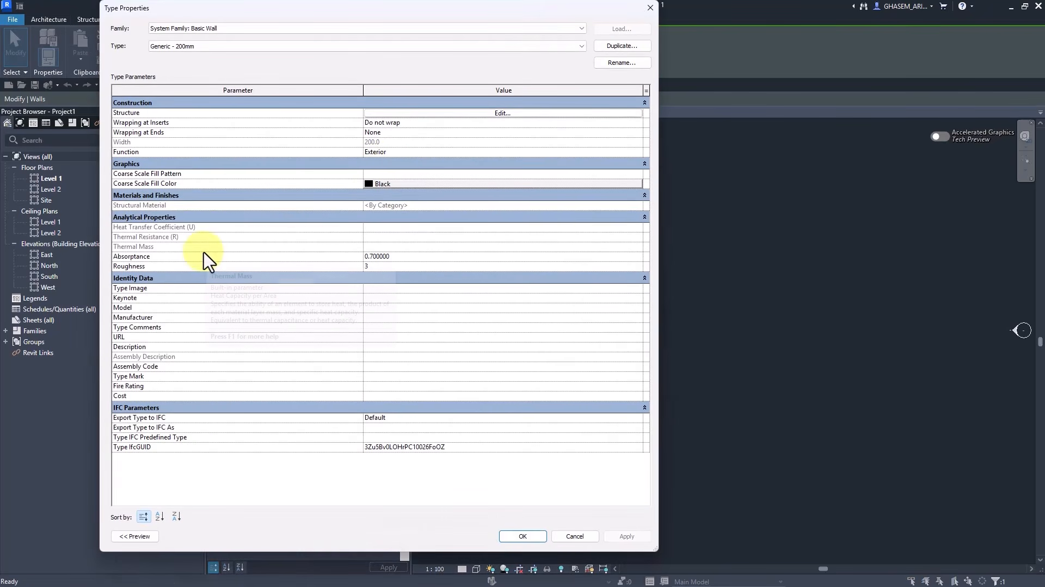
left_click_drag(322, 9, 523, 8)
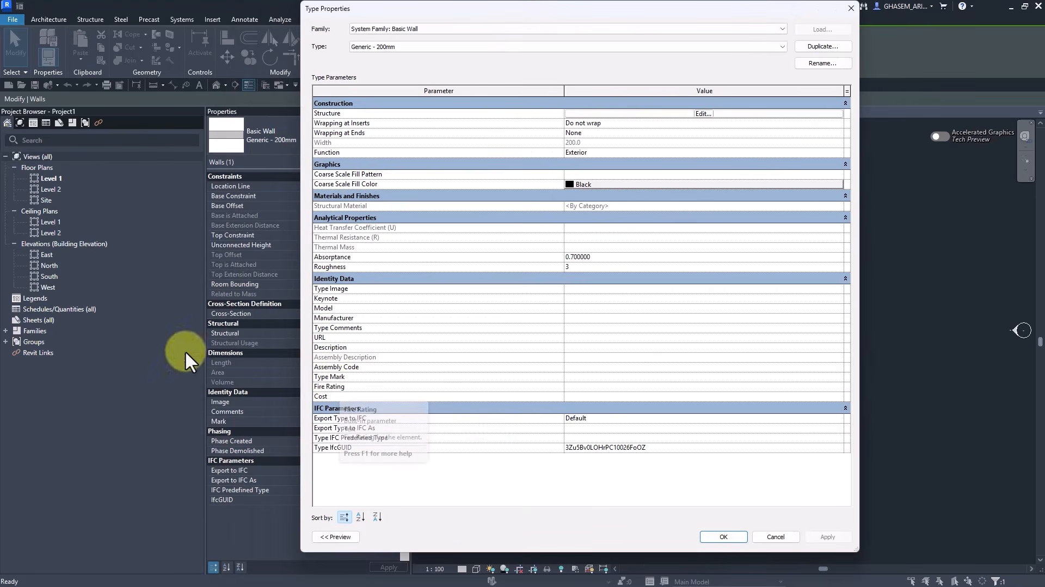
left_click(576, 376)
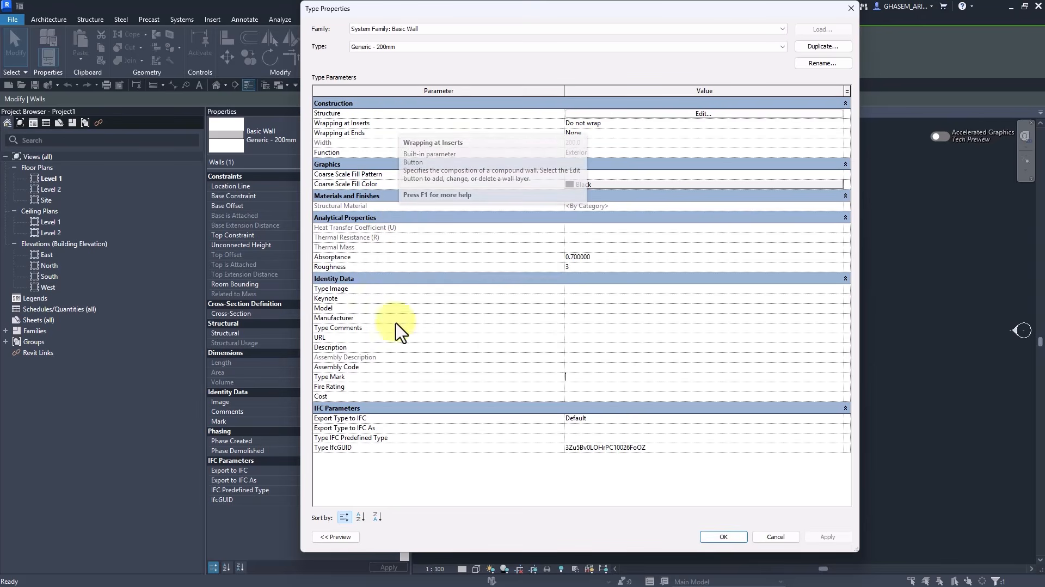
left_click(724, 538)
left_click(682, 392)
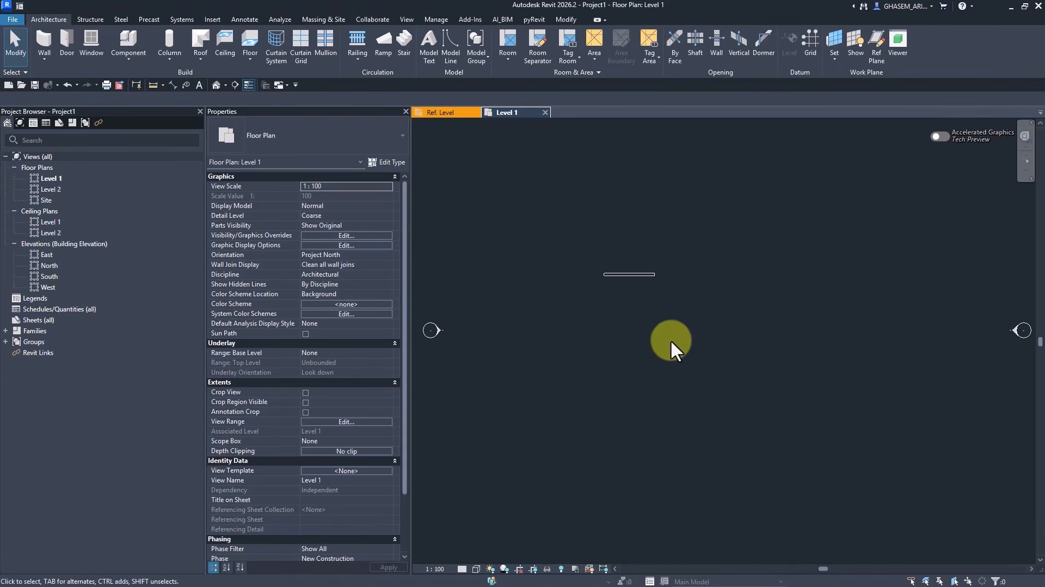
Step: Add a WIDTH type parameter of data type Length under Dimensions to the generic model family, and review its parameter list
left_click(444, 113)
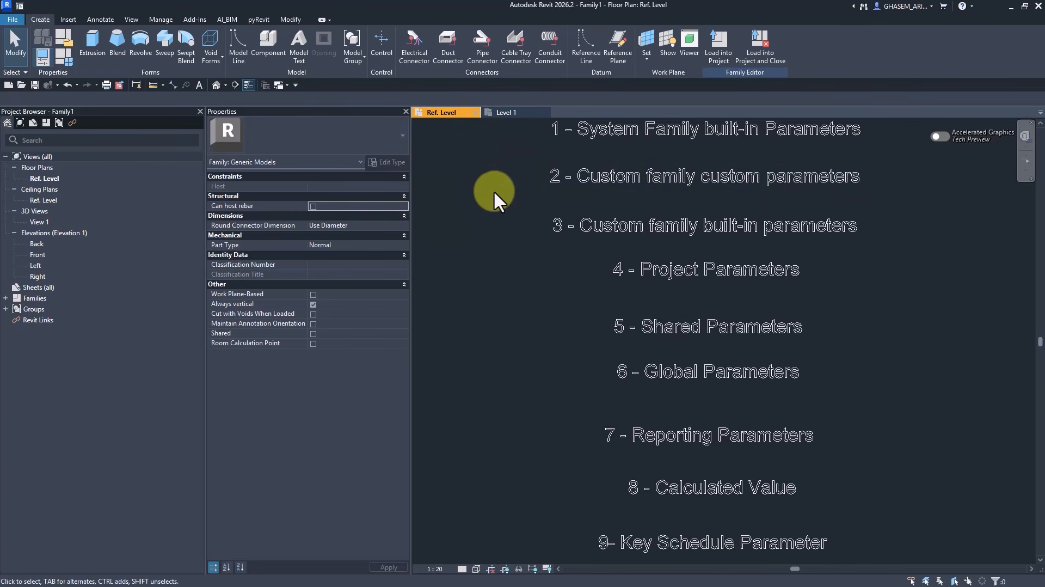
left_click(67, 57)
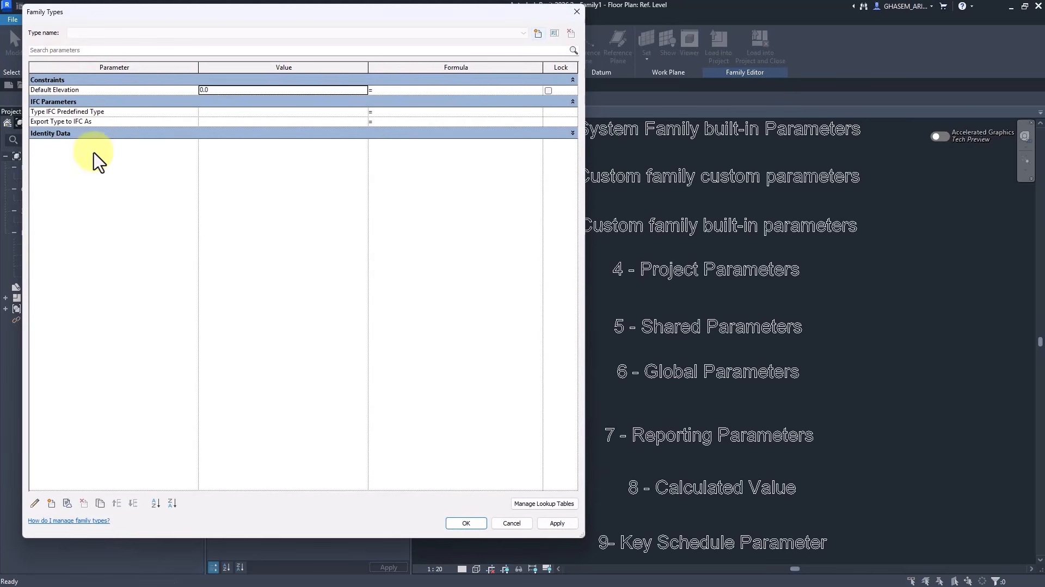
left_click(52, 504)
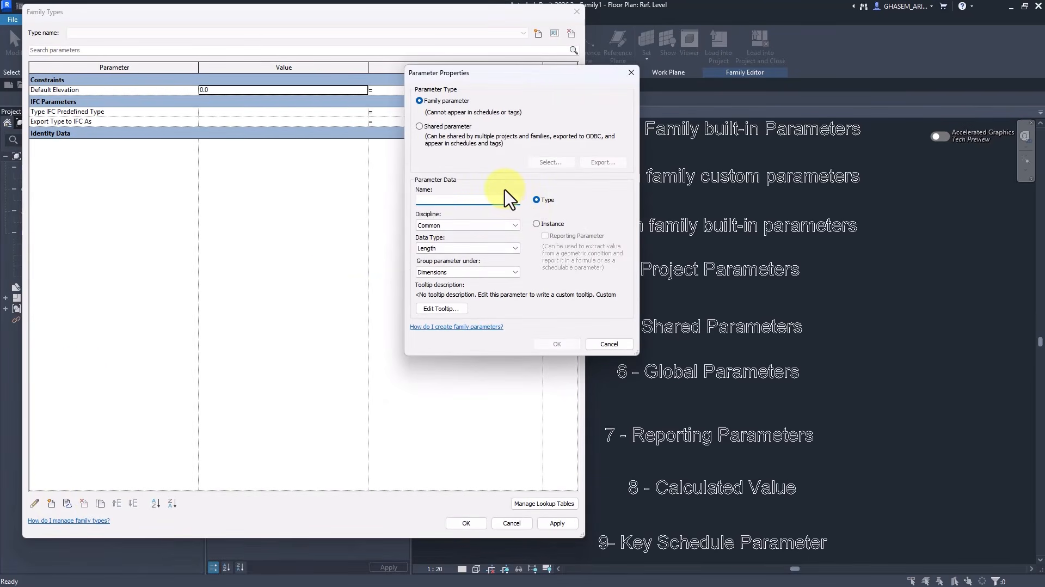
type("WIDTH")
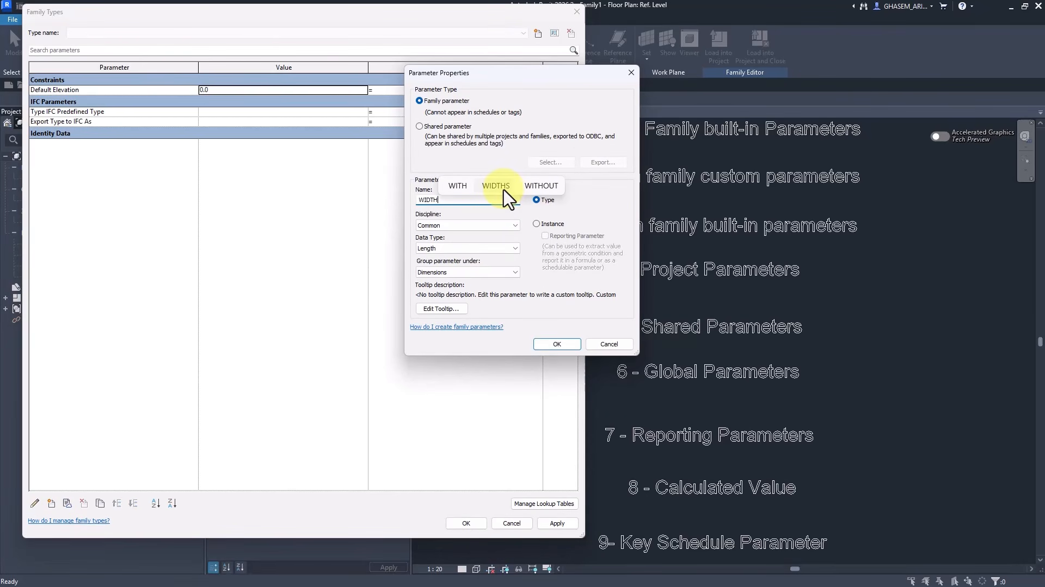
left_click(420, 200)
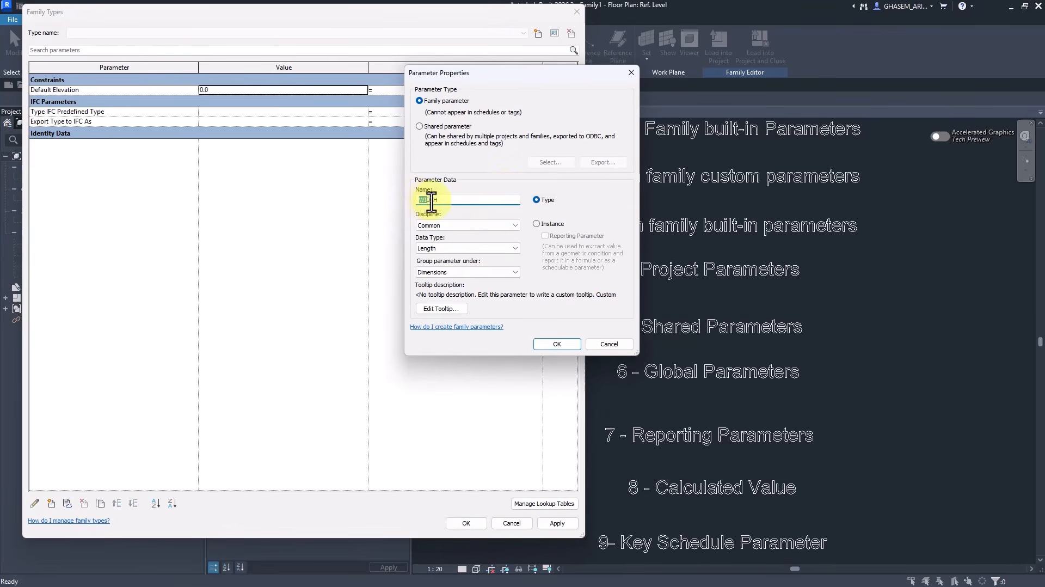
left_click_drag(445, 200, 401, 200)
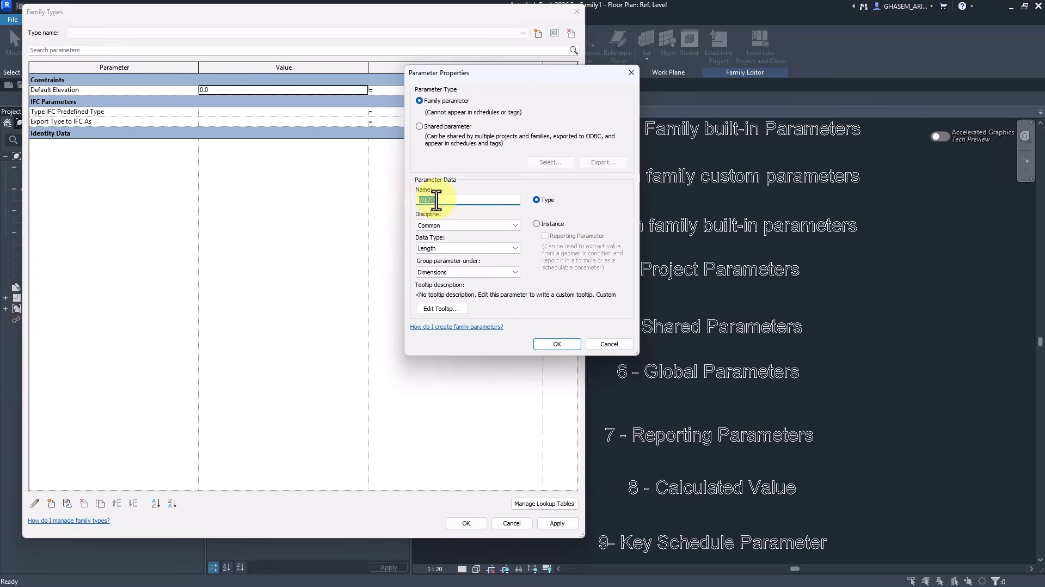
left_click(558, 344)
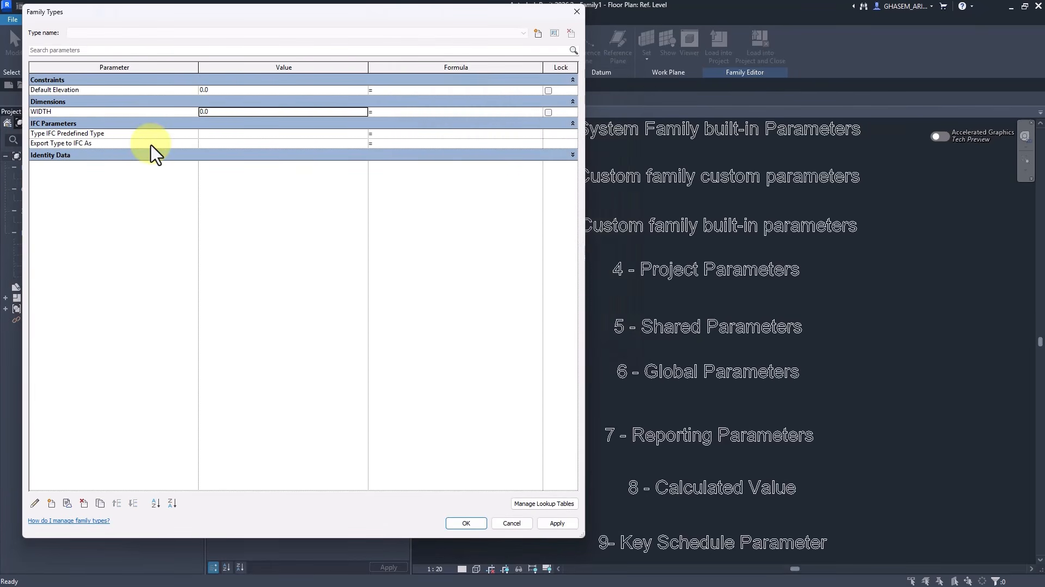
left_click(466, 523)
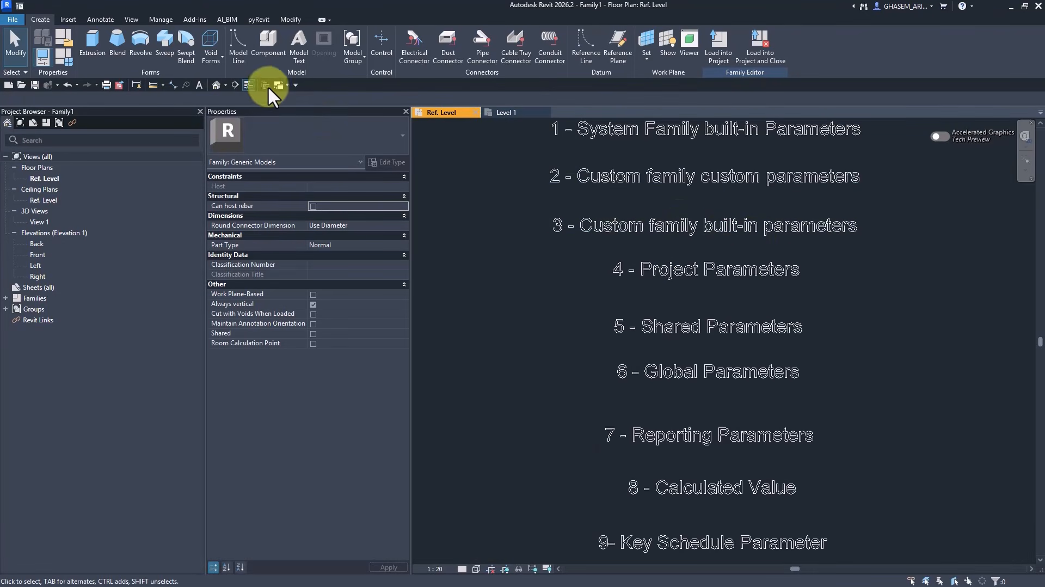
left_click(61, 57)
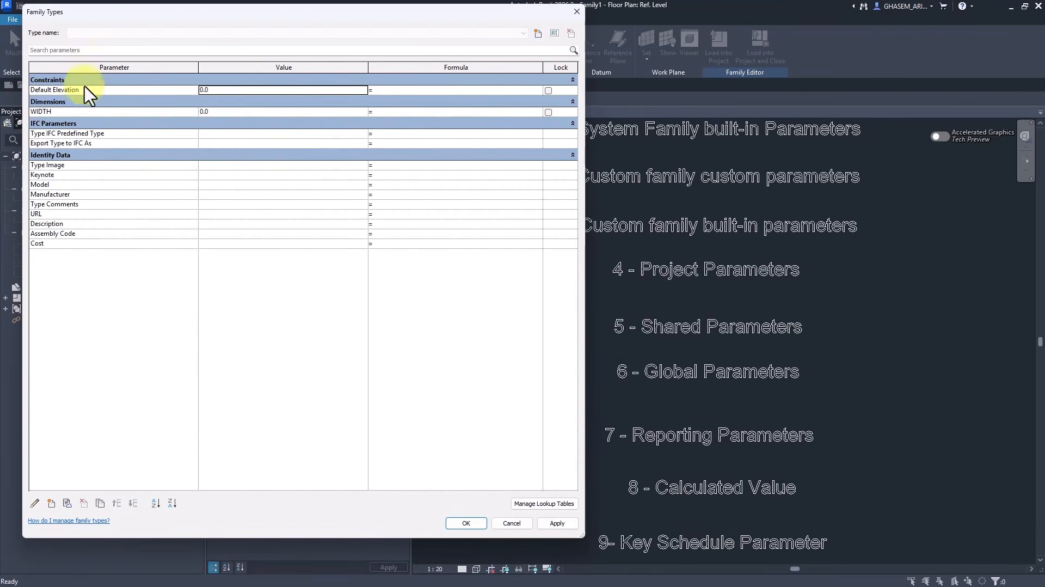
left_click(466, 523)
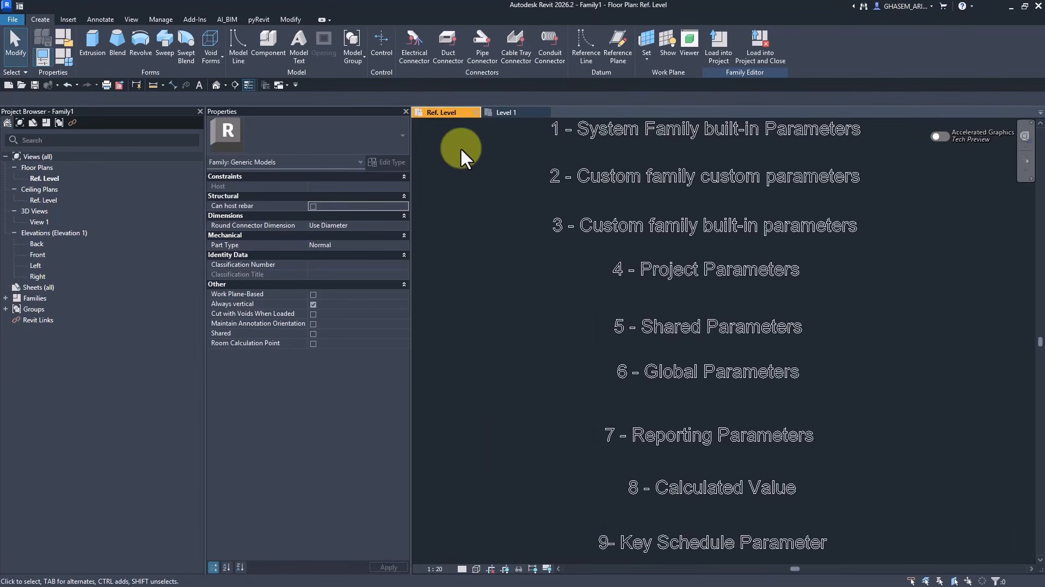
Step: Switch to the Level 1 view of Project1 and close the project
left_click(474, 112)
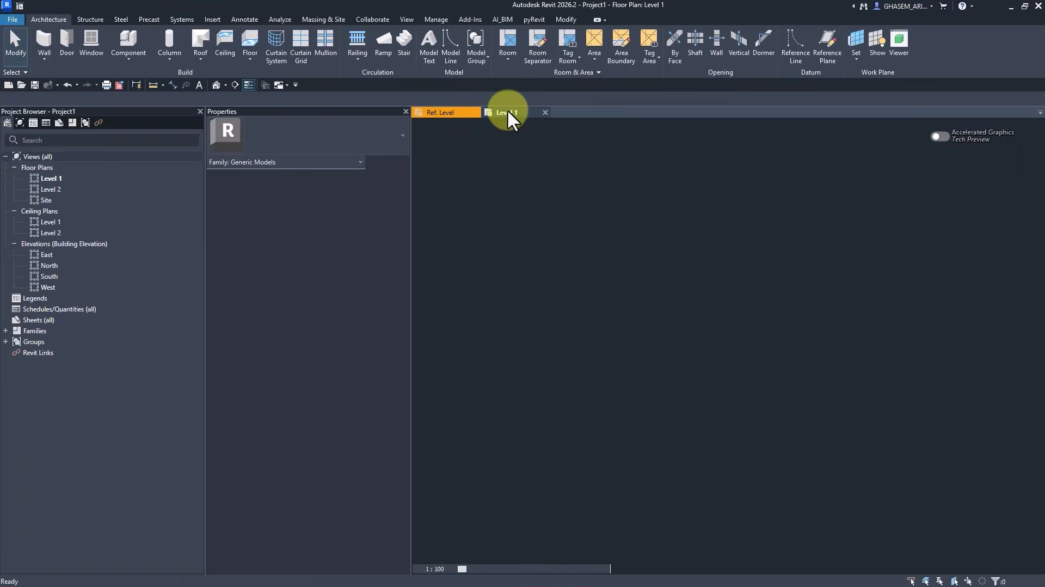
left_click(545, 112)
left_click(553, 298)
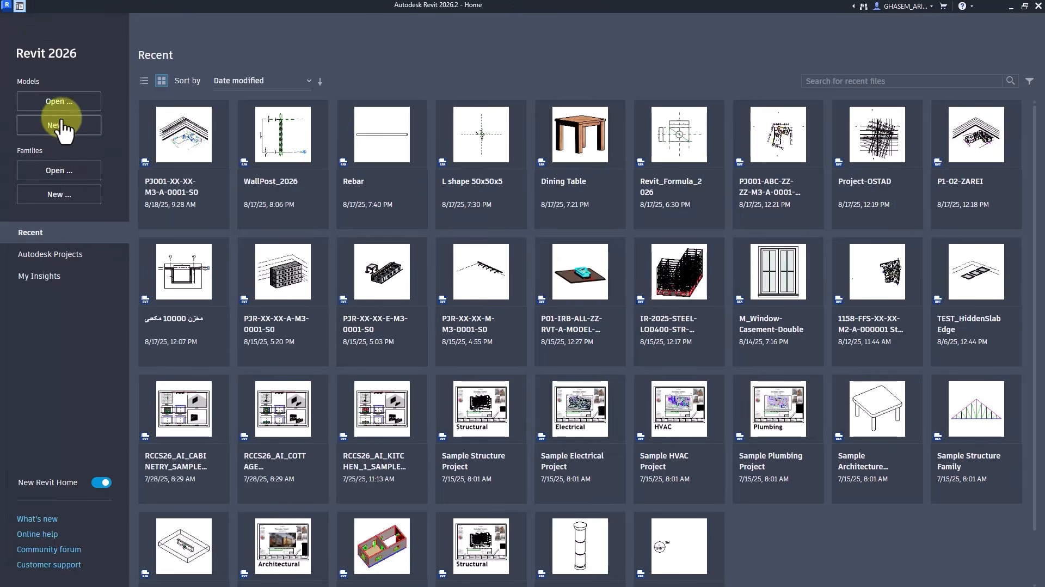
Step: Inspect the built-in parameters of a new door family, including Width and Thickness, and close the family
left_click(60, 196)
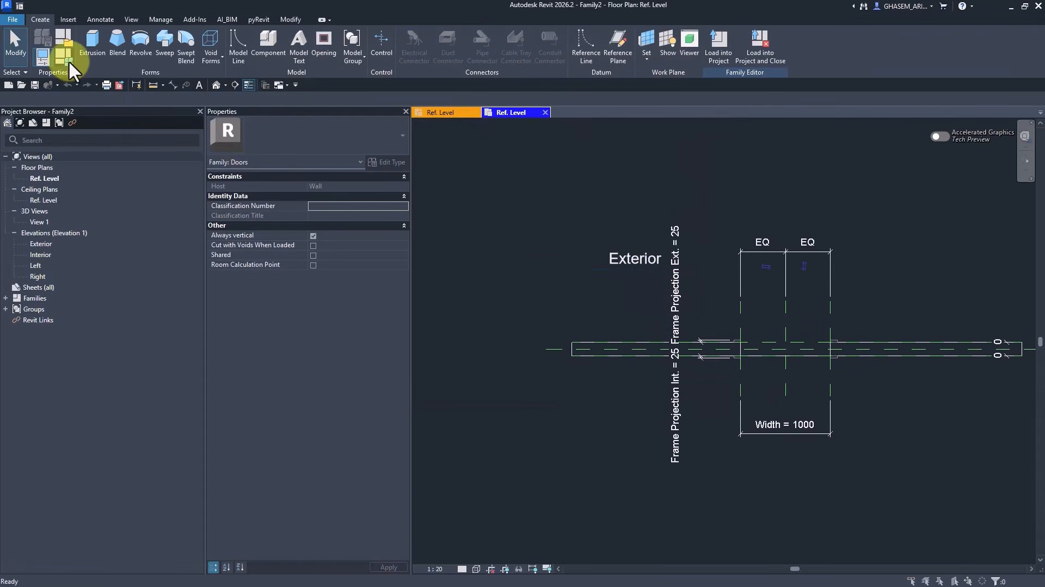
left_click(64, 56)
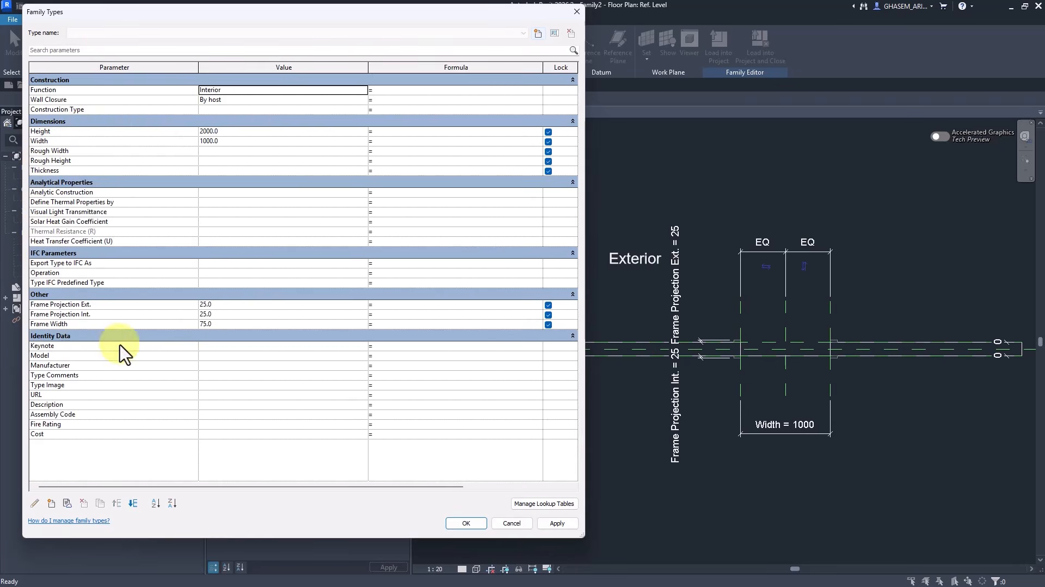
left_click(54, 142)
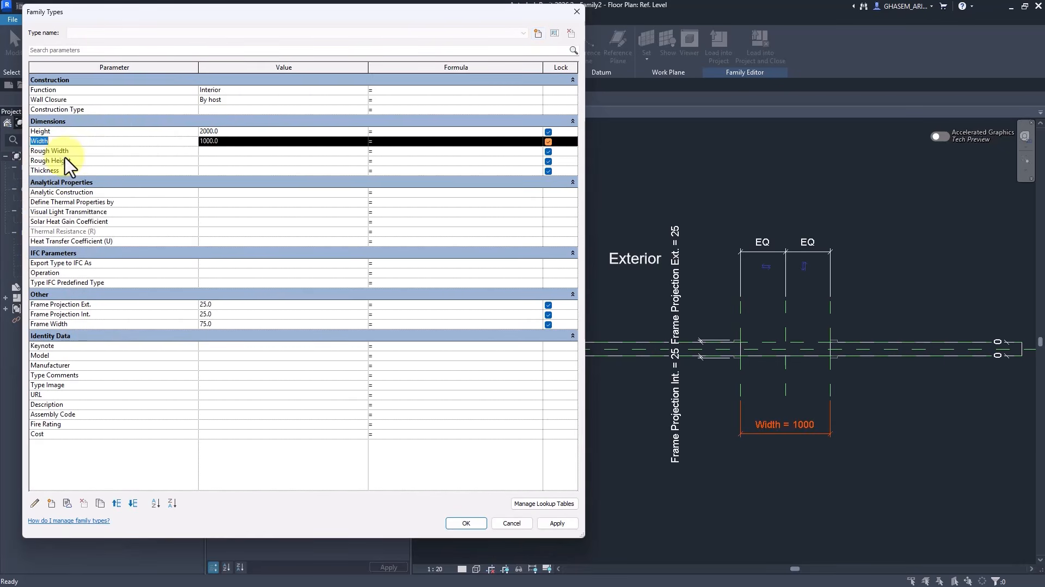
left_click(66, 171)
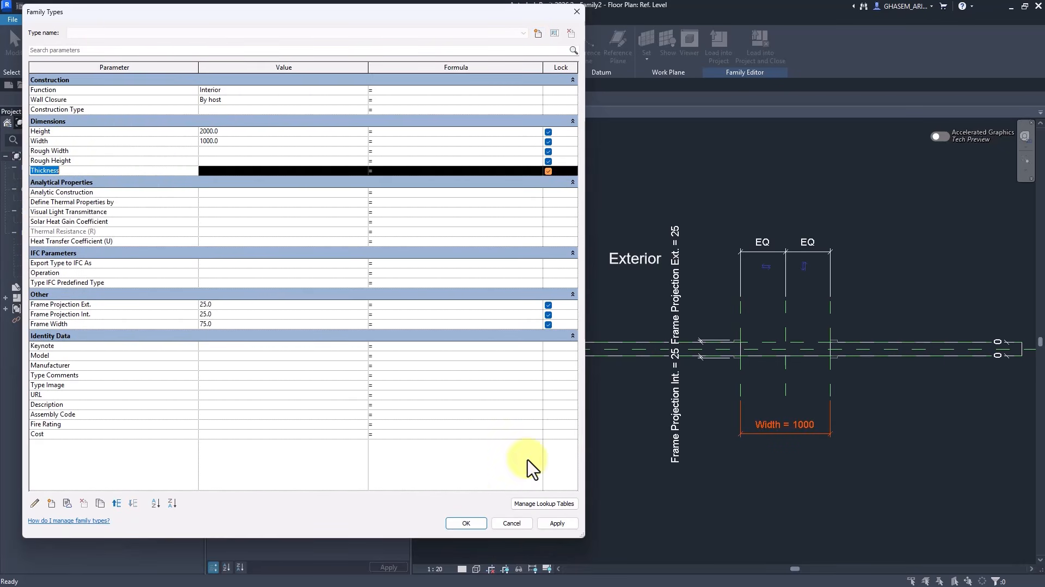
left_click(511, 523)
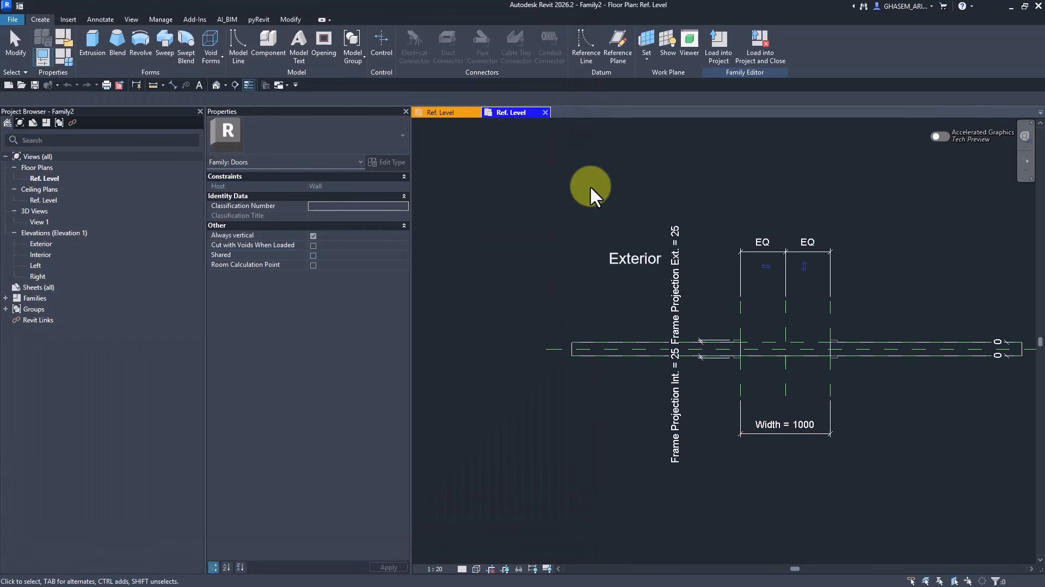
left_click(545, 113)
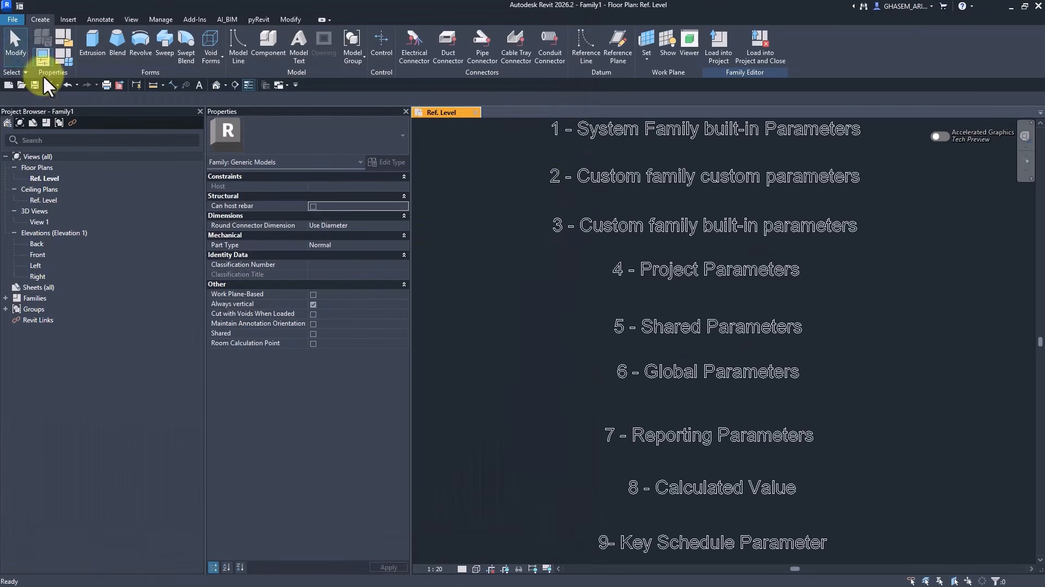
Step: Create another new family from the generic model template
left_click(13, 19)
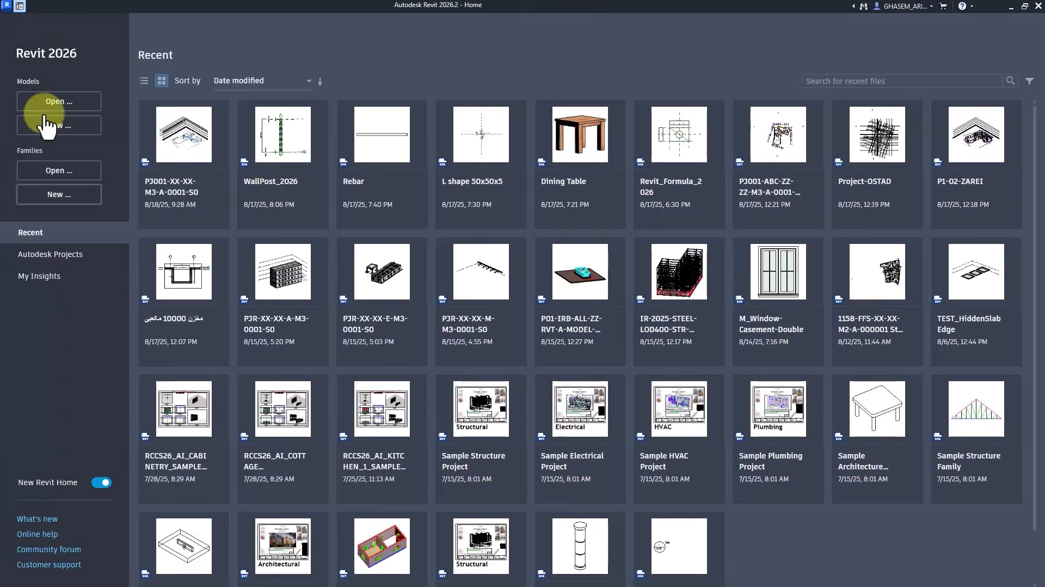
left_click(55, 195)
scroll(434, 261, "down", 9)
double_click(369, 249)
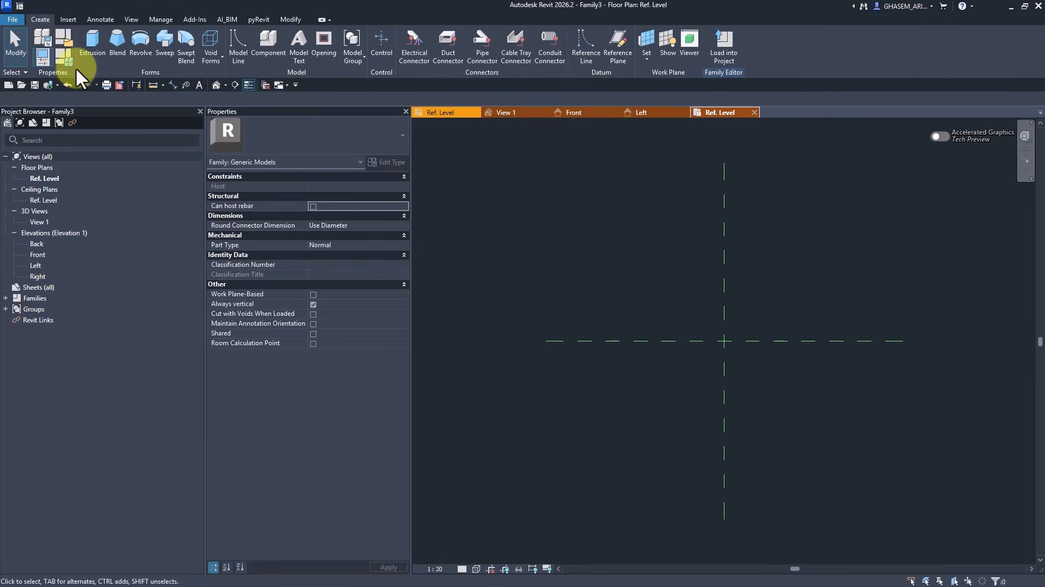
Step: Examine the built-in parameters that the new generic model family offers in Family Types
key("ctrl")
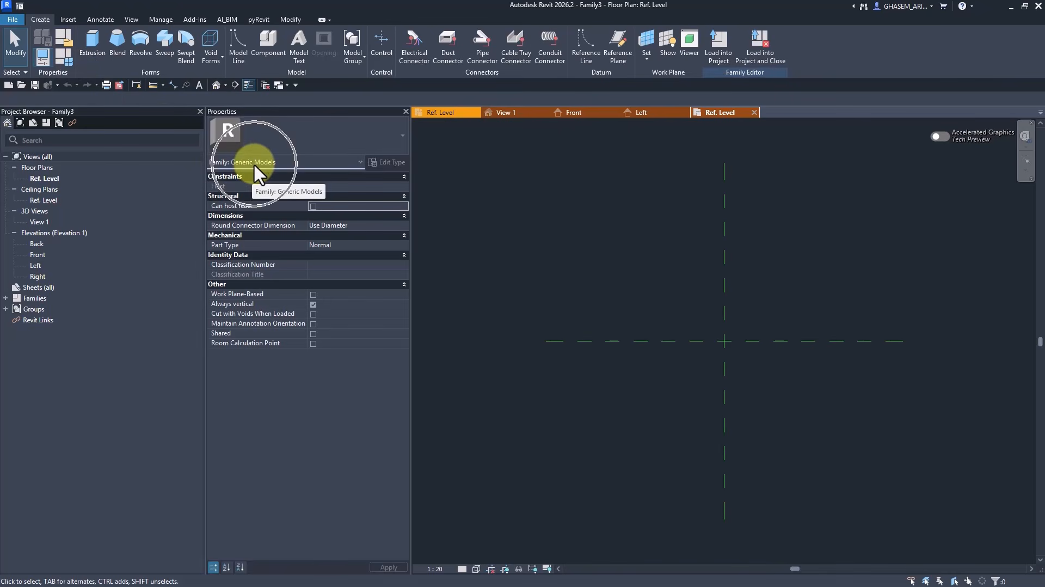
left_click(66, 56)
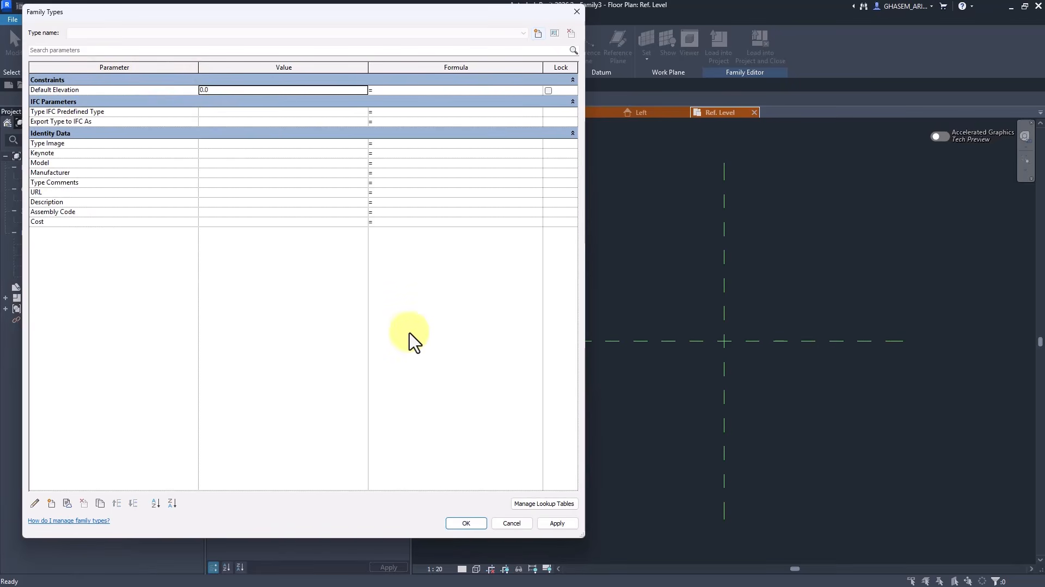
left_click(466, 523)
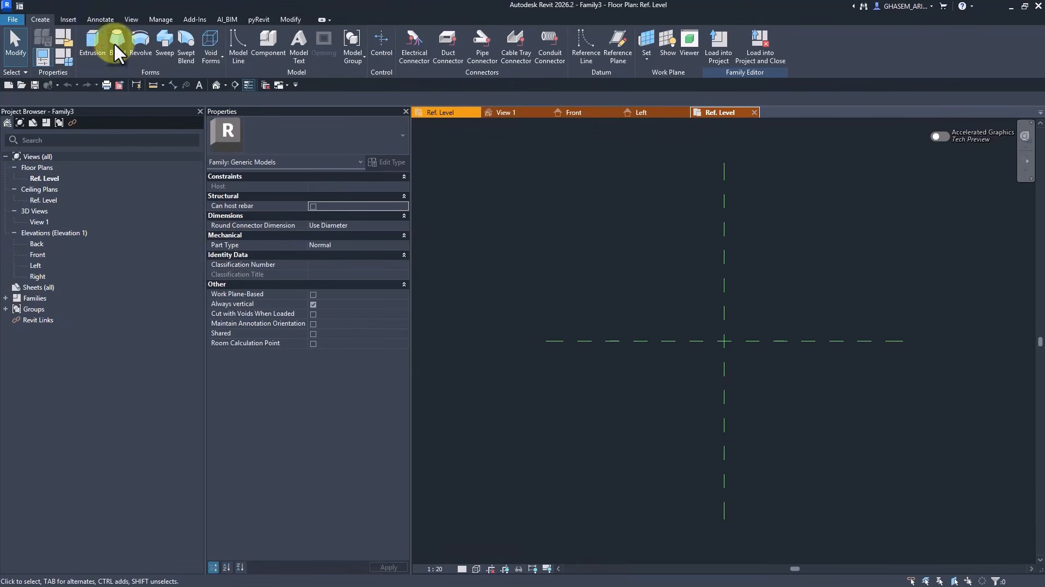
Step: Change the family category from Generic Models to Doors
left_click(64, 42)
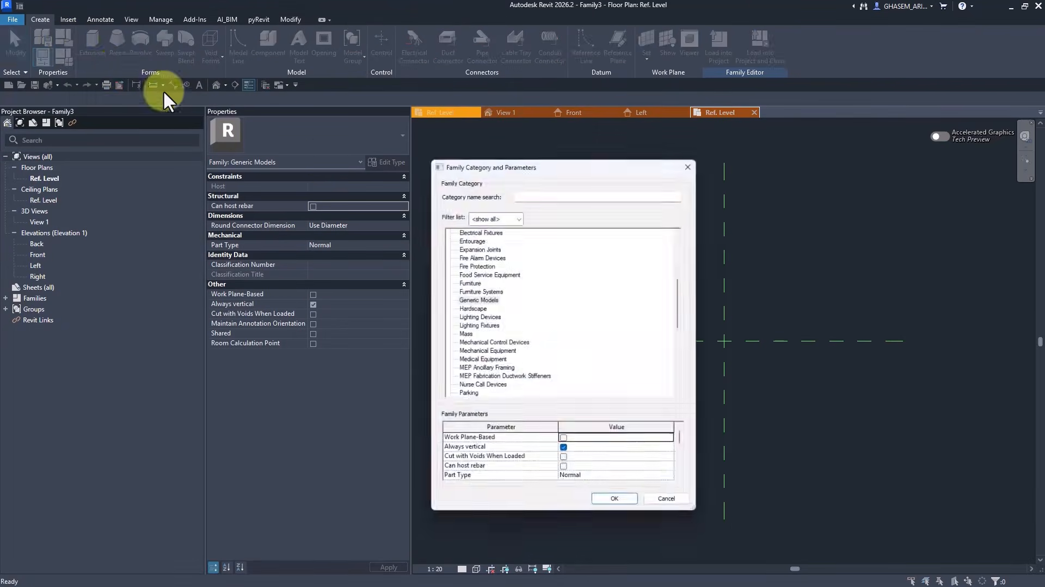
left_click(543, 193)
type("DOOR")
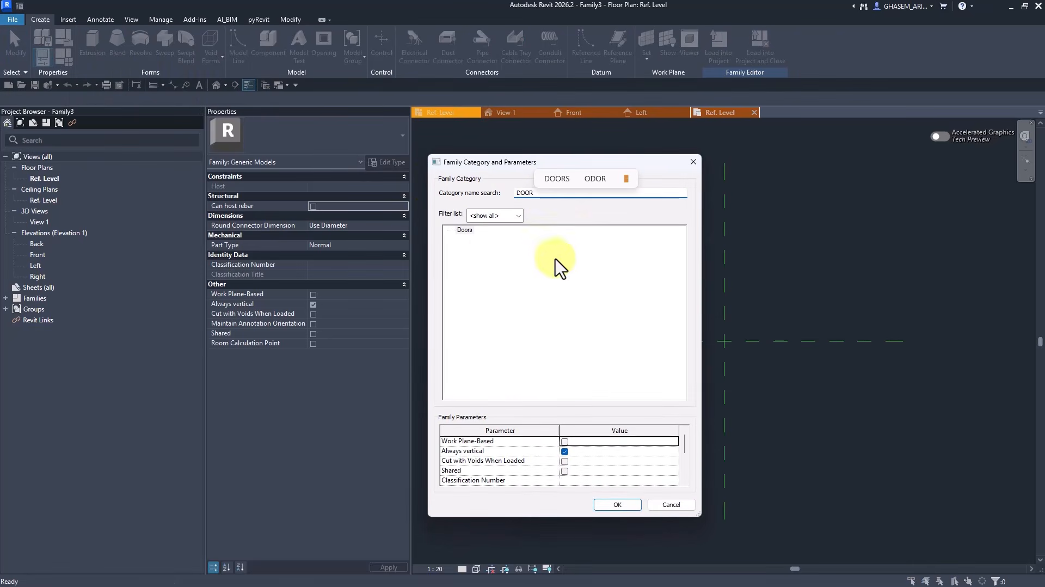
left_click(465, 229)
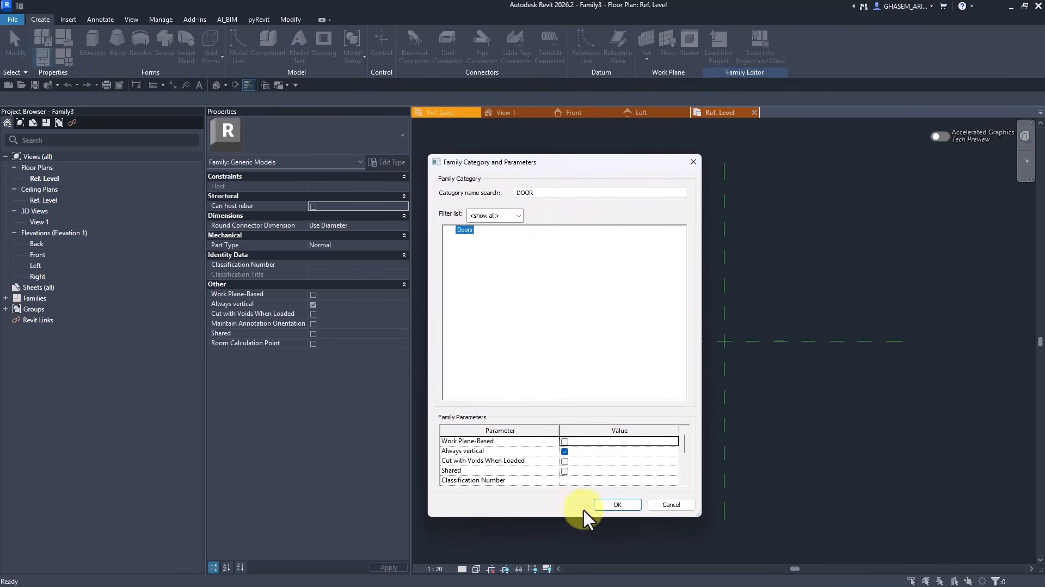
left_click(618, 505)
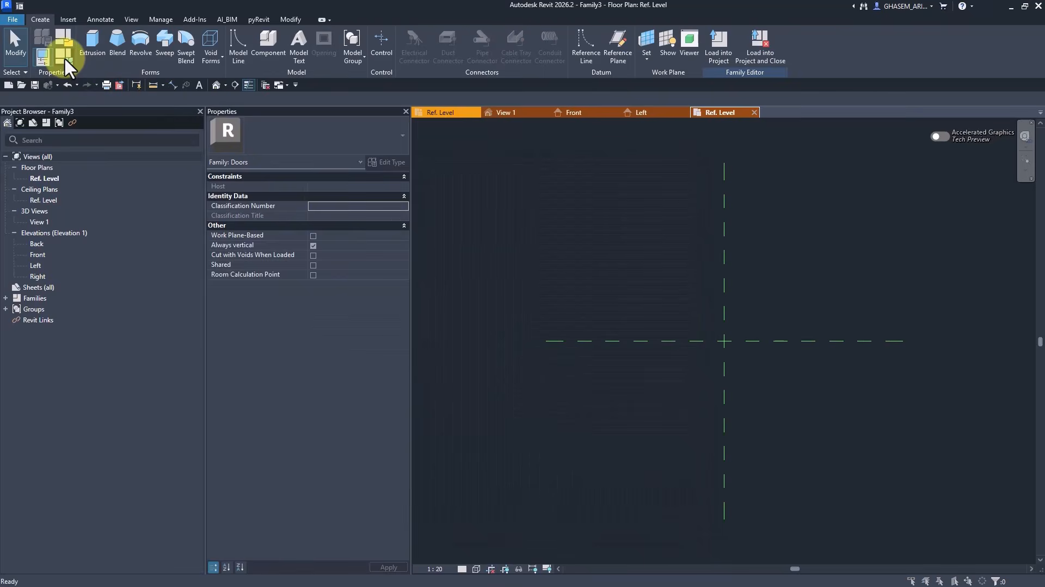
Step: Examine the door parameters in Family Types, including the properties of Rough Width and the description of Heat Transfer Coefficient (U)
left_click(64, 57)
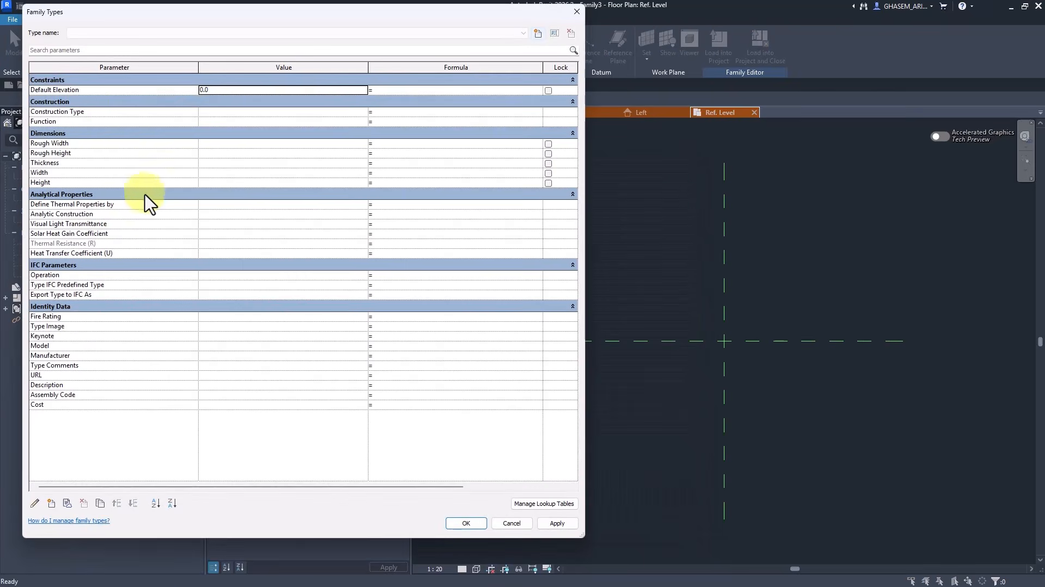
left_click(57, 145)
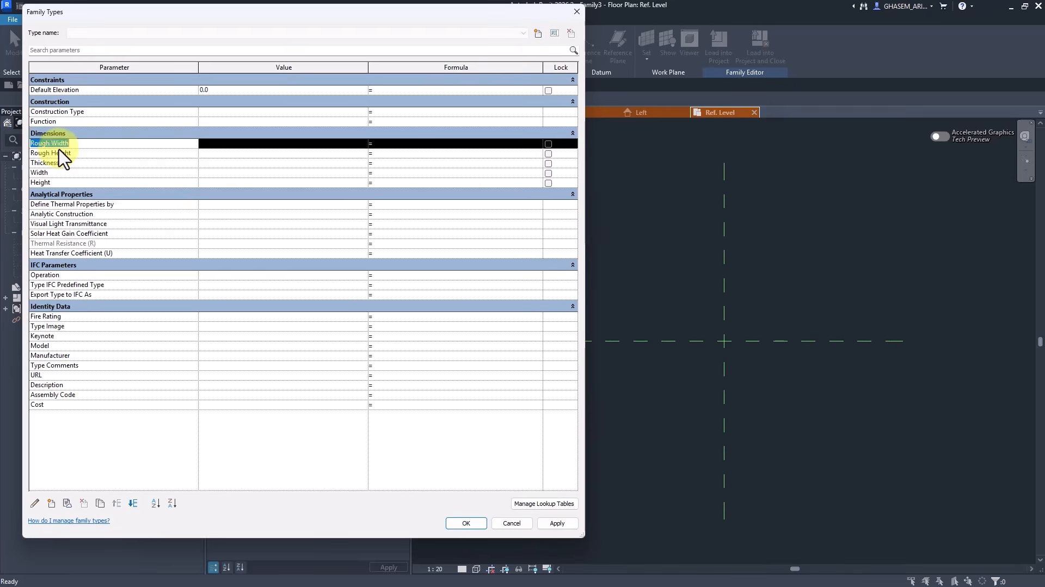
left_click(35, 504)
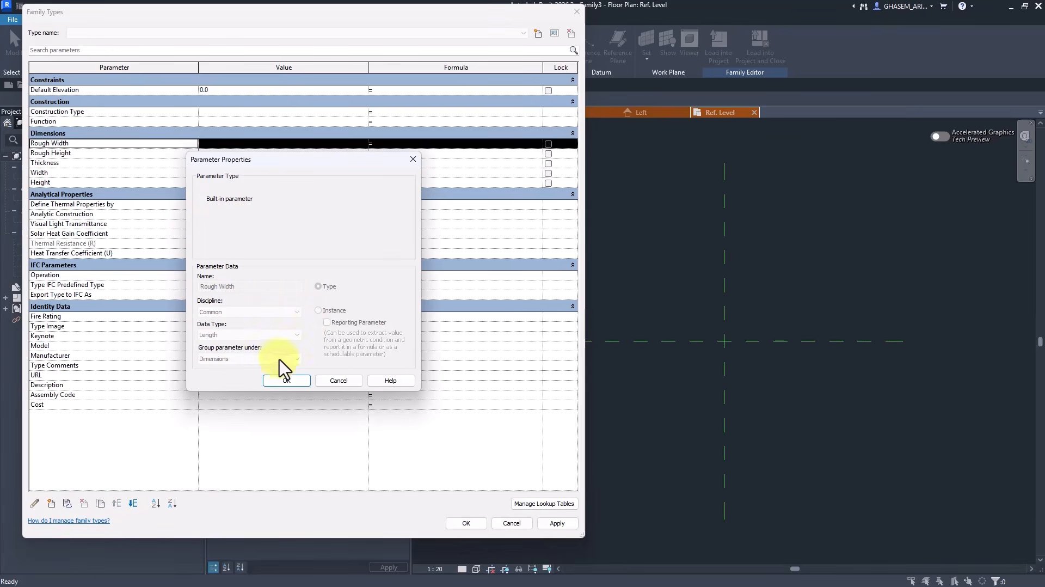
left_click(338, 381)
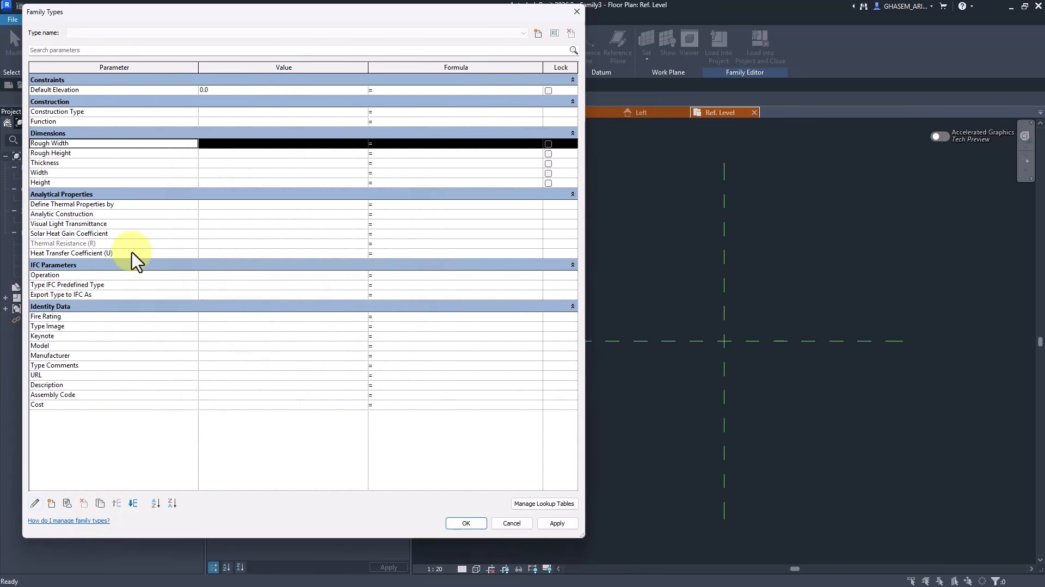
mouse_move(133, 260)
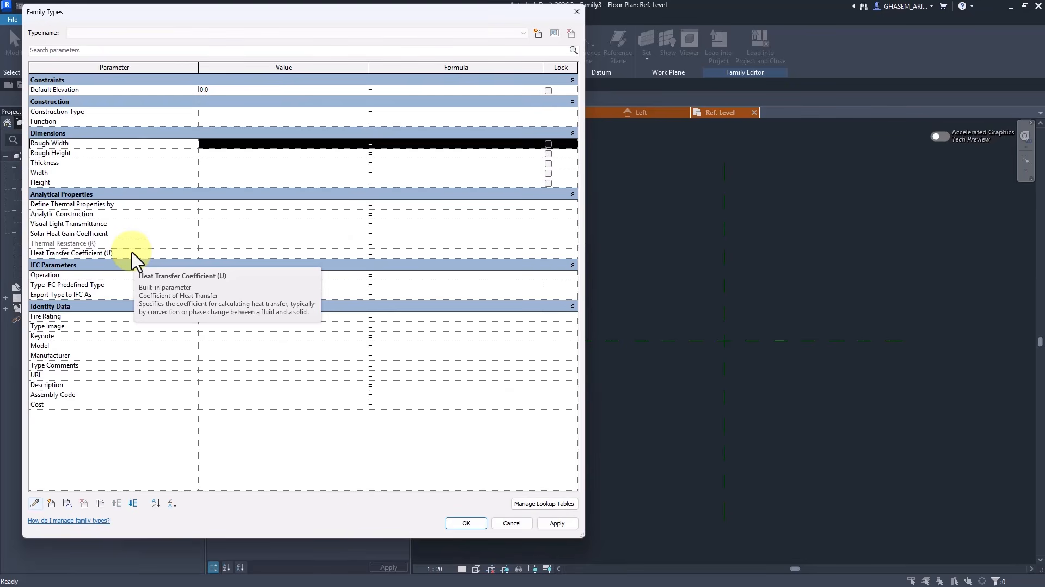
left_click(464, 522)
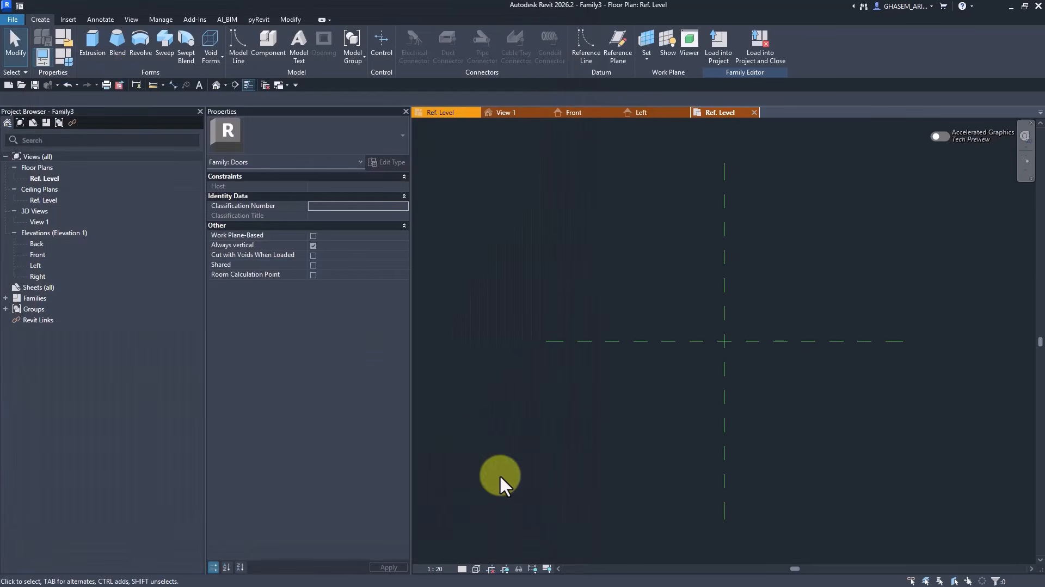
Step: Return the family category to Generic Models and check which parameters Family Types offers
left_click(71, 39)
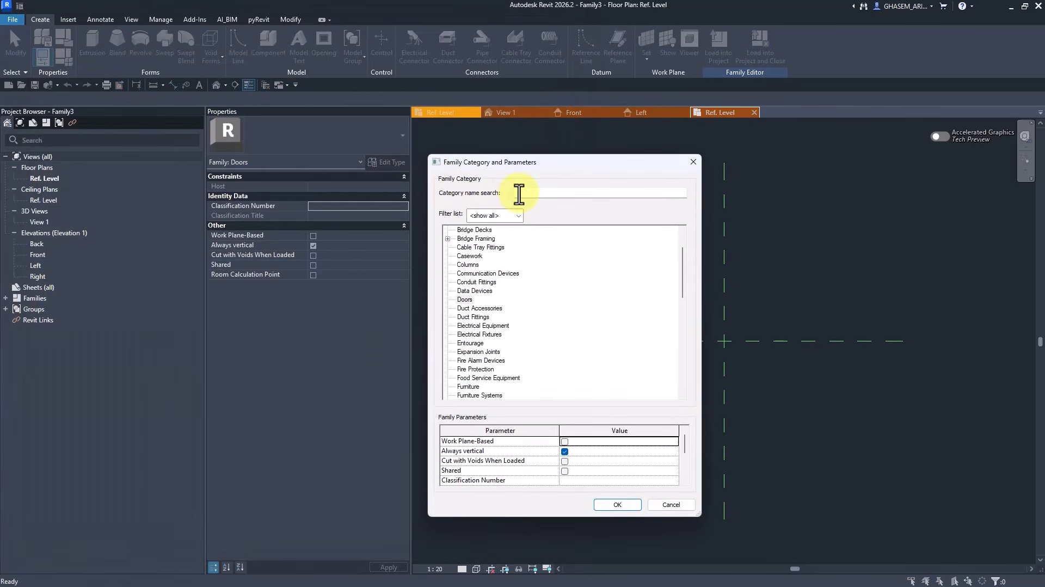
type("GEN")
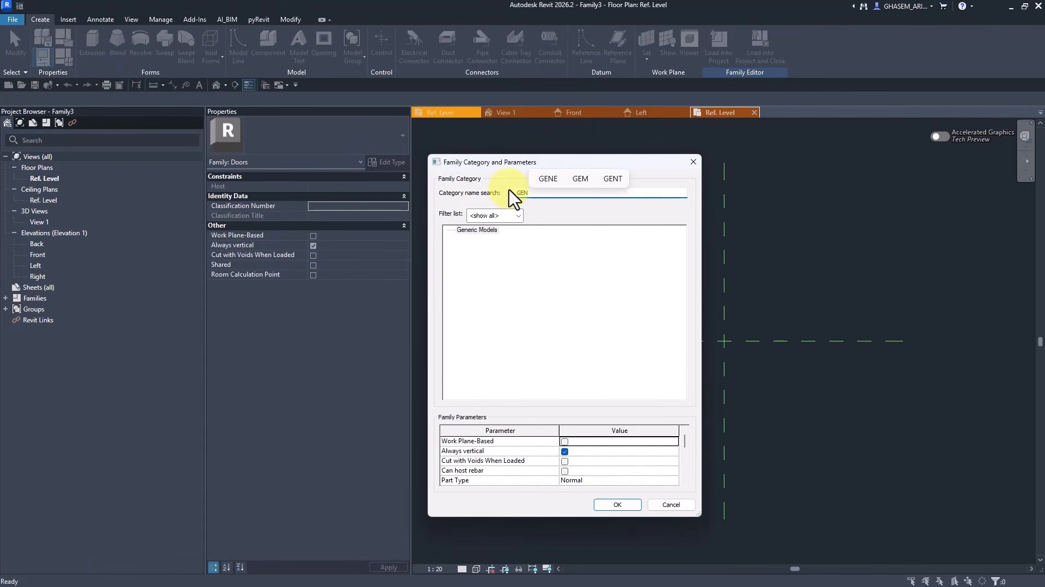
left_click(479, 230)
left_click(614, 506)
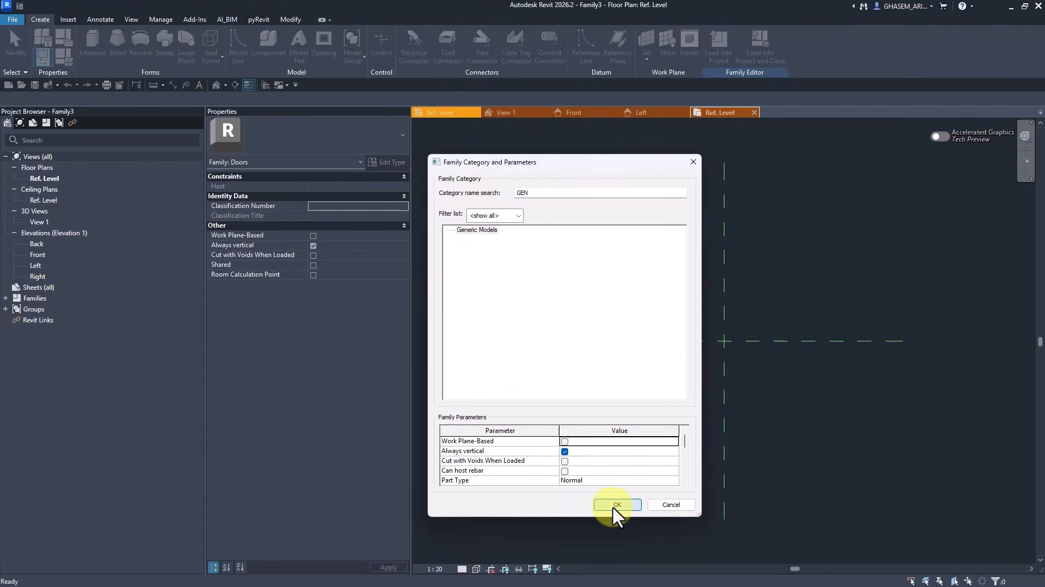
left_click(61, 61)
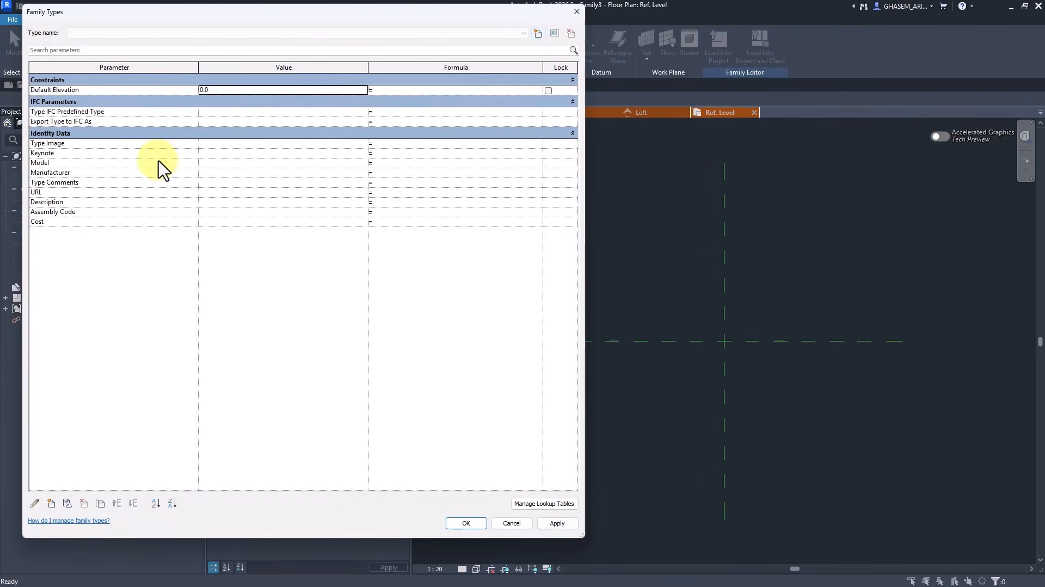
left_click(464, 524)
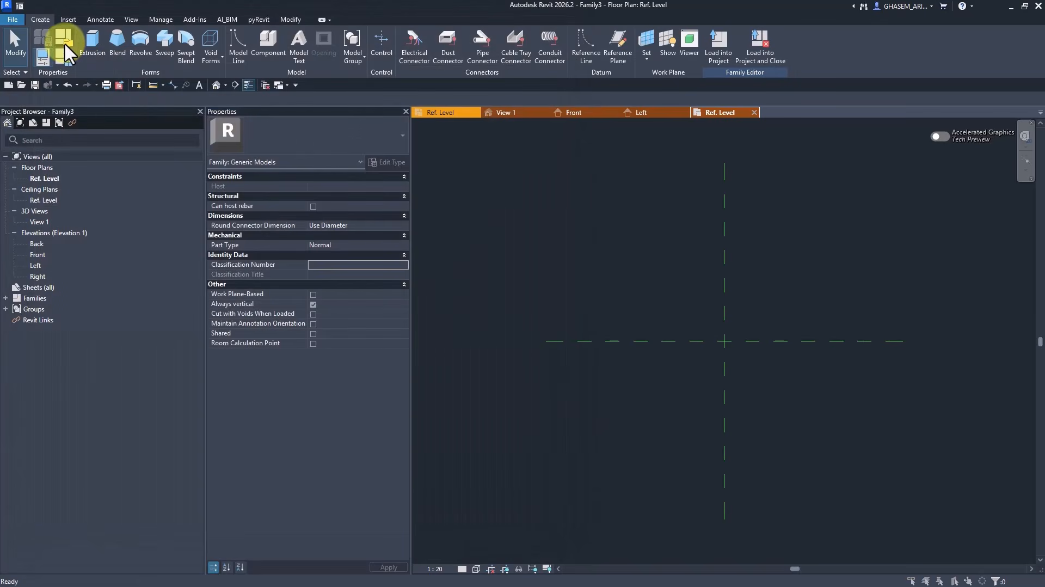
Step: Set the family category to Doors again
left_click(64, 42)
type("DOOR")
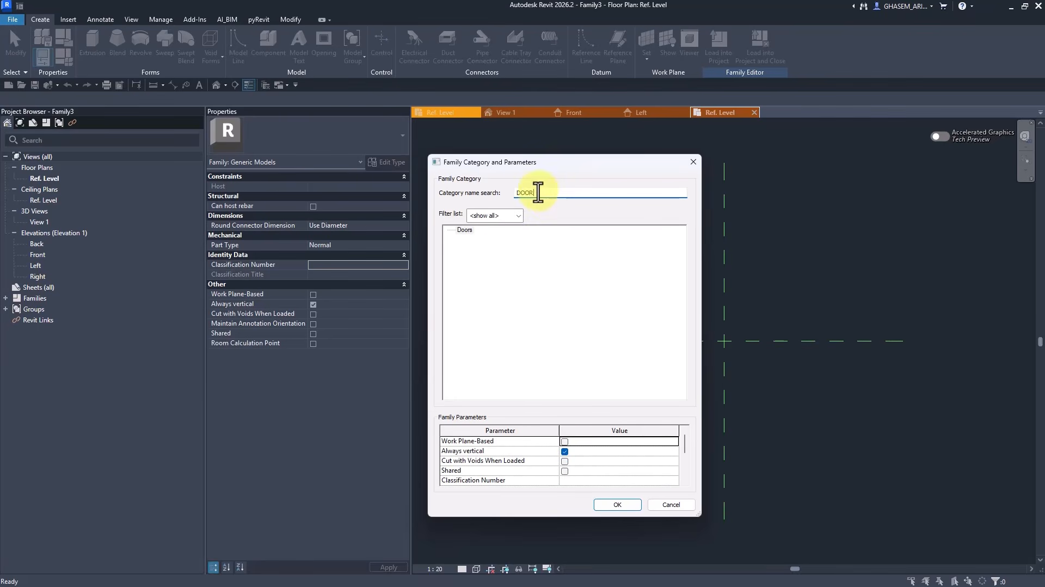
left_click(464, 229)
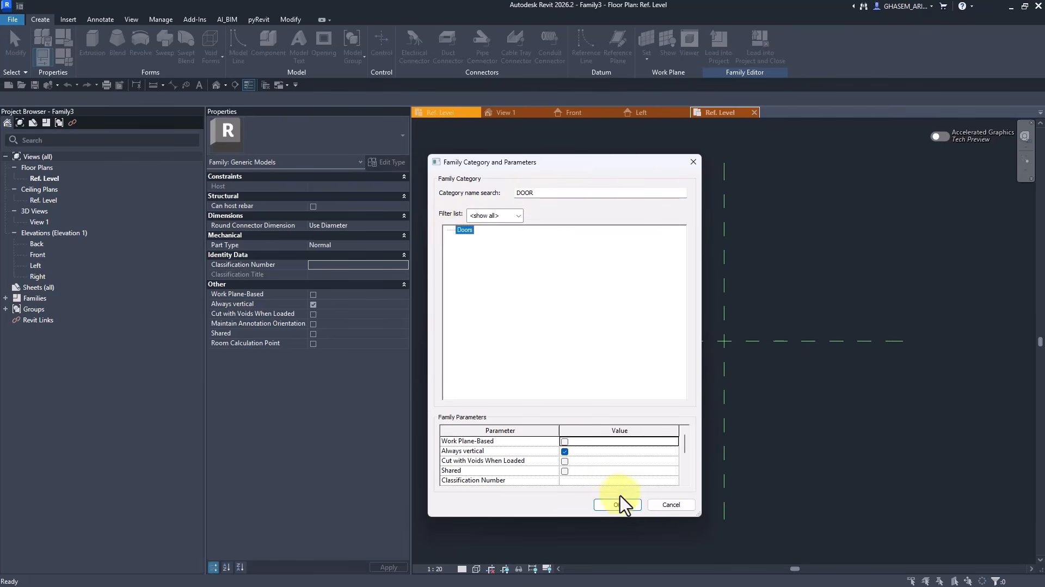
left_click(618, 504)
Step: Set the door family's Rough Width, Rough Height, Thickness, Width and Height to 1.0 and Fire Rating to 1, and recheck them
left_click(65, 53)
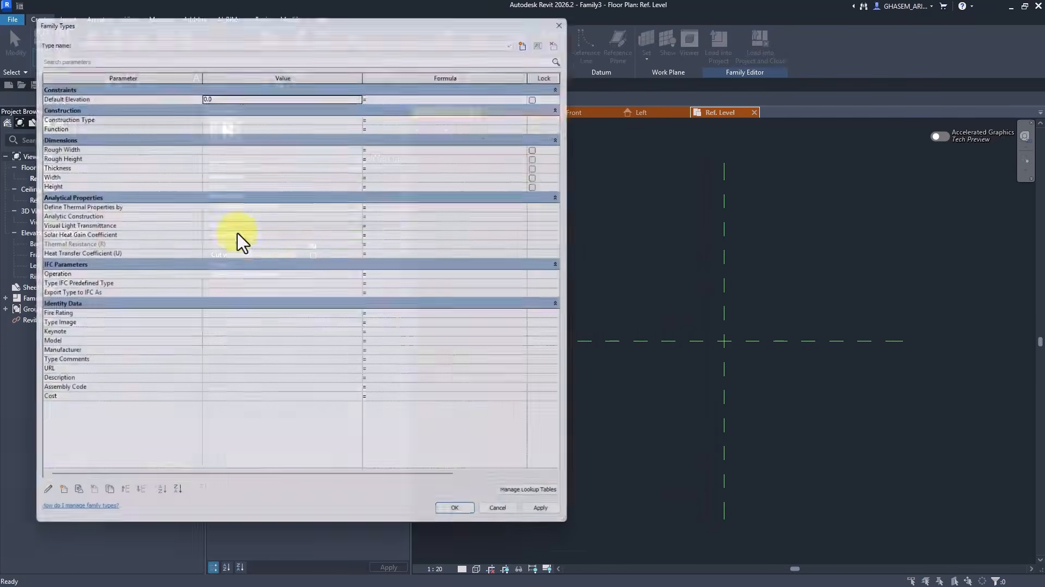
left_click_drag(340, 16, 636, 51)
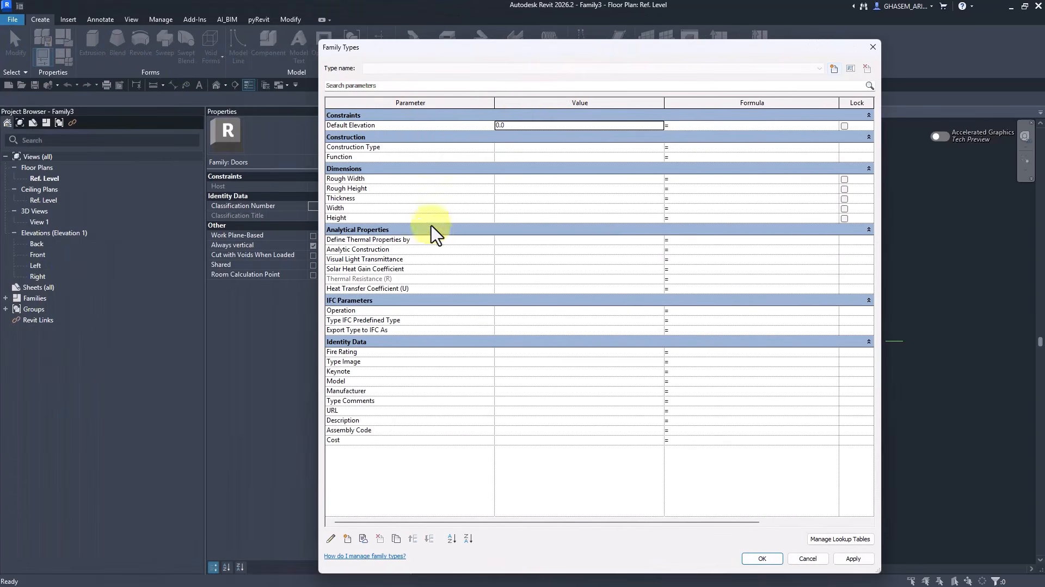
left_click_drag(484, 48, 368, 29)
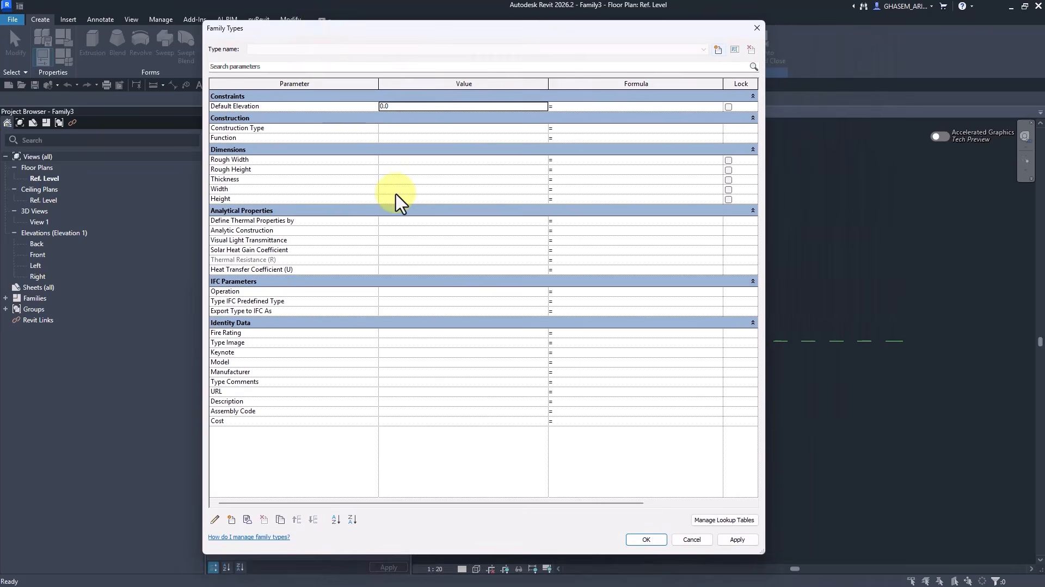
left_click(408, 160)
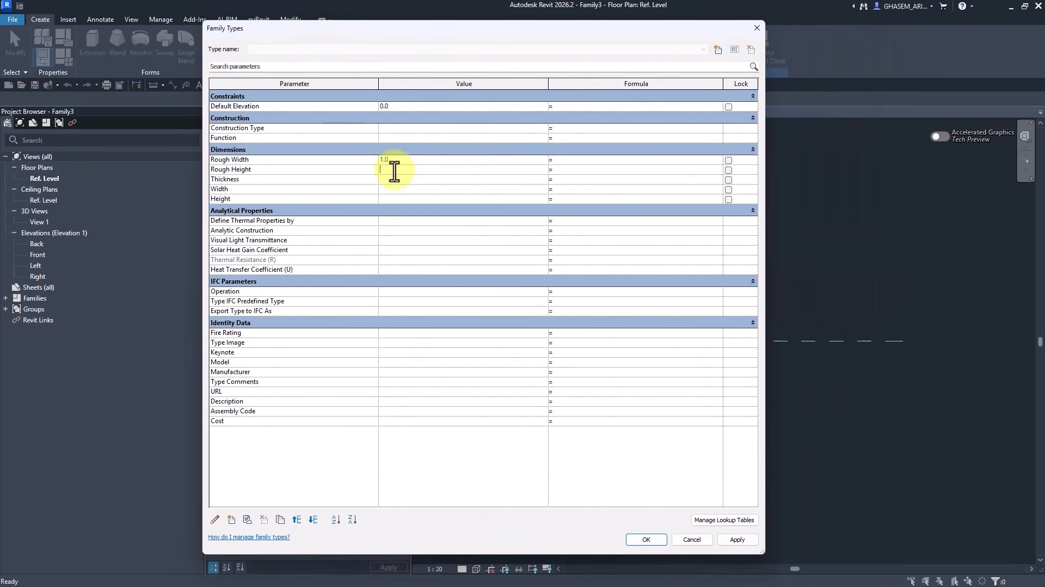
left_click(396, 179)
type("1")
left_click(396, 191)
type("1")
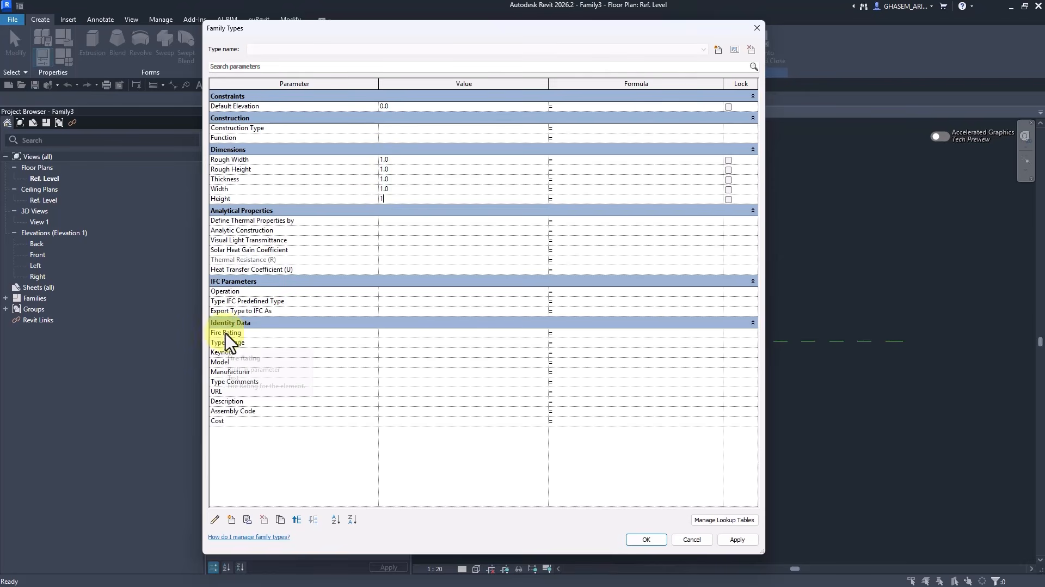
left_click(436, 334)
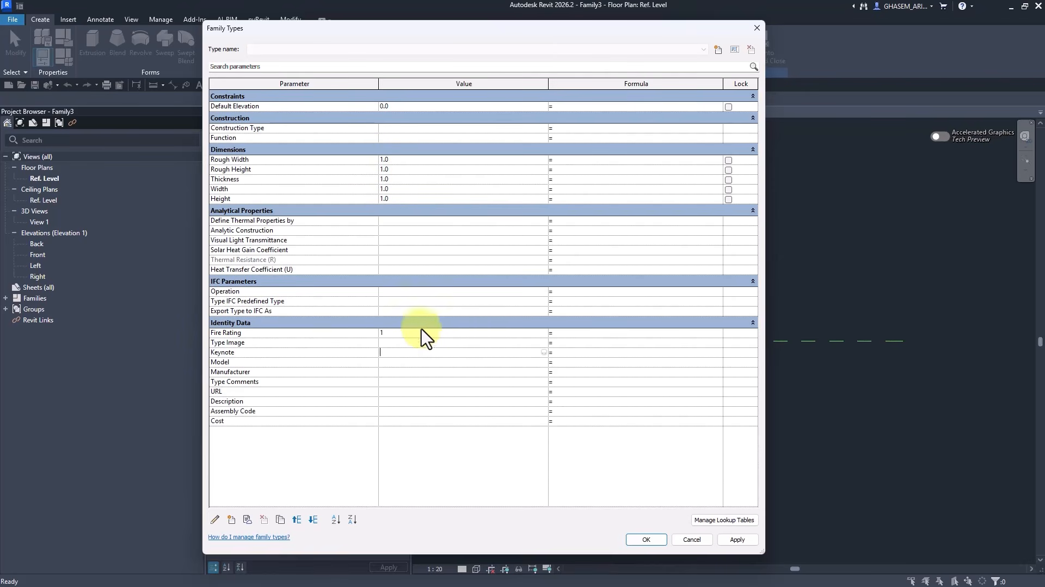
left_click(643, 539)
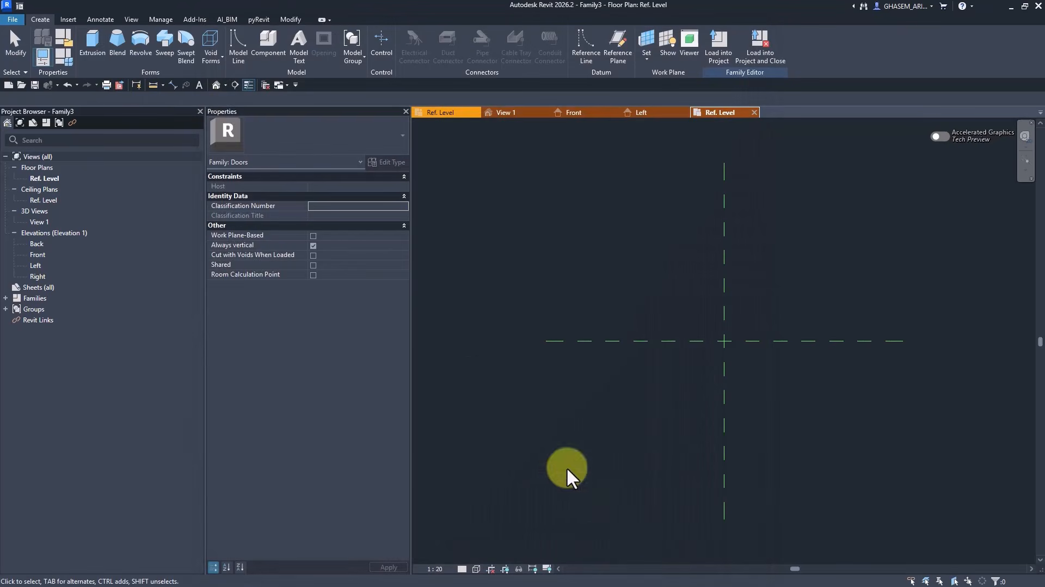
left_click(70, 60)
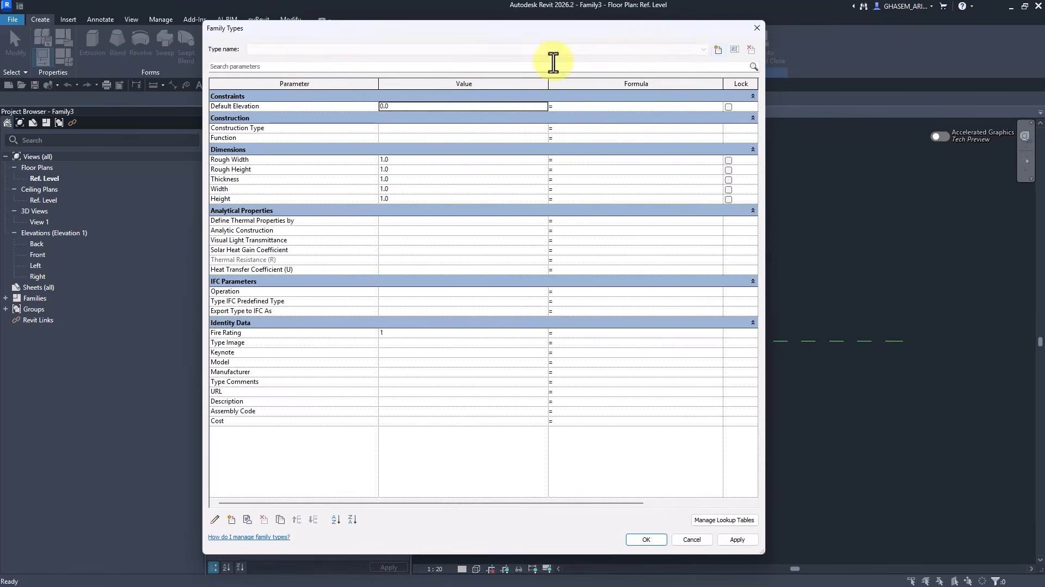
left_click(743, 38)
Step: Switch the category from Doors to Generic Models and check which door parameters remain in Family Types
left_click(58, 38)
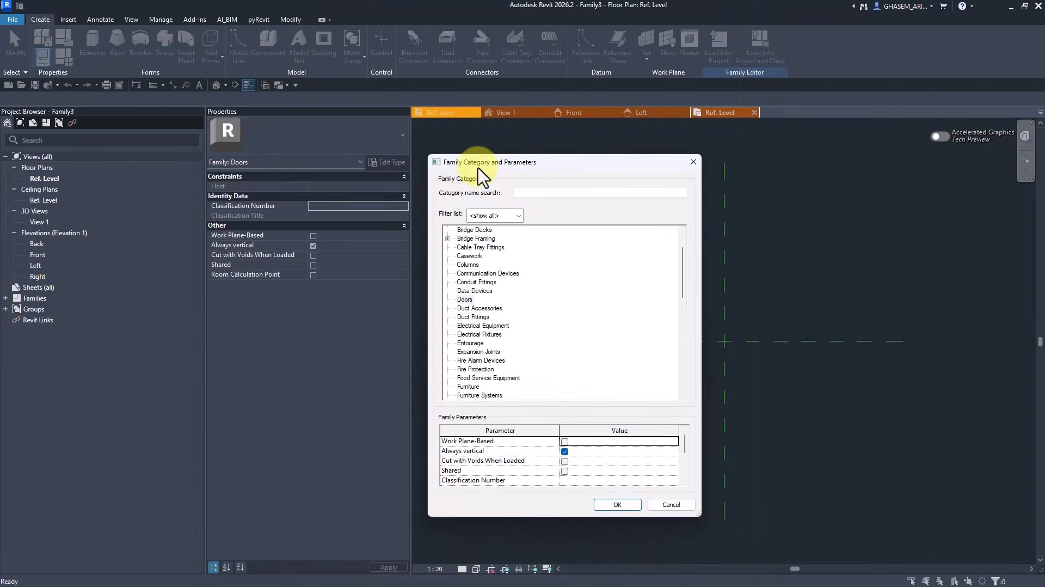
type("GE")
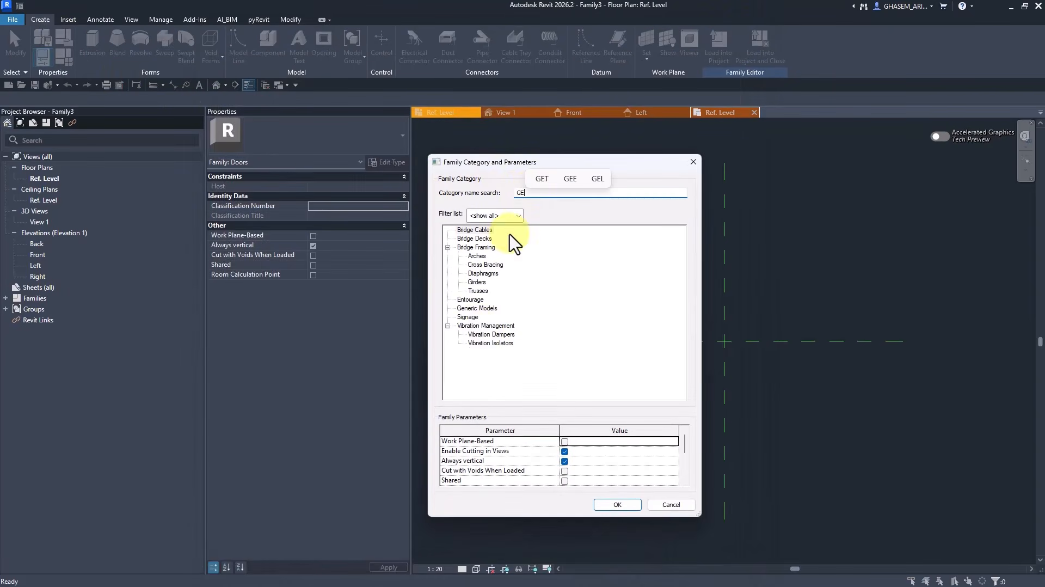
left_click(478, 308)
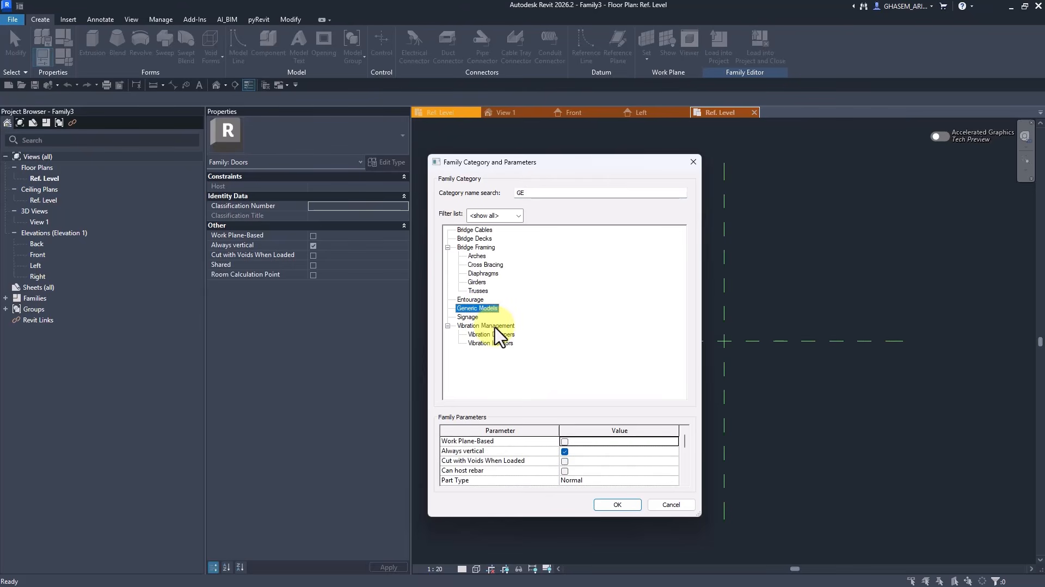
left_click(621, 506)
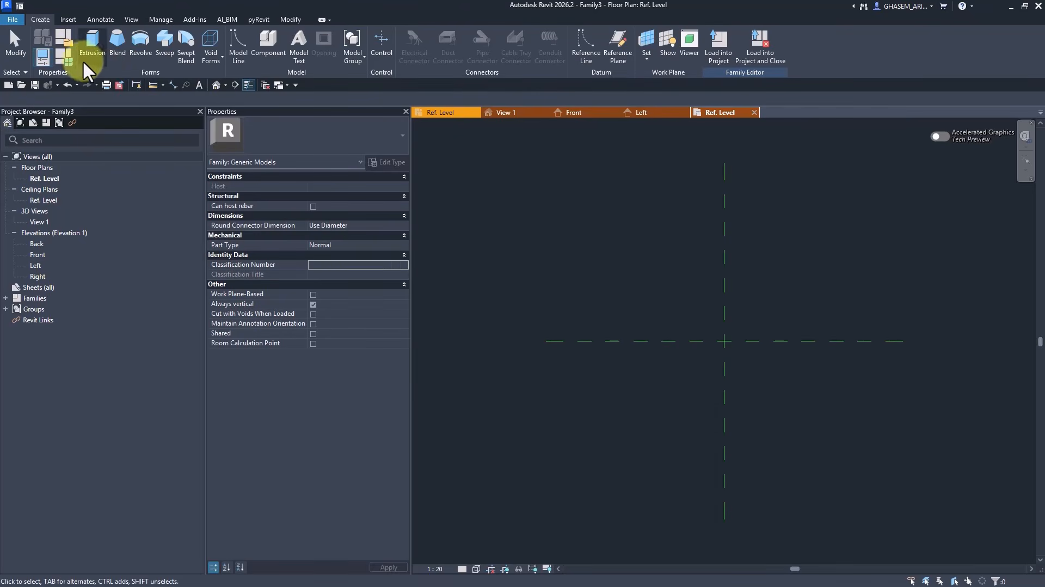
left_click(65, 55)
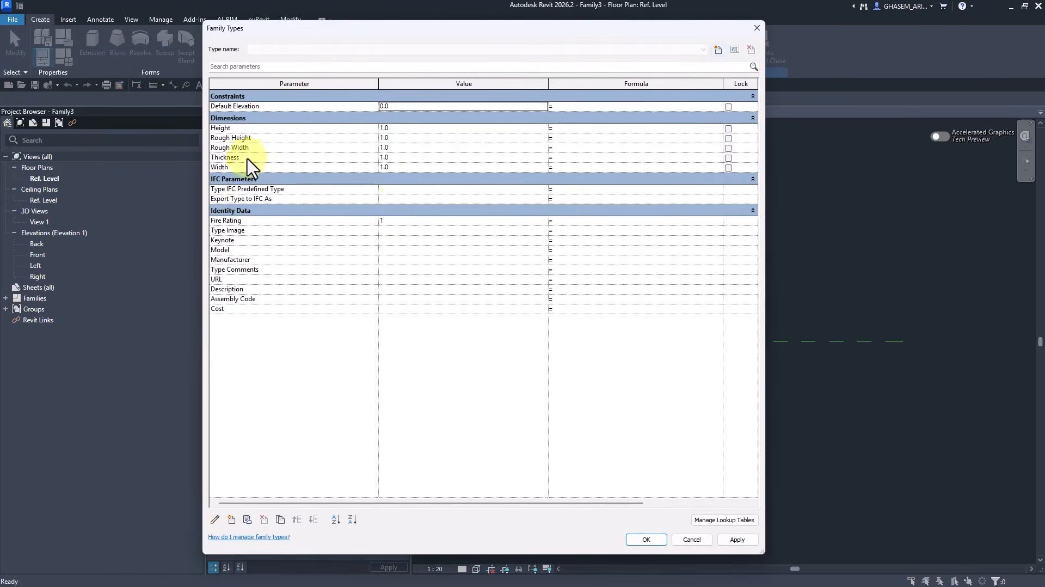
key("Escape")
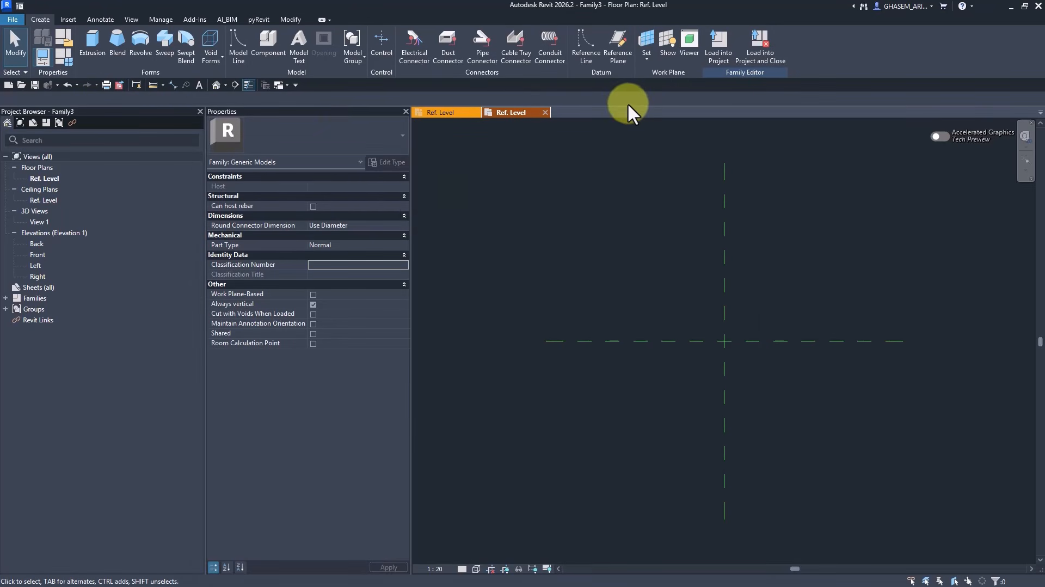
Step: Close the family without saving and create a new family from the Metric Curtain Wall Panel.rft template
left_click(546, 112)
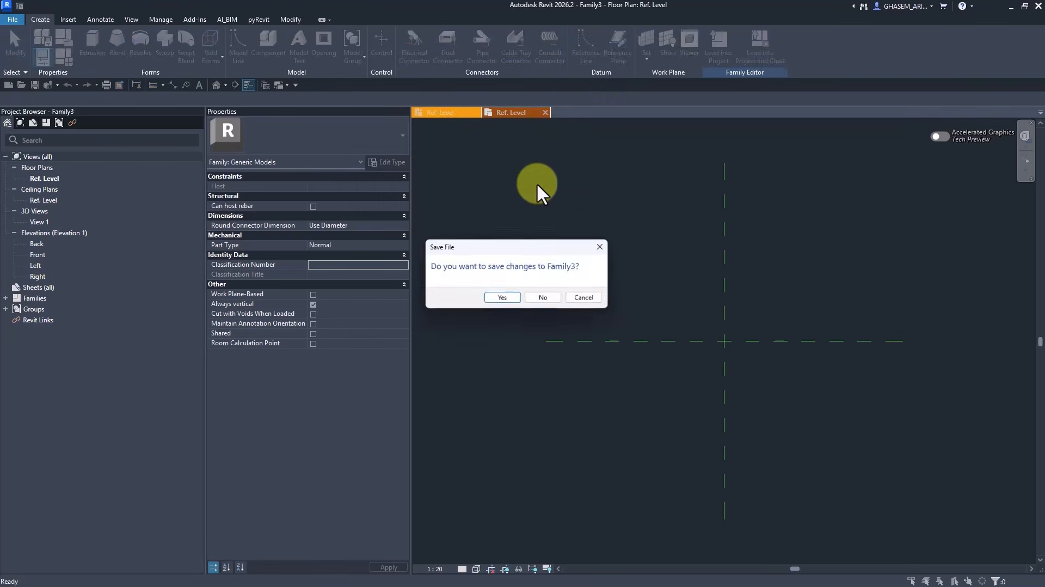
left_click(553, 297)
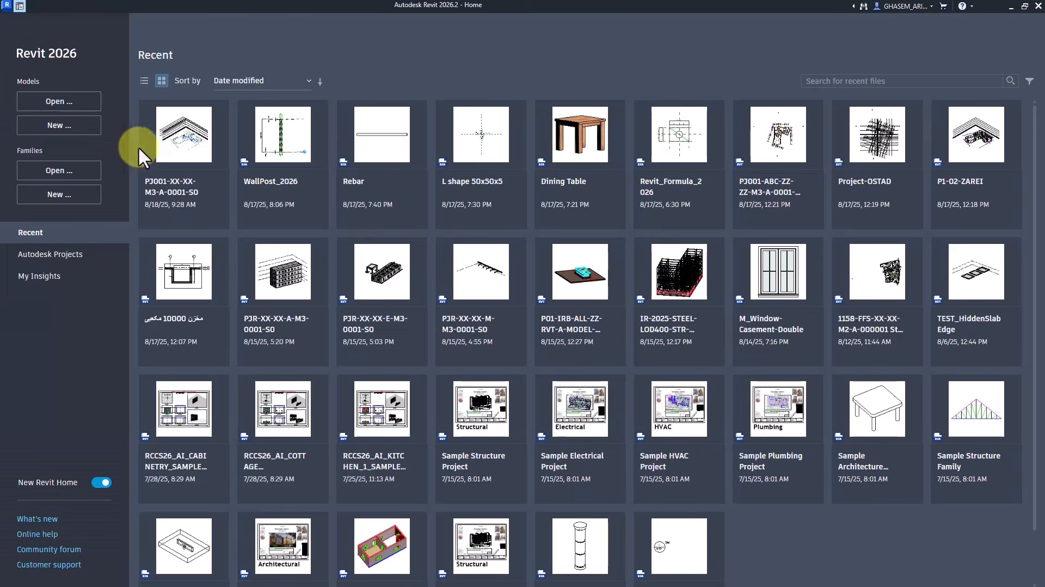
left_click(59, 195)
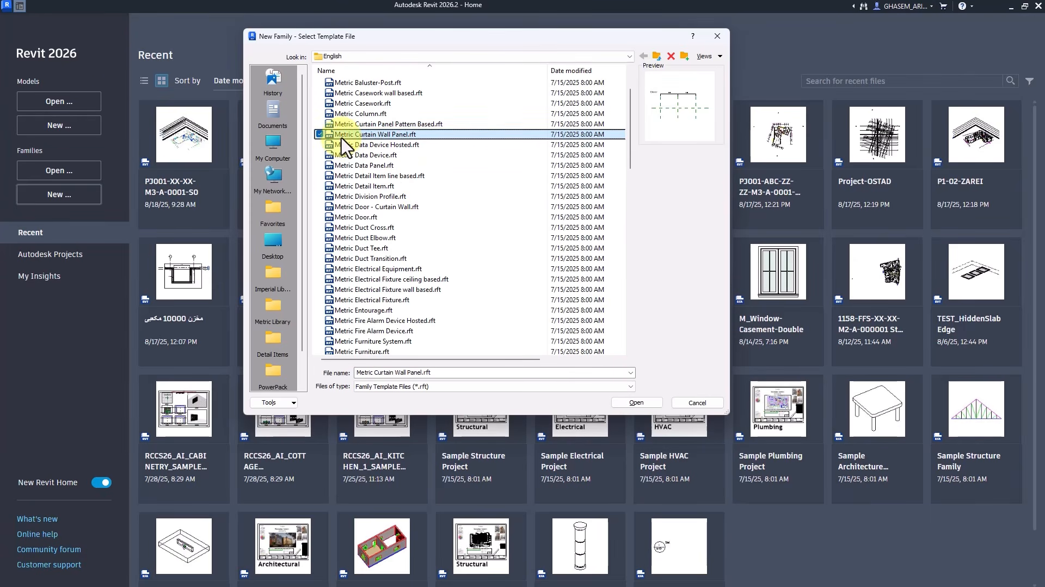
left_click(634, 403)
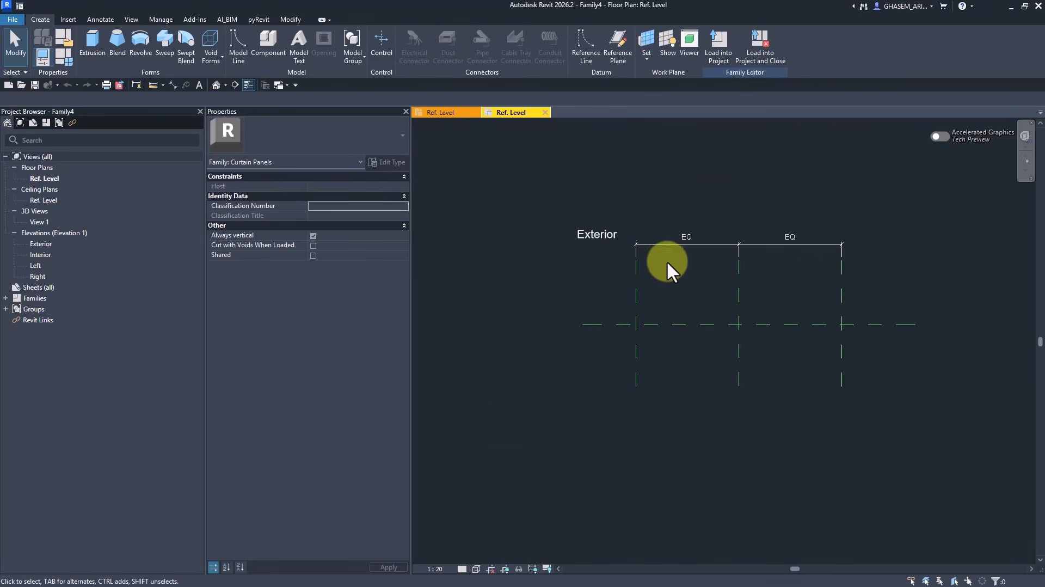
Step: Look at the new family's reference planes in the Exterior elevation and return to the Ref. Level floor plan
middle_click_drag(710, 292, 727, 287)
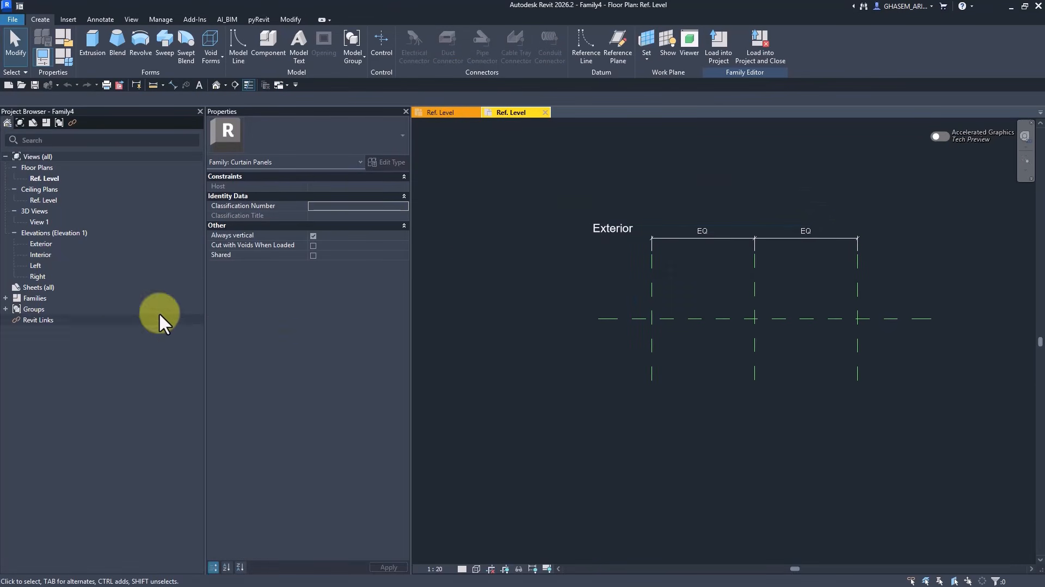
double_click(41, 244)
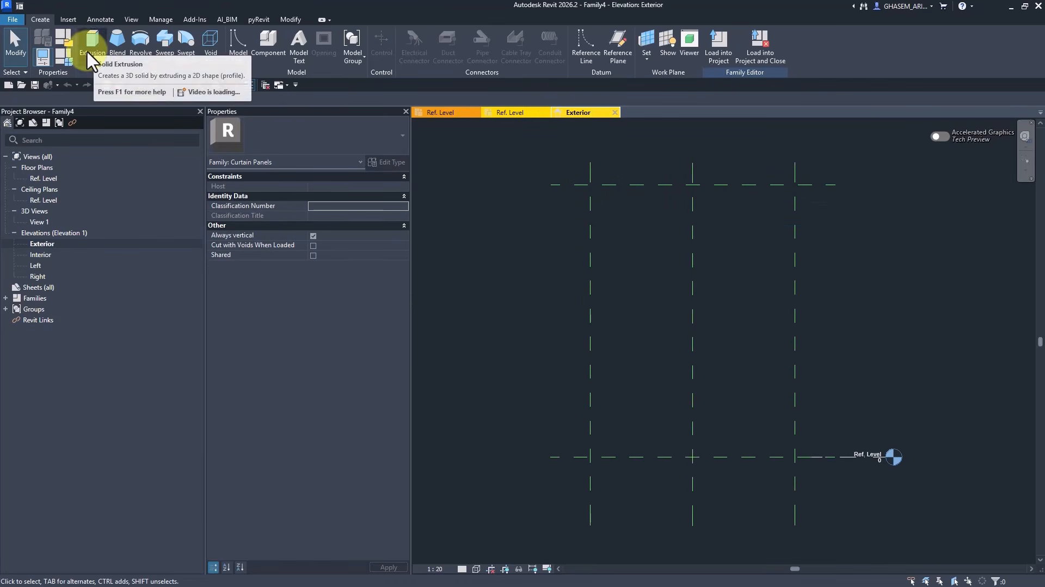
left_click(39, 180)
double_click(38, 179)
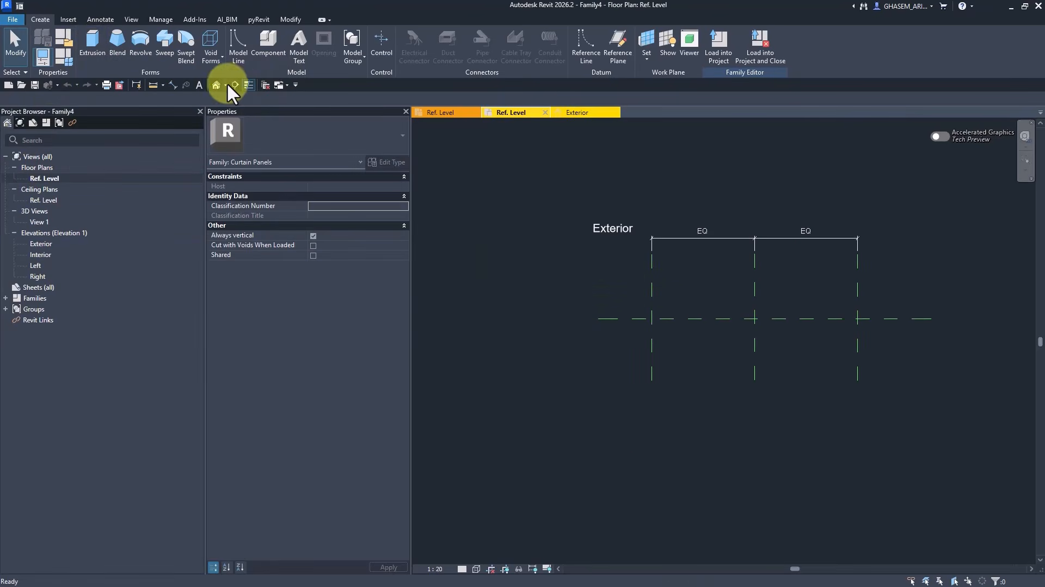
Step: Dimension the overall distance between the left and right reference planes and label it with a new family type parameter named W
left_click(174, 84)
left_click(652, 289)
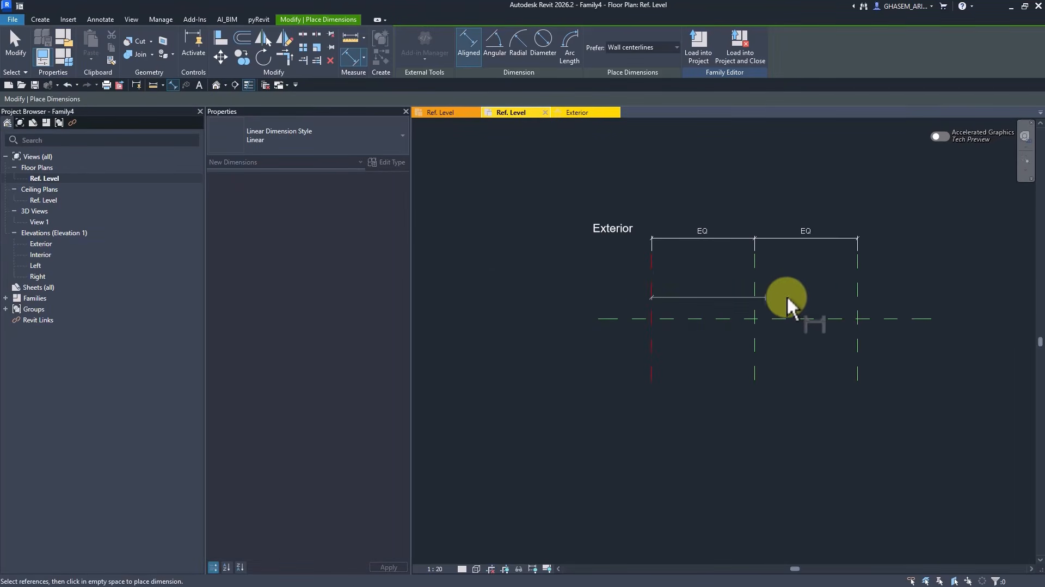
left_click(858, 297)
left_click(821, 179)
key("Escape")
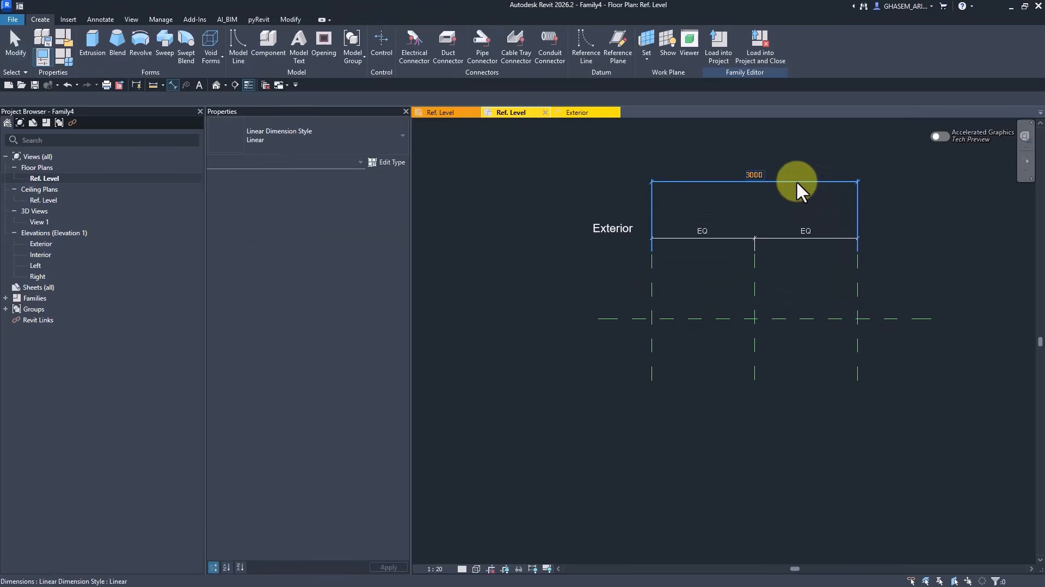
left_click(512, 45)
type("W")
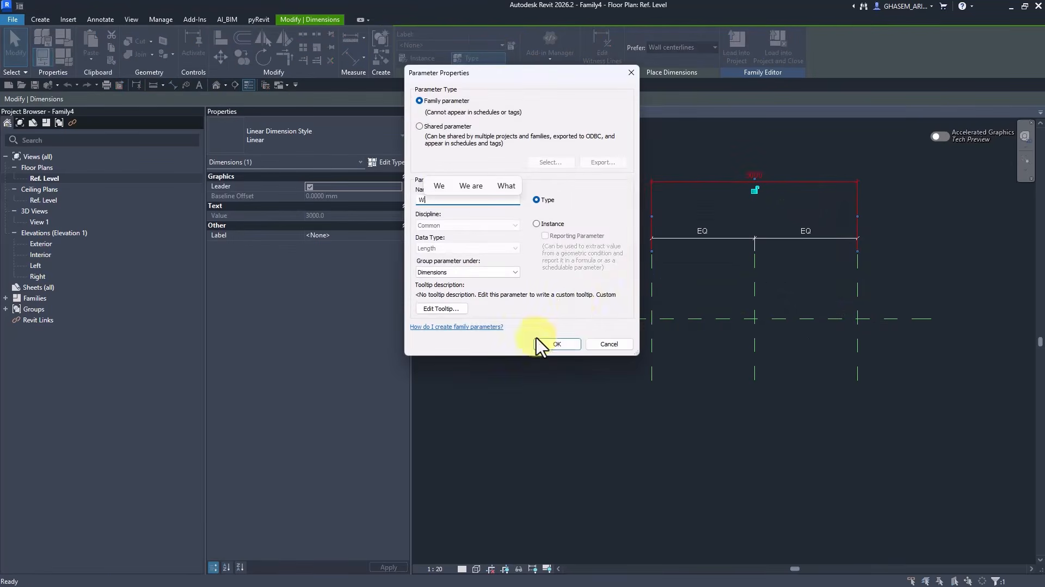
left_click(555, 344)
left_click(715, 431)
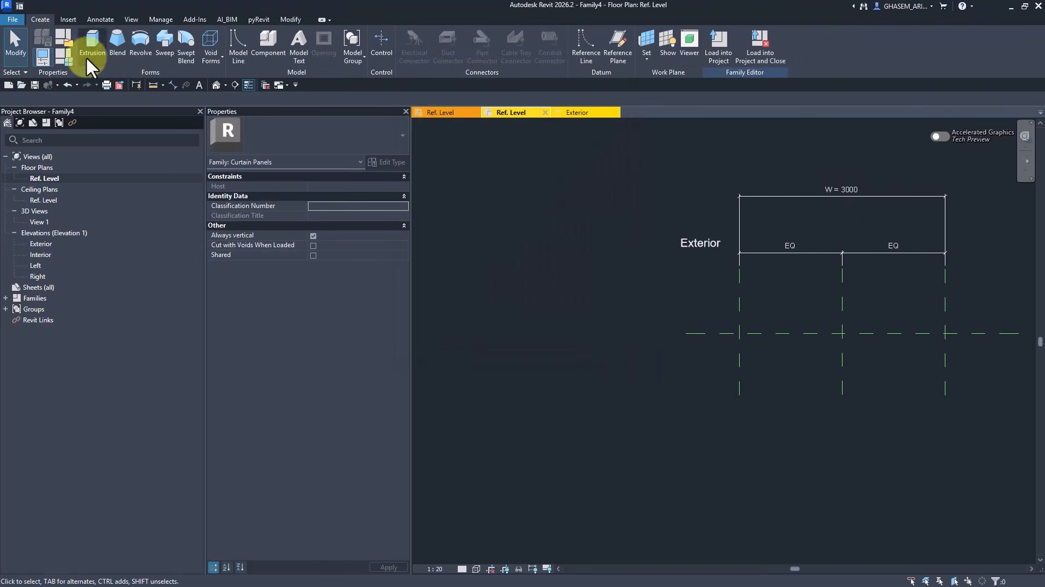
Step: Try to set the W parameter to 2500 in Family Types
left_click(67, 56)
left_click_drag(451, 32, 348, 31)
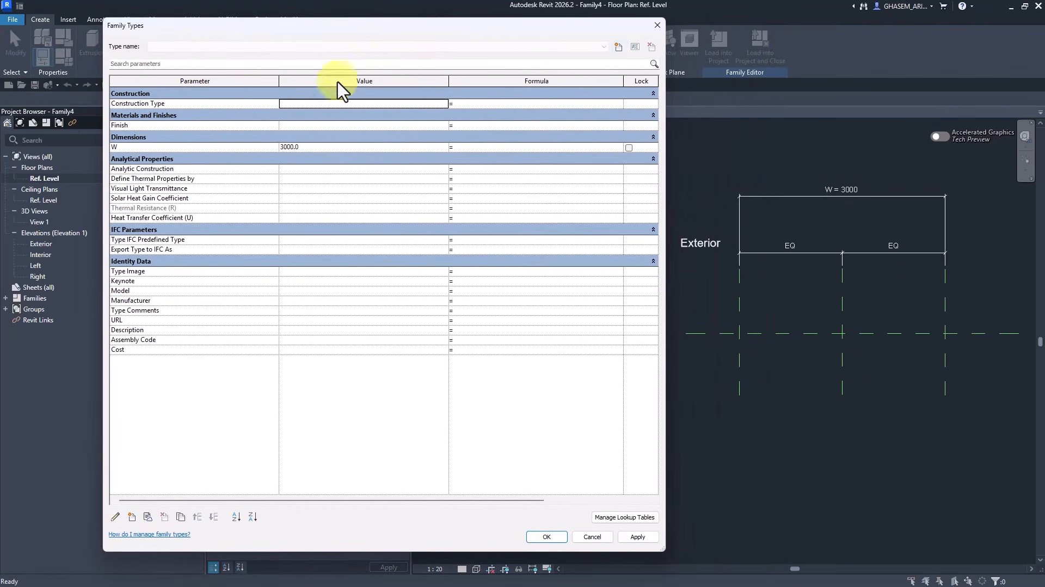
left_click(321, 149)
type("2500")
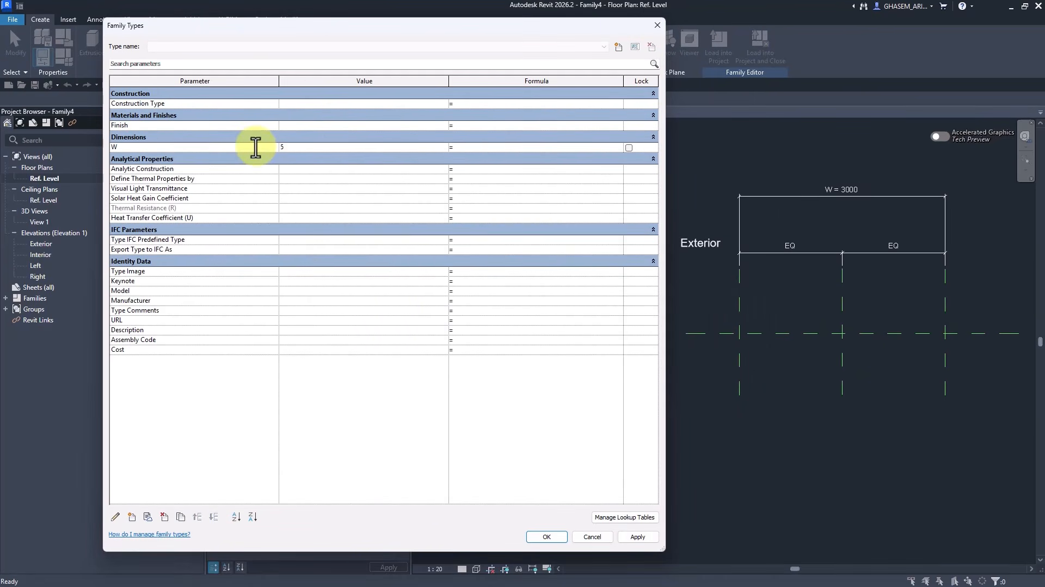
left_click(636, 537)
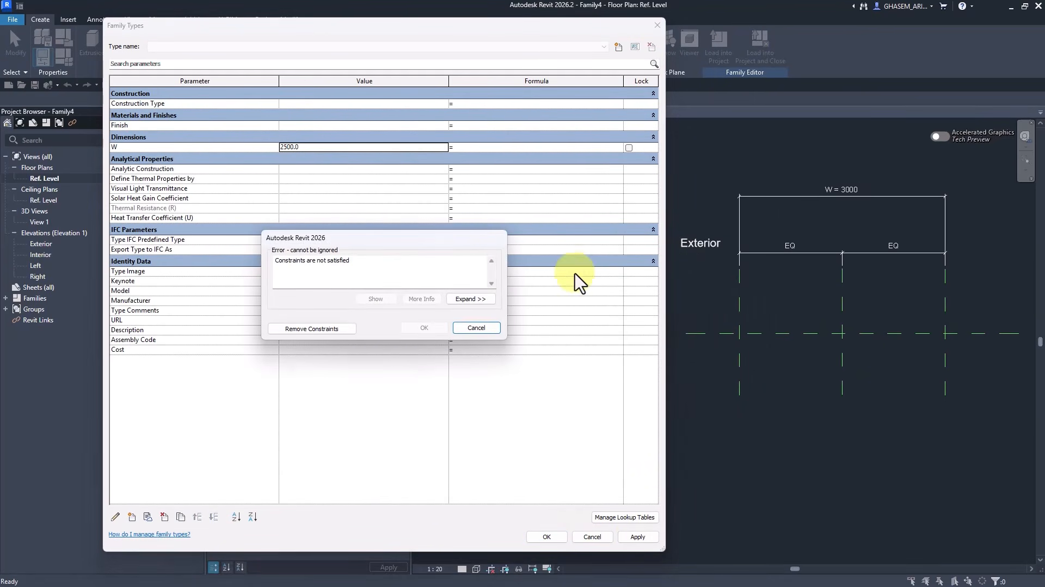
left_click(476, 327)
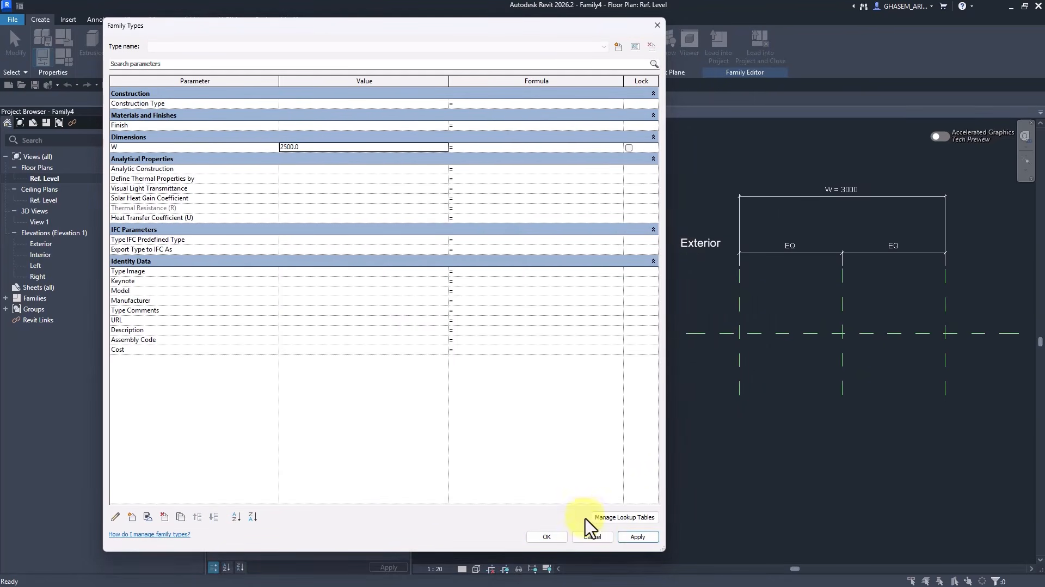
left_click(592, 537)
left_click(795, 197)
left_click(638, 198)
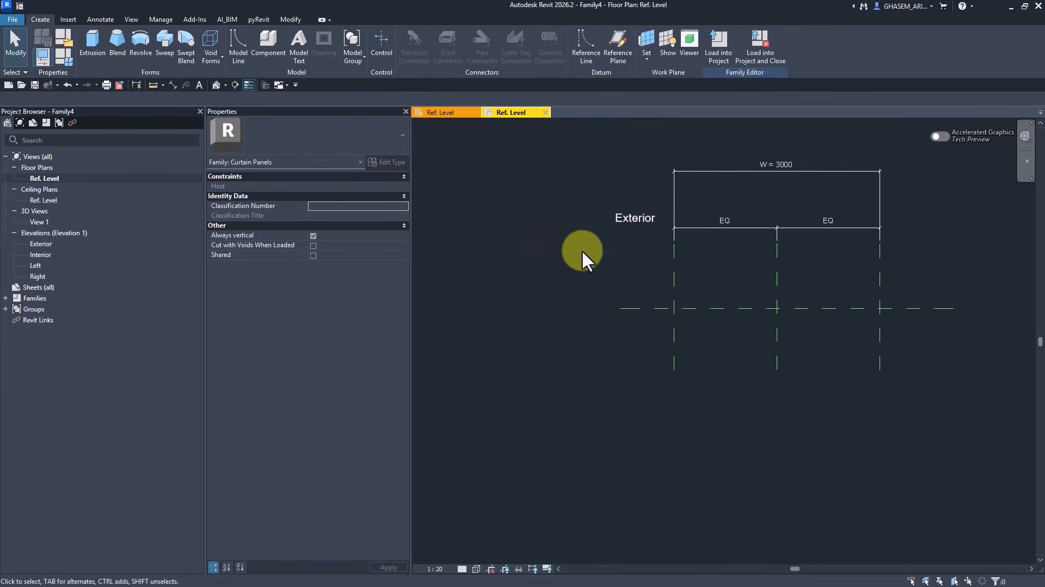
Step: Sketch an extrusion rectangle about 3000 by 128 mm in plan, spanning the left and right reference planes from the horizontal reference plane
middle_click_drag(583, 251, 588, 266)
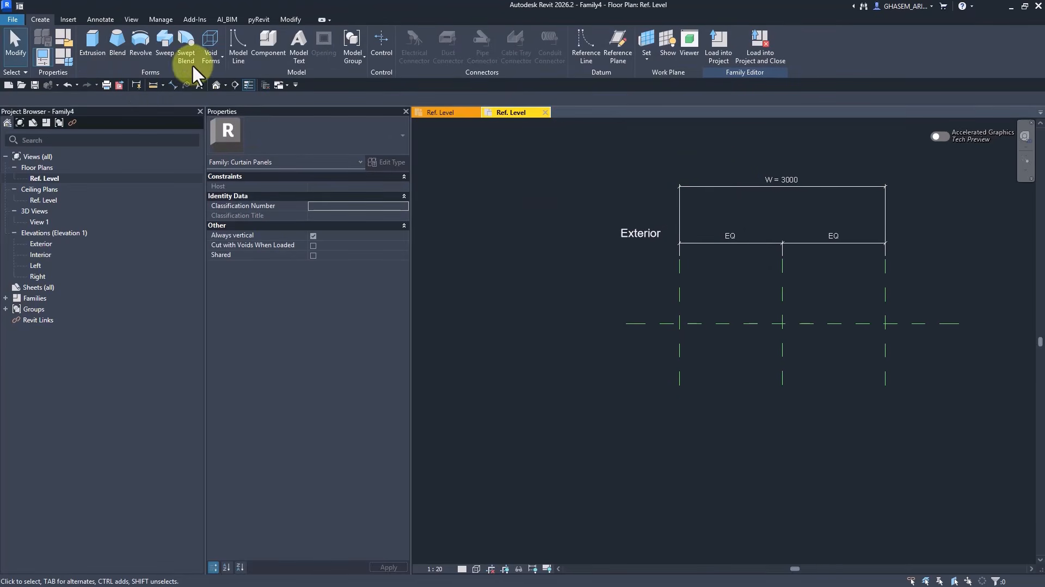
left_click(92, 43)
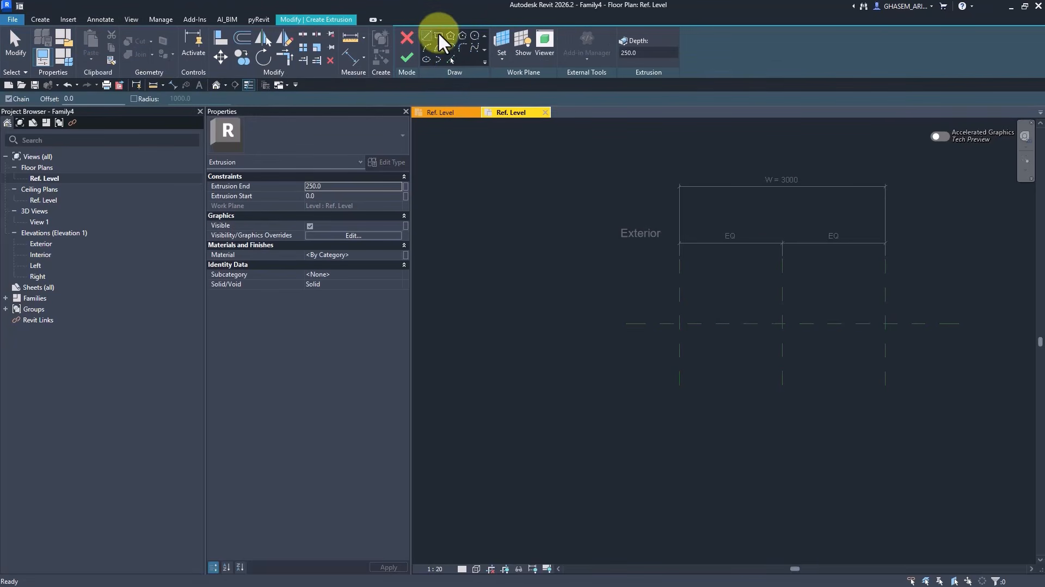
left_click(439, 35)
left_click(679, 323)
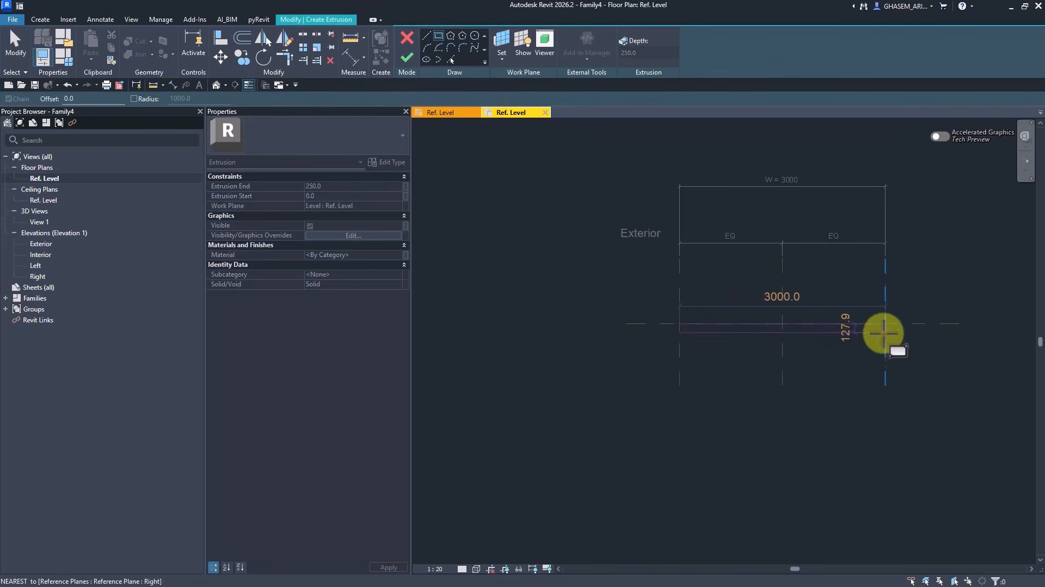
left_click(884, 332)
Step: Finish the panel extrusion and stretch its top up to the upper reference plane in elevation, checking the result in 3D
left_click(41, 253)
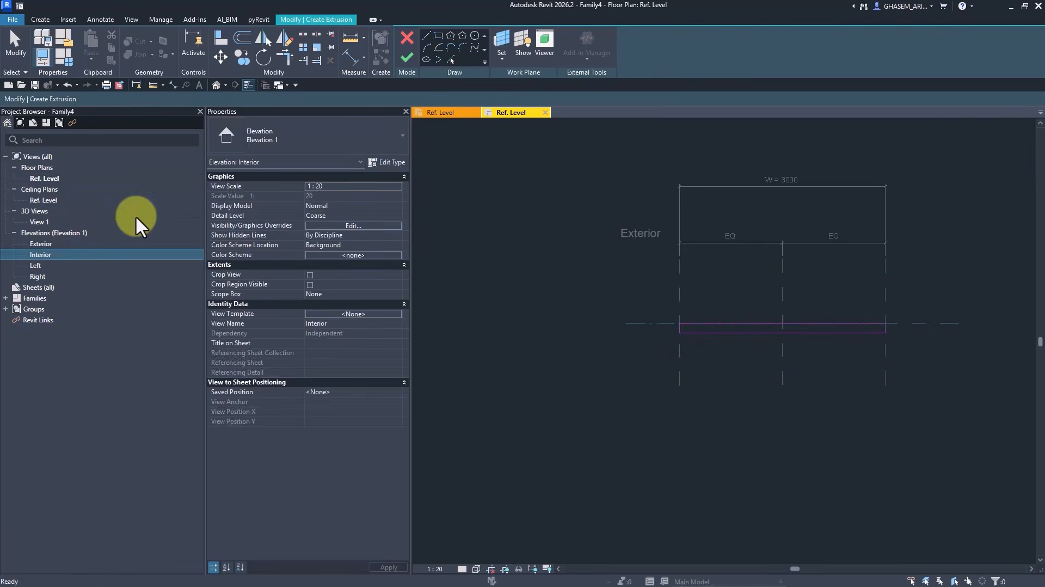
left_click(407, 57)
left_click_drag(692, 441, 712, 200)
left_click(217, 85)
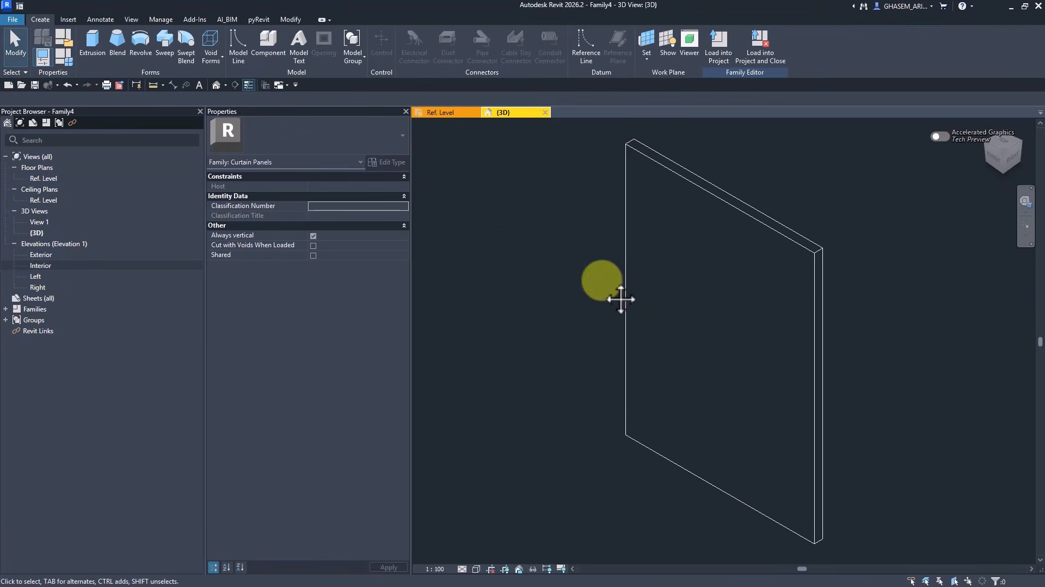
Step: Delete the W dimension between the outer reference planes in the Ref. Level floor plan
double_click(44, 178)
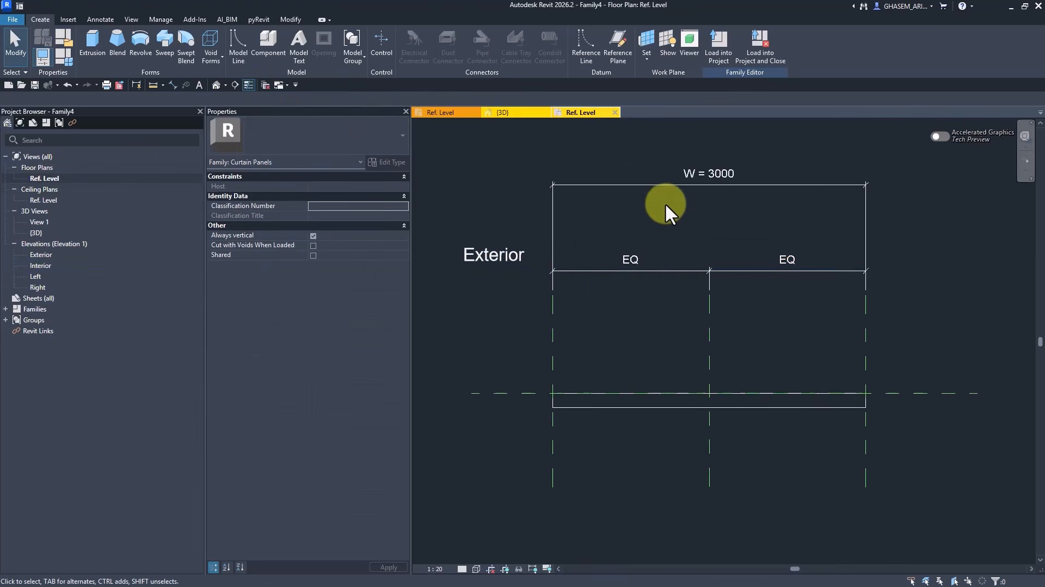
left_click(648, 185)
key("Delete")
middle_click_drag(666, 248, 730, 243)
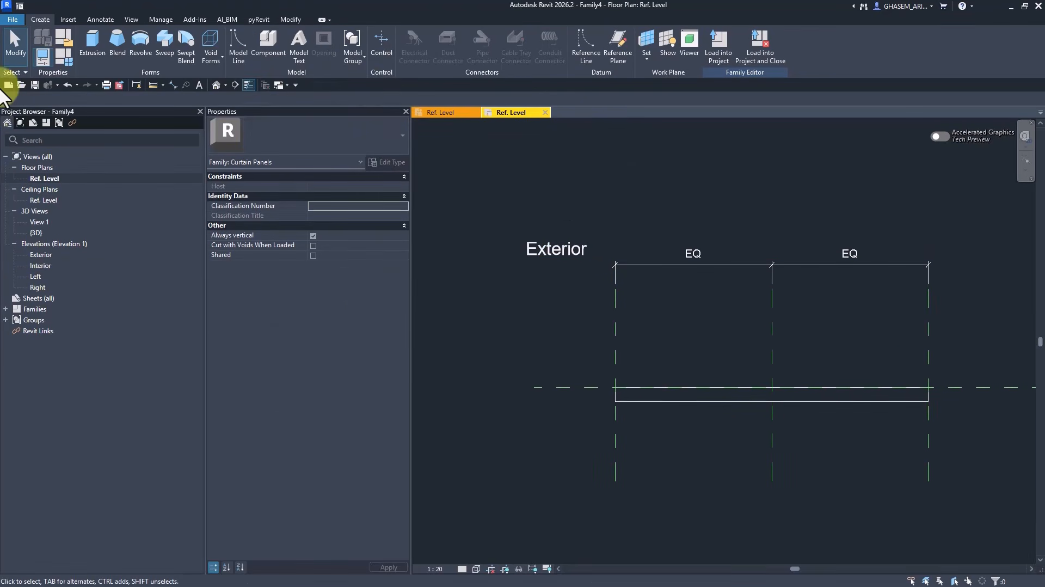
Step: Create a new project from the DefaultMetric template and load the curtain panel family into it
left_click(8, 84)
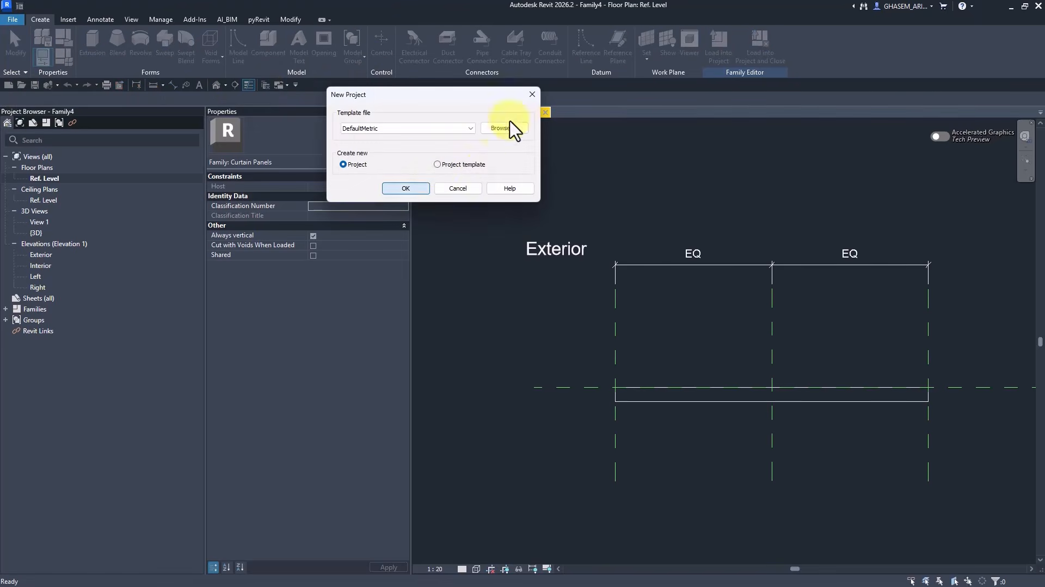
key("Return")
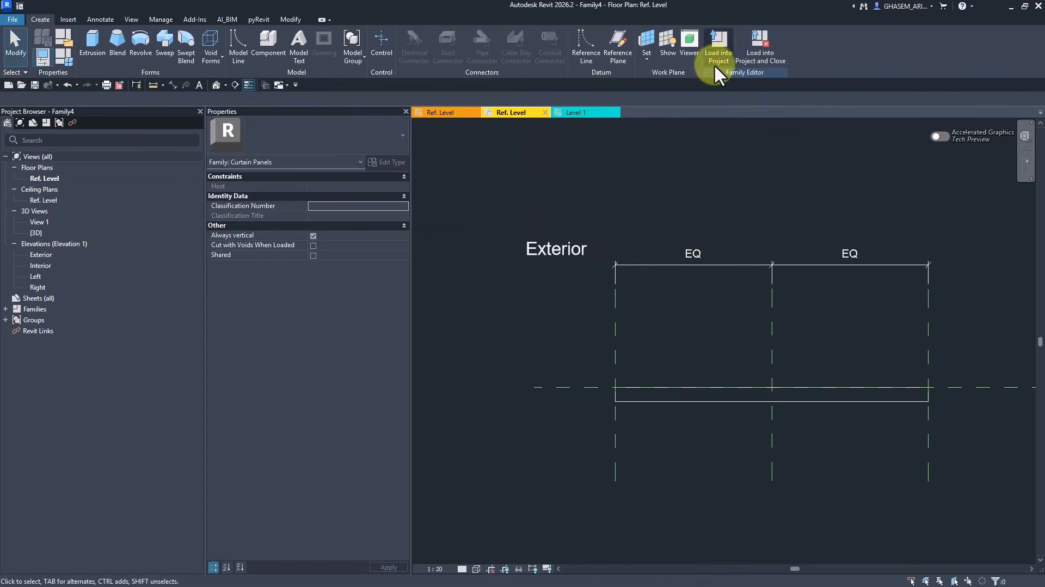
left_click(766, 52)
left_click(597, 199)
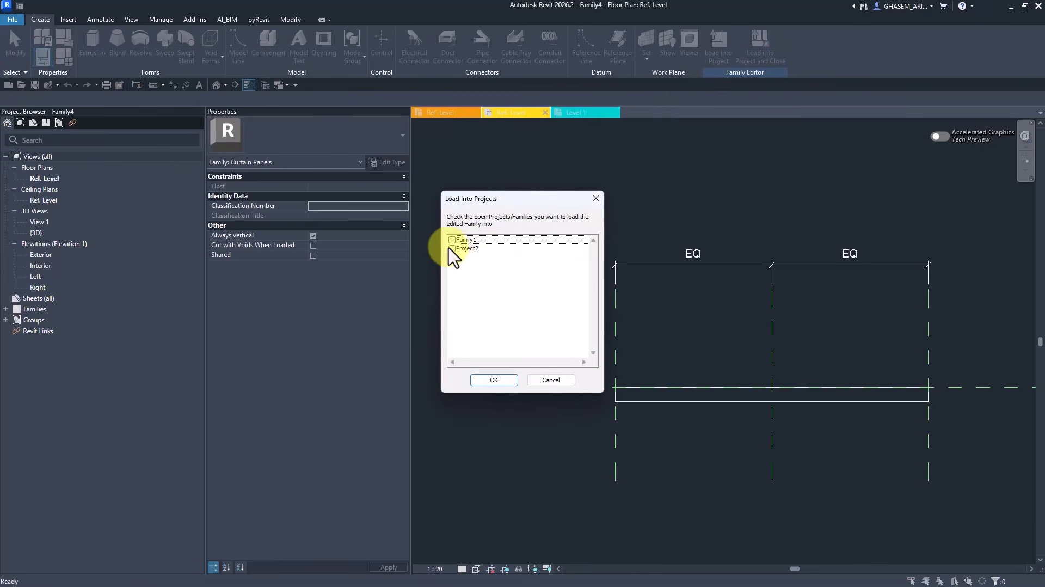
left_click(451, 249)
left_click(493, 380)
Step: Draw a straight Storefront curtain wall on Level 1 with an unconnected height of 8000 and show it in 3D
left_click(44, 43)
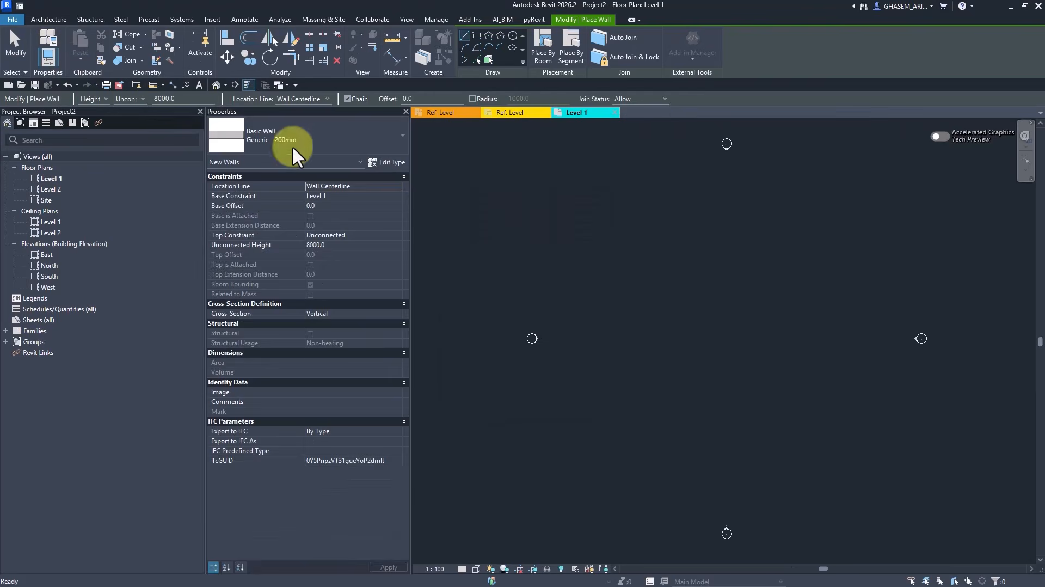
left_click(296, 157)
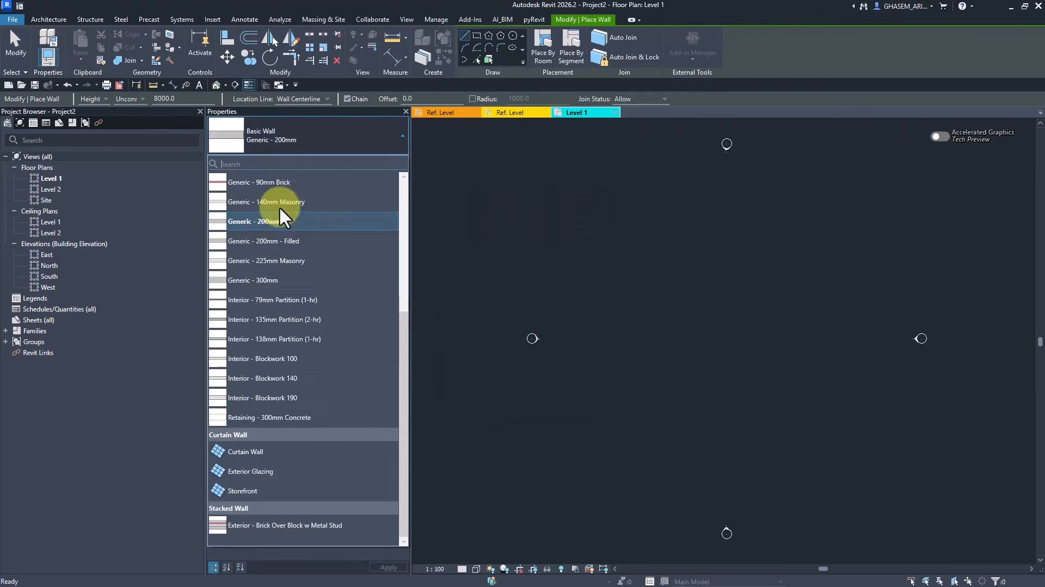
left_click(240, 492)
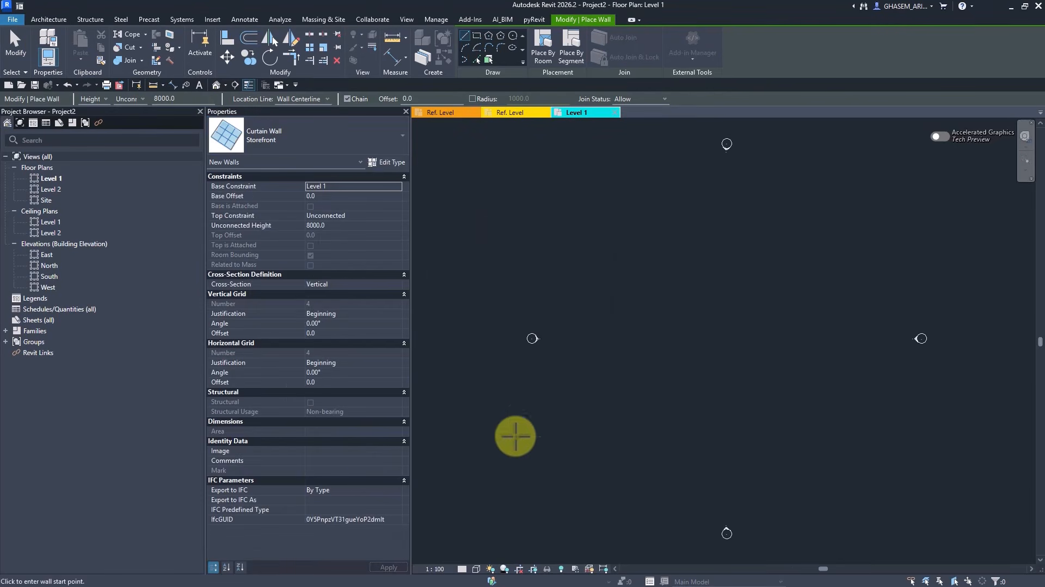
left_click(663, 308)
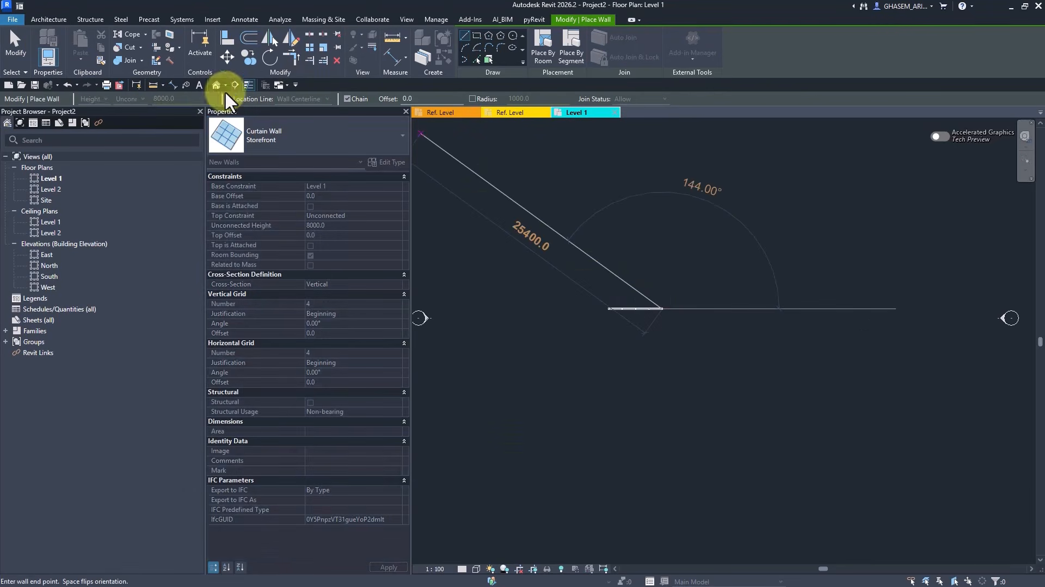
left_click(216, 85)
left_click(15, 42)
scroll(677, 311, "up", 2)
middle_click_drag(676, 311, 811, 333)
Step: Set the Curtain Panel of the wall's Storefront type to Family4 : Family4
left_click(566, 208)
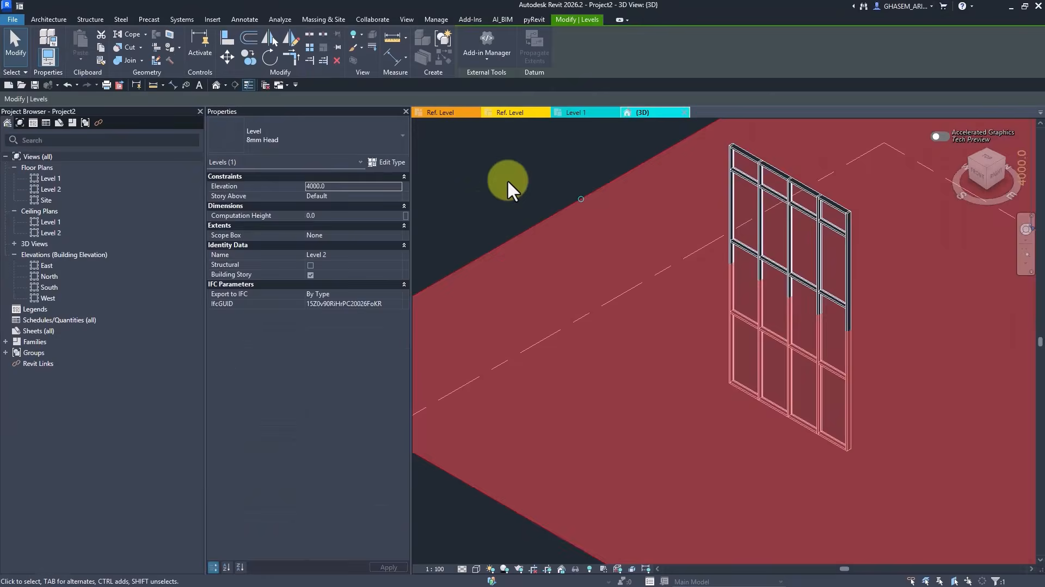
left_click(508, 180)
left_click(738, 207)
left_click(600, 201)
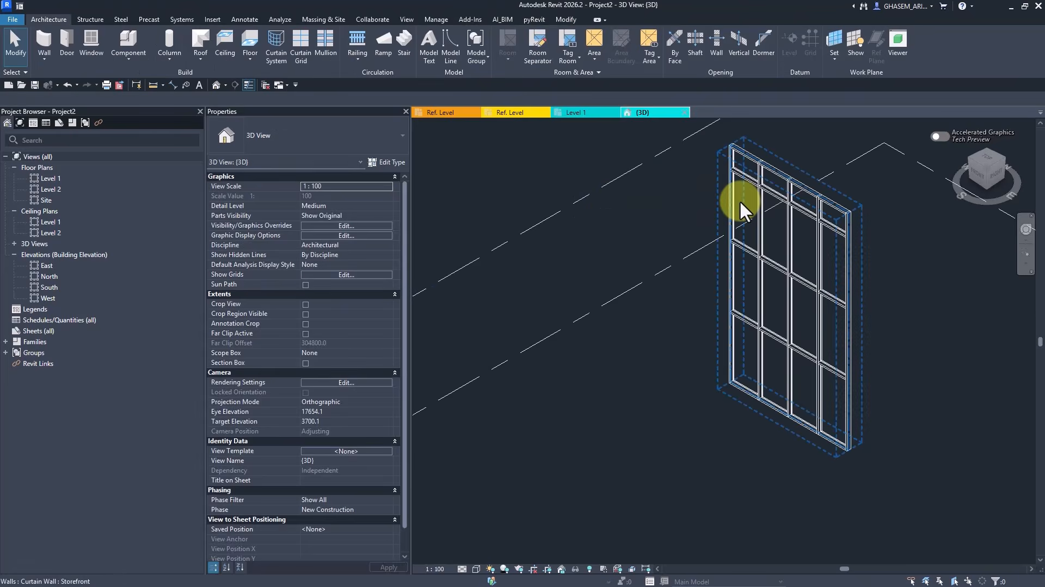
left_click(740, 201)
left_click(390, 161)
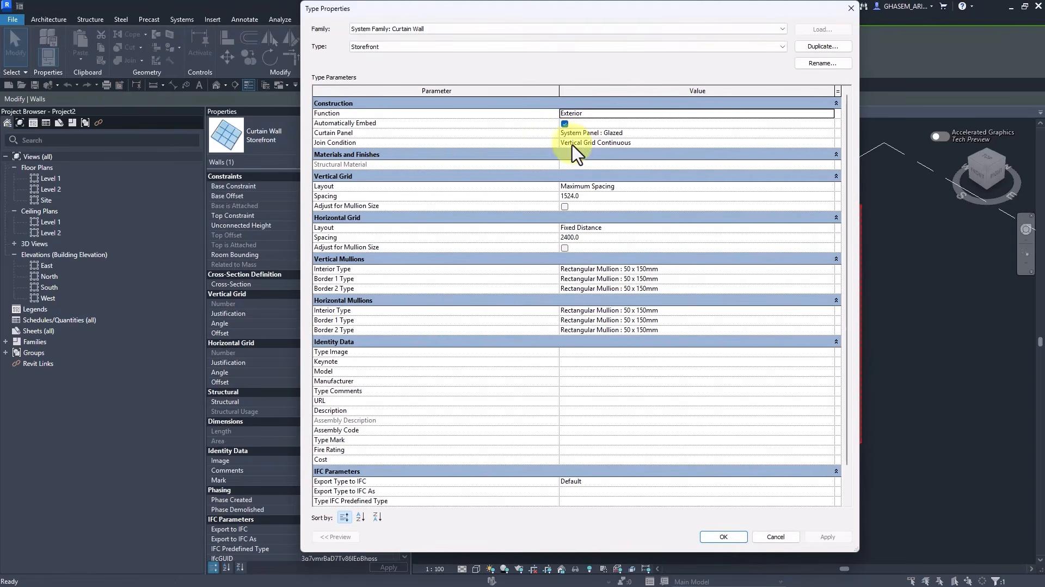
left_click_drag(642, 21, 449, 10)
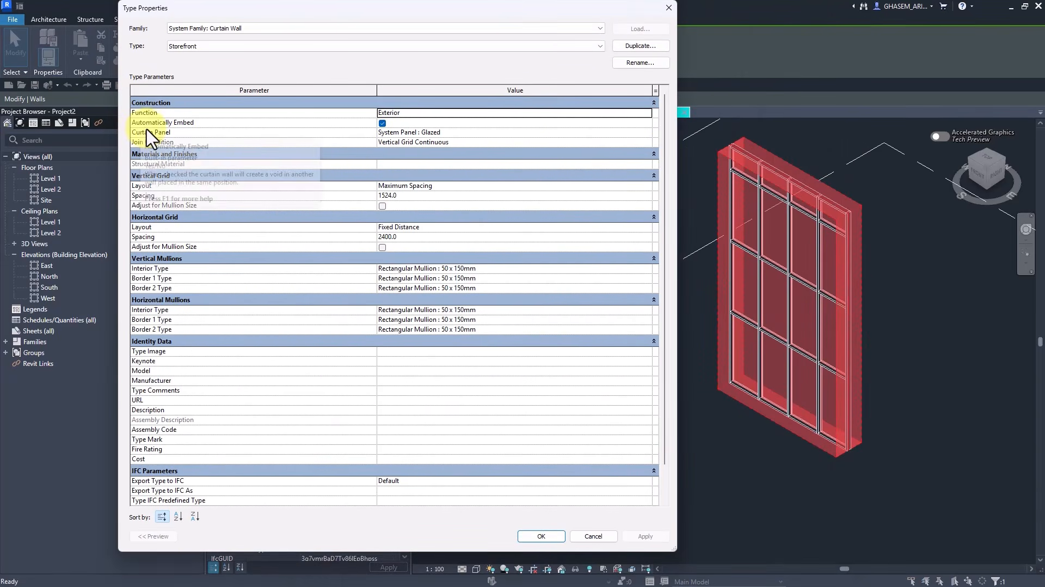
left_click(634, 133)
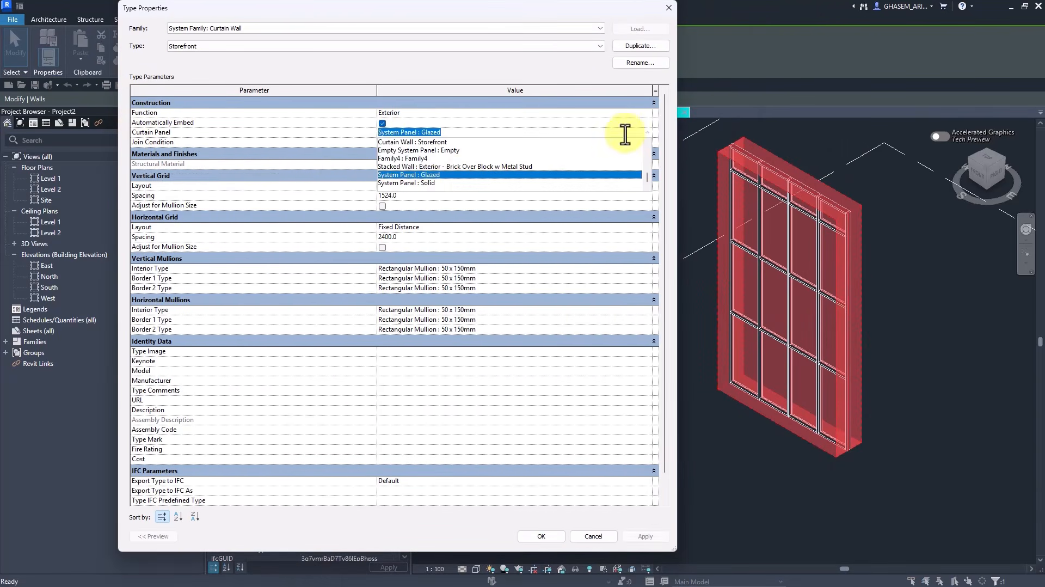
left_click(427, 175)
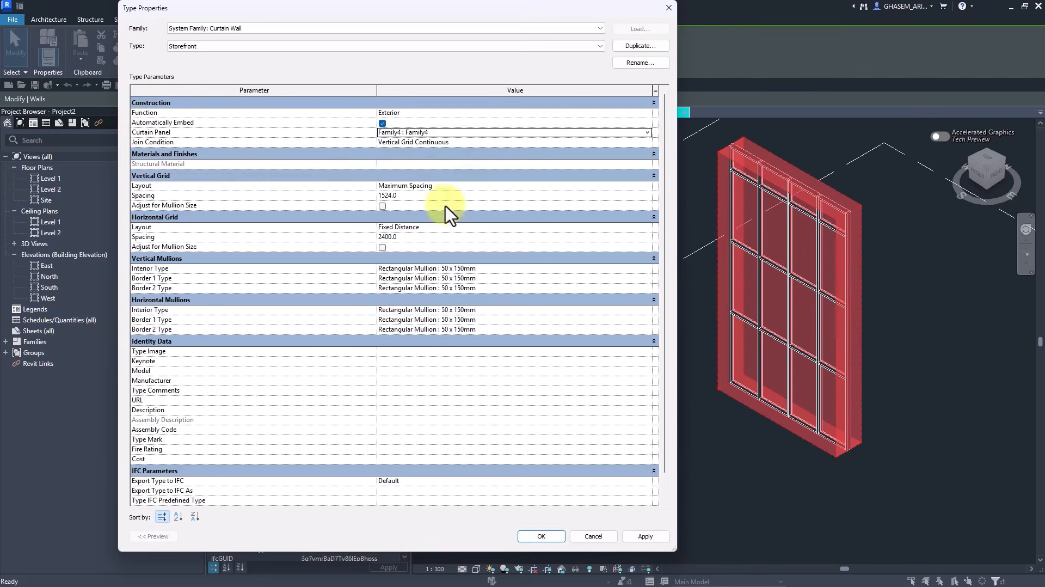
left_click(551, 536)
left_click(681, 497)
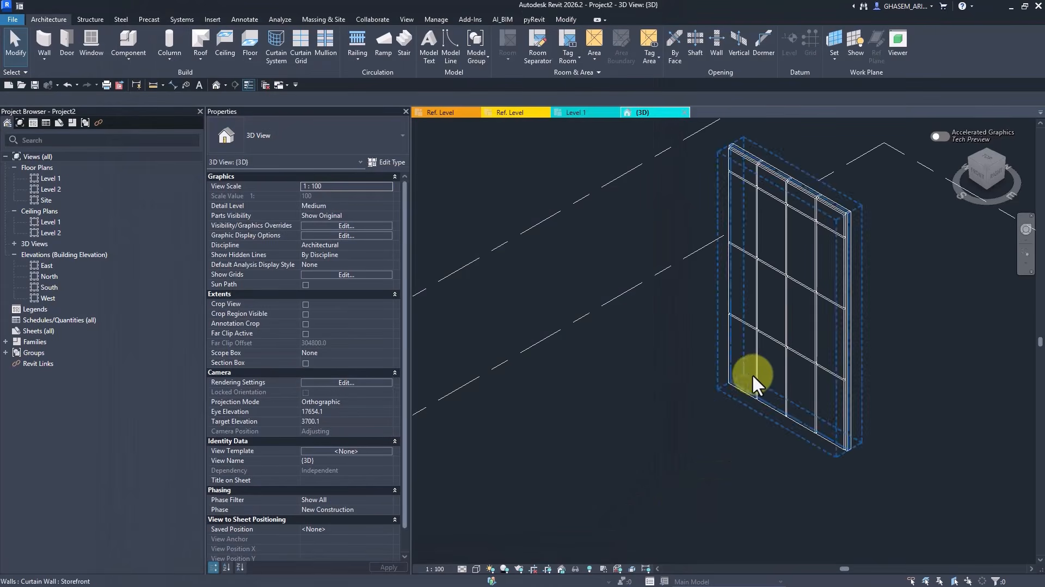
Step: Select a single panel inside the curtain wall to examine its built-in dimension parameters
middle_click_drag(759, 399, 720, 401, "shift")
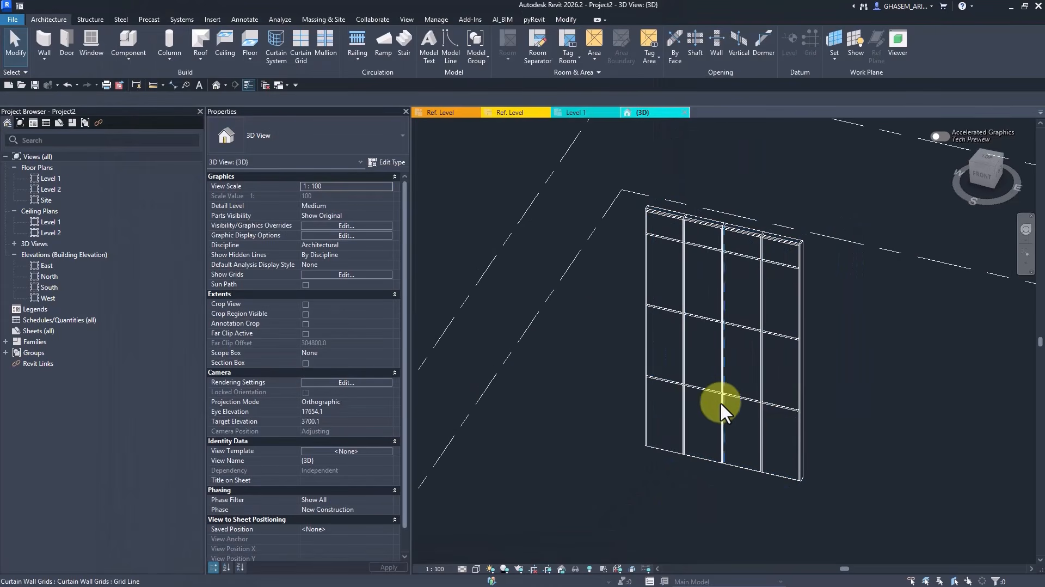
key("Tab")
left_click(701, 368)
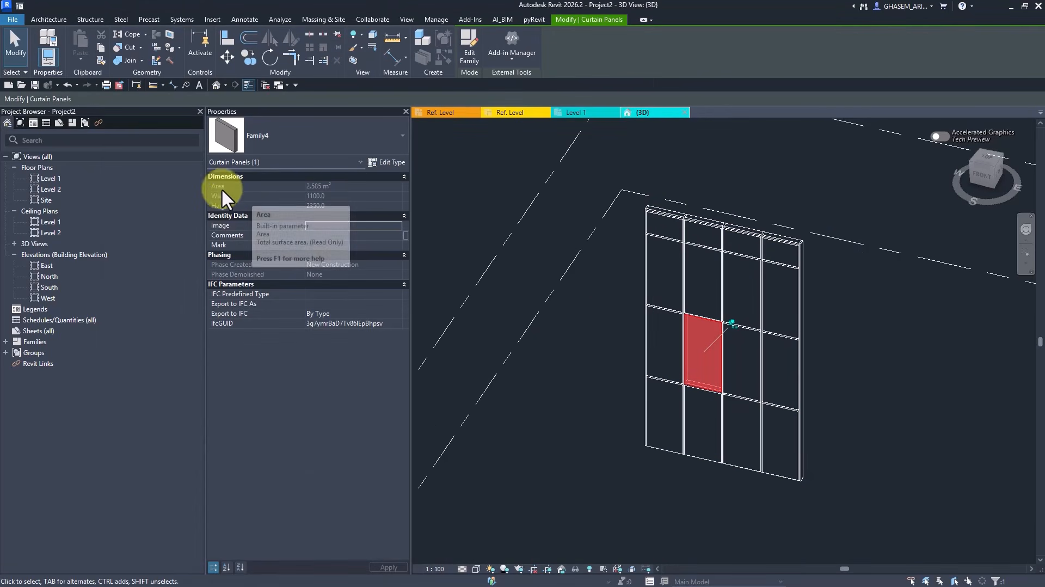
Step: Dimension the overall panel width between the outer reference planes in the curtain panel family's Ref. Level plan
scroll(700, 318, "up", 3)
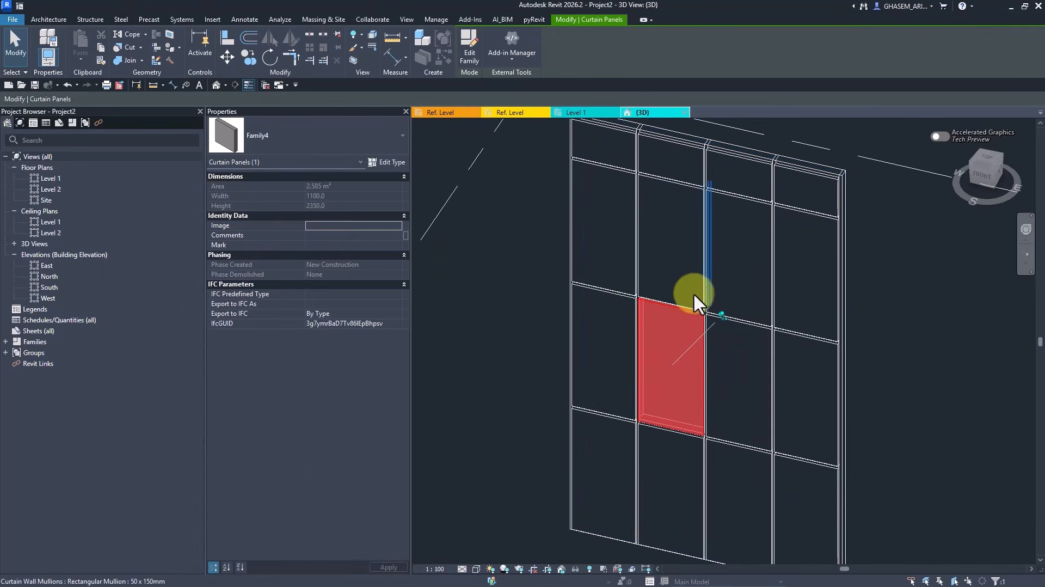
left_click(512, 269)
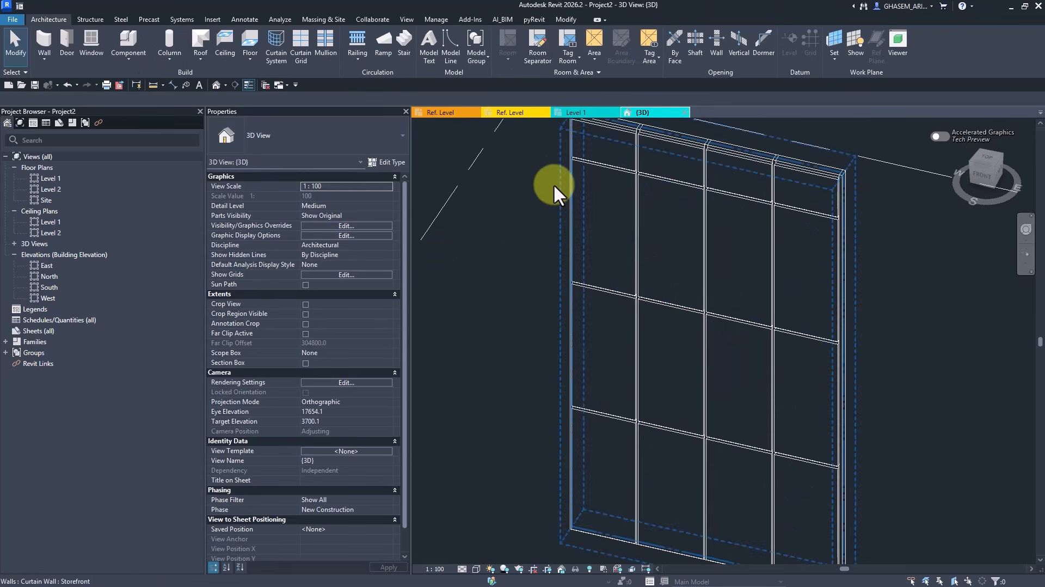
left_click(512, 112)
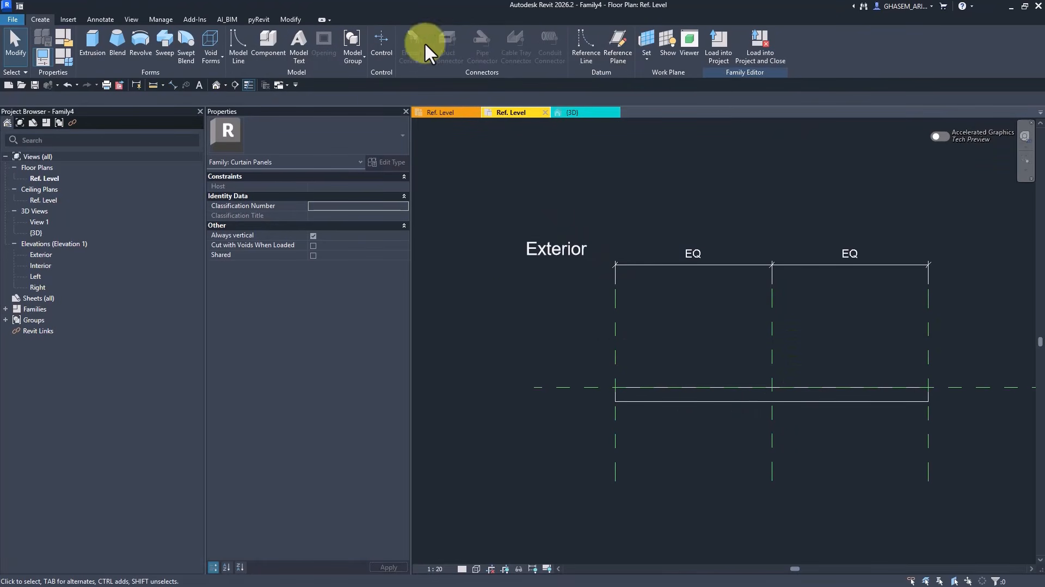
left_click(172, 84)
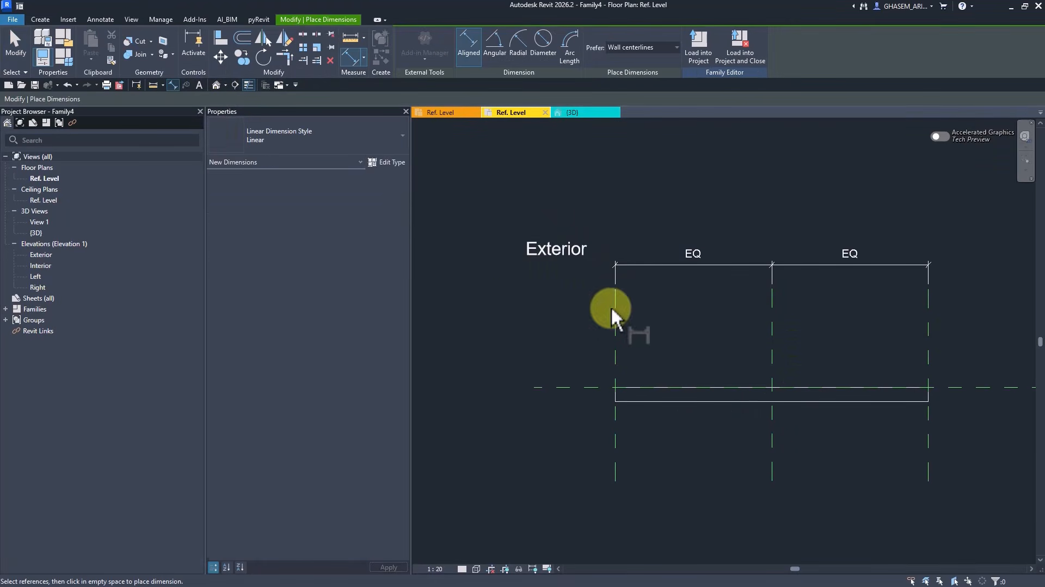
left_click(614, 306)
left_click(930, 357)
left_click(881, 180)
key("Escape")
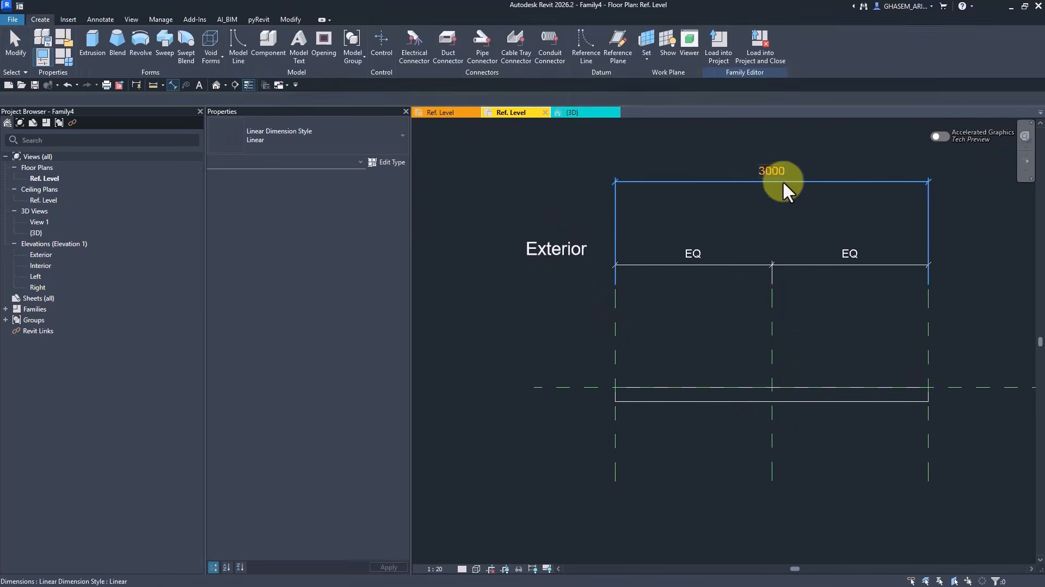
Step: Label the overall width dimension with the W parameter
left_click(456, 45)
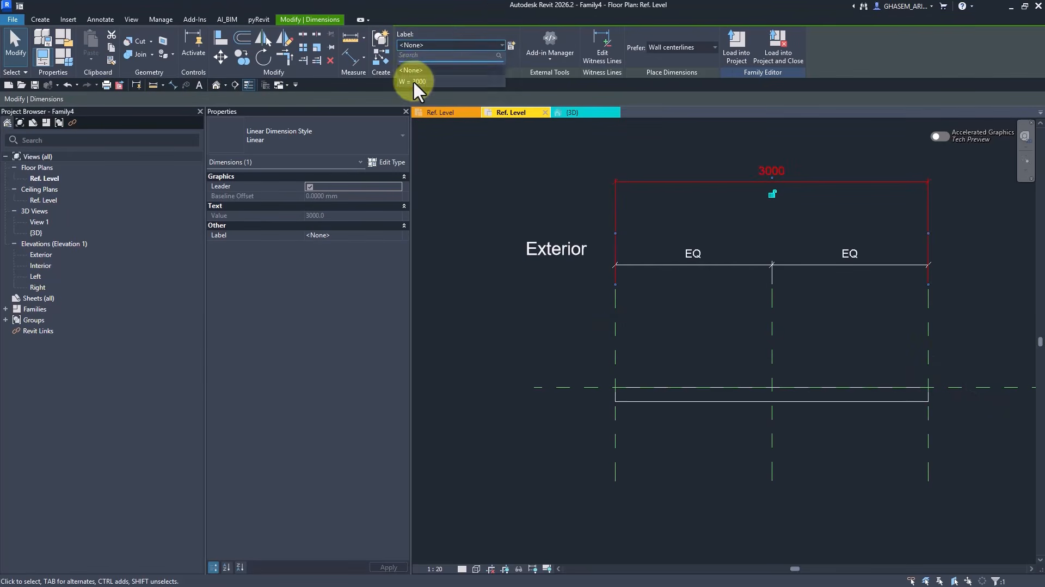
left_click(413, 81)
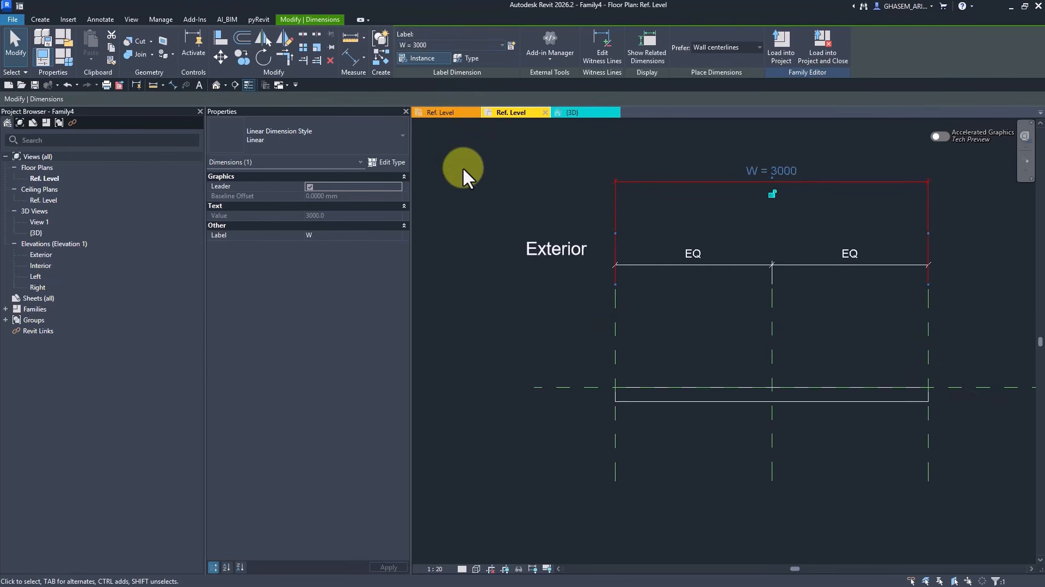
left_click(436, 158)
Step: Make the instance parameter W a reporting parameter in the family types
left_click(62, 56)
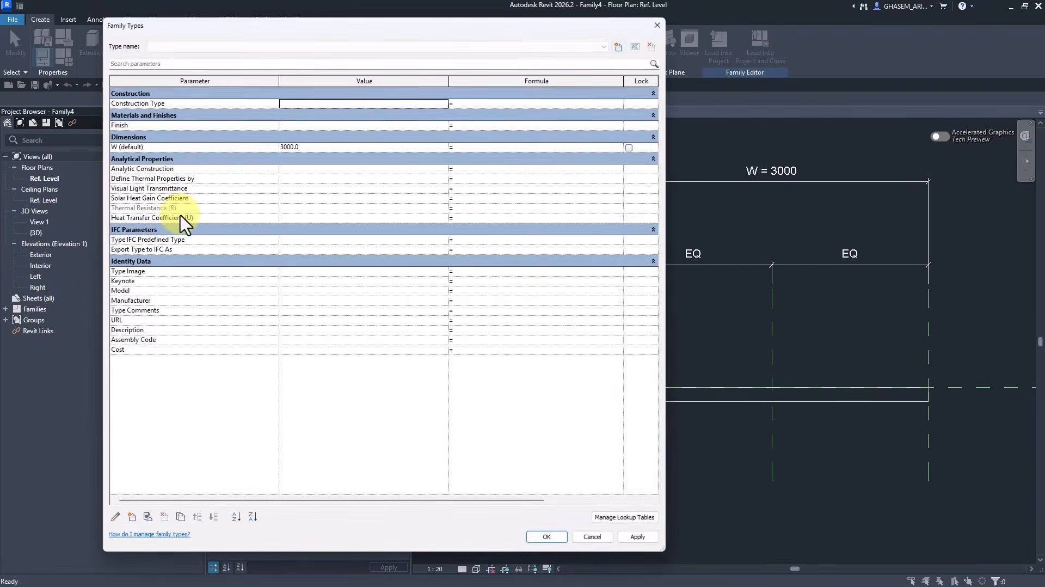
left_click(158, 147)
left_click(115, 517)
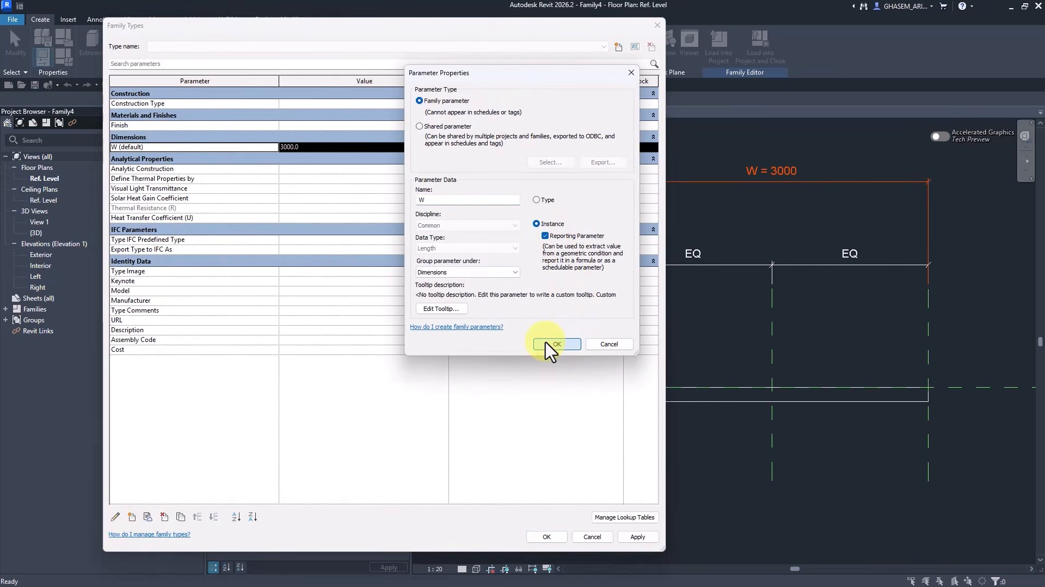
left_click(555, 345)
left_click(546, 537)
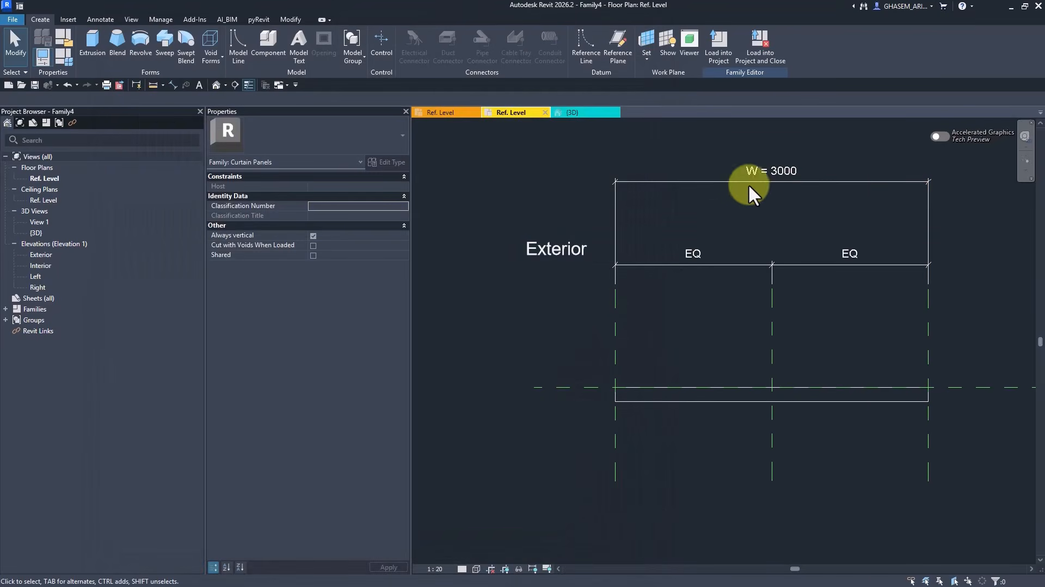
Step: Load the panel family into Project2, overwriting the existing version, and inspect a wall panel's W parameter alongside its built-in dimensions
left_click(720, 51)
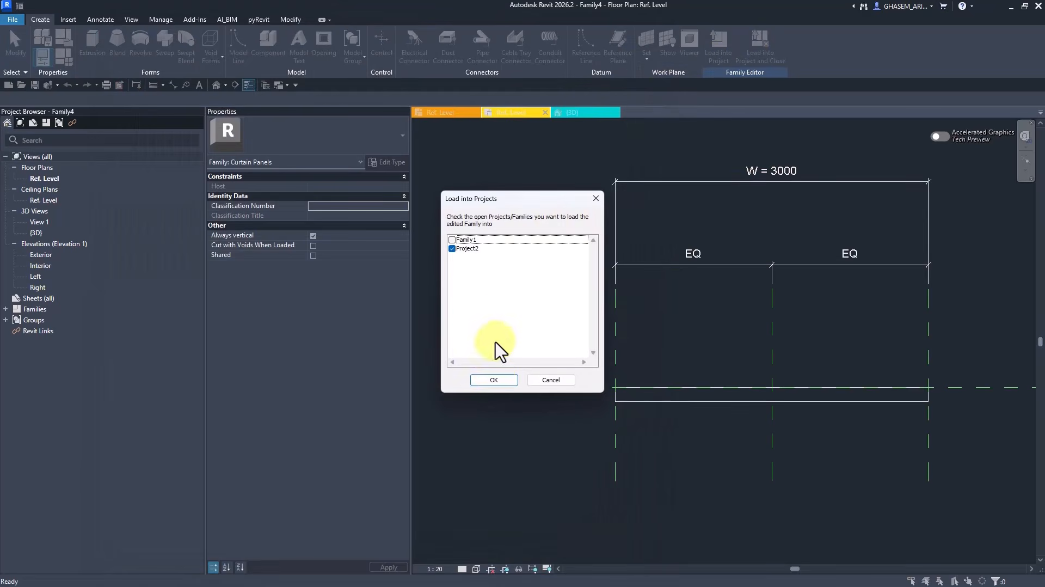
left_click(494, 378)
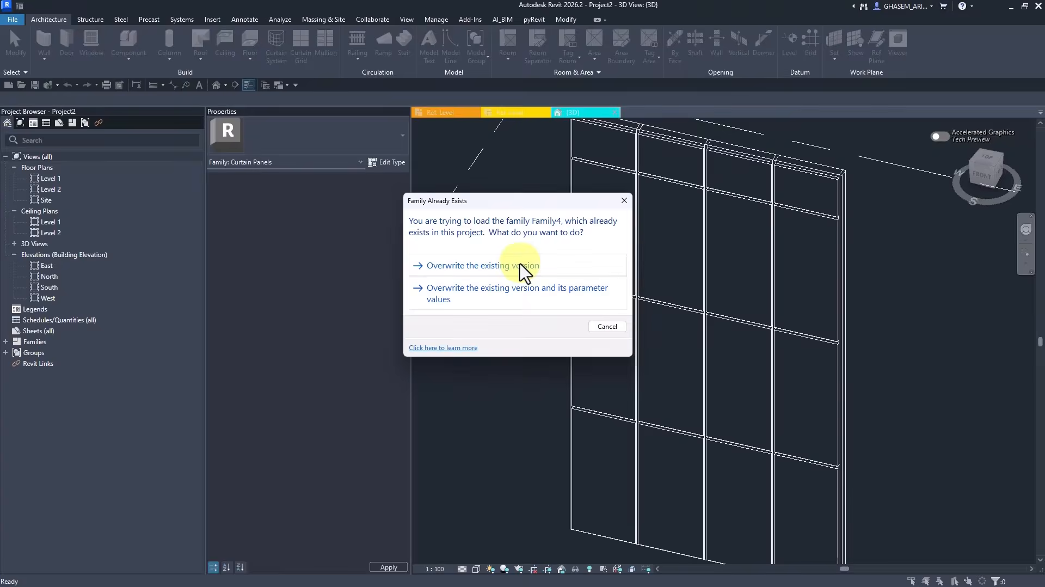
left_click(520, 267)
key("Tab")
left_click(600, 244)
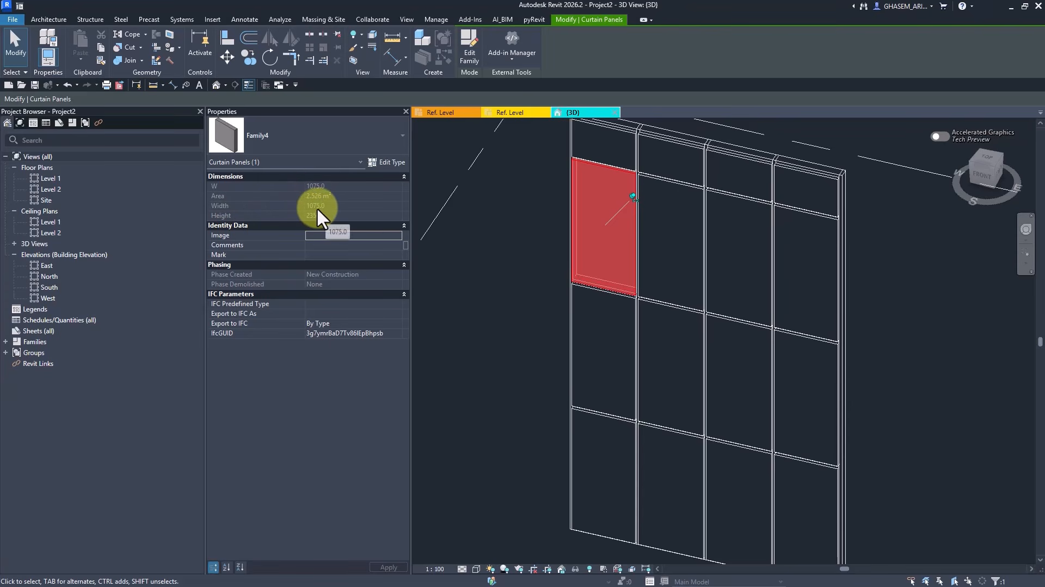
left_click(491, 250)
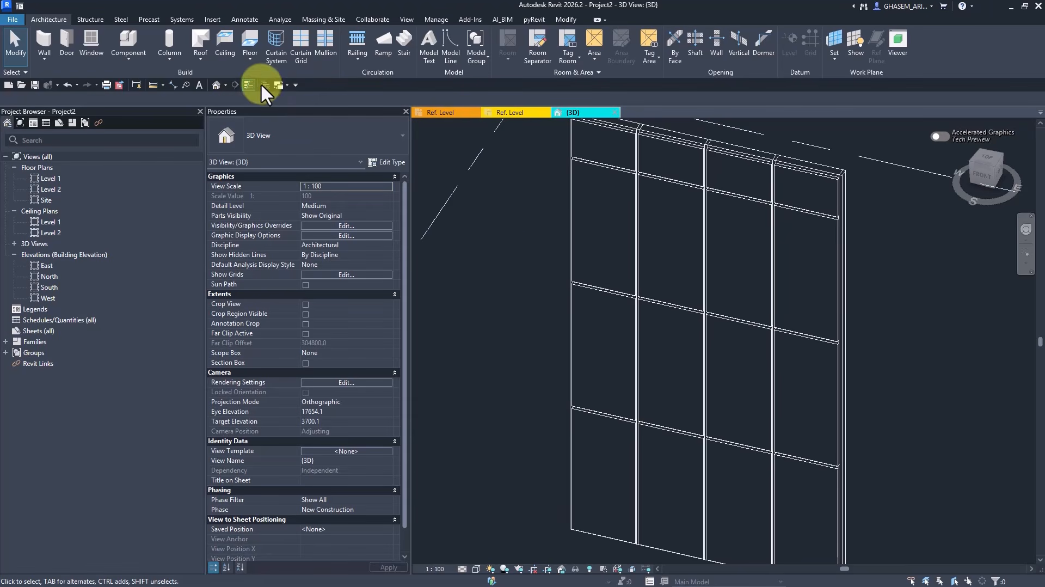
Step: Return to the list of parameter kinds in Family1 and review the entry 4 - Project Parameters
left_click(429, 113)
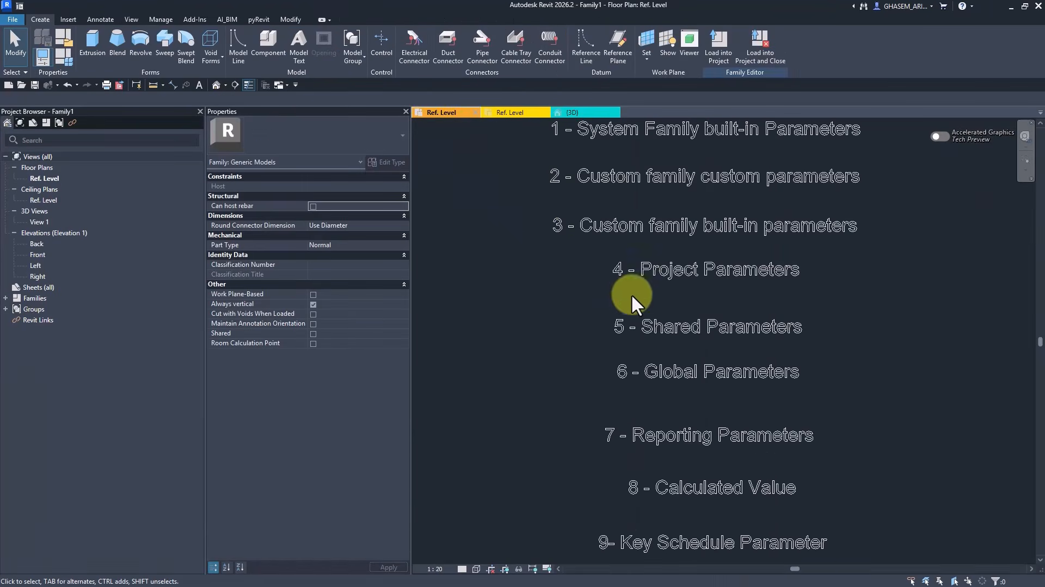
middle_click_drag(631, 293, 578, 129)
scroll(577, 130, "up", 1)
left_click_drag(576, 129, 815, 172)
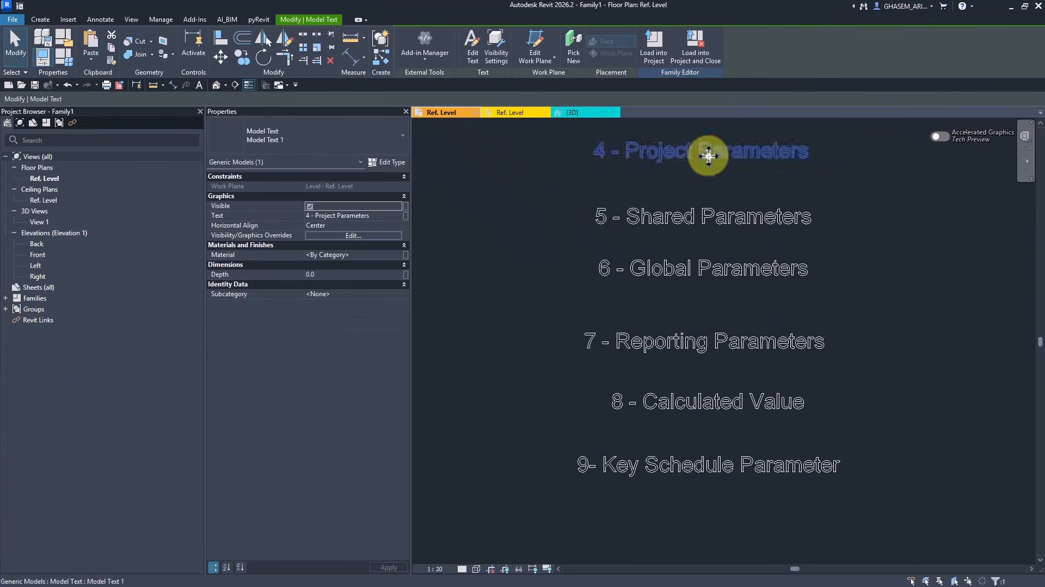
left_click(521, 160)
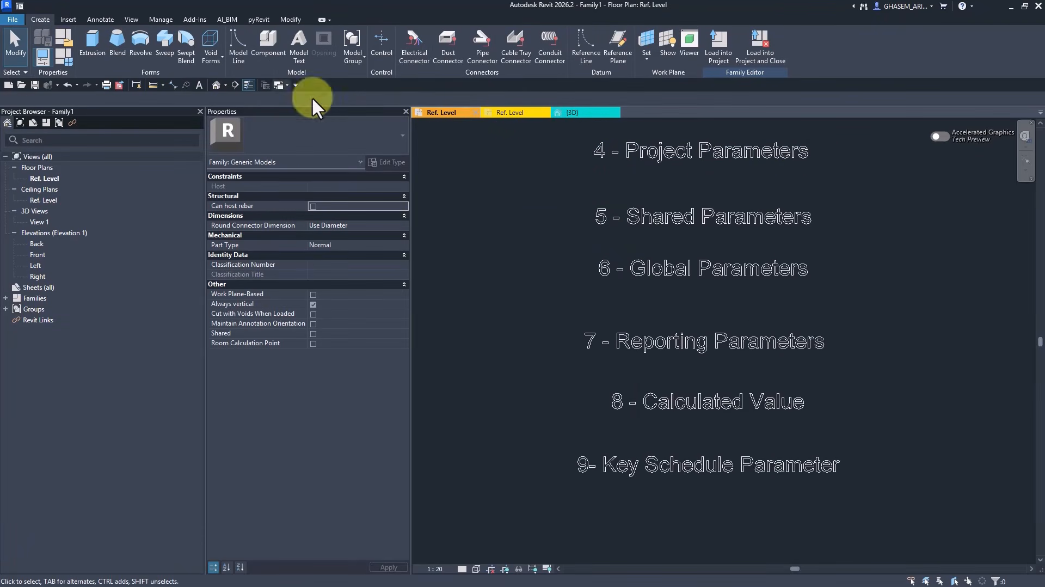
Step: Create a new project parameter in Project2 and name it ceiling HEIGHT
left_click(588, 113)
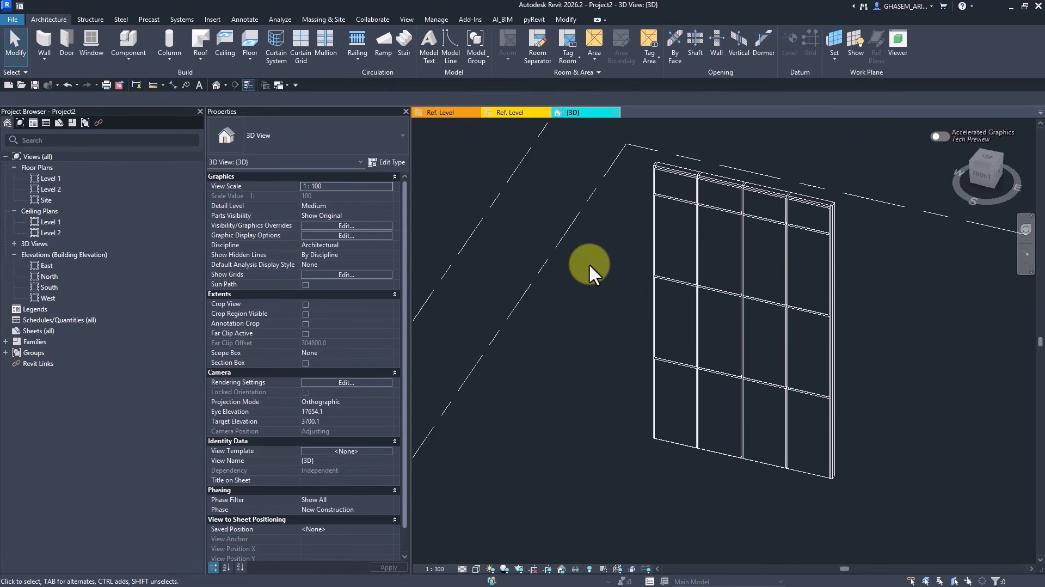
left_click(435, 20)
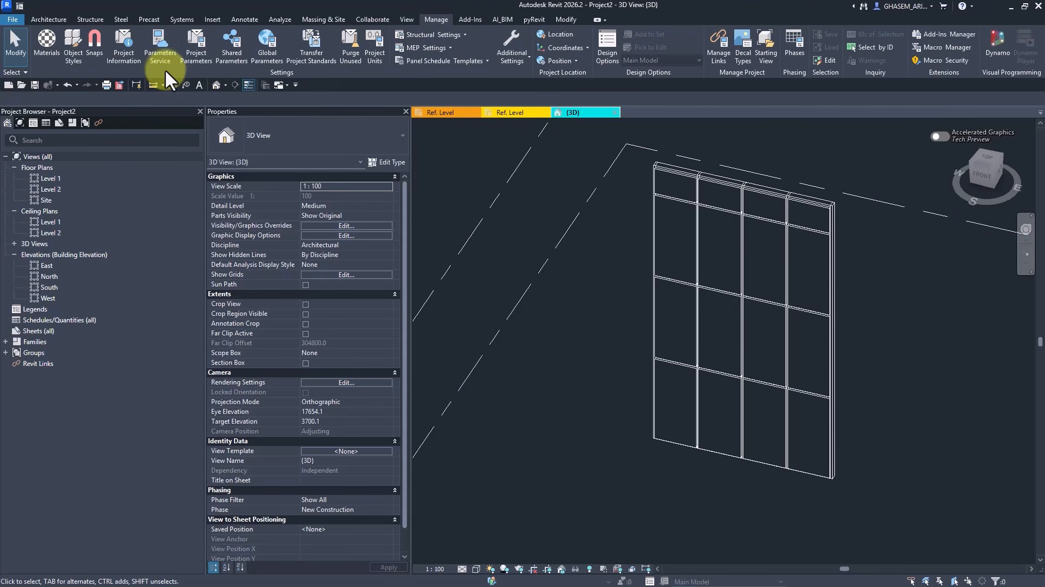
left_click(197, 54)
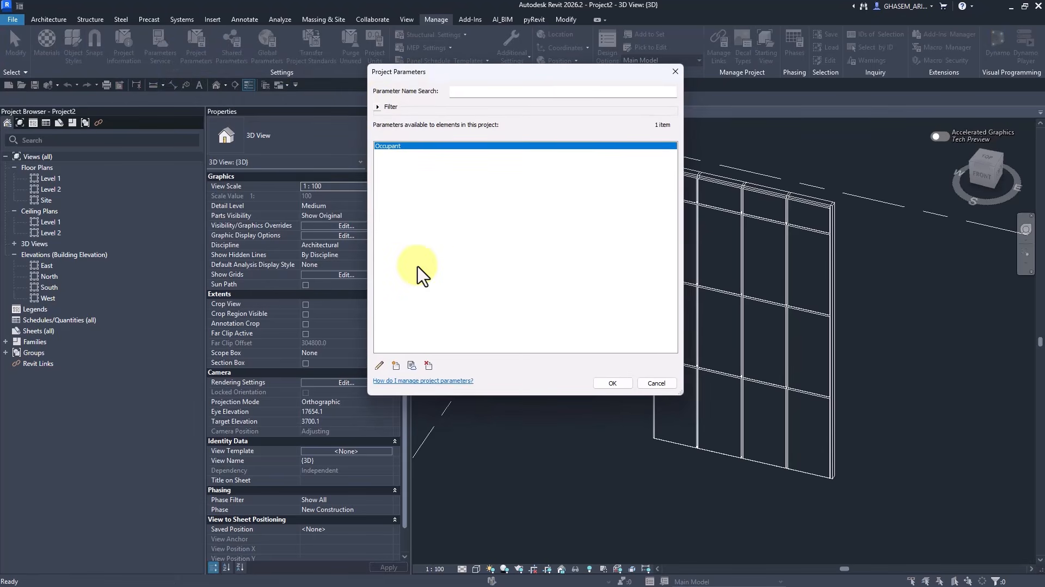
left_click(395, 366)
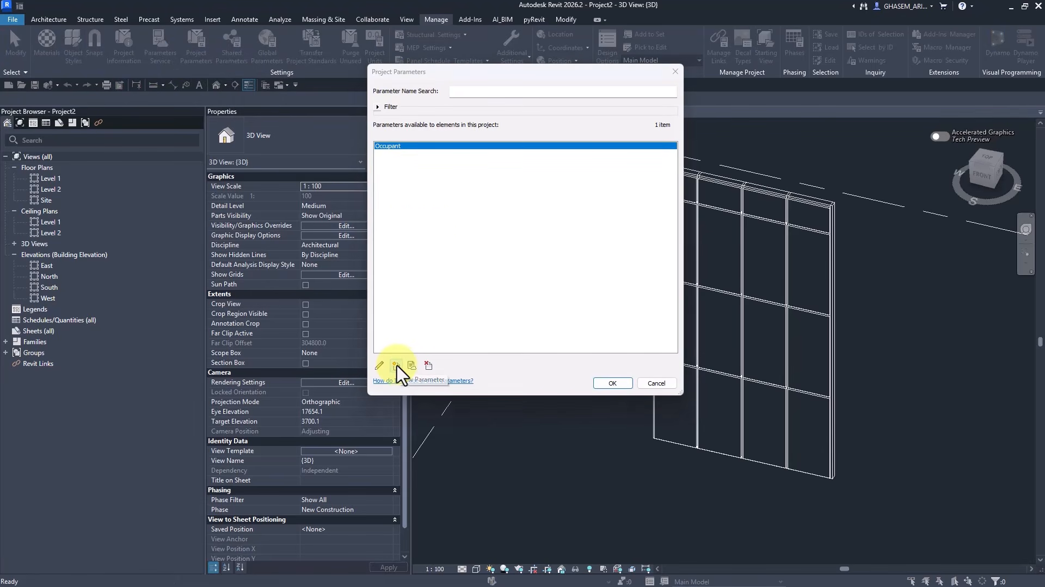
left_click_drag(609, 141, 687, 129)
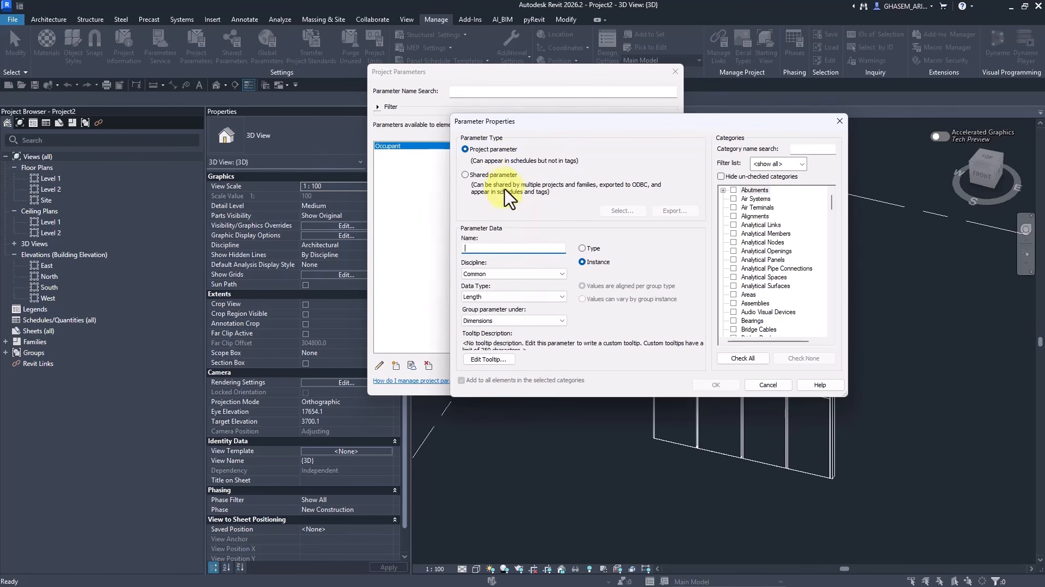
left_click(493, 184)
left_click(466, 149)
left_click(492, 248)
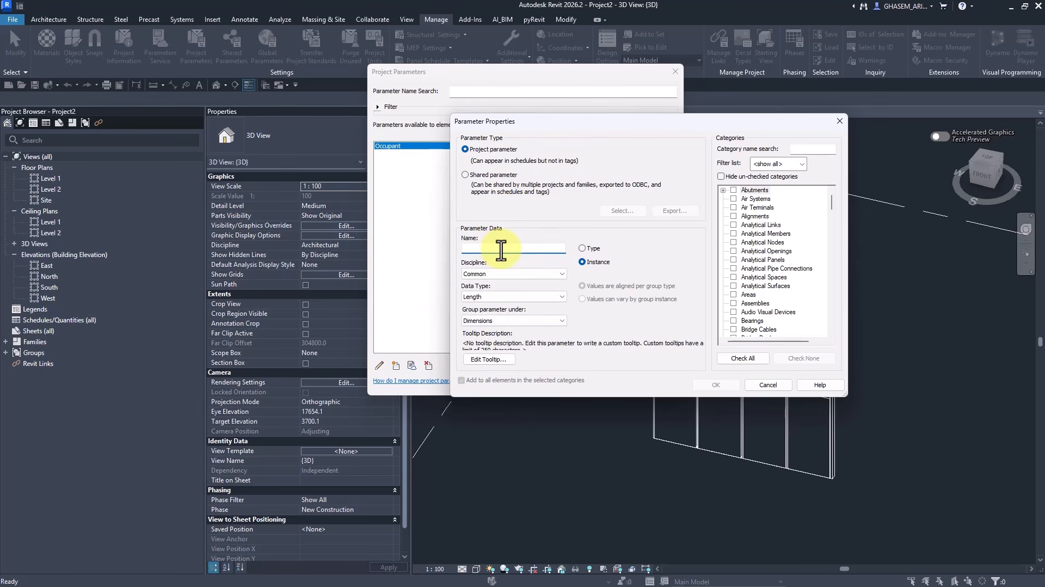
type("ceiling HEIGT")
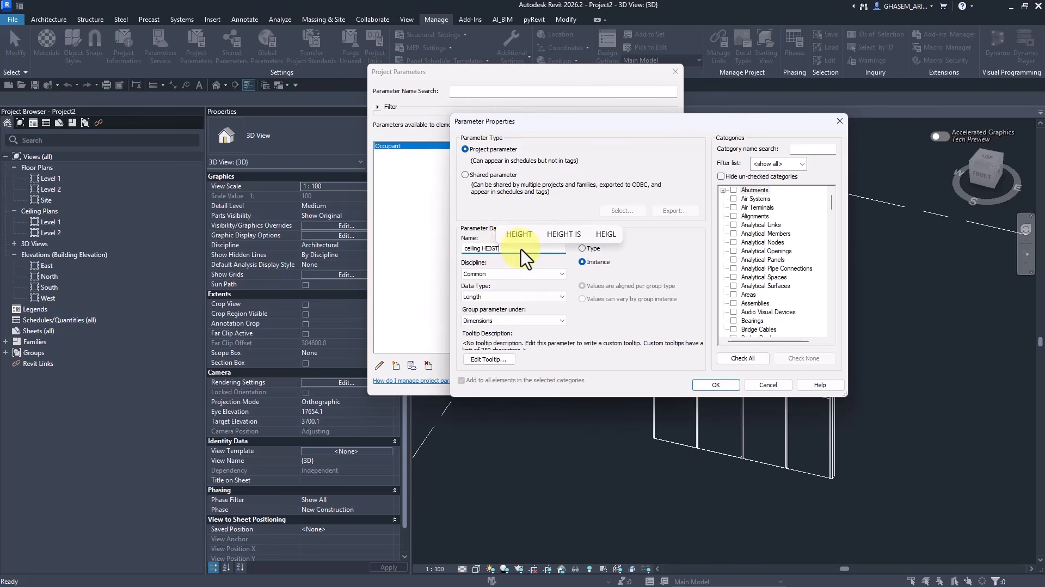
left_click(520, 235)
Step: Assign the ceiling HEIGHT parameter to the Rooms category, group it under Identity Data and accept the project parameters
left_click(787, 244)
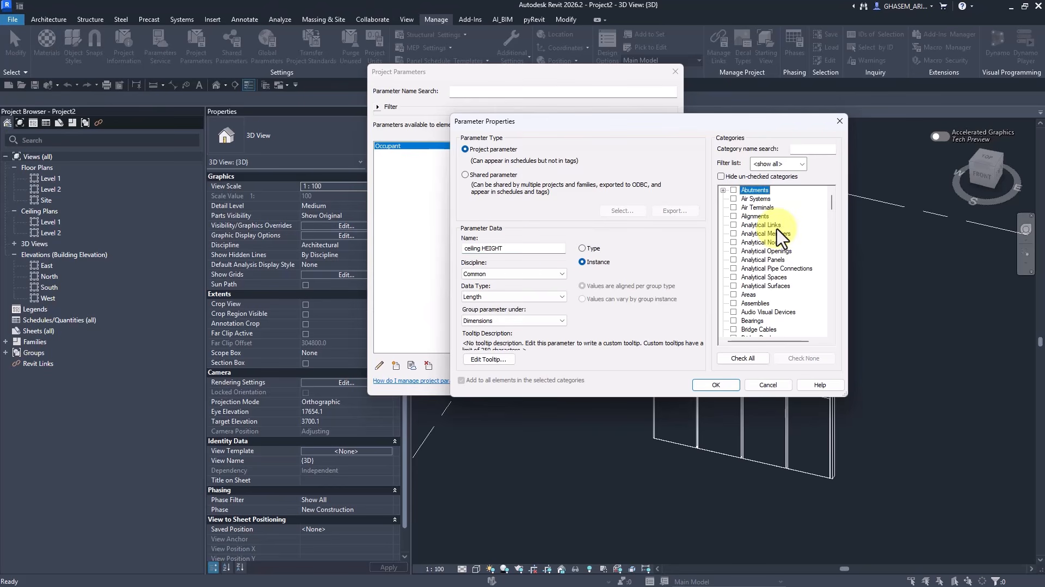
type("cro")
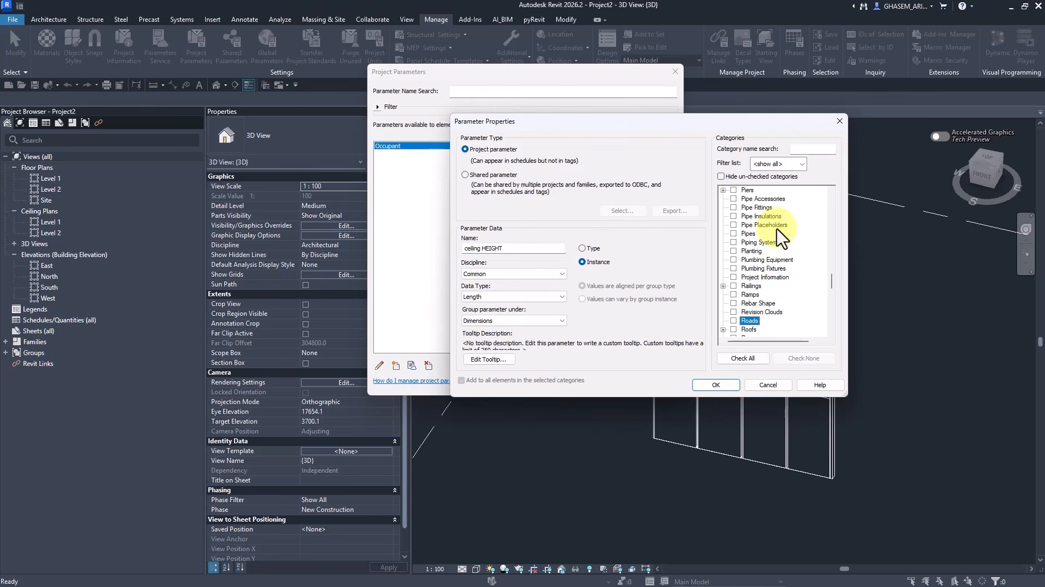
scroll(789, 266, "down", 2)
left_click(735, 294)
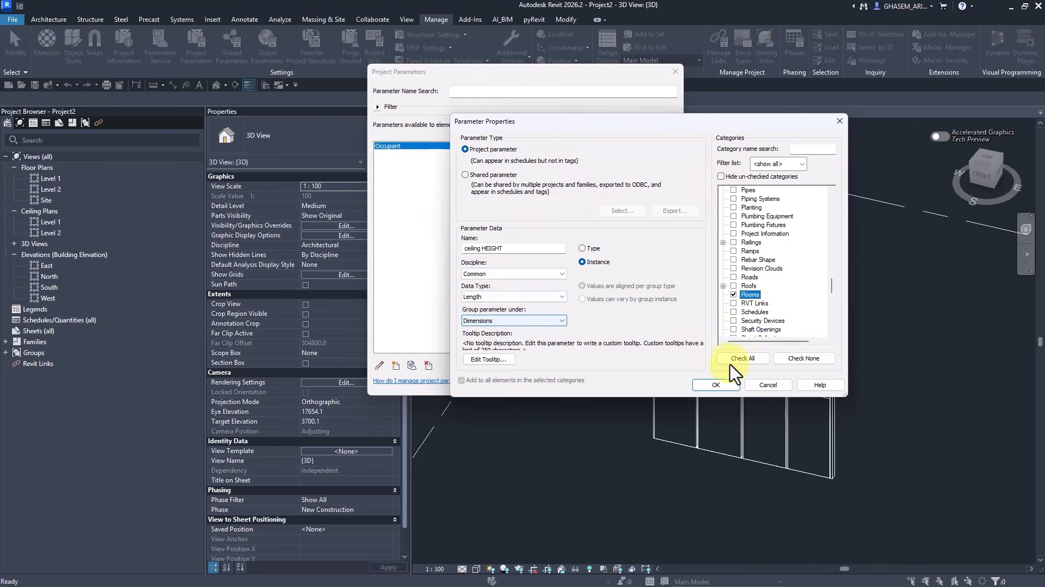
left_click(509, 321)
left_click(511, 328)
key("i")
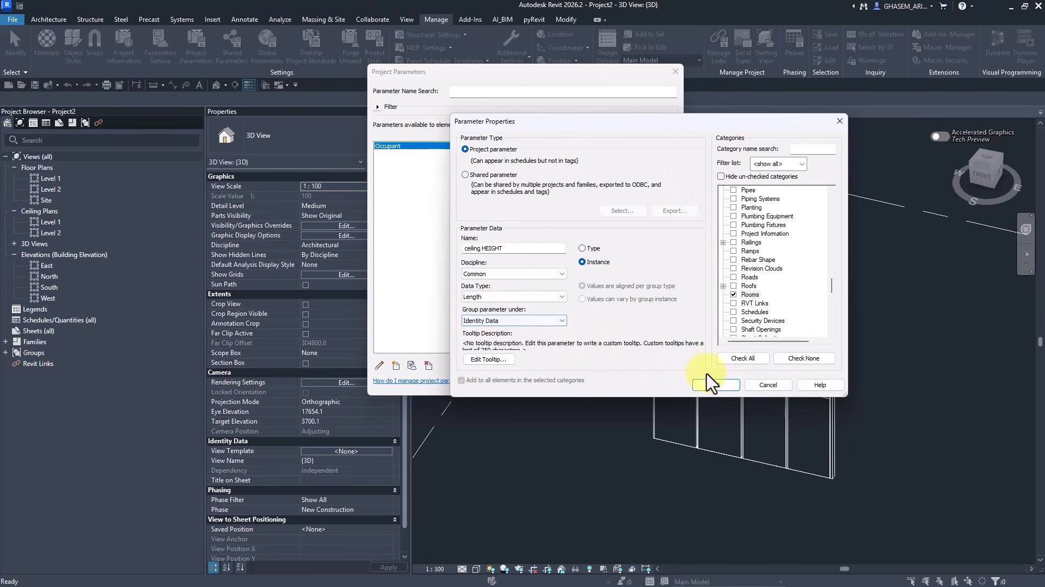
left_click(717, 385)
left_click(609, 385)
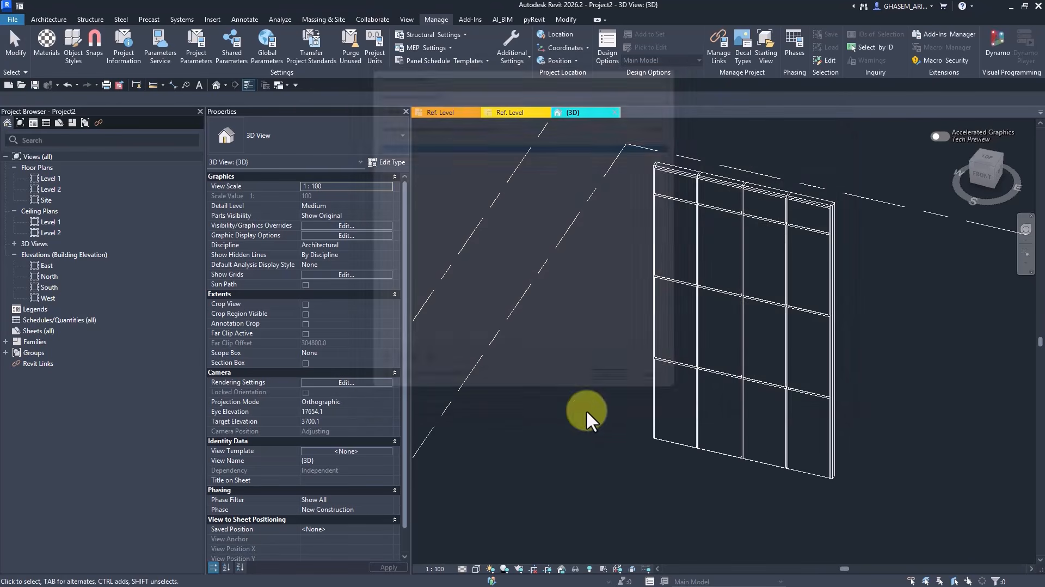
Step: Draw a rectangle of Generic - 200mm walls up to Level 2 on the Level 1 plan, divided into three rooms by two partitions
double_click(44, 178)
left_click(48, 20)
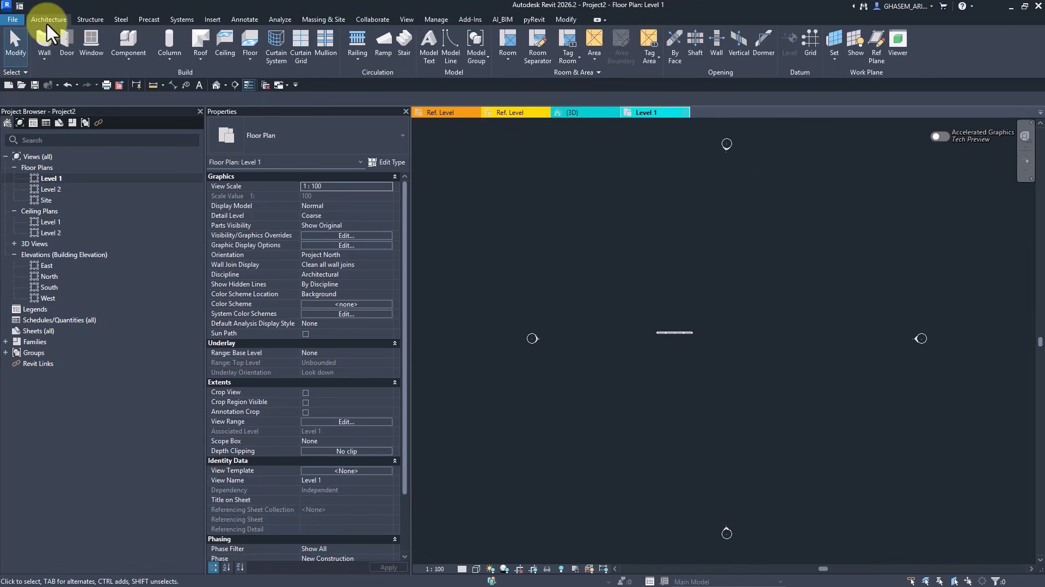
left_click(44, 42)
left_click(129, 98)
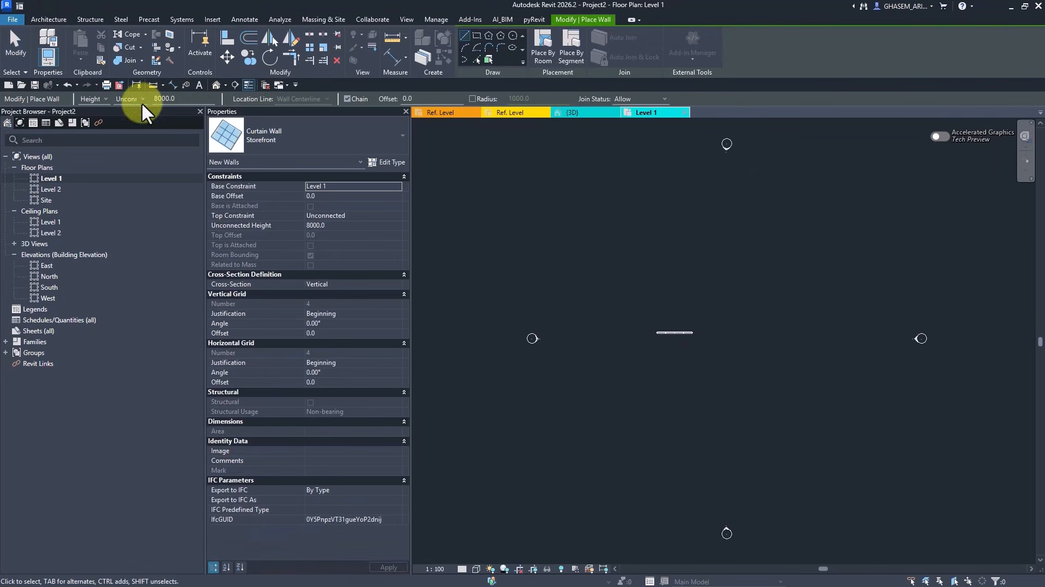
left_click(129, 117)
left_click(269, 137)
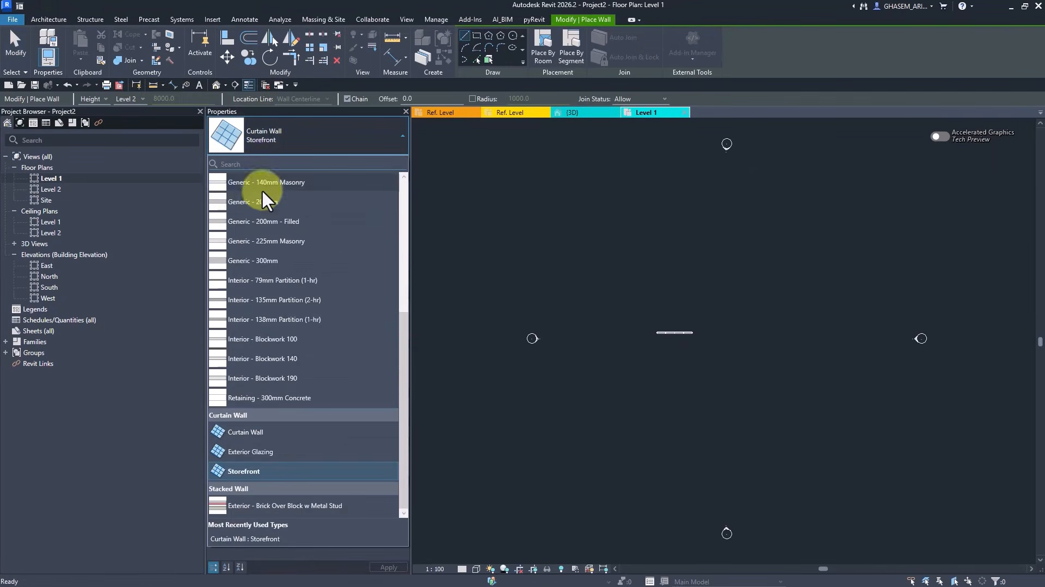
left_click(263, 190)
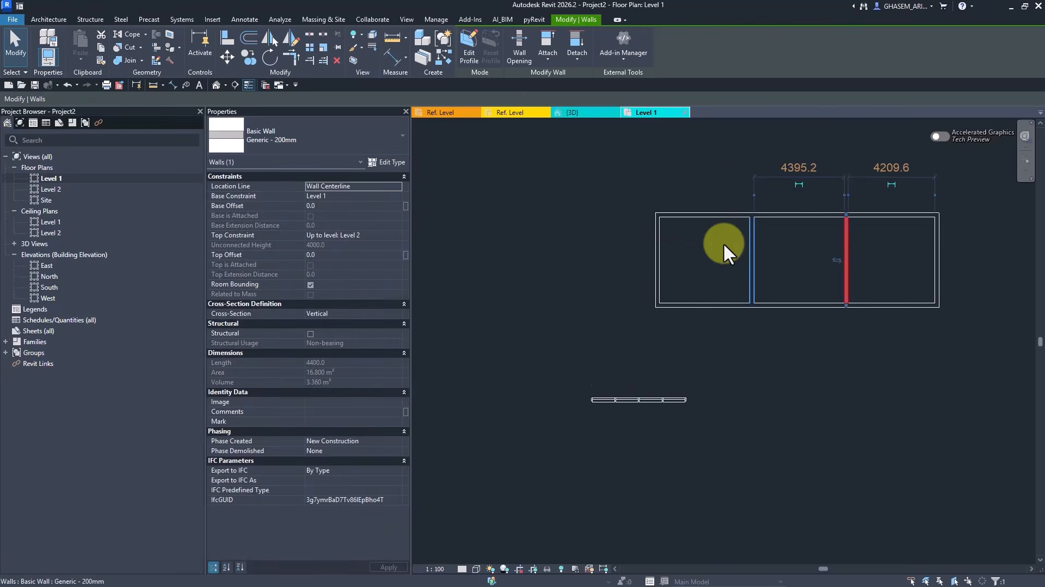
left_click(644, 187)
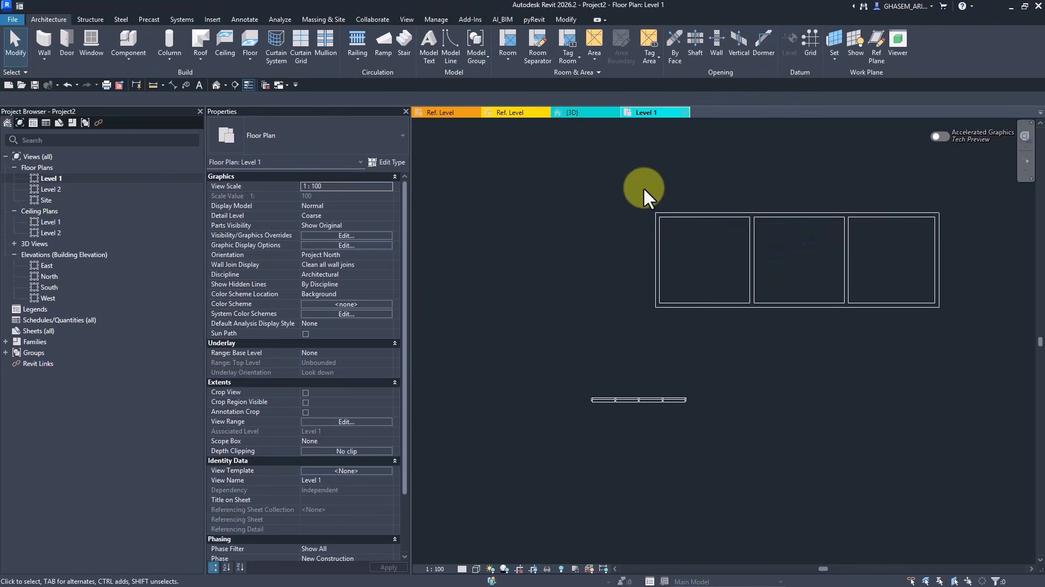
Step: Place a tagged room in each of the three enclosures, with upper limit Level 2 and offset 0
left_click(506, 47)
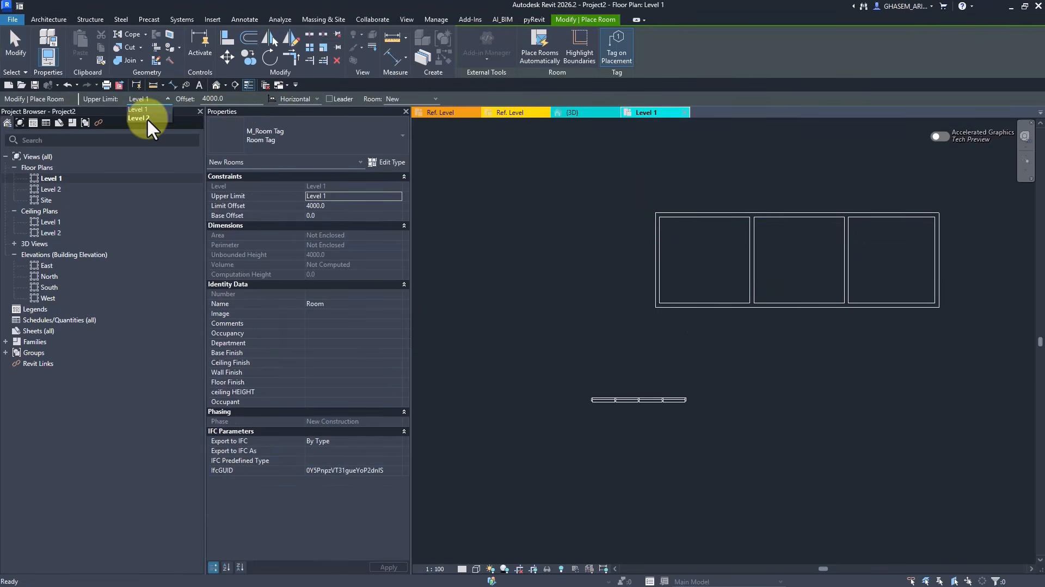
left_click(145, 115)
key("Tab")
type("0")
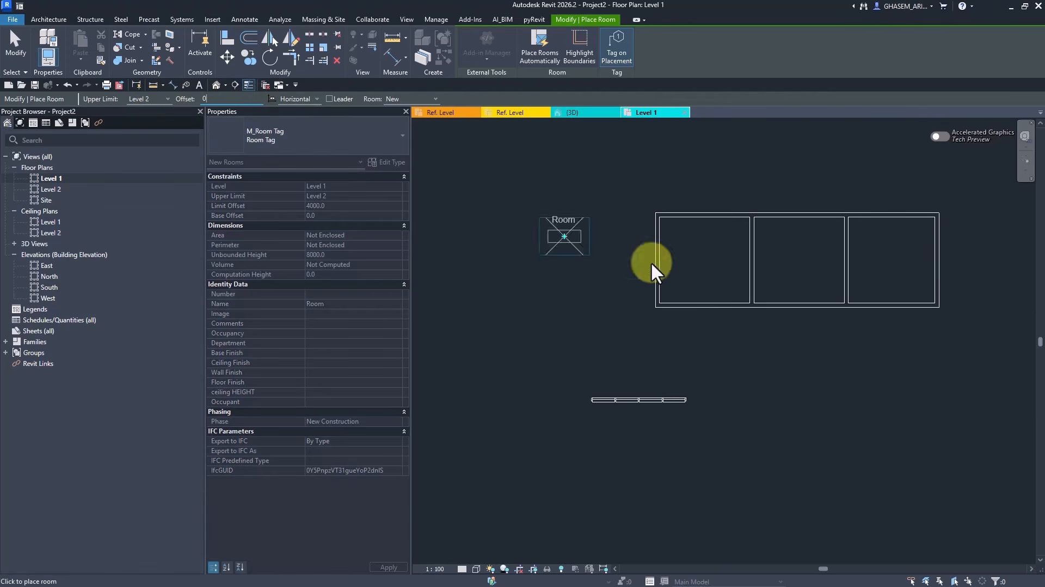
left_click(718, 263)
left_click(792, 263)
left_click(887, 267)
key("Escape")
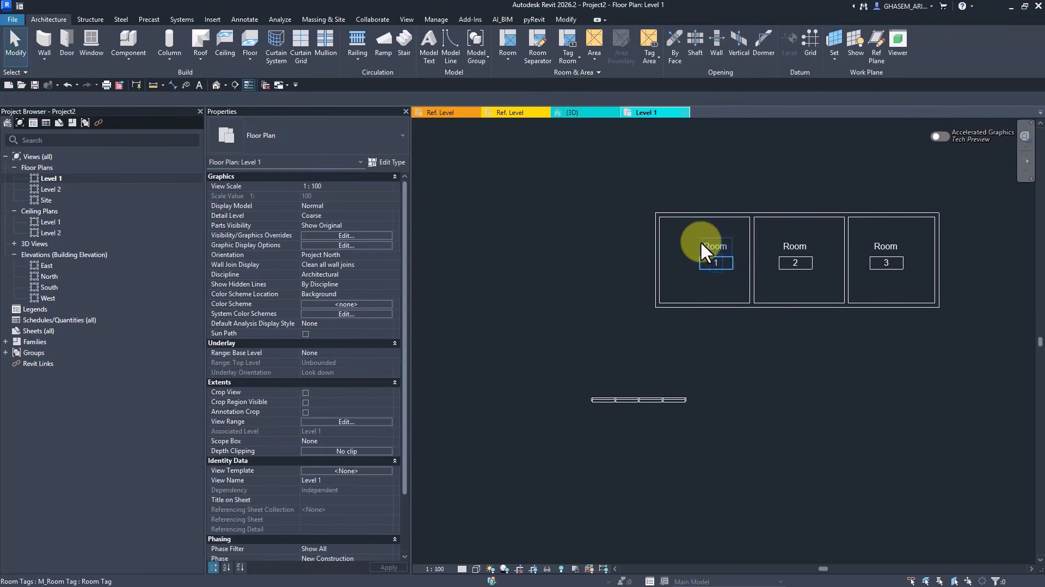
Step: Select Room 1 and check the ceiling HEIGHT project parameter among its identity data
left_click(691, 237)
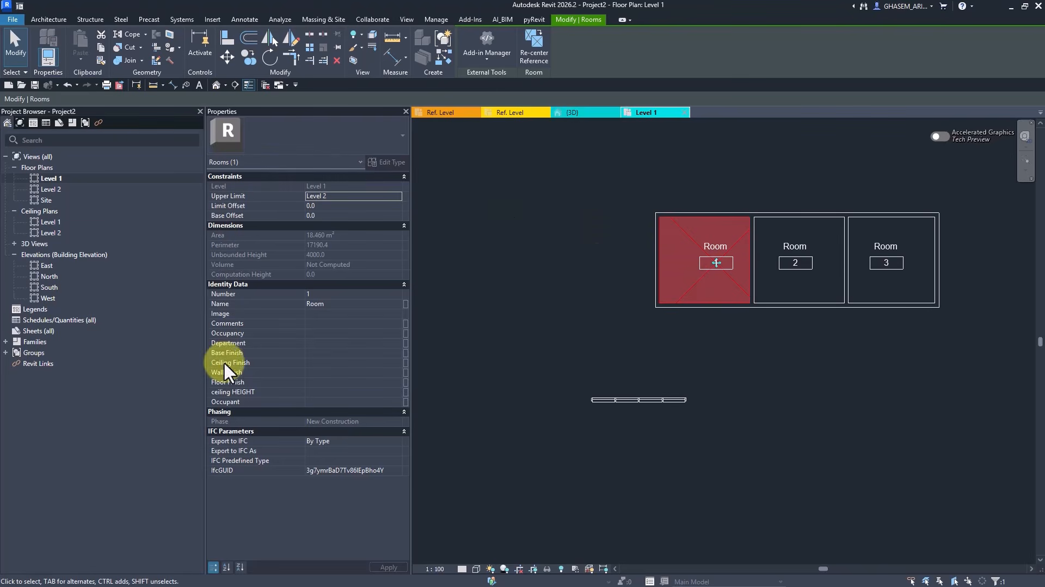
mouse_move(230, 391)
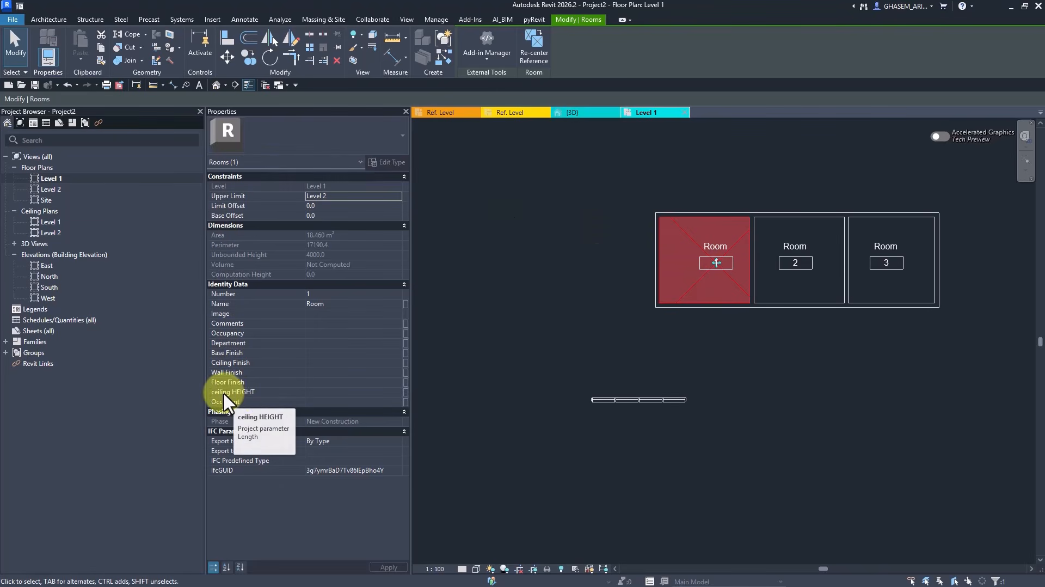
left_click(316, 391)
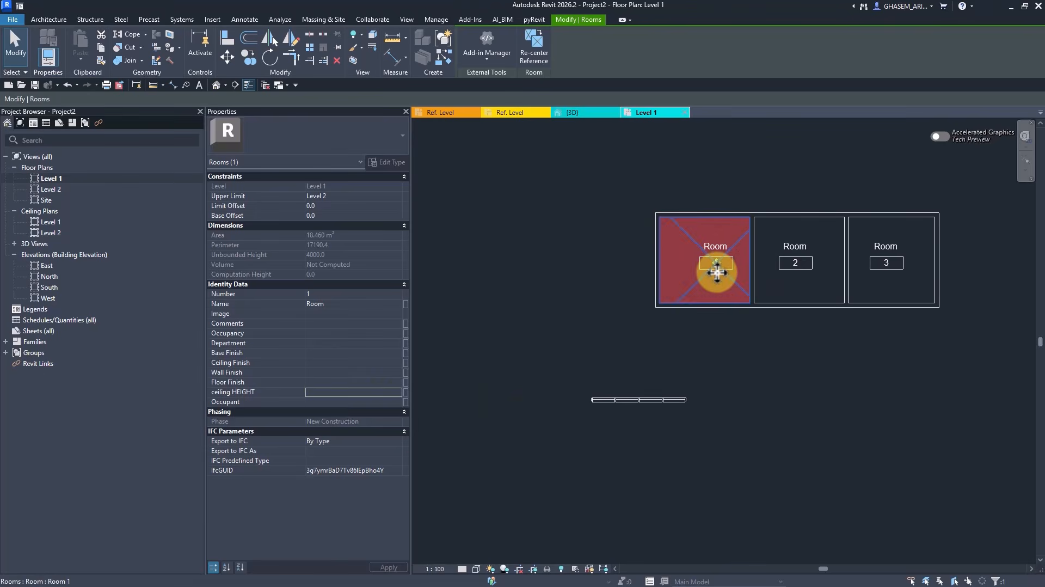
left_click(600, 289)
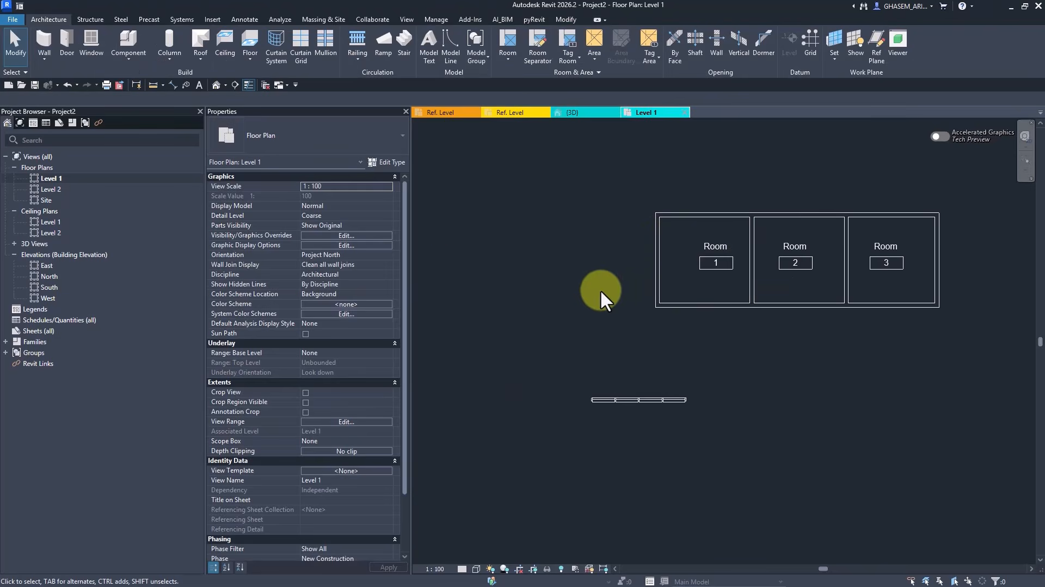
Step: Open the default 3D view of Project2 and show the model in the shaded visual style
left_click(221, 85)
scroll(622, 283, "down", 3)
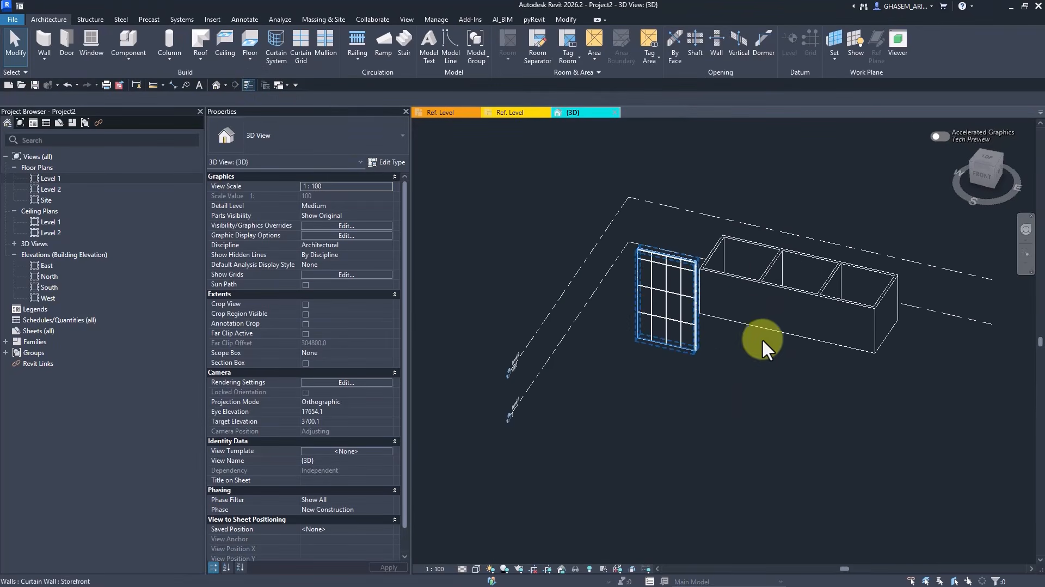
key("s")
key("d")
middle_click_drag(845, 407, 795, 384, "shift")
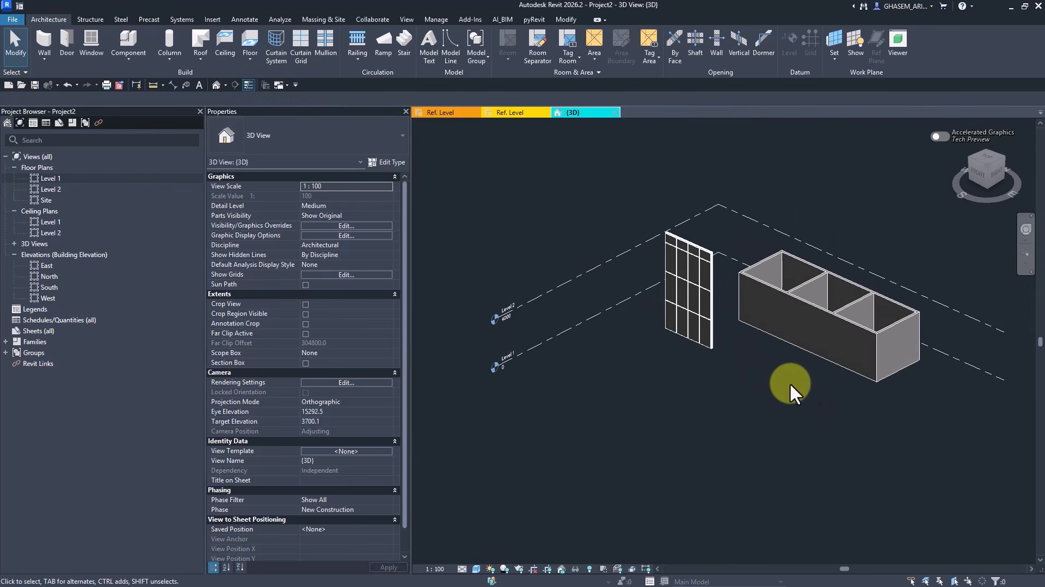
Step: Review the entry 5 - Shared Parameters in the Family1 list and close Family4 without saving it
left_click(428, 112)
middle_click_drag(642, 215, 630, 166)
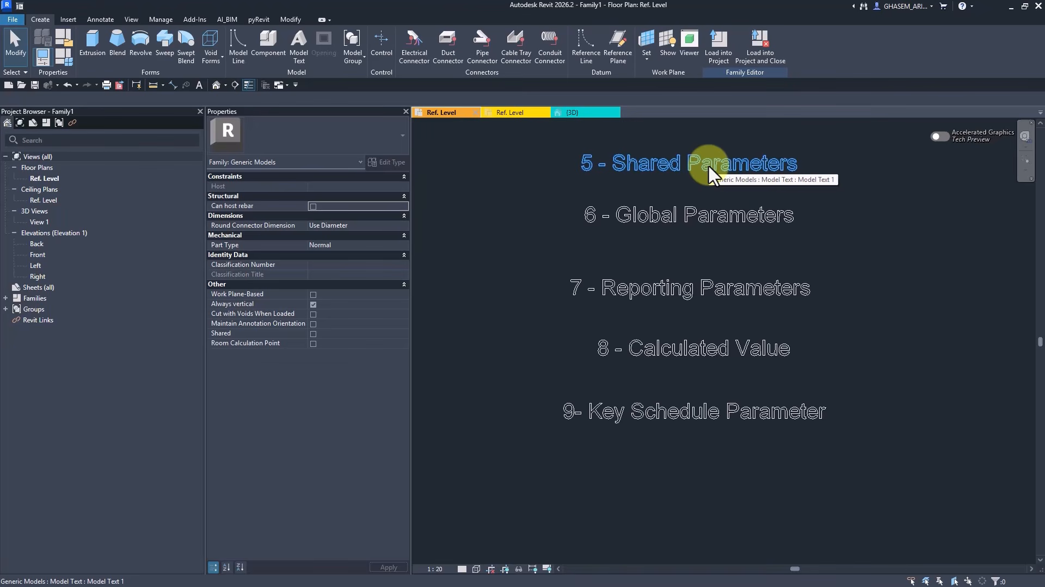
left_click(521, 113)
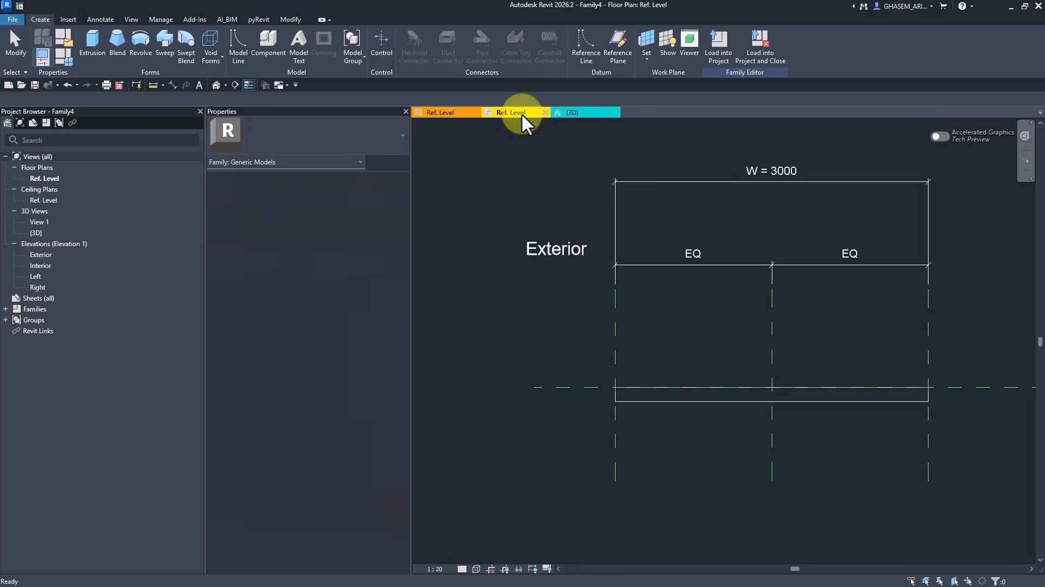
scroll(661, 253, "down", 2)
left_click(545, 113)
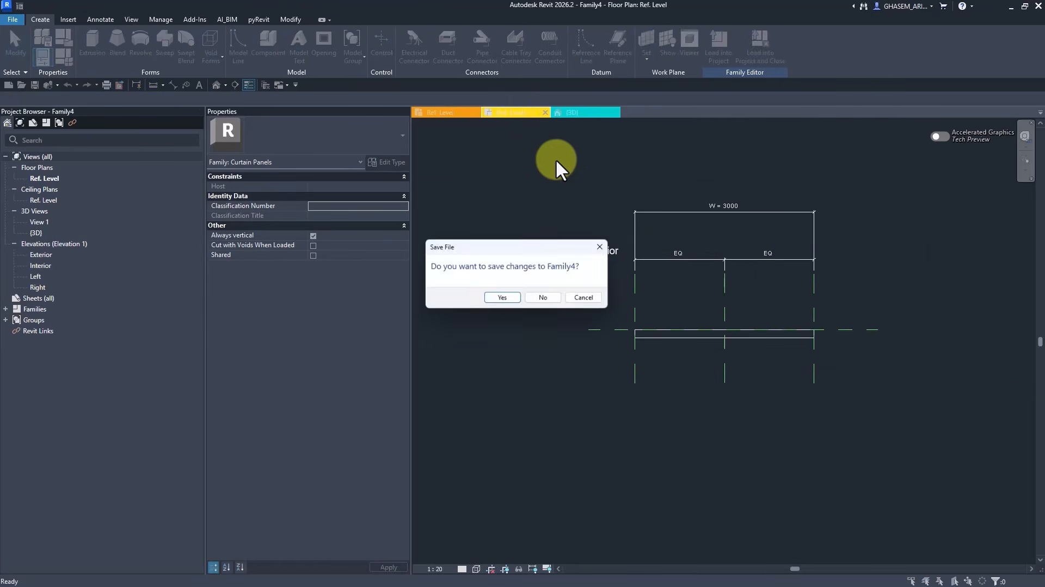
left_click(542, 298)
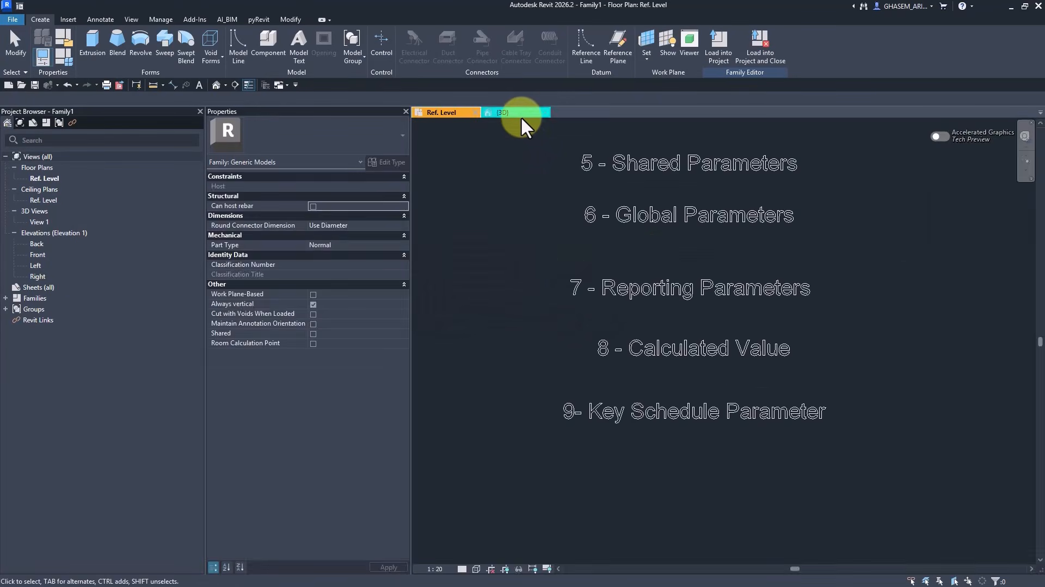
Step: In Project2's 3D view, load M_Concrete-Rectangular-Column from the metric library's Structural Columns, Concrete folder for vertical structural column placement
left_click(521, 116)
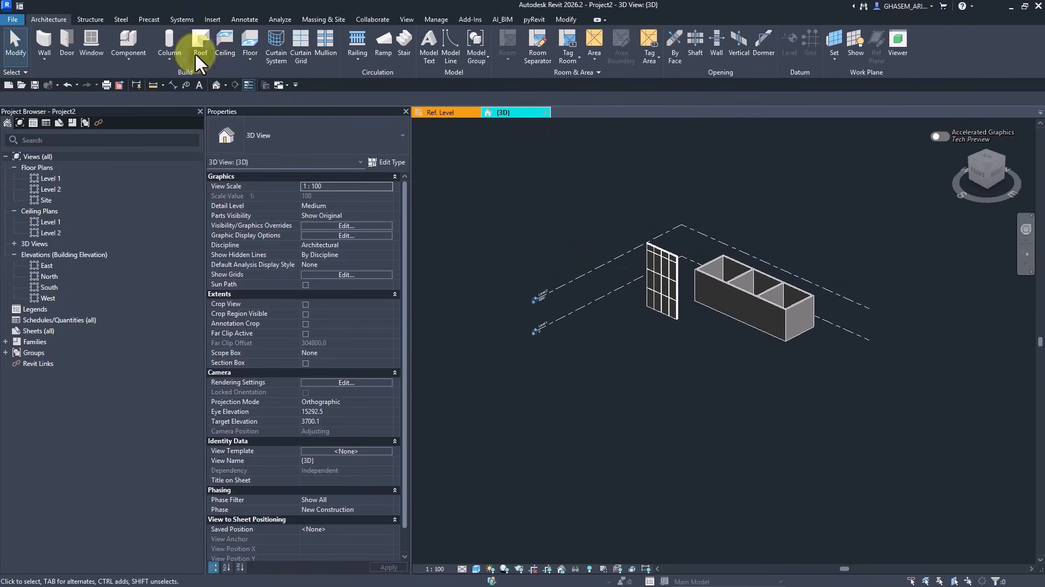
left_click(169, 61)
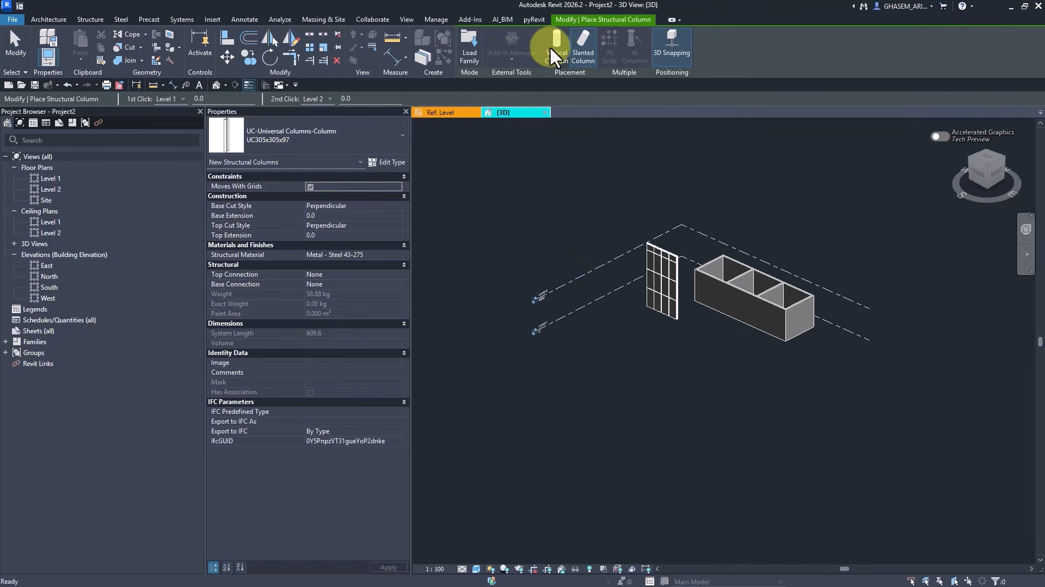
left_click(469, 54)
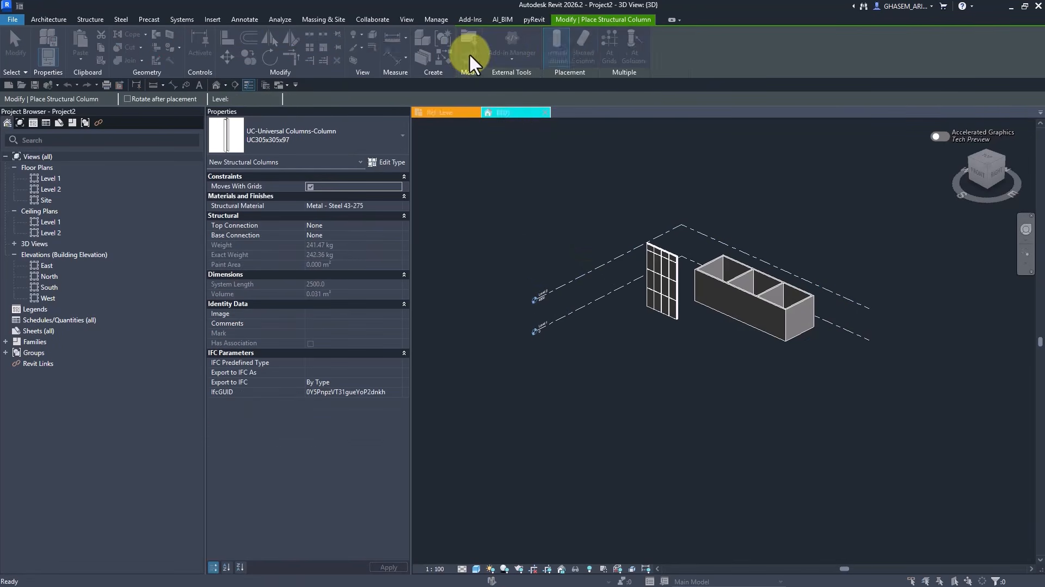
left_click(400, 327)
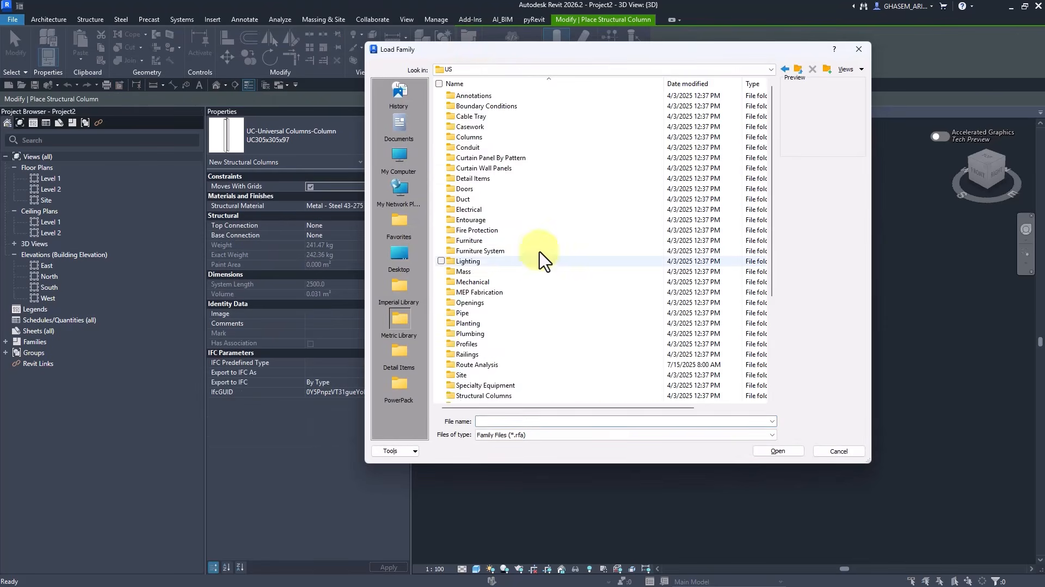
scroll(541, 256, "down", 5)
double_click(485, 251)
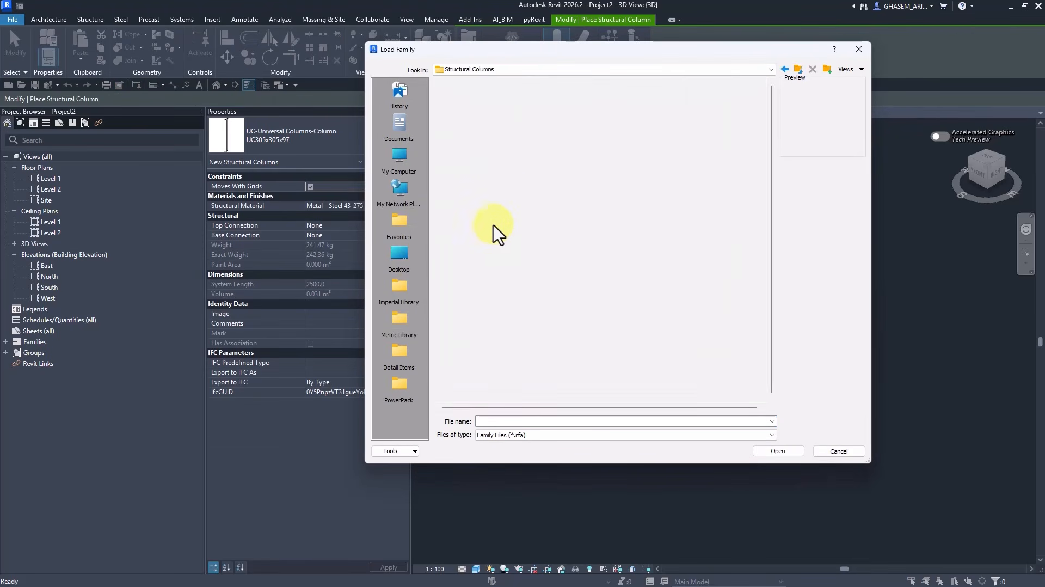
left_click(481, 97)
double_click(482, 97)
left_click(493, 106)
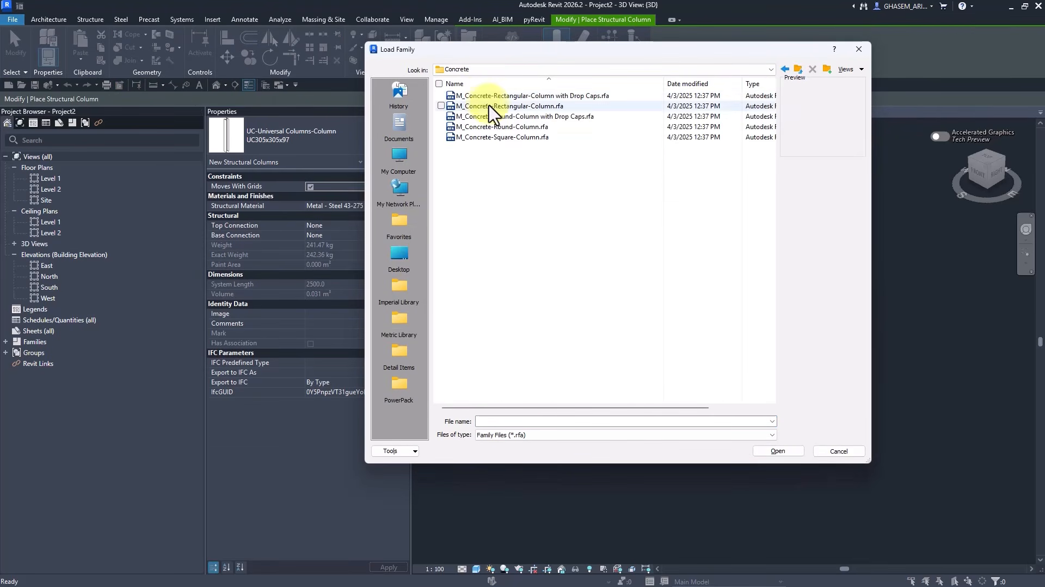
left_click(794, 455)
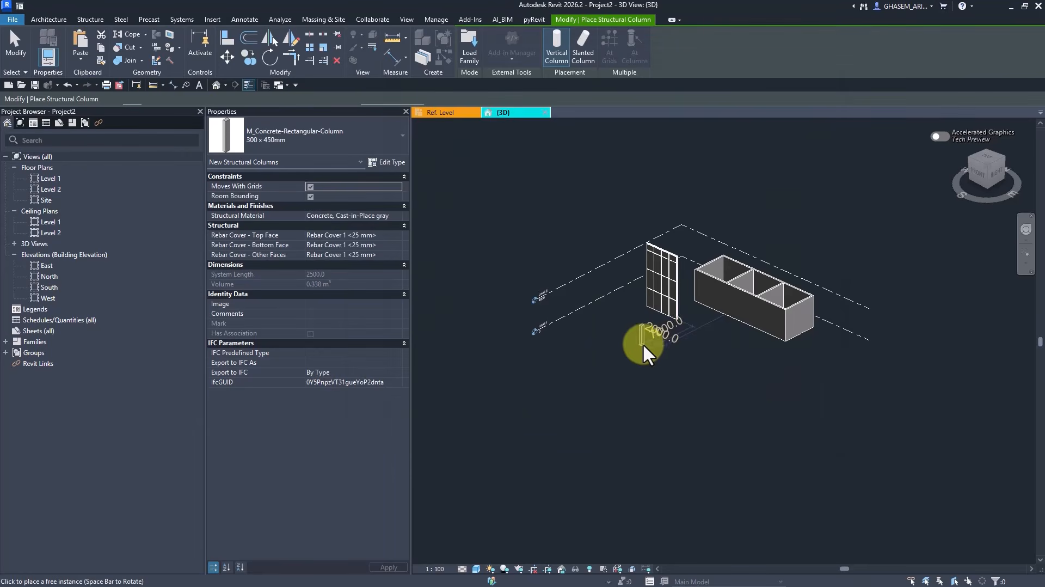
Step: Place nine 300 x 450mm concrete rectangular columns, scattered in the open area in front of the curtain wall
left_click(688, 344)
scroll(609, 356, "up", 5)
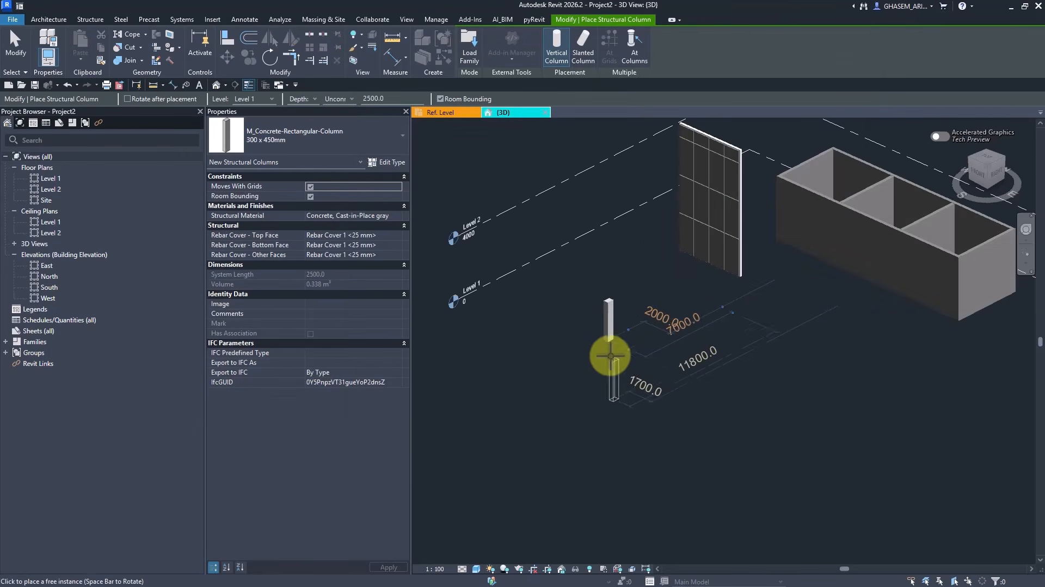
left_click(548, 313)
left_click(667, 278)
left_click(739, 251)
left_click(656, 214)
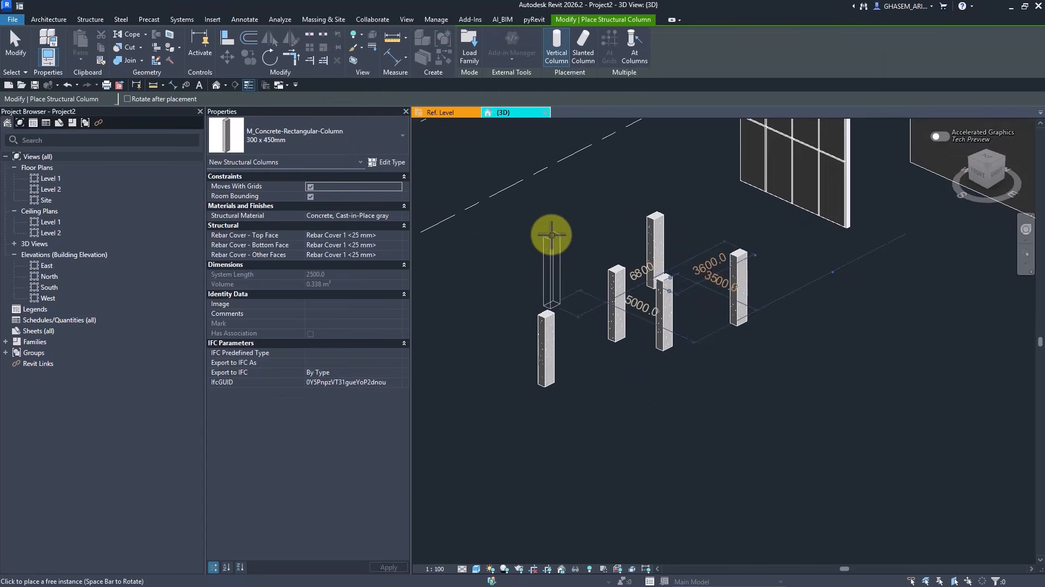
left_click(552, 235)
left_click(621, 375)
left_click(804, 344)
left_click(836, 280)
key("Escape")
key("Escape")
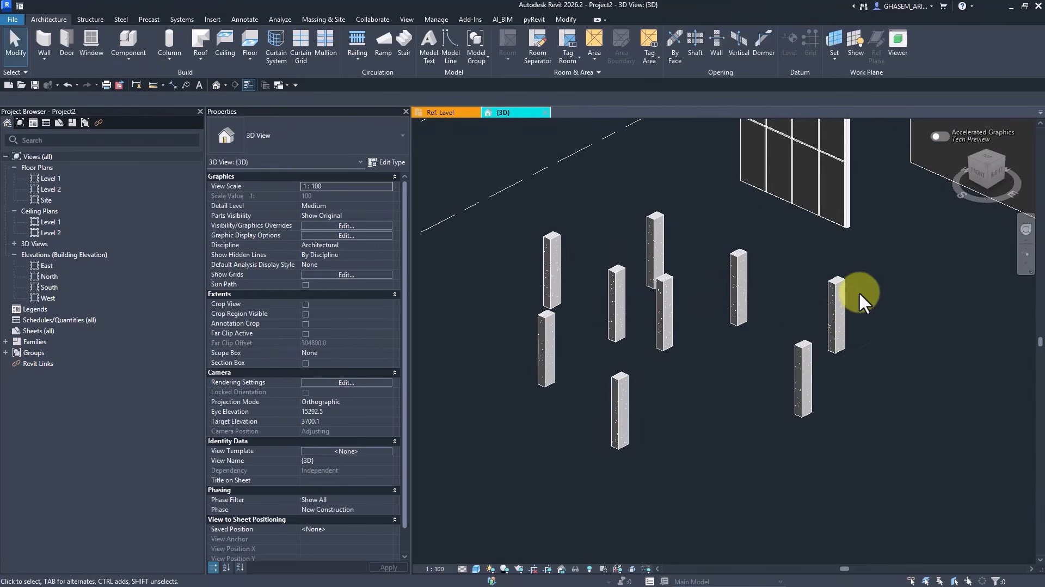
Step: Set the top level of all nine columns to Level 2 and their base offset to 0
middle_click_drag(859, 292, 612, 416, "shift")
left_click_drag(612, 416, 831, 165)
left_click(395, 208)
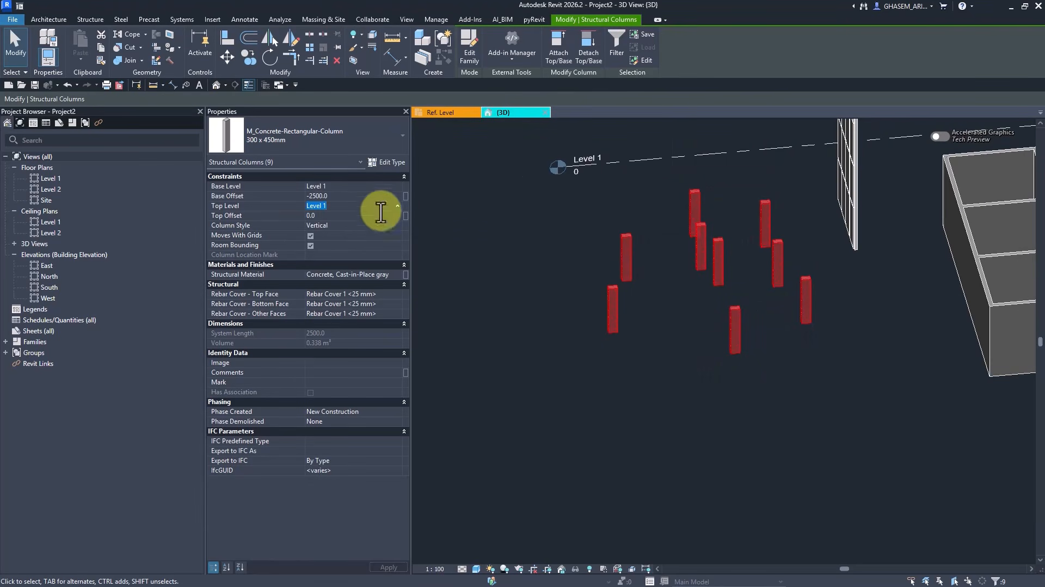
left_click(373, 206)
left_click(332, 221)
left_click(340, 196)
type("0")
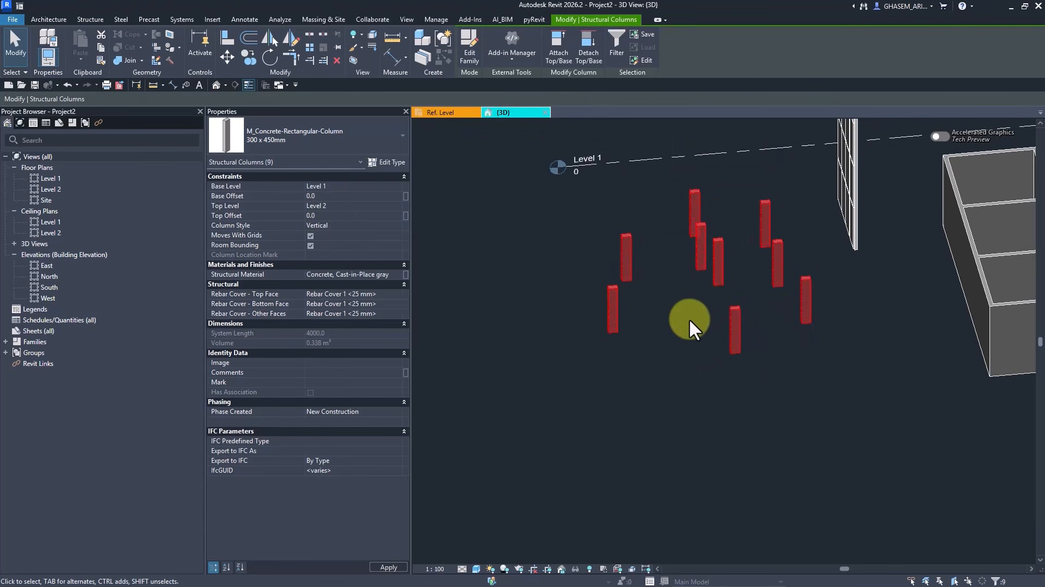
Step: Change the two columns at the outer end of the group to the 450 x 600mm type
scroll(650, 291, "up", 2)
middle_click_drag(634, 305, 655, 390)
left_click_drag(526, 438, 613, 222)
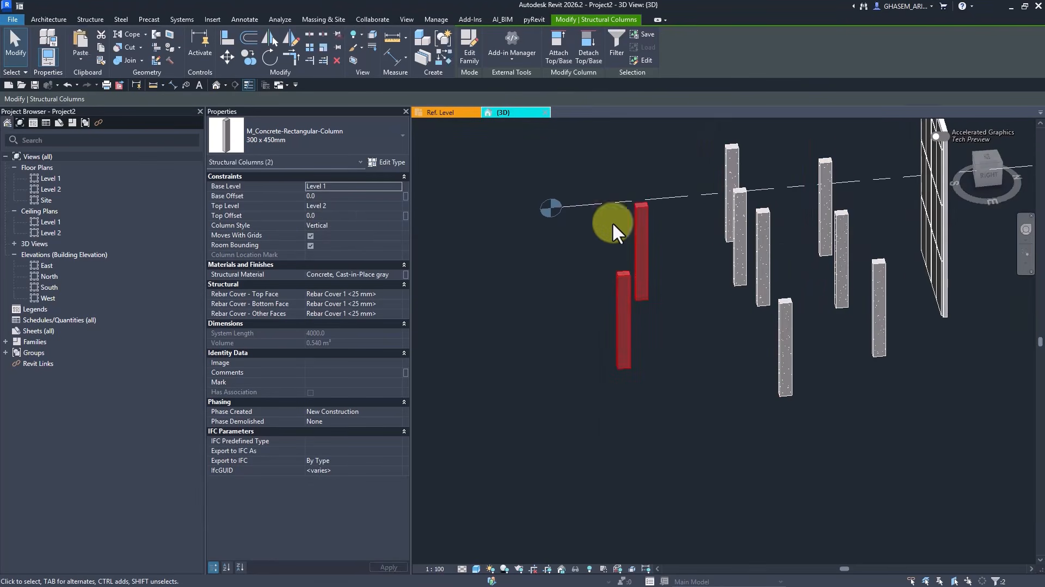
left_click(317, 134)
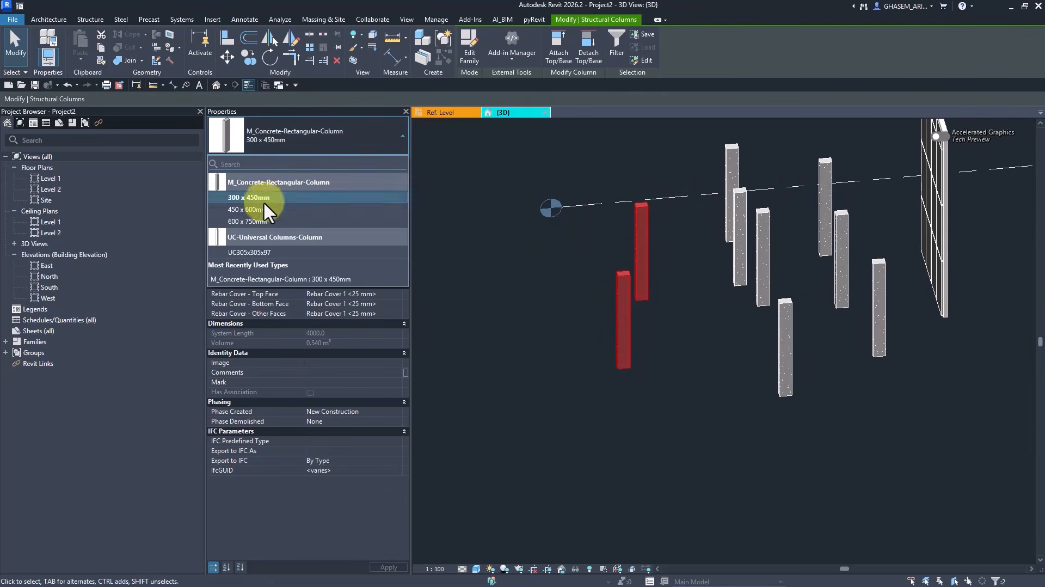
left_click(301, 224)
Step: Change three more columns from the middle of the group to the 600 x 750mm type
left_click_drag(627, 449, 721, 230)
left_click(760, 272, "ctrl")
left_click(313, 143)
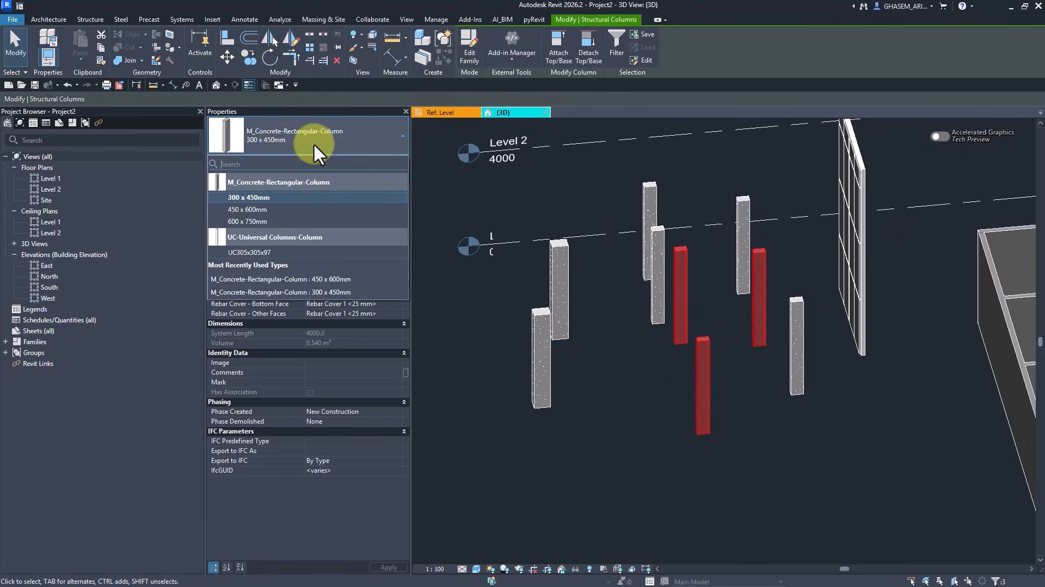
left_click(250, 220)
left_click(667, 371)
middle_click_drag(667, 371, 811, 394, "shift")
scroll(769, 410, "up", 2)
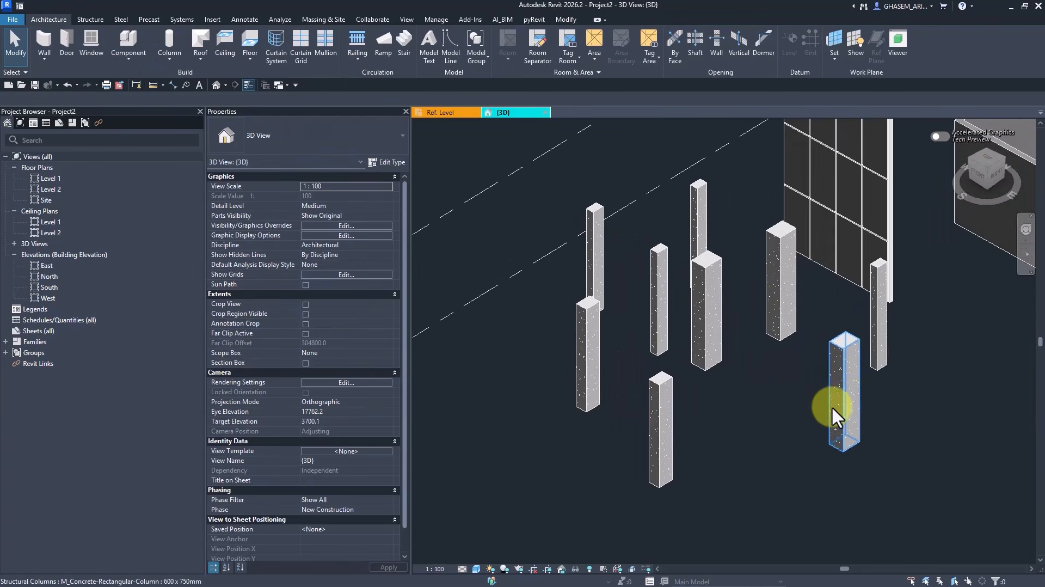
Step: Edit the 600 x 750mm column type, setting b to 800 and h to 650
left_click(841, 387)
left_click(403, 162)
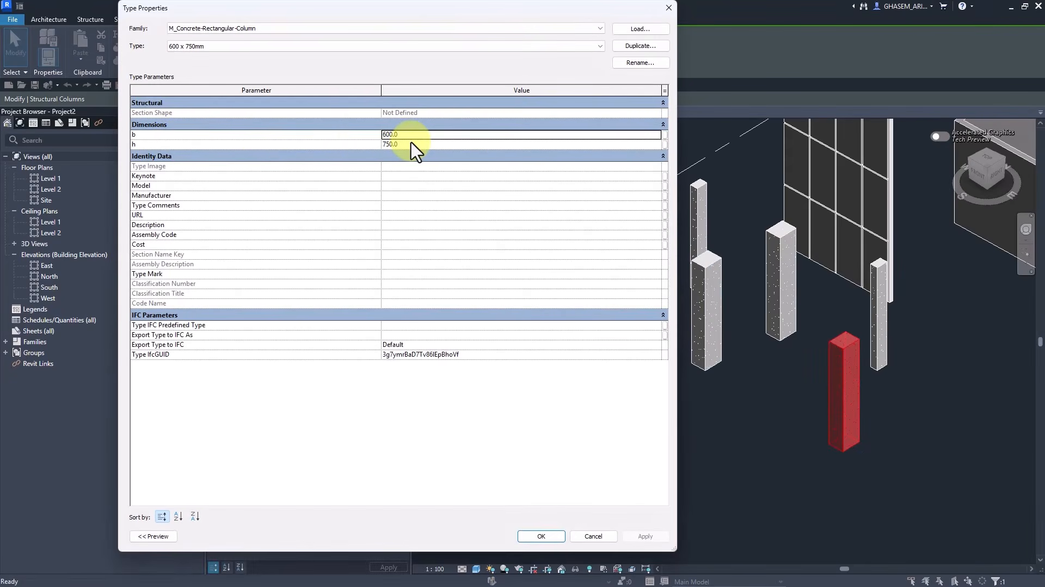
double_click(411, 135)
type("800")
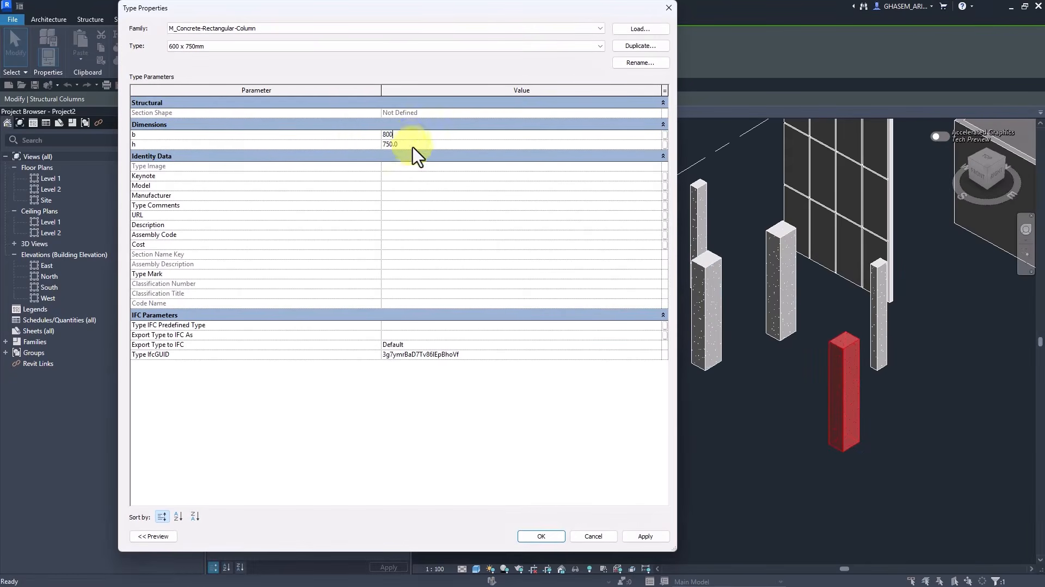
left_click(412, 145)
type("650")
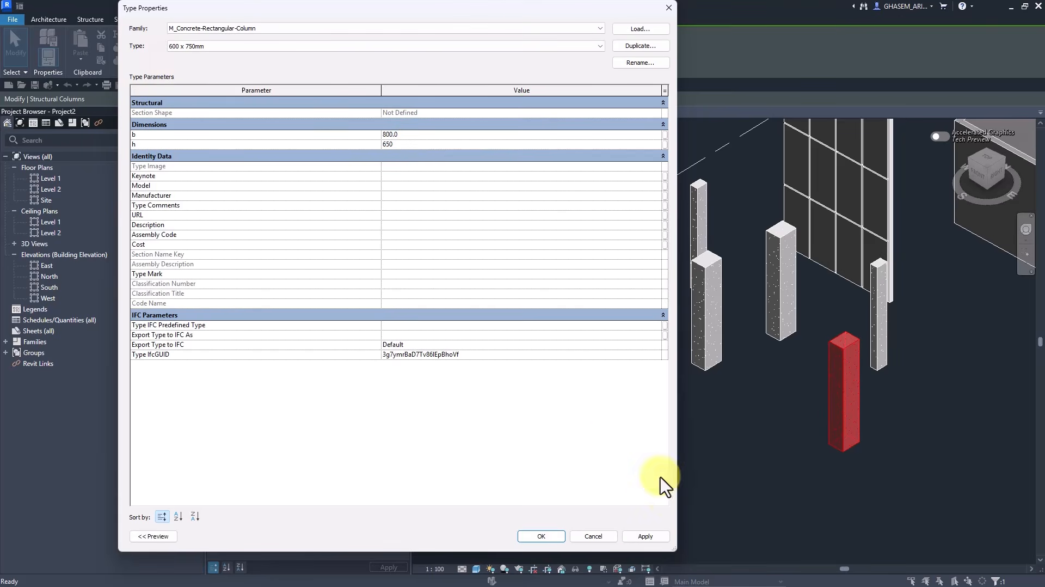
left_click(656, 538)
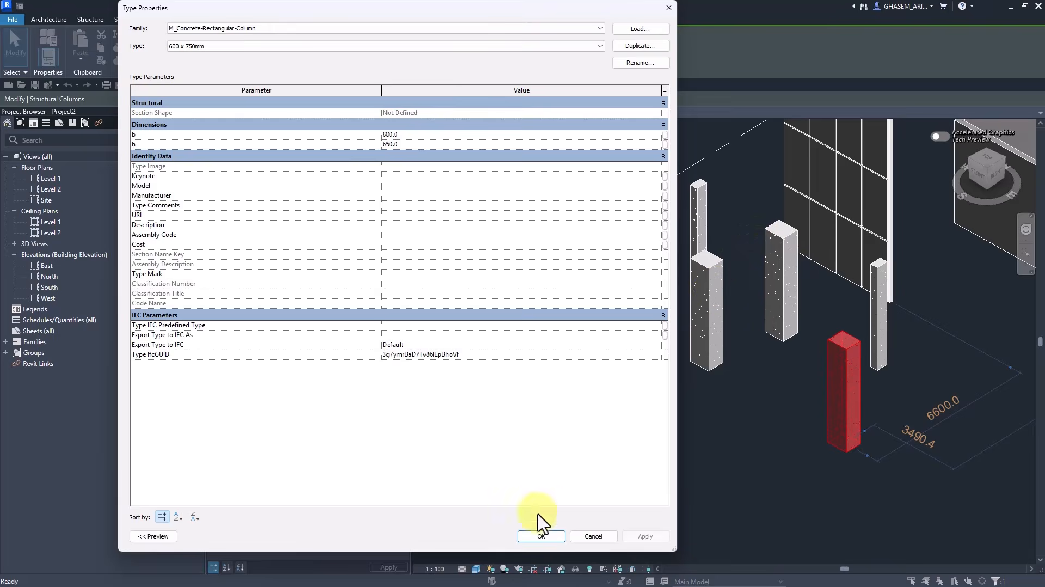
left_click(541, 536)
left_click(746, 442)
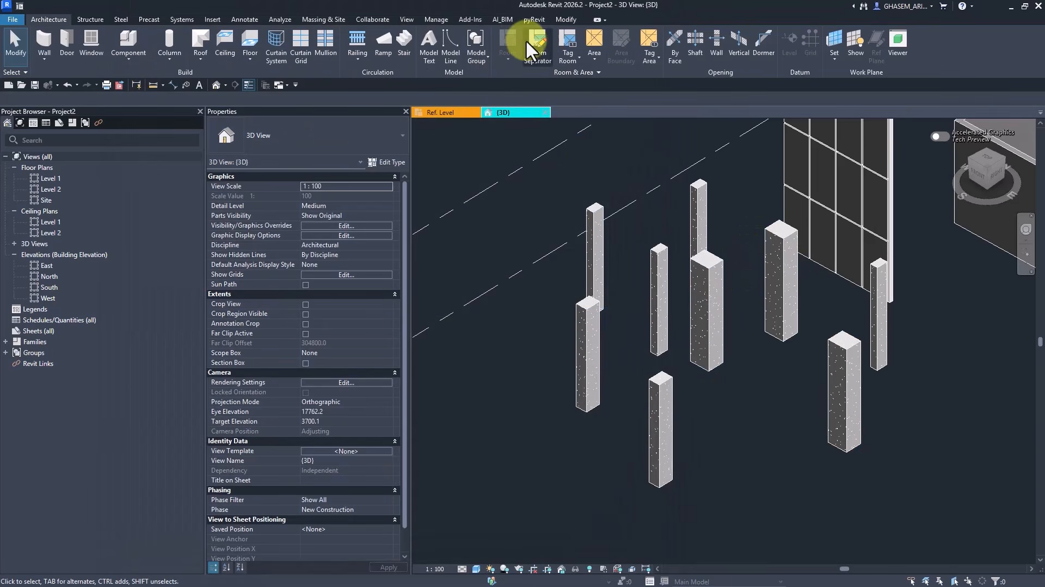
Step: Examine the fields available for a new Structural Columns schedule, then leave without creating it
left_click(407, 19)
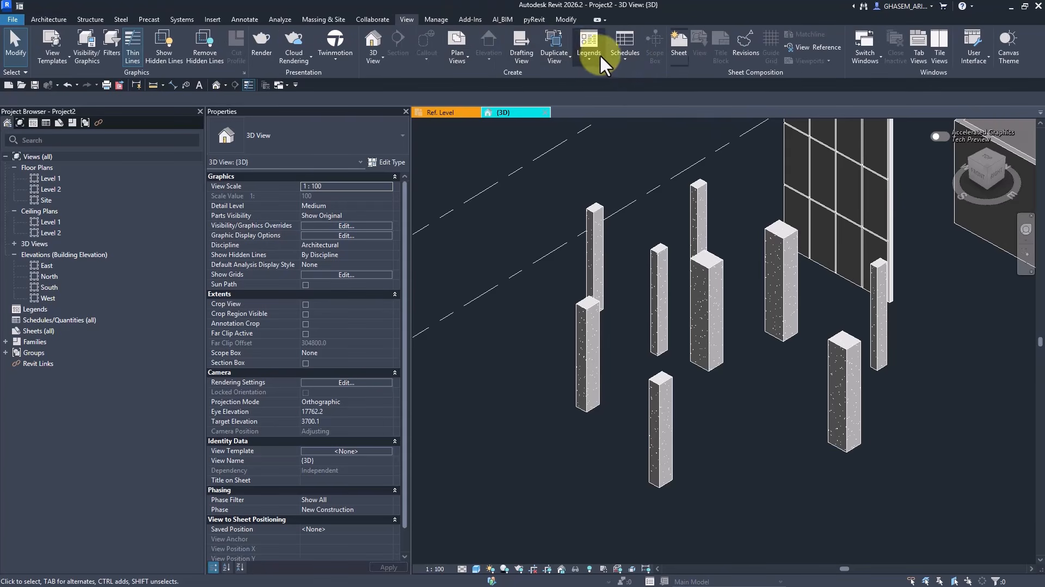
left_click(625, 61)
left_click(667, 78)
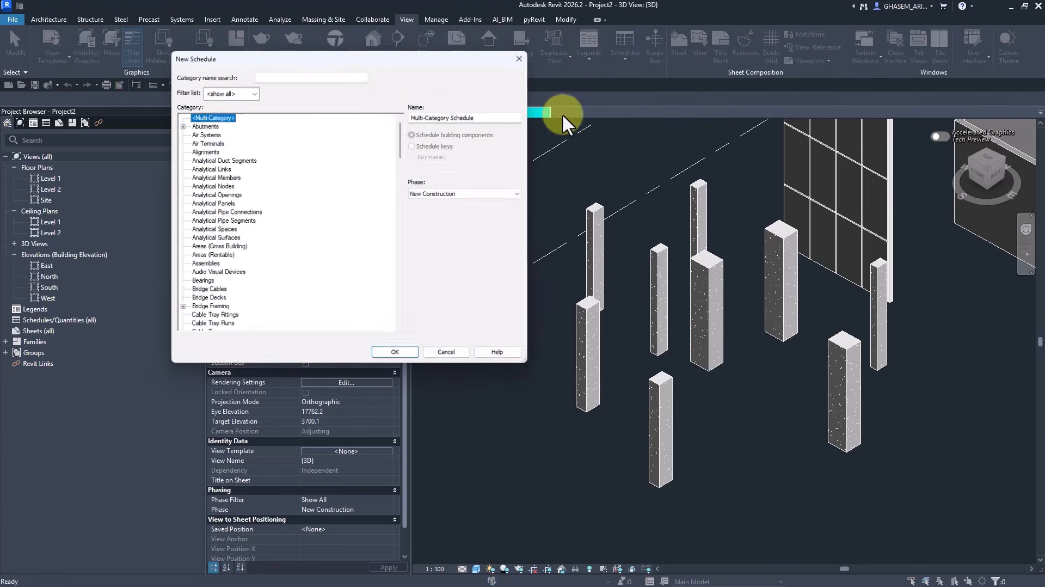
type("col")
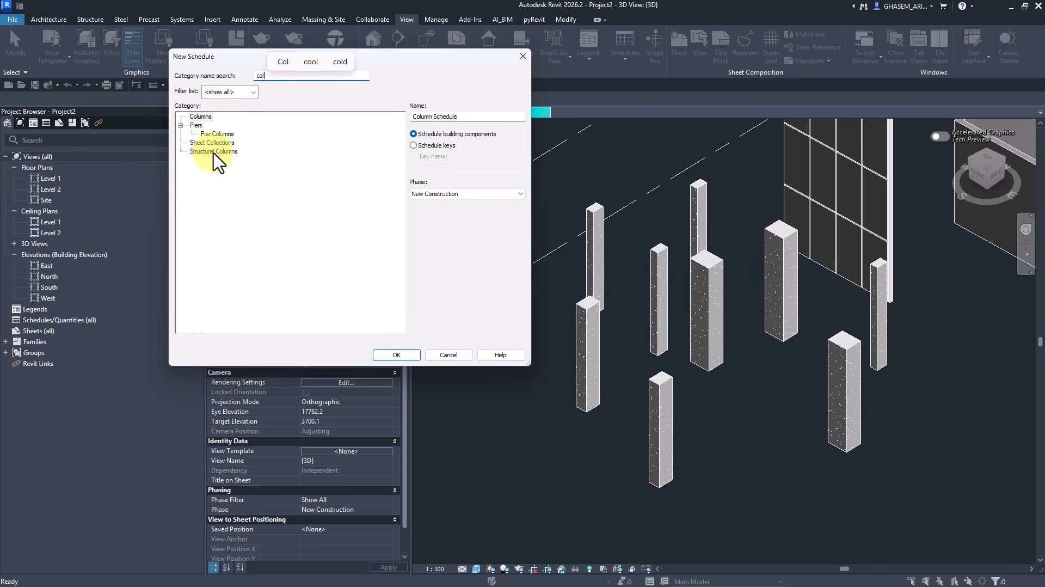
left_click(214, 152)
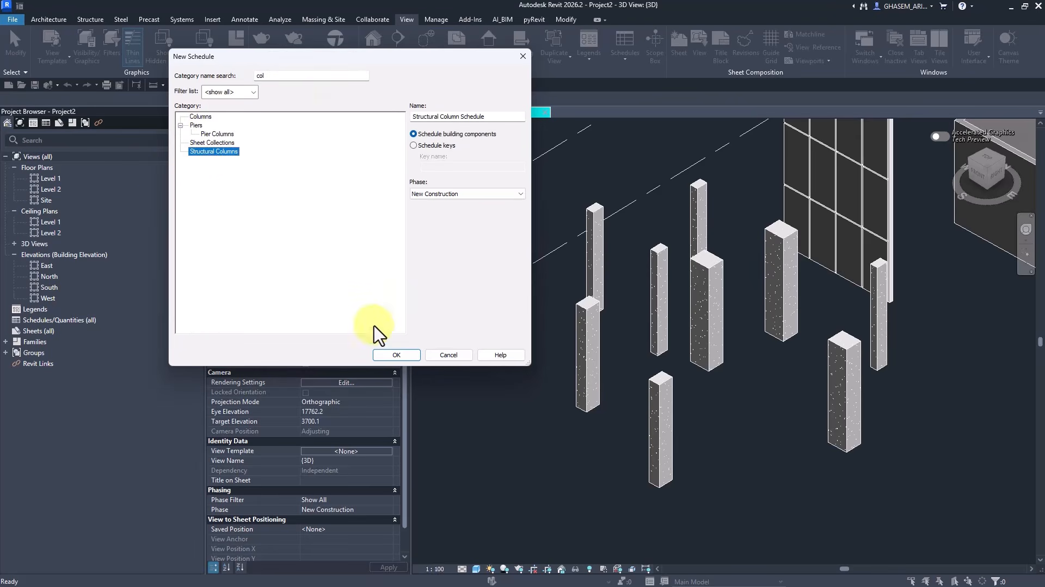
left_click(398, 357)
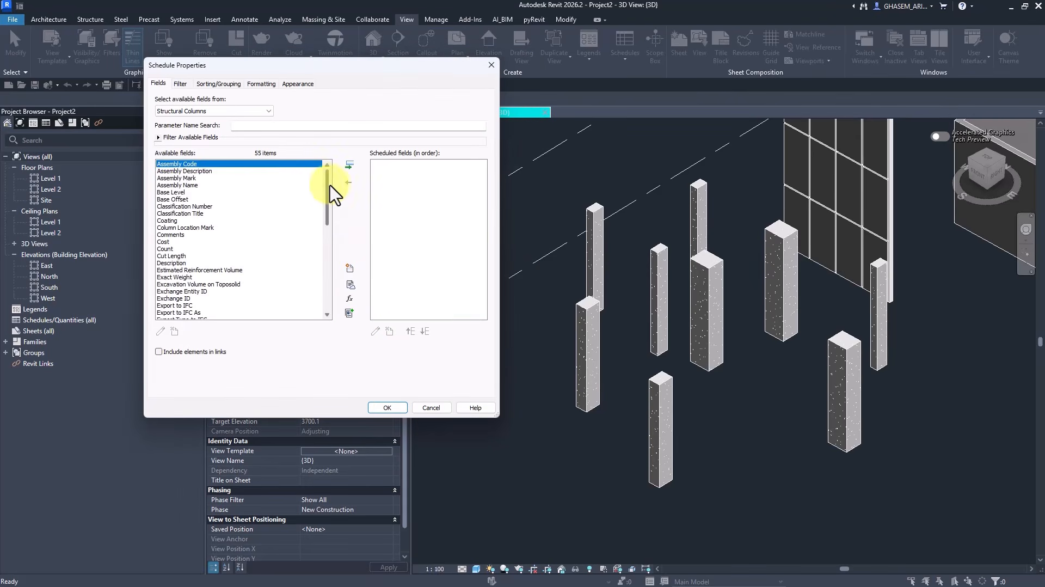
mouse_move(328, 193)
left_mouse_down()
mouse_move(332, 305)
mouse_move(325, 180)
left_mouse_up()
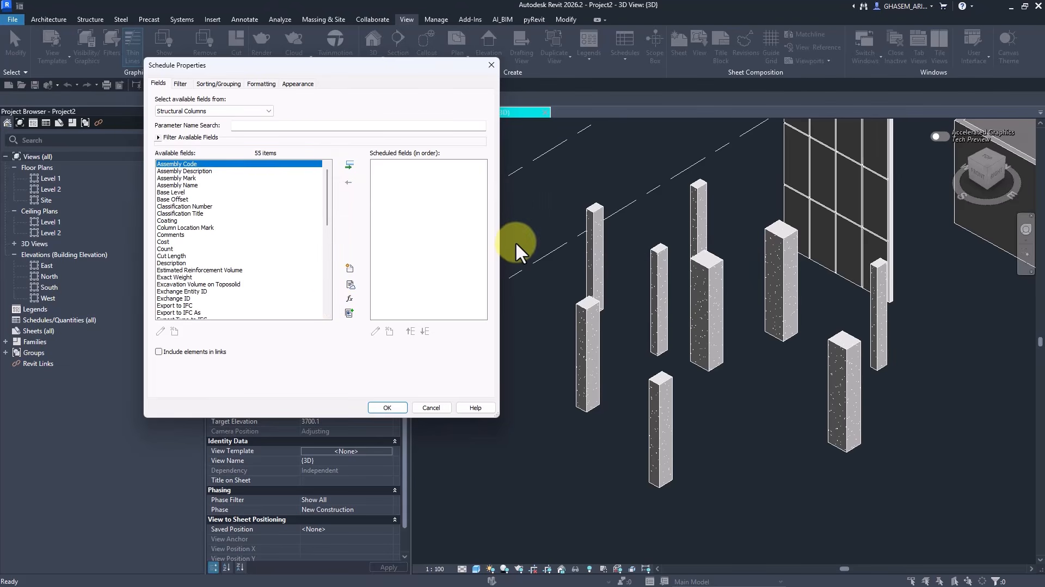
left_click(490, 66)
Step: Open the family of one 600 x 750mm concrete column for editing and view its Lower Ref. Level plan
left_click(690, 294)
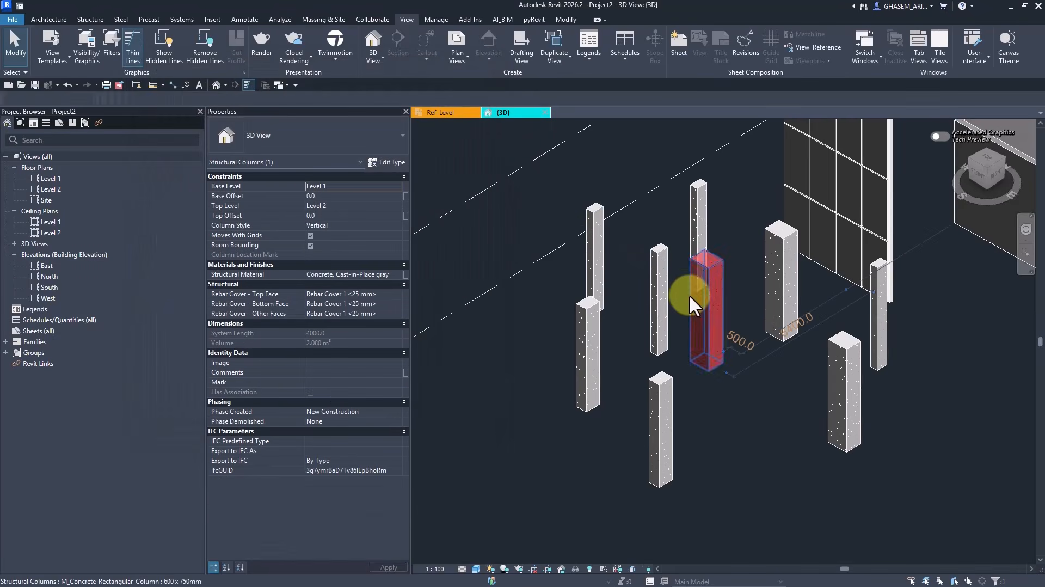
left_click(472, 49)
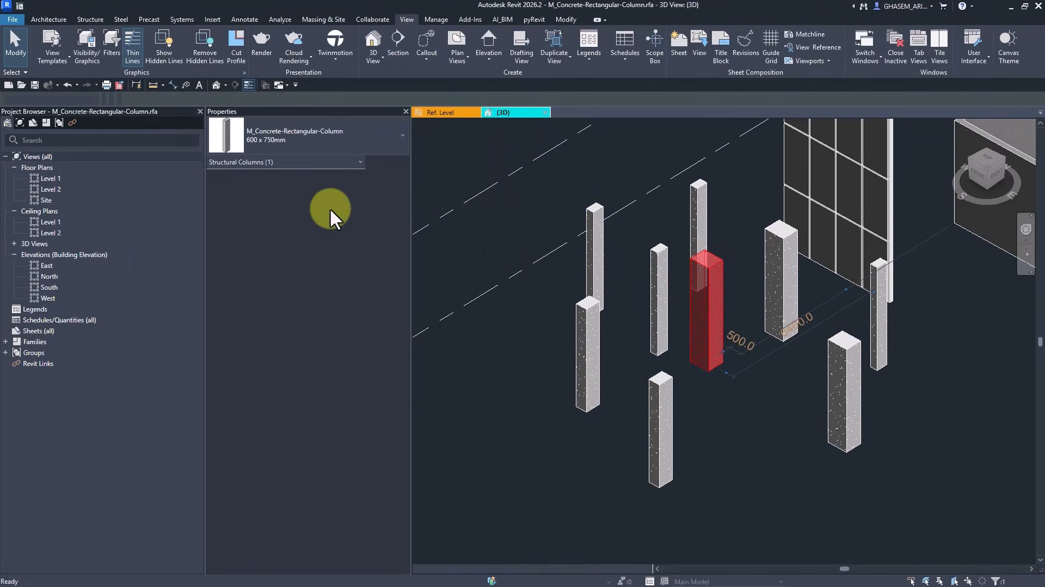
double_click(61, 179)
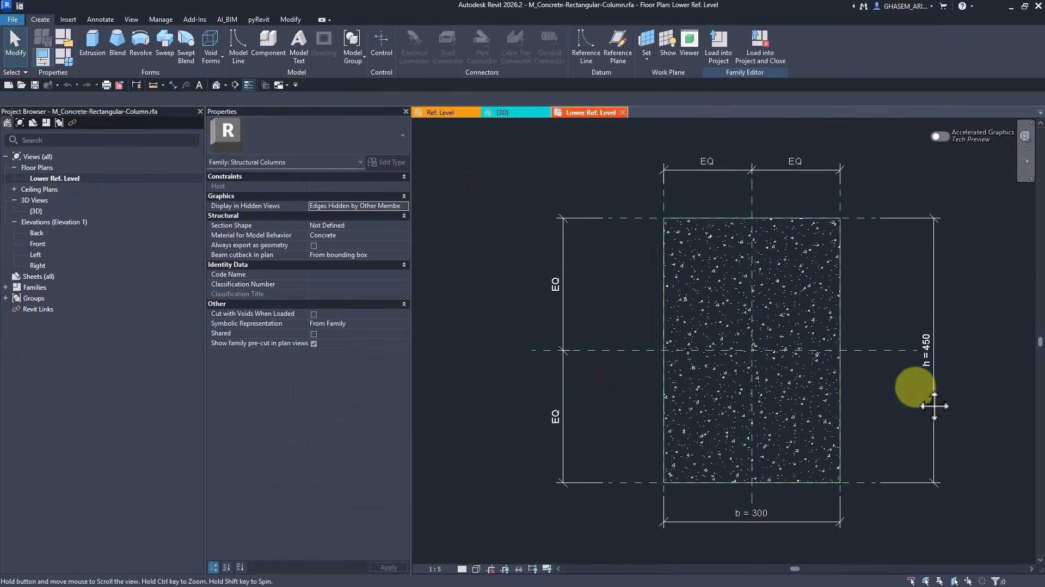
middle_click_drag(912, 391, 915, 360)
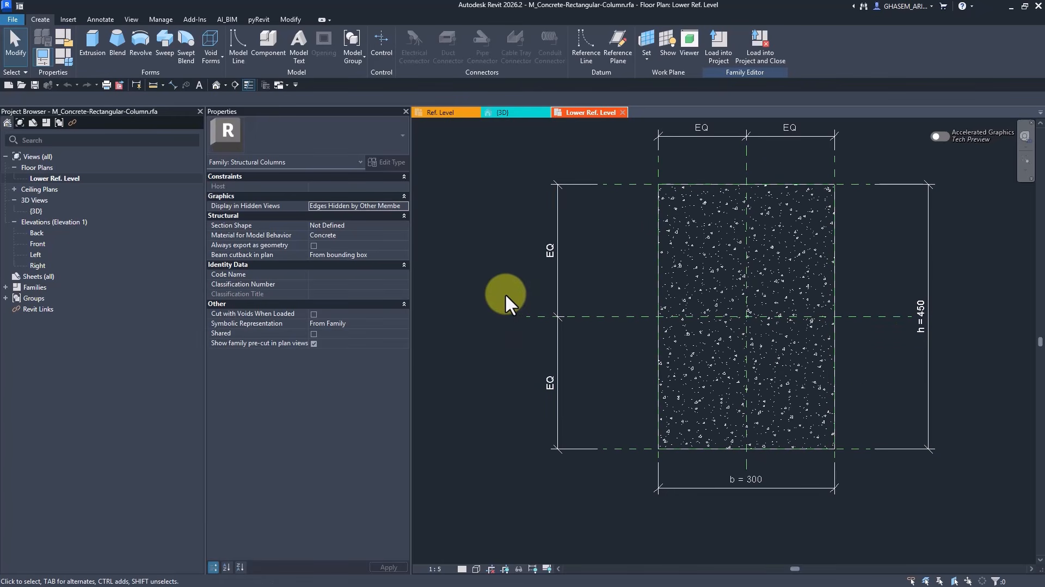
Step: Examine parameter b's properties in Family Types, comparing the family and shared parameter options, and discard any changes
left_click(64, 56)
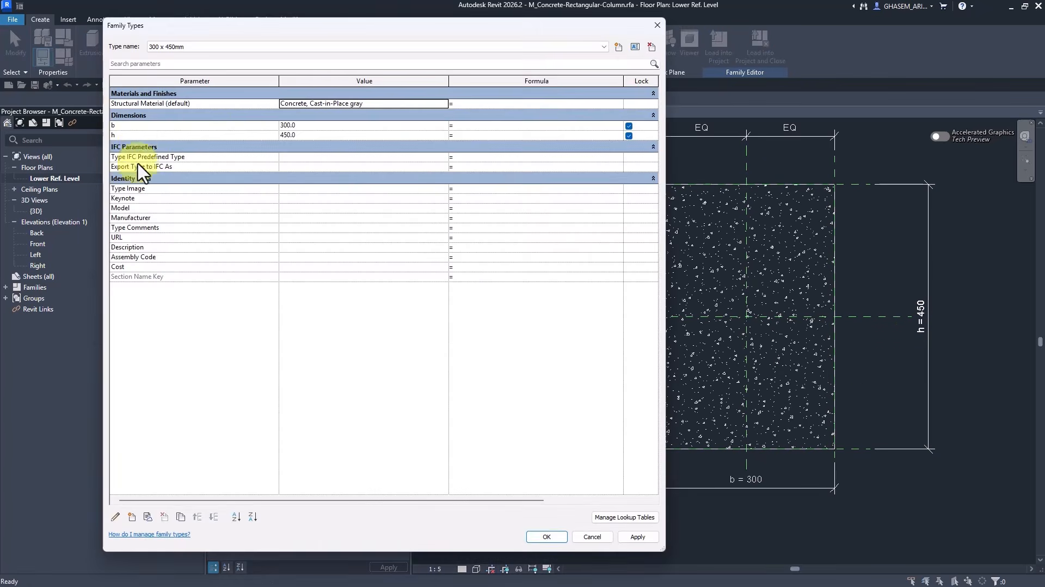
left_click(125, 125)
left_click(115, 517)
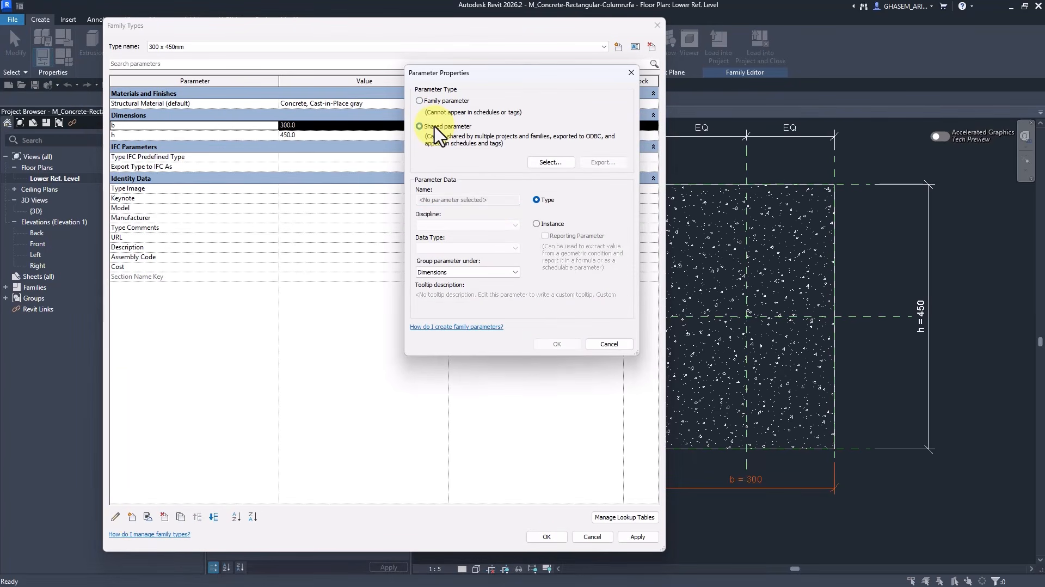
left_click(420, 100)
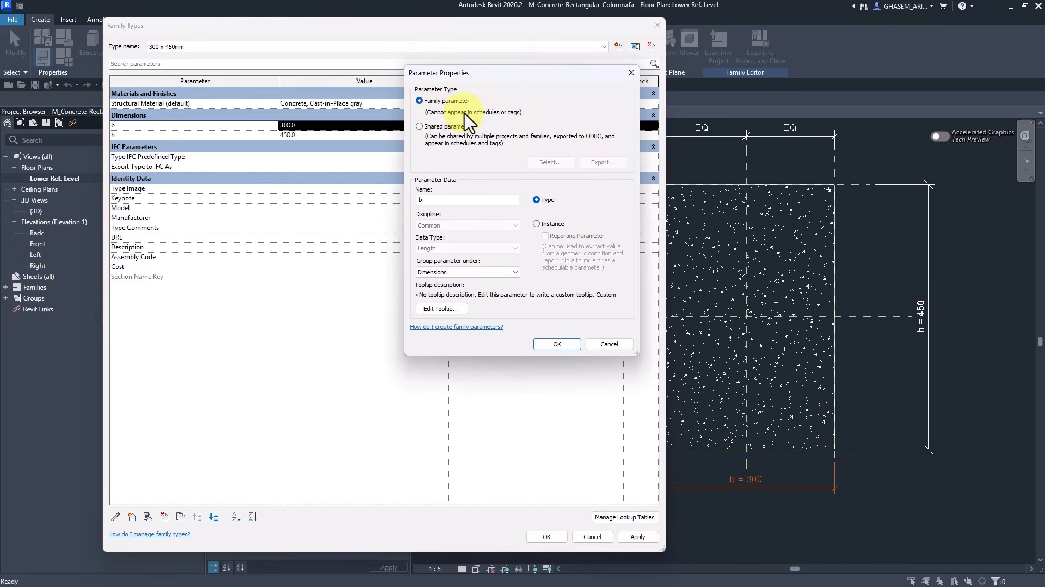
left_click(433, 127)
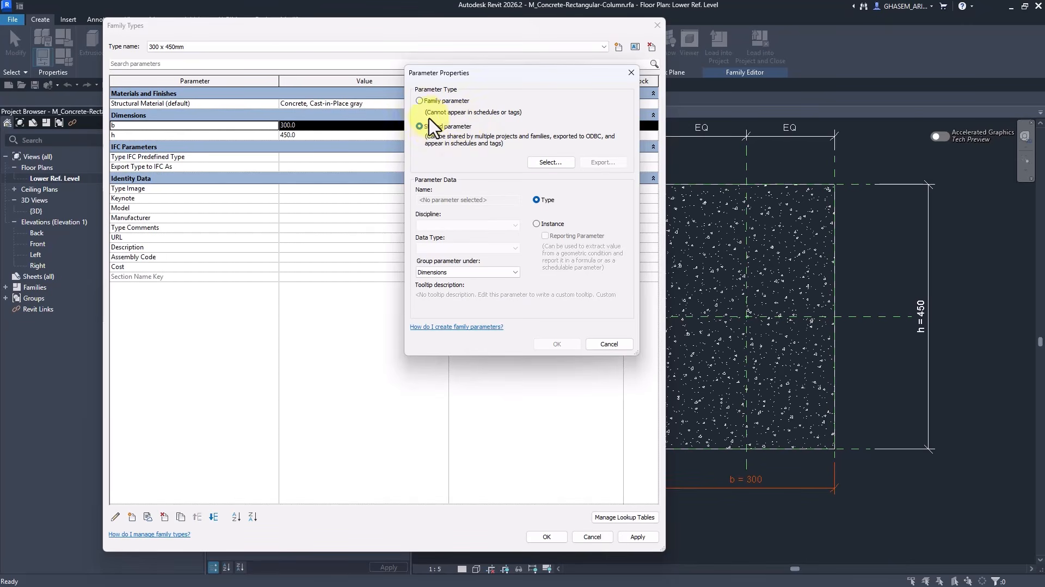
left_click(610, 344)
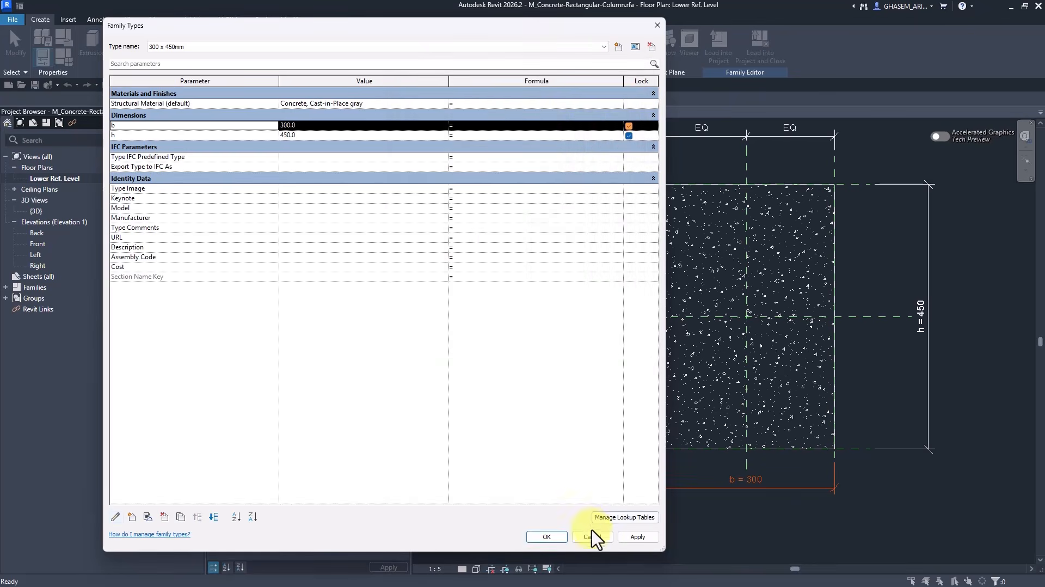
left_click(593, 537)
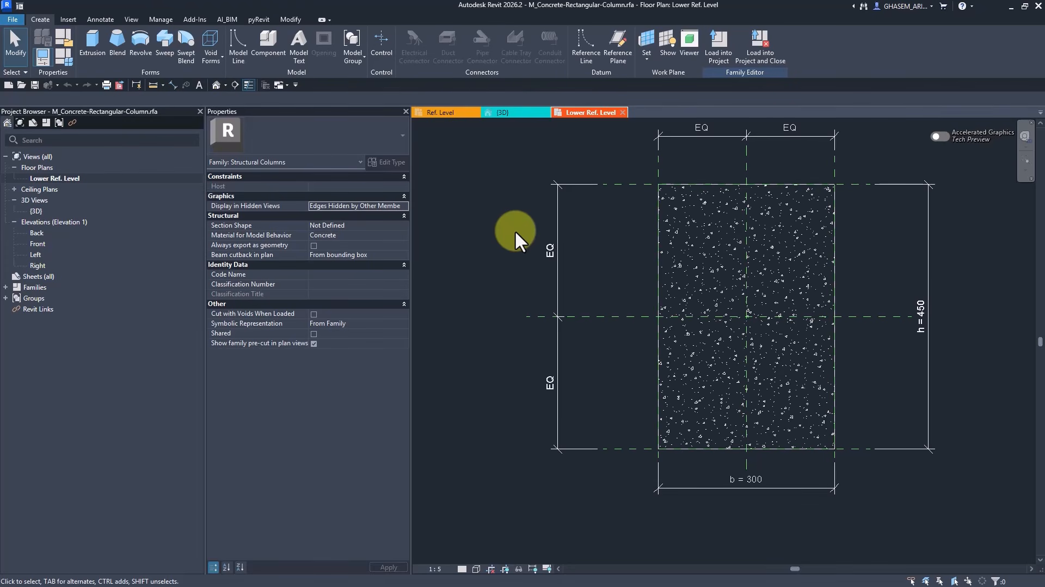
Step: View the parameter topic list in the Family1 Ref. Level plan, focusing on the "6 - Global Parameters" heading
left_click(512, 111)
left_click(437, 113)
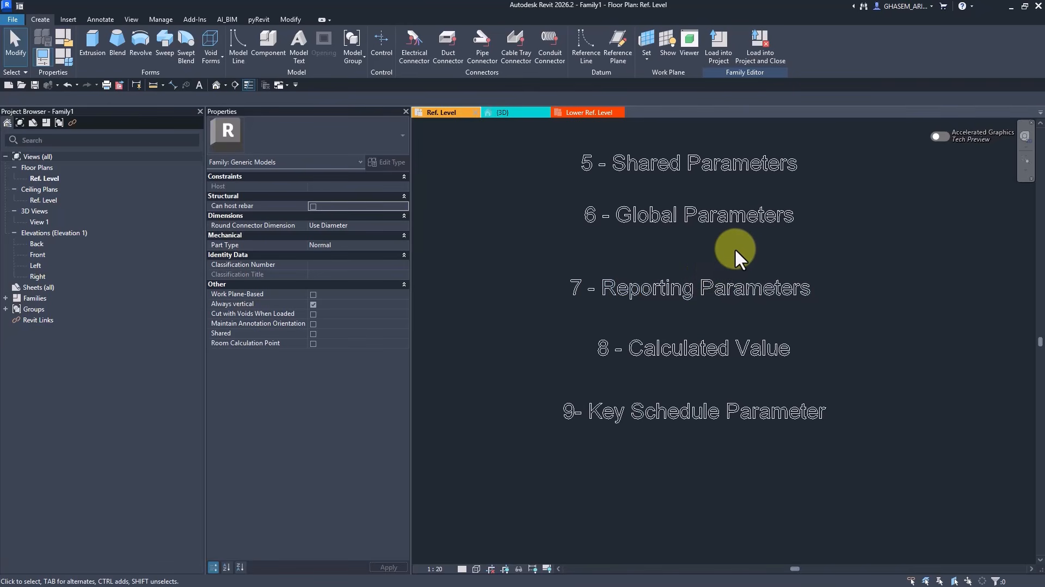
middle_click_drag(735, 248, 754, 212)
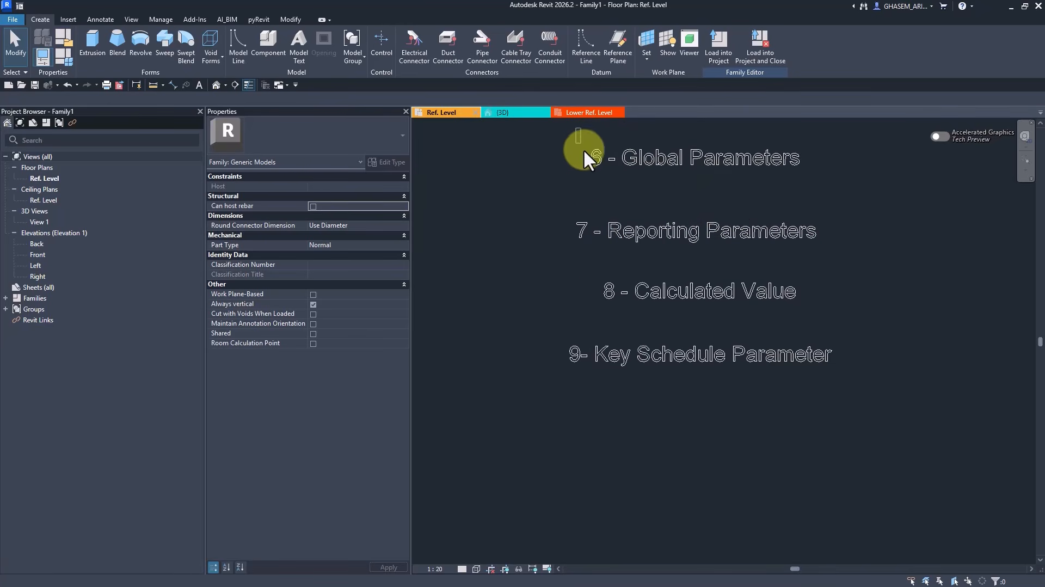
left_click_drag(575, 127, 813, 184)
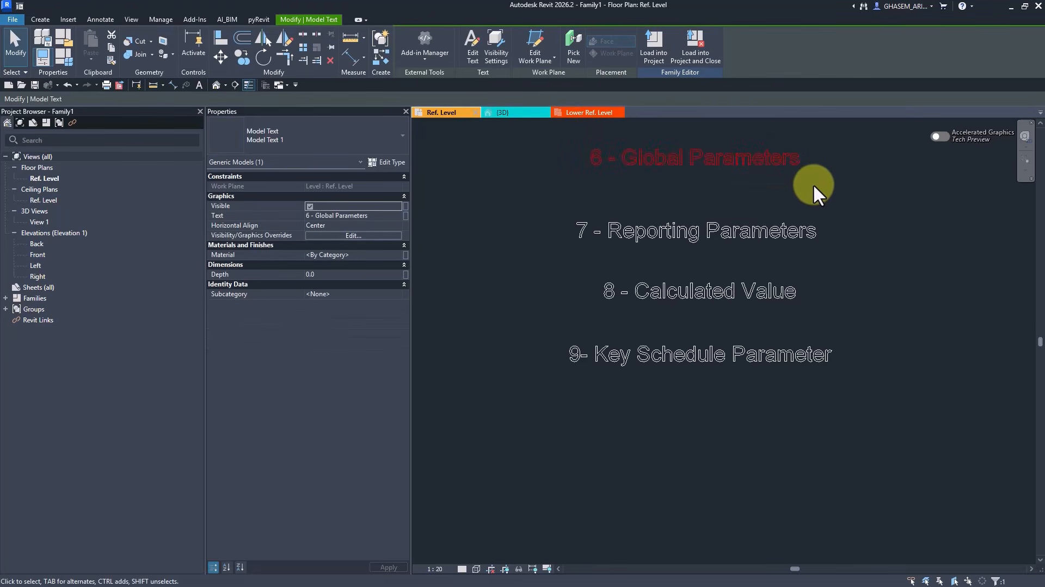
key("Escape")
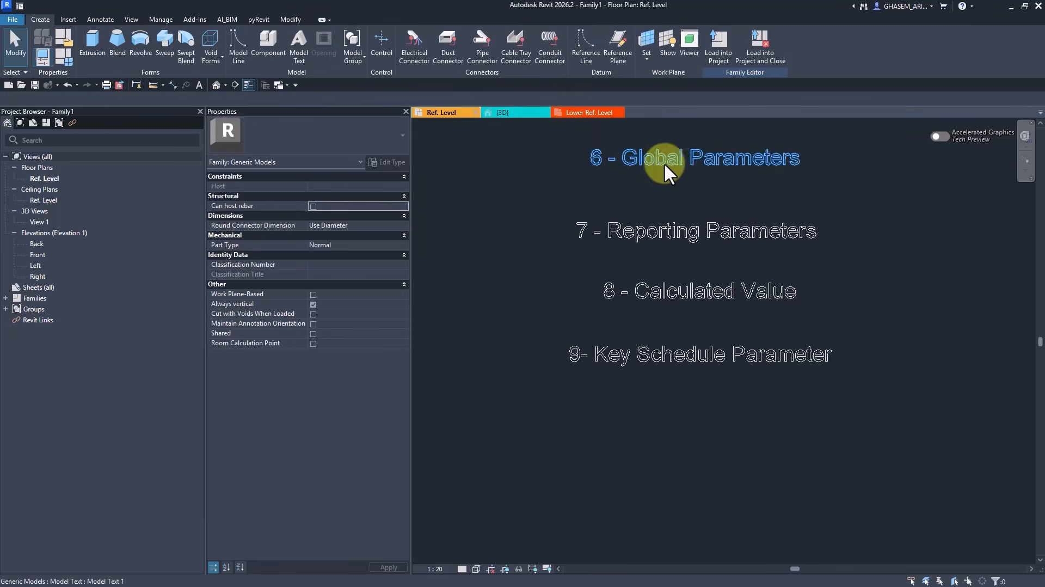
Step: Close the concrete column family's plan view and open Project2's Level 1 floor plan at the rooms
left_click(573, 115)
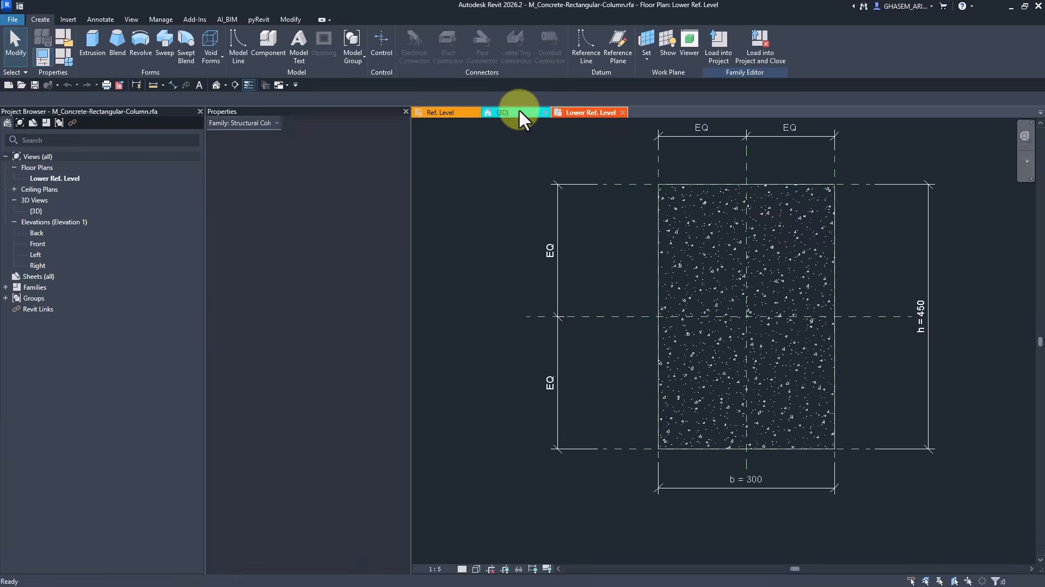
left_click(518, 111)
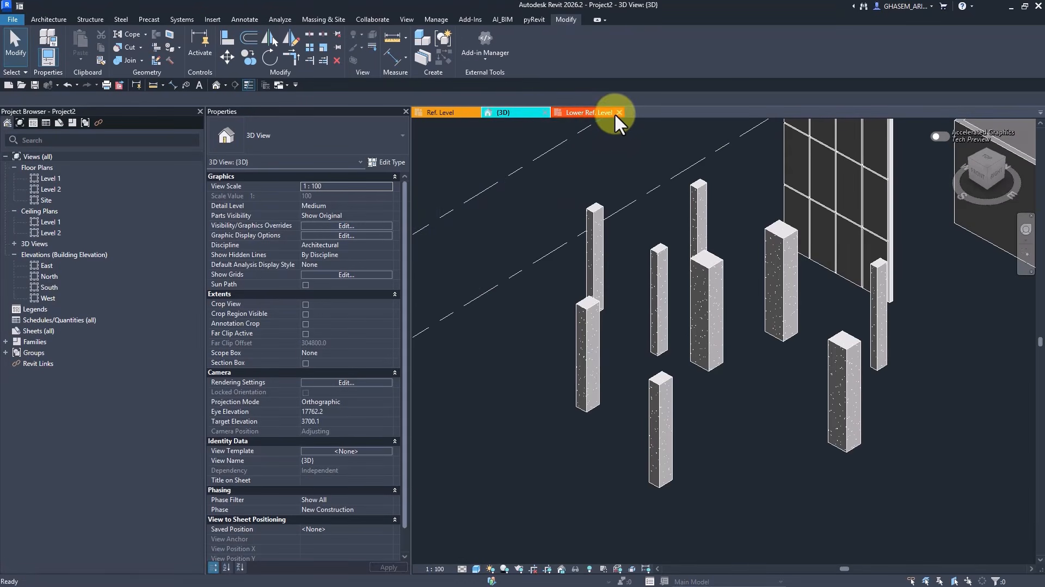
left_click(616, 112)
scroll(626, 211, "down", 6)
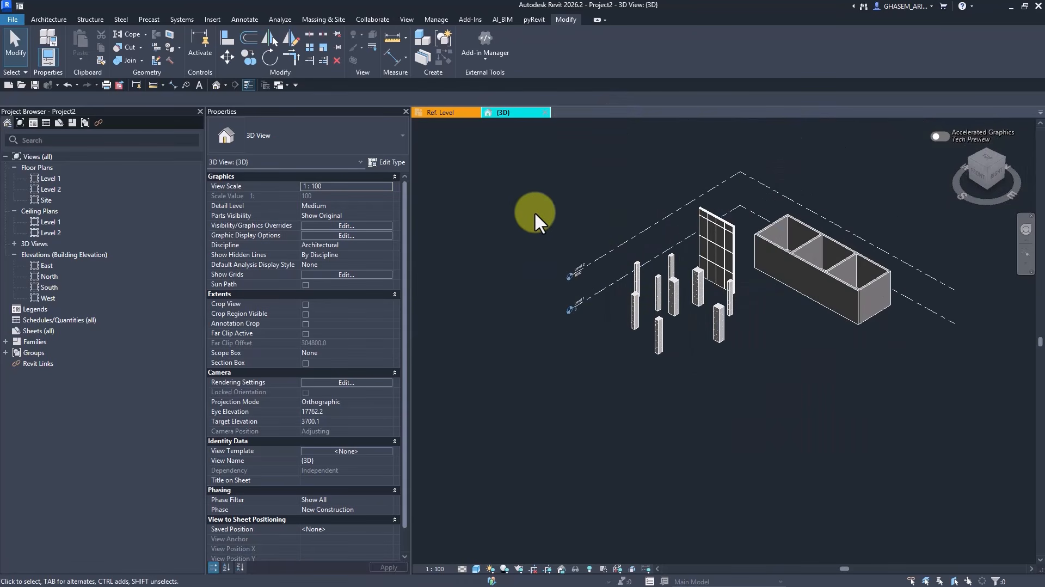
double_click(44, 178)
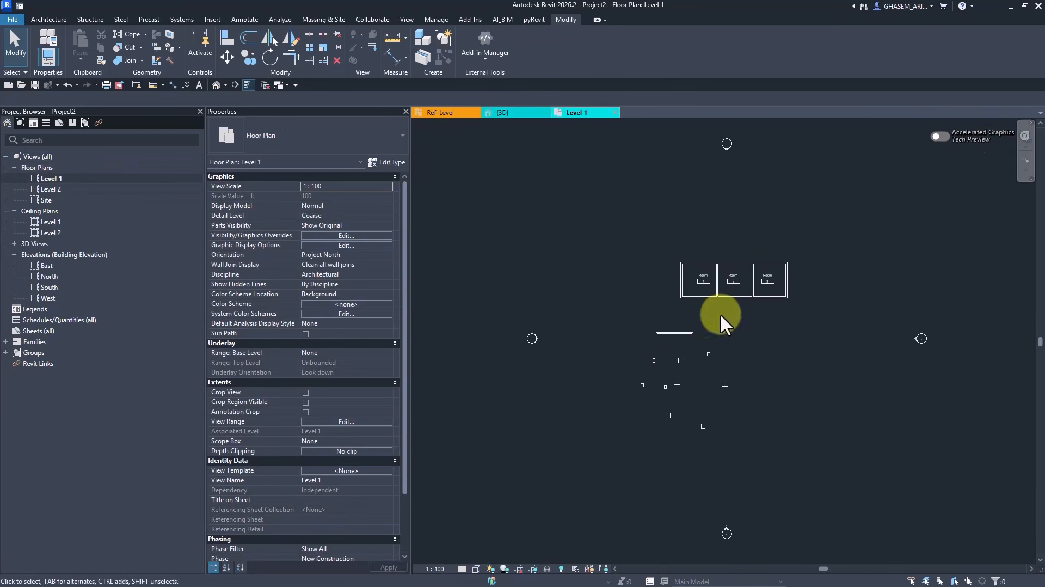
scroll(721, 315, "up", 2)
scroll(701, 300, "up", 1)
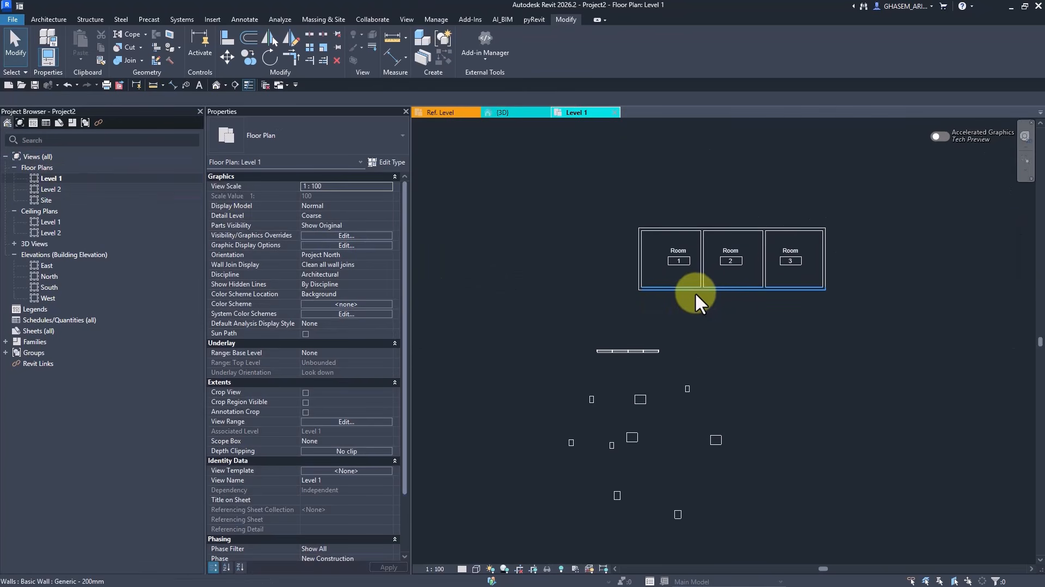
Step: Place three M_Single-Flush 0915 x 2134mm doors: one in each partition between the rooms and one in Room 3's outer side wall
left_click(437, 19)
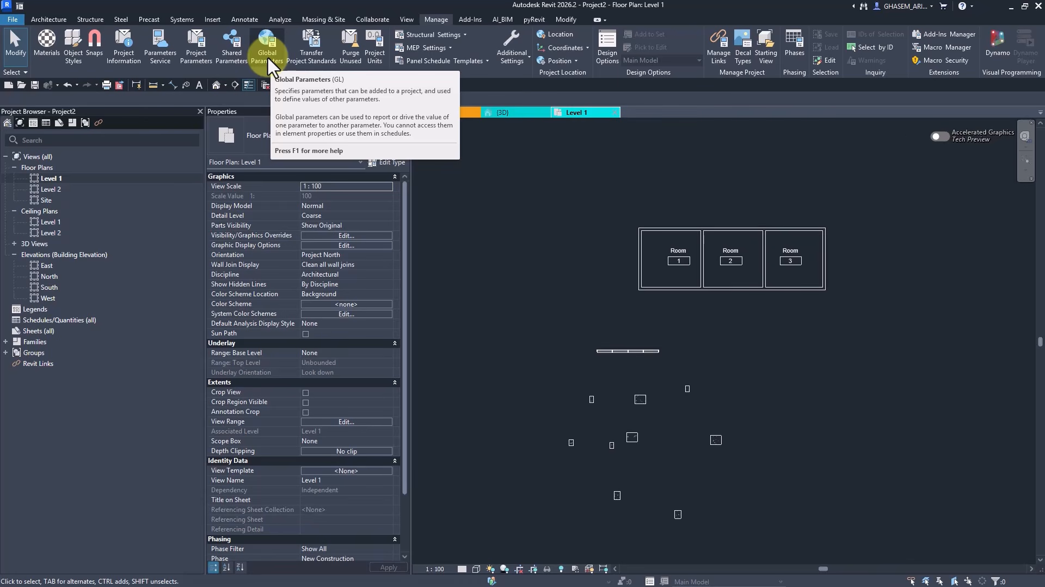
left_click(46, 19)
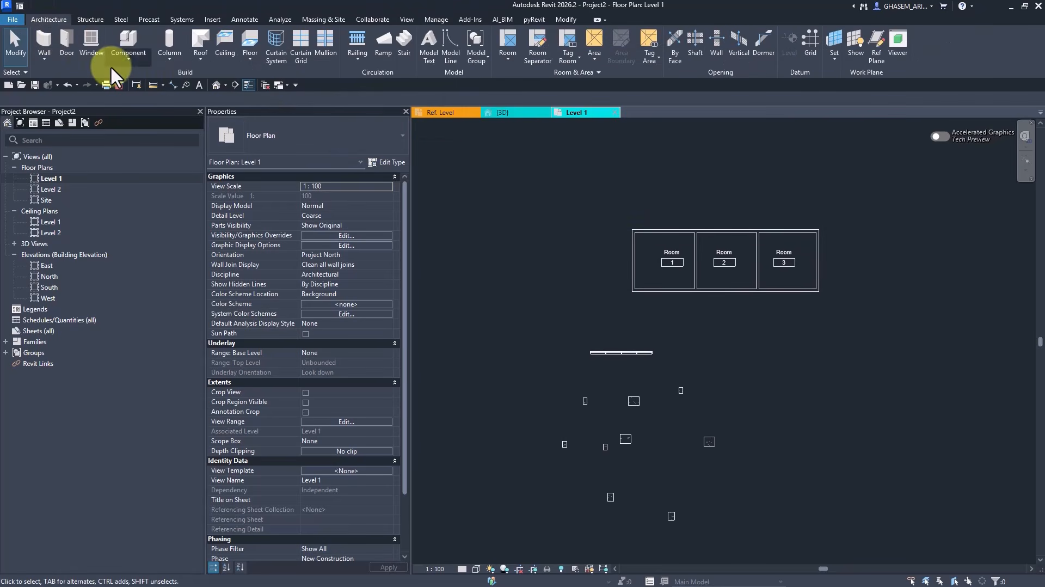
middle_click_drag(567, 265, 545, 259)
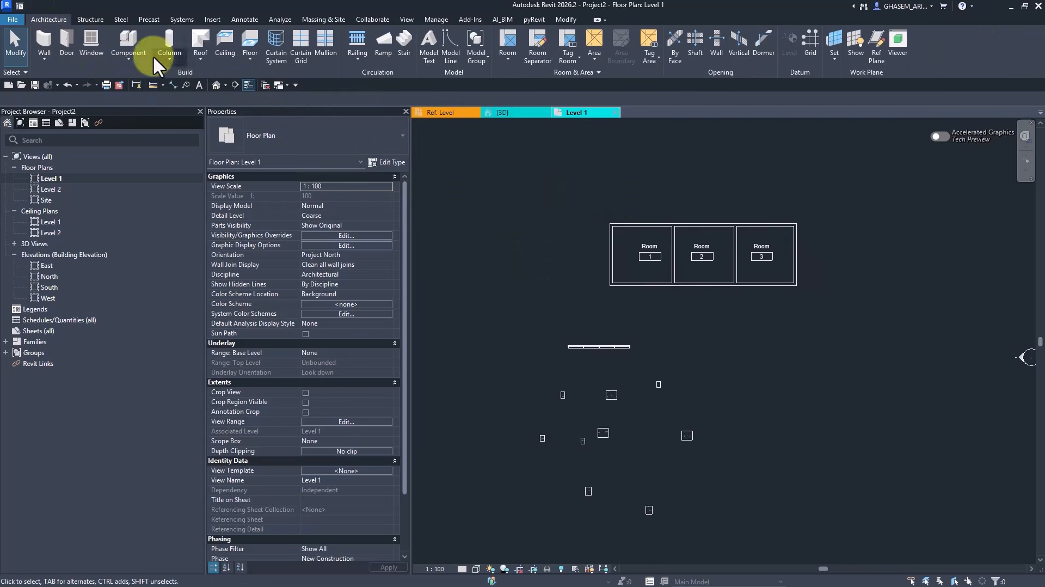
left_click(69, 36)
scroll(616, 272, "up", 4)
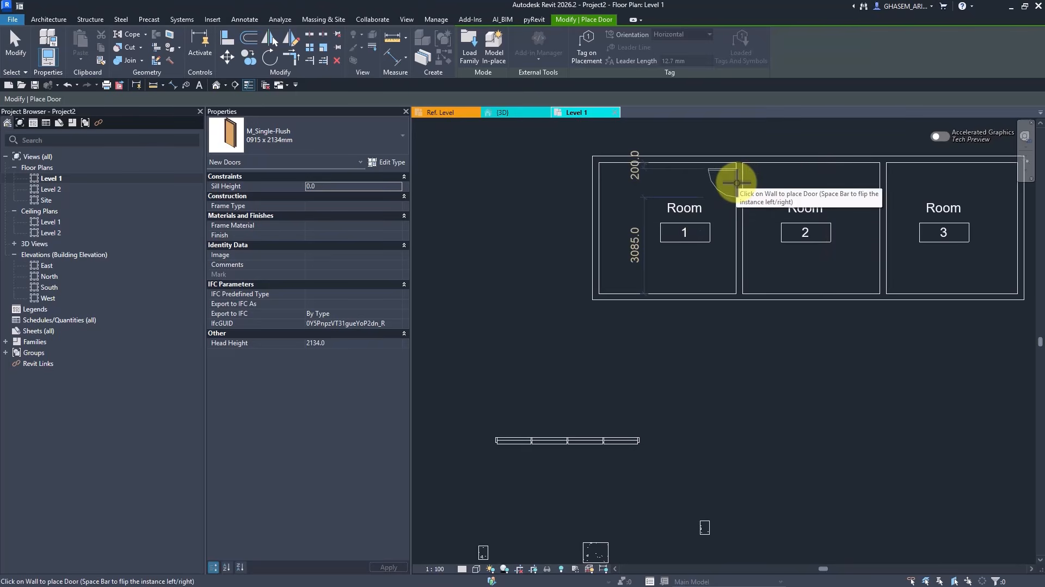
left_click(737, 182)
left_click(874, 270)
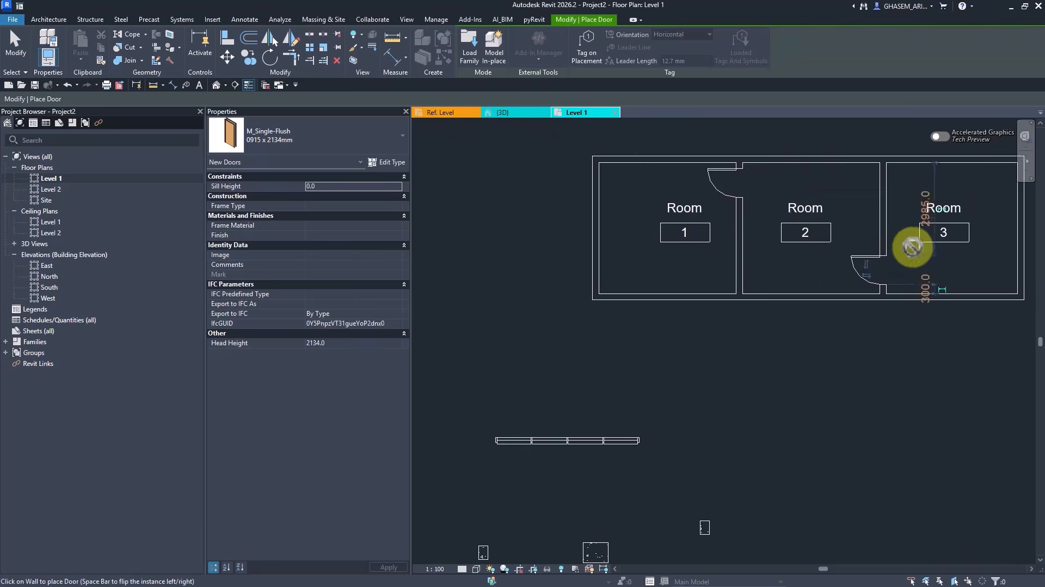
middle_click_drag(988, 191, 933, 211)
left_click(959, 202)
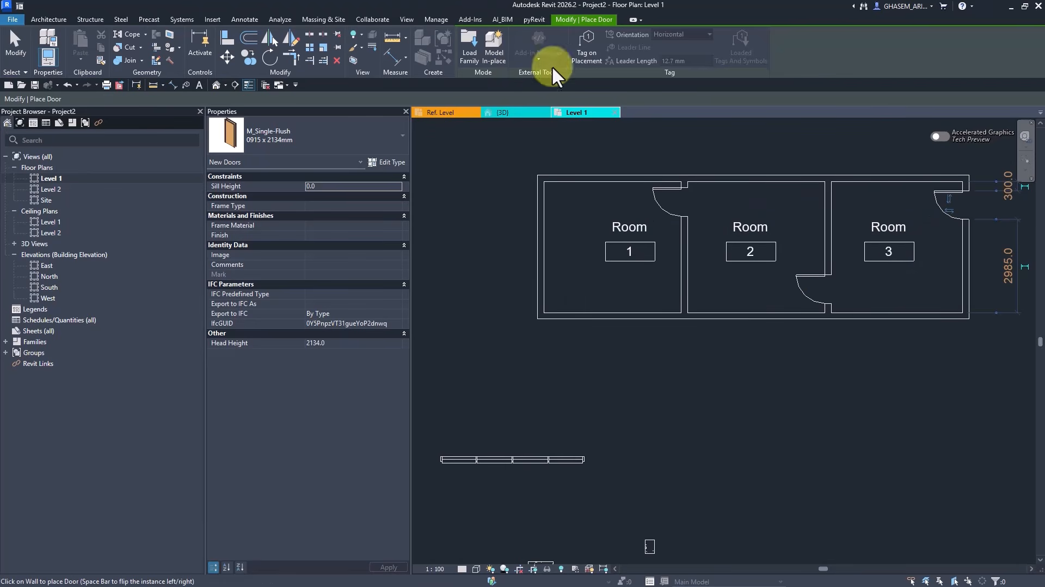
Step: With an aligned dimension preferring wall faces, dimension the Room 1–2 door's offset from the upper wall's inner face
left_click(390, 53)
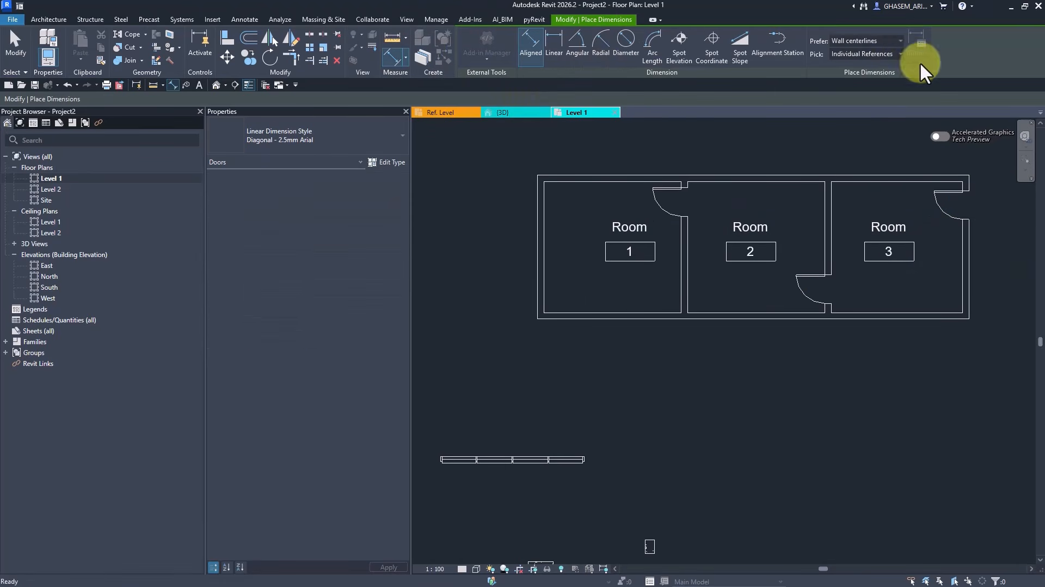
left_click(873, 41)
left_click(850, 67)
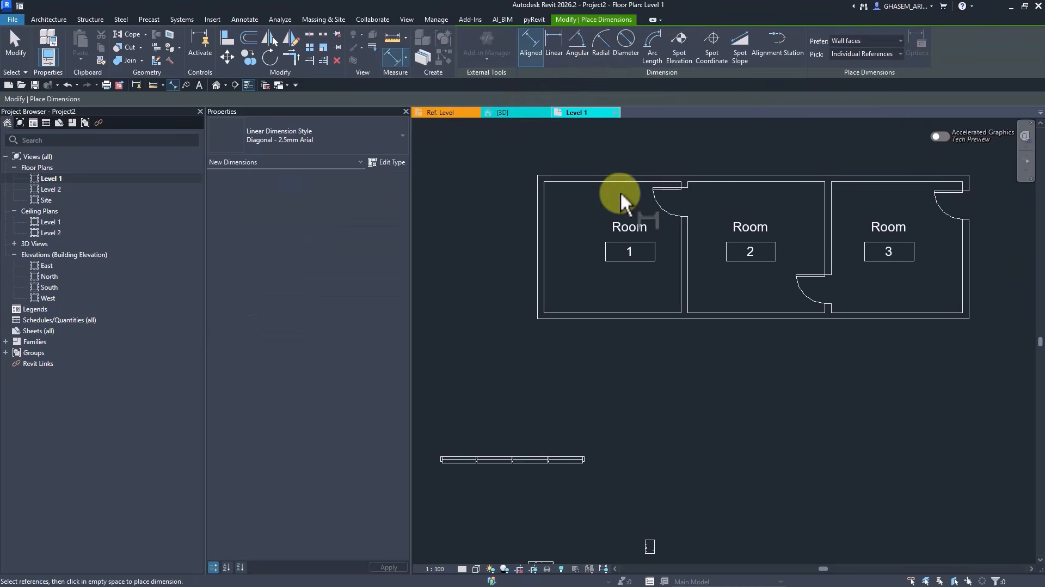
scroll(620, 191, "up", 5)
left_click(645, 162)
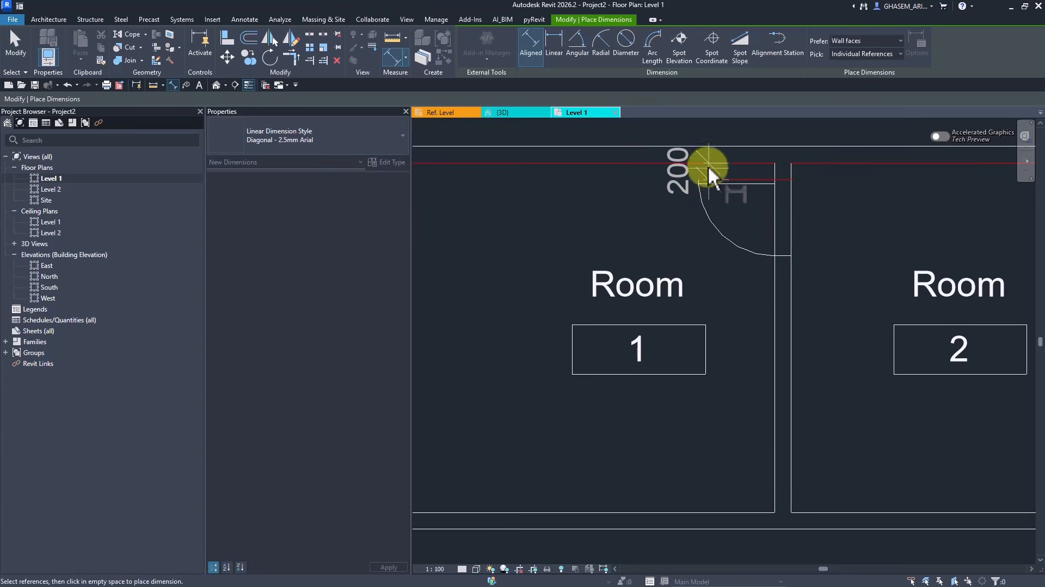
middle_click_drag(708, 167, 689, 248)
left_click(683, 176)
scroll(683, 176, "down", 3)
middle_click_drag(906, 410, 793, 334)
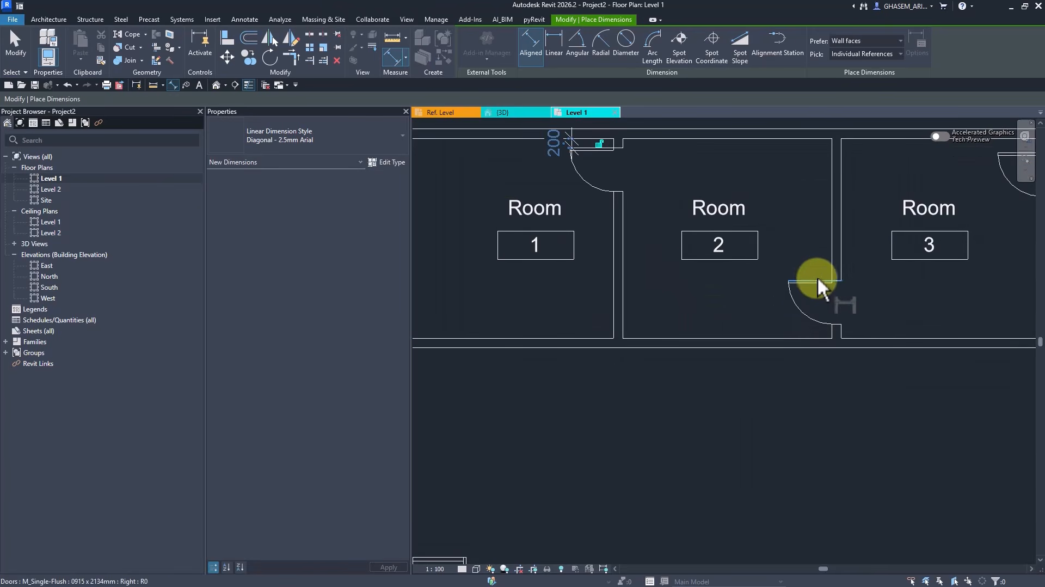
left_click(804, 335)
left_click(801, 323)
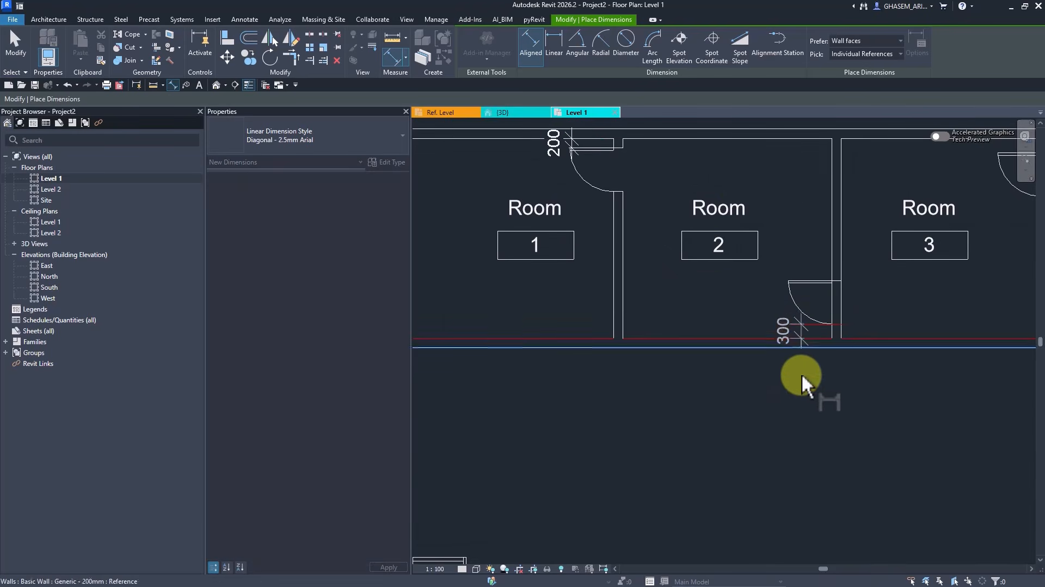
left_click(802, 373)
key("ctrl+z")
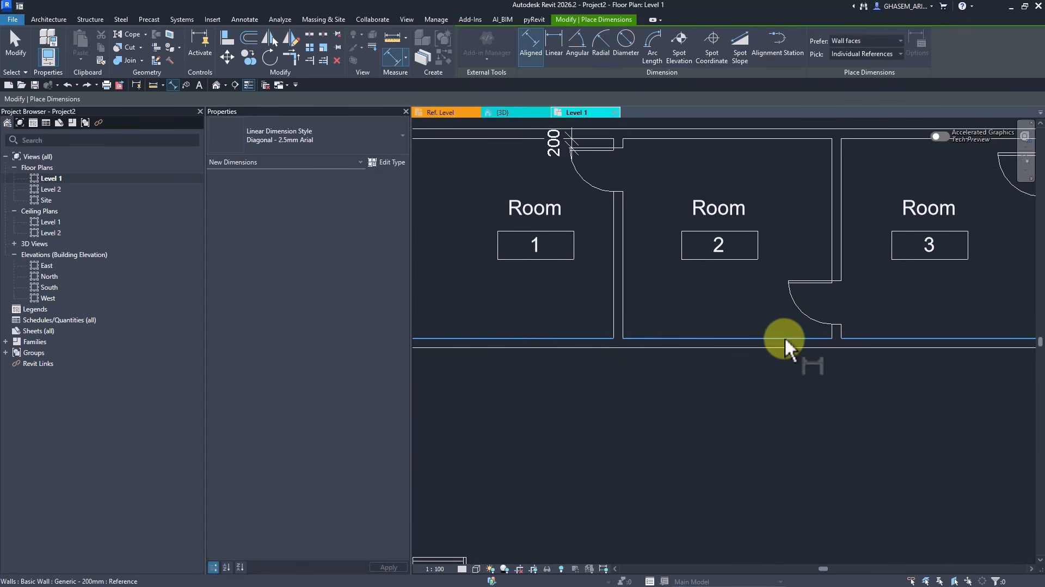
Step: Add an aligned dimension from the lower wall's inner face to the hinge-side jamb of the Room 2–3 door
left_click(785, 339)
left_click(807, 281)
left_click(773, 376)
Step: Dimension the Room 3 outer-wall door's offset from the upper wall's inner face, placing the dimension outside the building
scroll(815, 442, "down", 1)
middle_click_drag(973, 288, 786, 326)
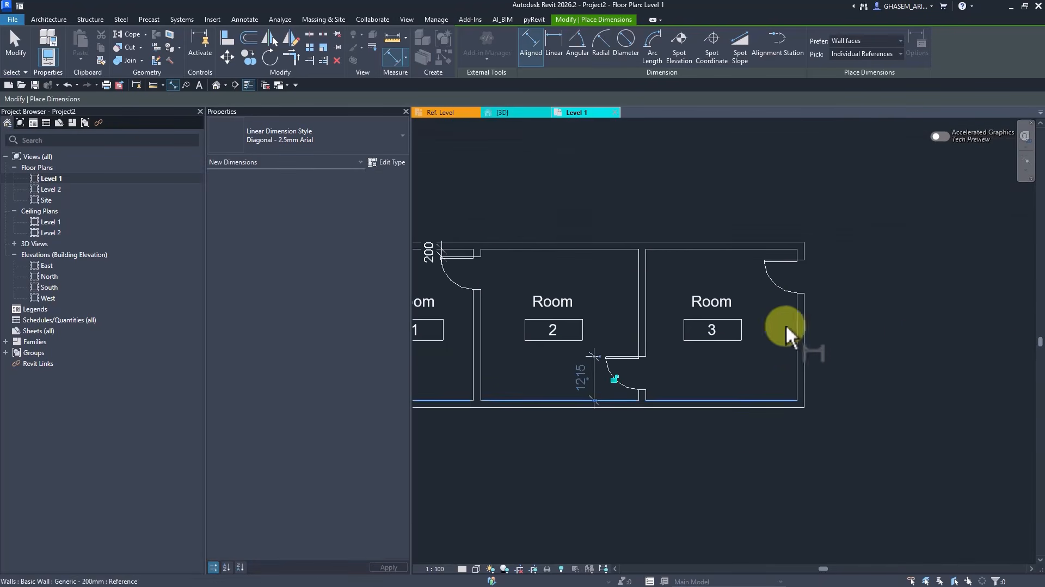
scroll(783, 283, "up", 2)
left_click(776, 235)
left_click(783, 244)
left_click(923, 262)
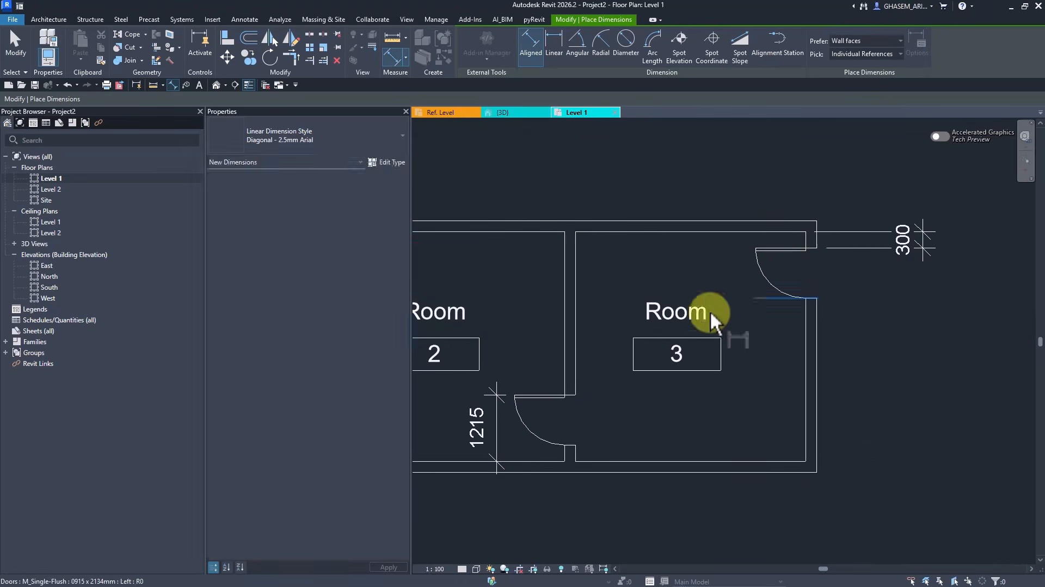
key("Escape")
Step: Flip the hinge side of the Room 2–3 door so its leaf sits at the jamb nearest the lower wall
scroll(672, 331, "down", 1)
left_click(547, 397)
left_click(559, 412)
left_click(633, 488)
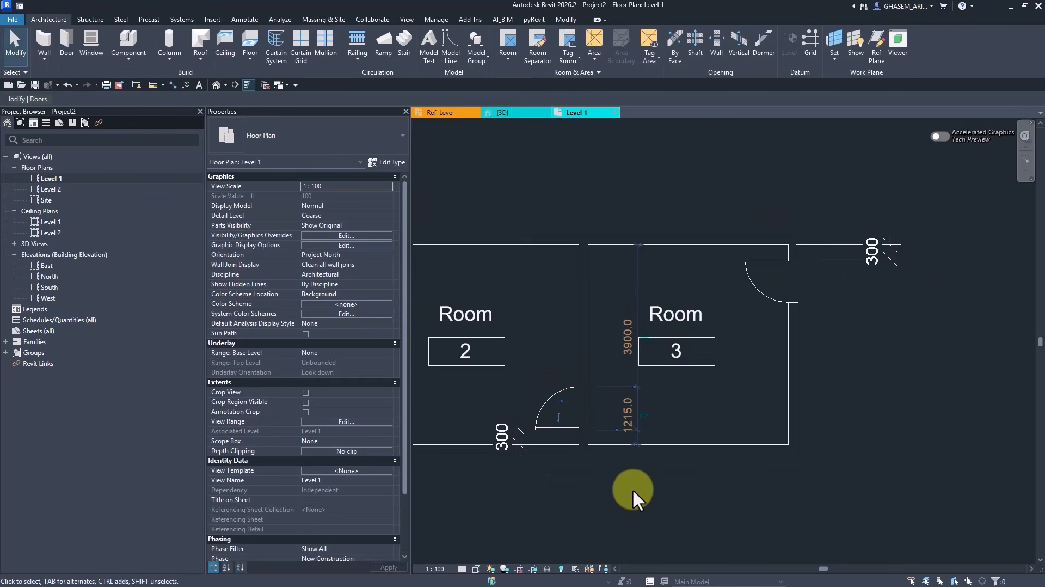
Step: Label the three door offset dimensions together with a new global parameter named "door distance", grouped under Dimensions
scroll(752, 396, "down", 2)
middle_click_drag(752, 397, 826, 386)
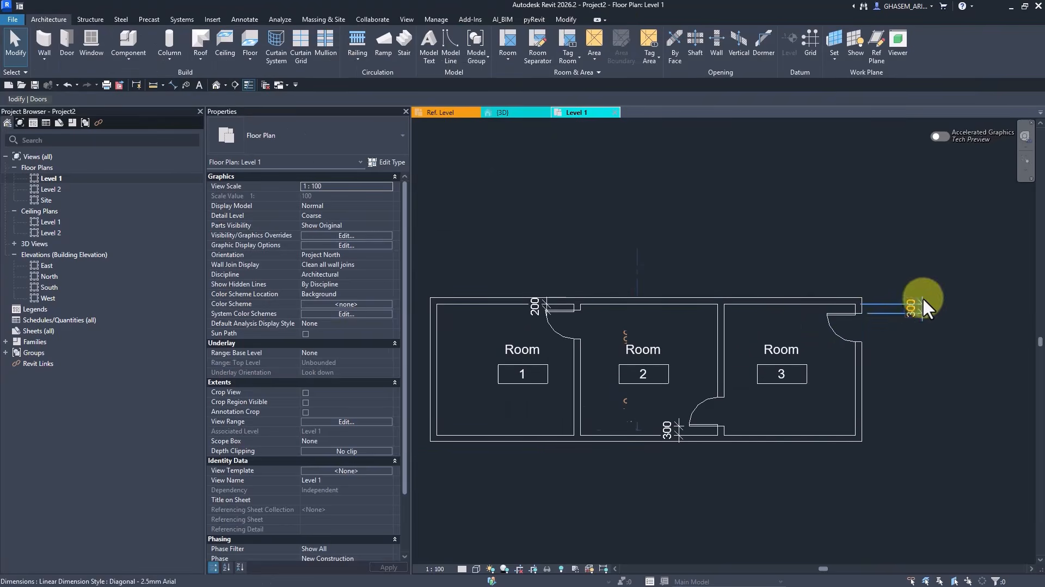
left_click(923, 302)
left_click(535, 307, "ctrl")
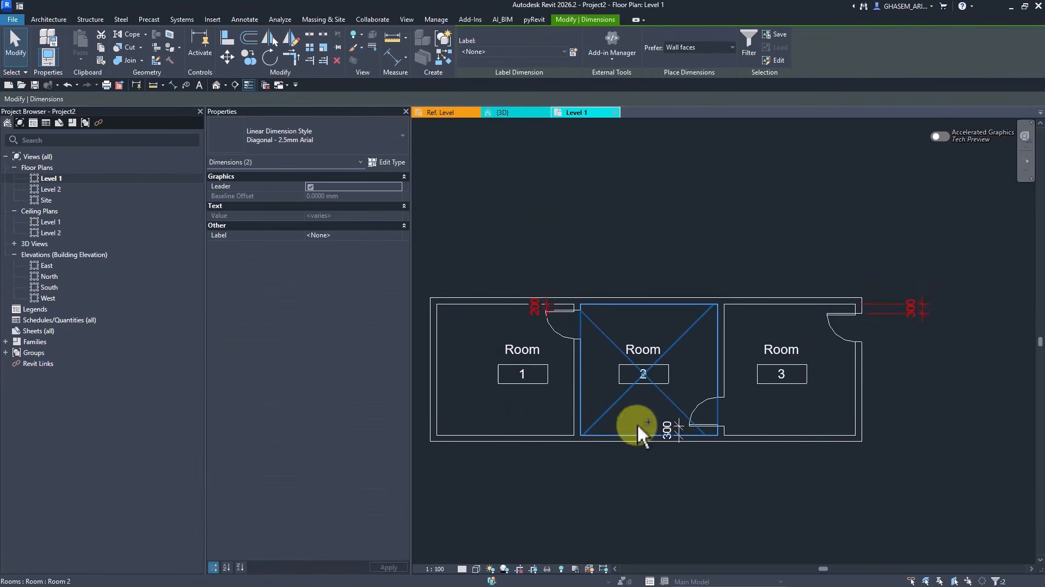
left_click(663, 426, "ctrl")
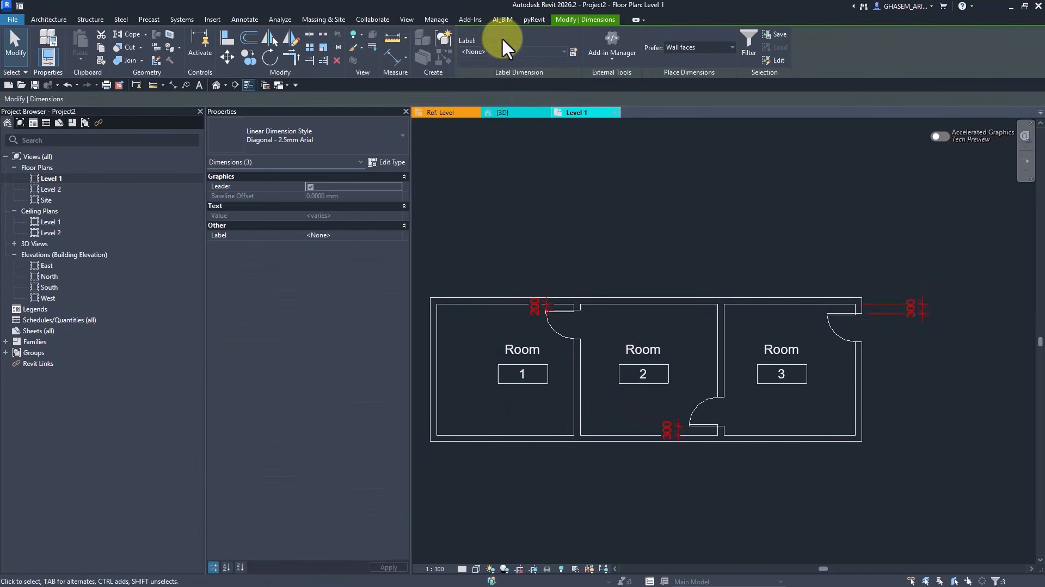
left_click(572, 53)
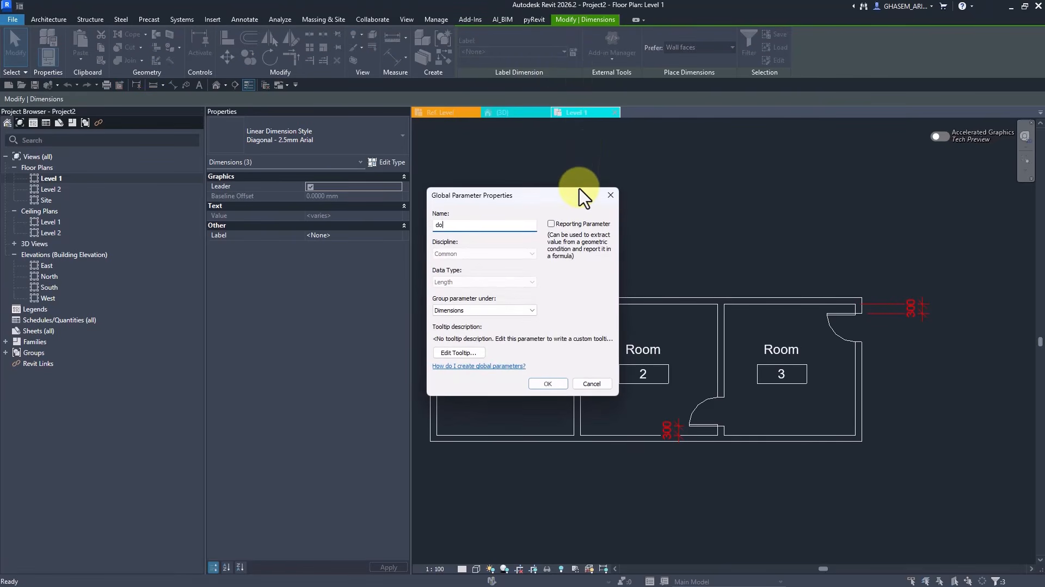
type("door distance")
left_click(549, 384)
left_click(746, 194)
Step: Open the project's global parameters and apply a value of 100 to door distance
middle_click_drag(861, 288, 946, 280)
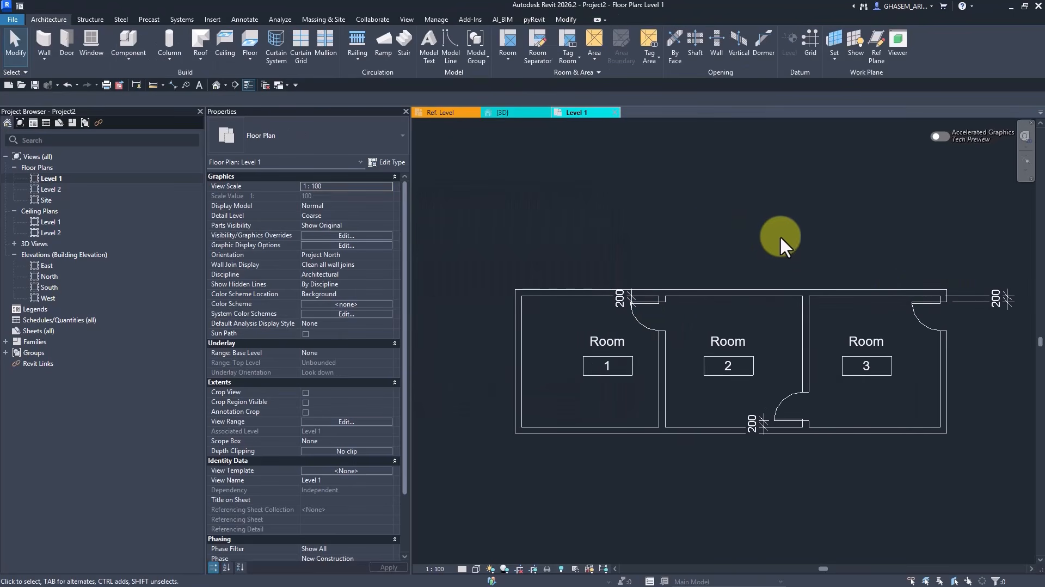
left_click(438, 20)
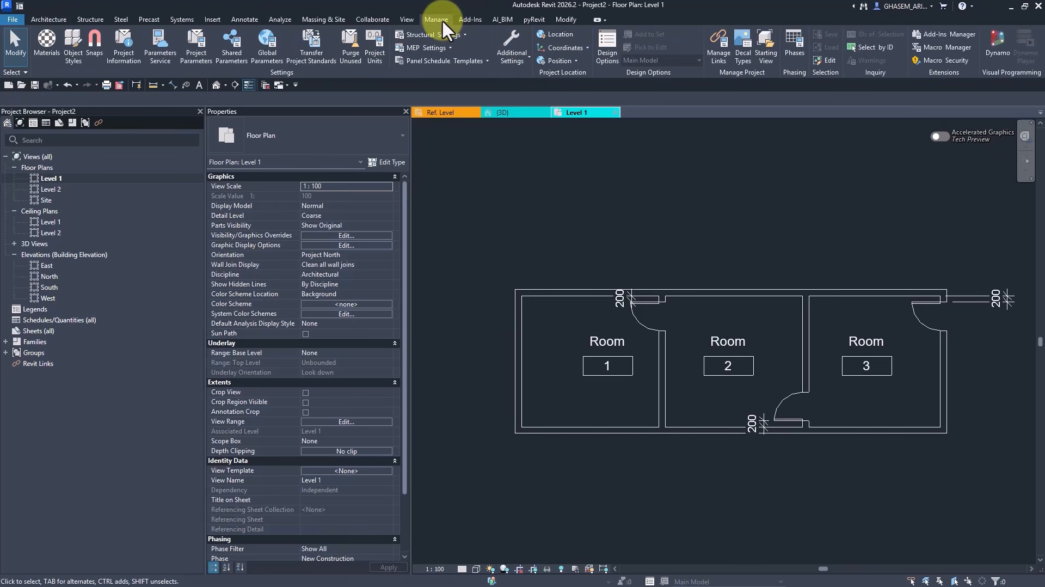
left_click(266, 61)
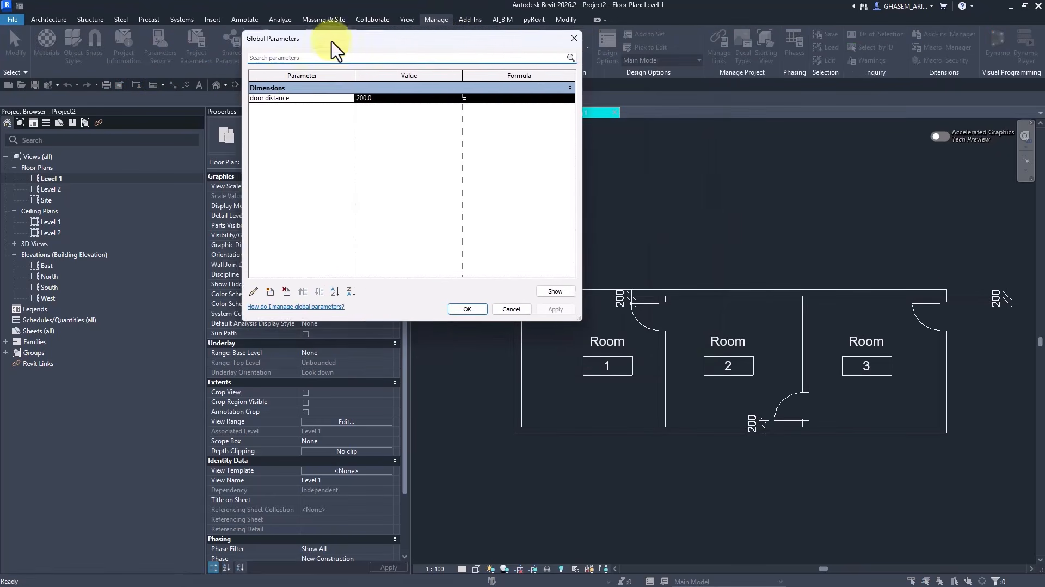
left_click(369, 96)
type("10")
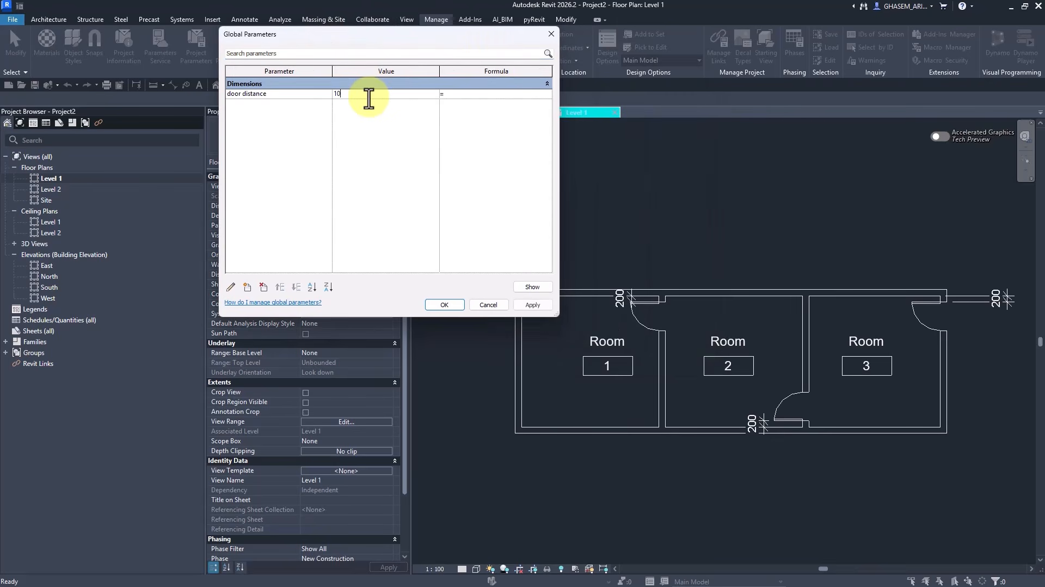
type("0")
left_click(540, 306)
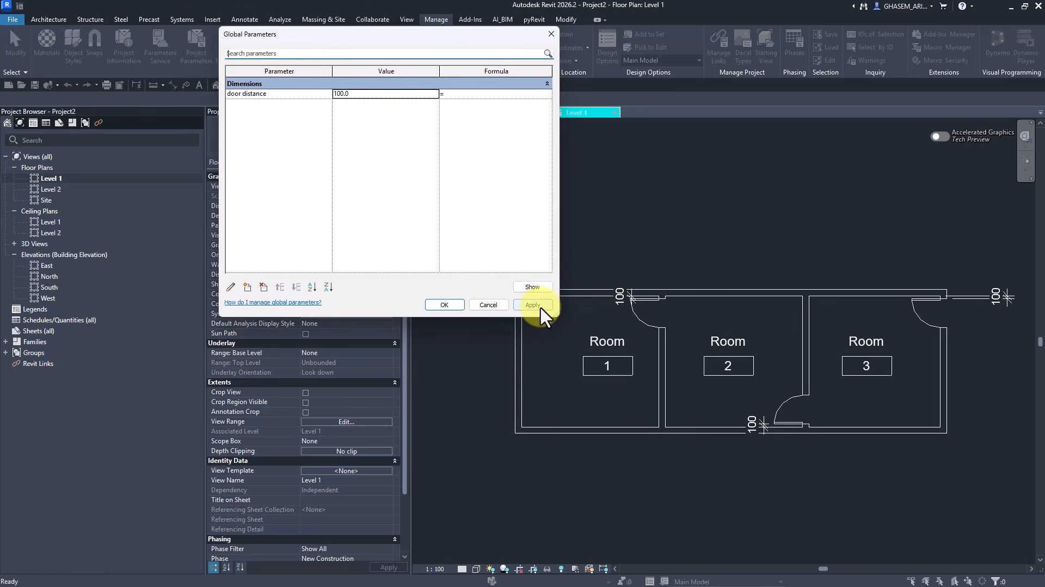
Step: Set the door distance global parameter to 500 and apply it to the doors
left_click(375, 94)
type("500")
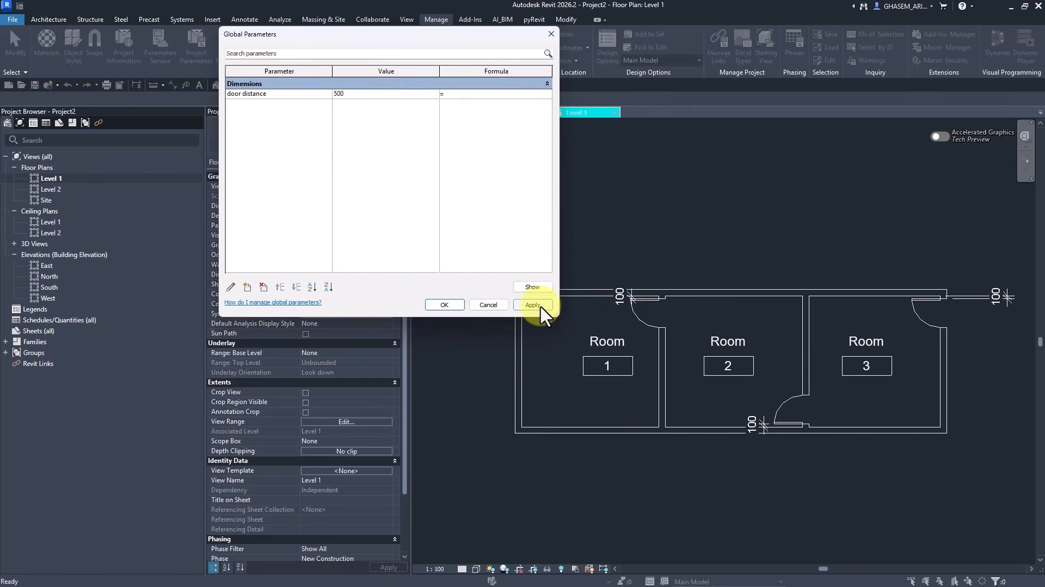
left_click(533, 305)
Step: Replace the door distance global parameter's value with a new one starting with 1
left_click(376, 95)
type("1")
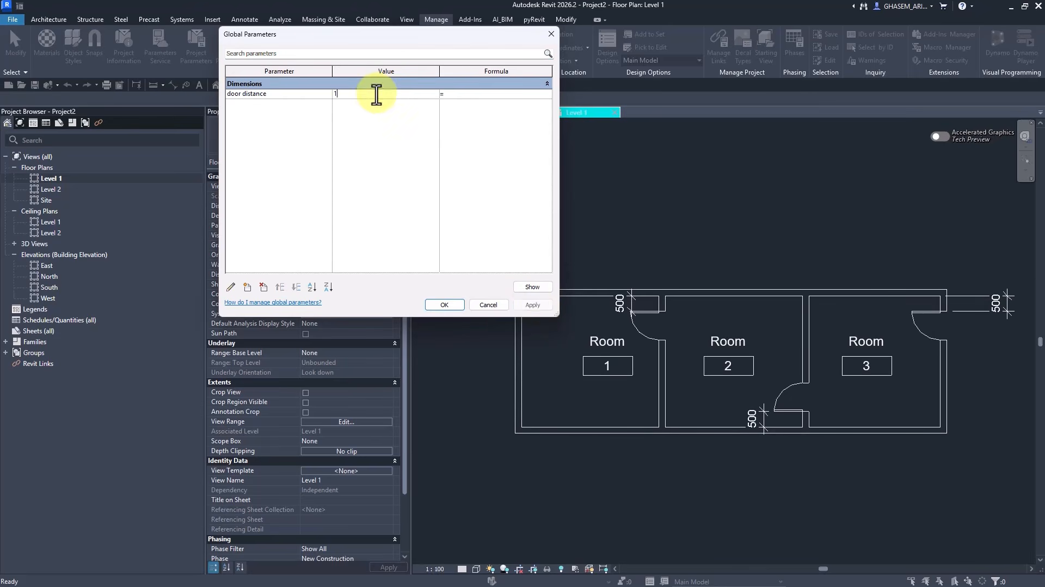
Step: Set the door distance global parameter to 100 and apply it to the model
type("00")
left_click(532, 305)
left_click(444, 305)
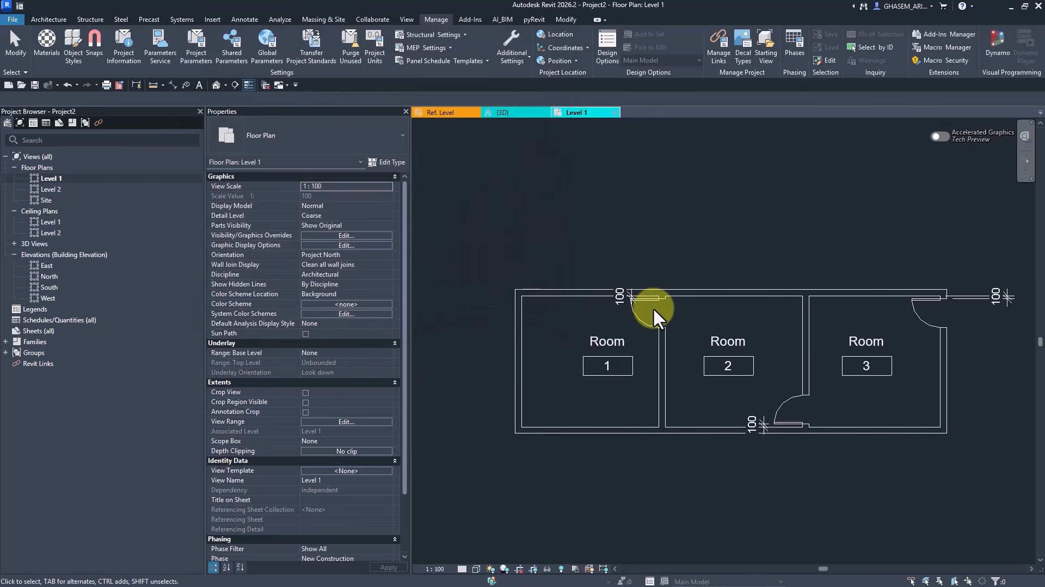
Step: Display the door distance parameter label on the dimension for the door between Rooms 1 and 2
left_click(614, 297)
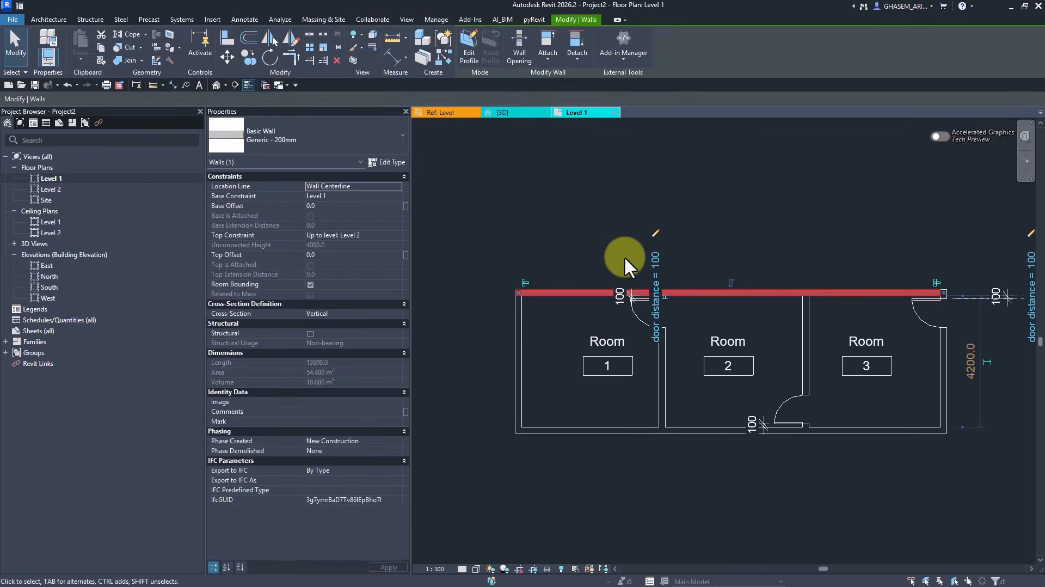
left_click(625, 259)
left_click(622, 299)
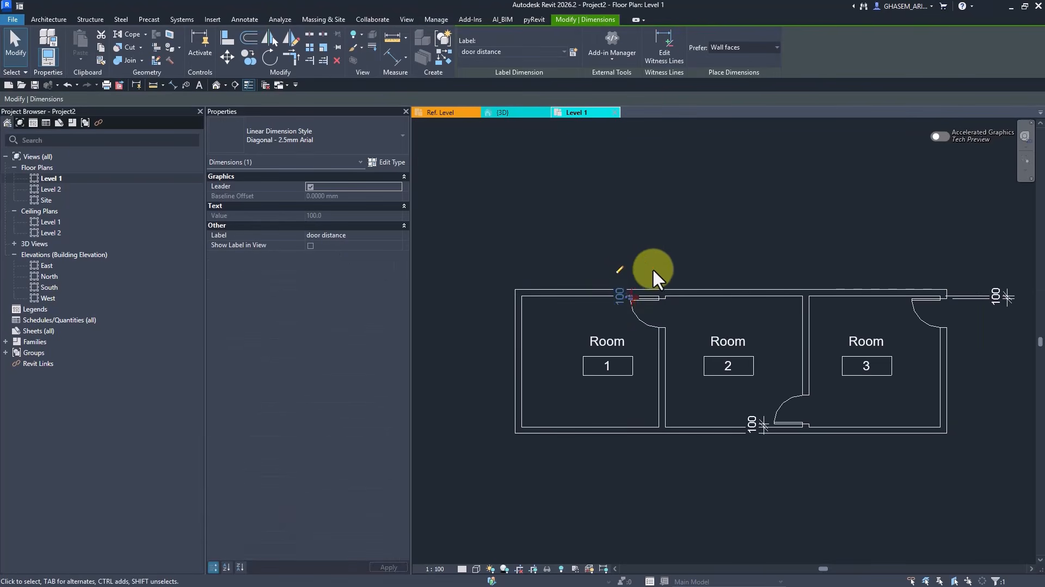
left_click(617, 300)
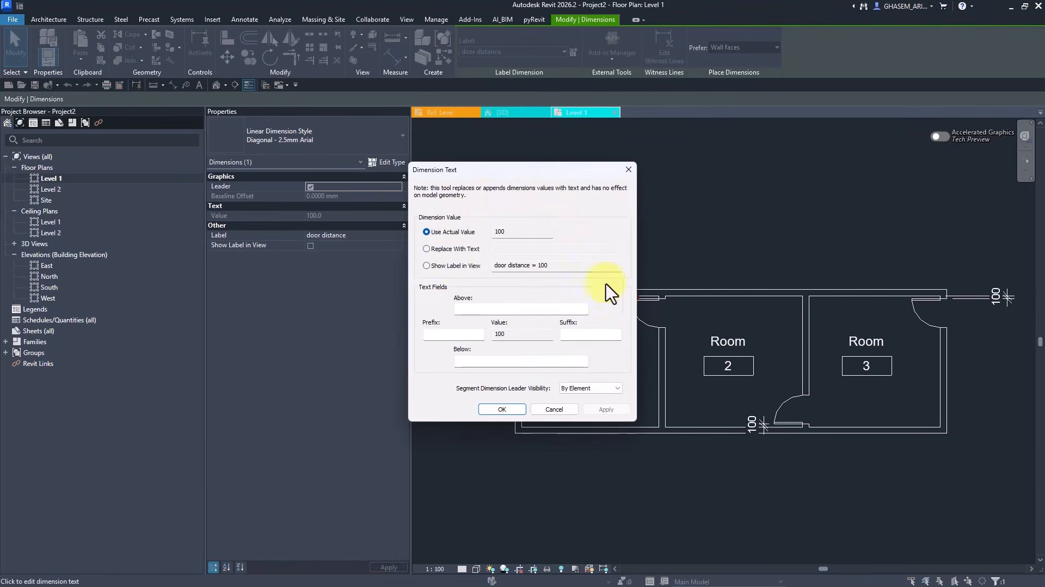
left_click(436, 265)
left_click_drag(515, 170, 411, 129)
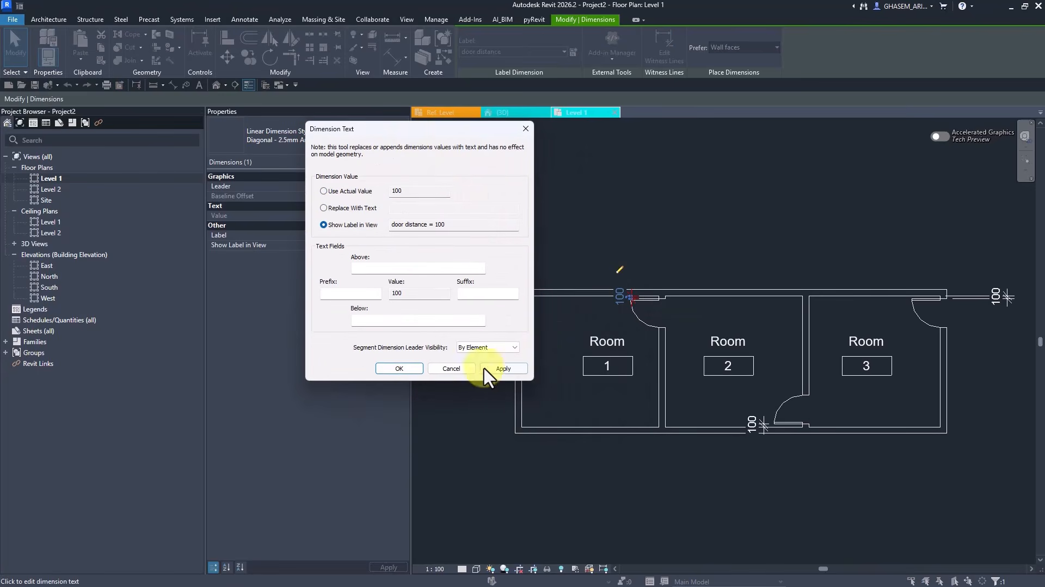
left_click(399, 369)
left_click(511, 225)
Step: Set the Room 1 door dimension's text back to its actual value
left_click(616, 250)
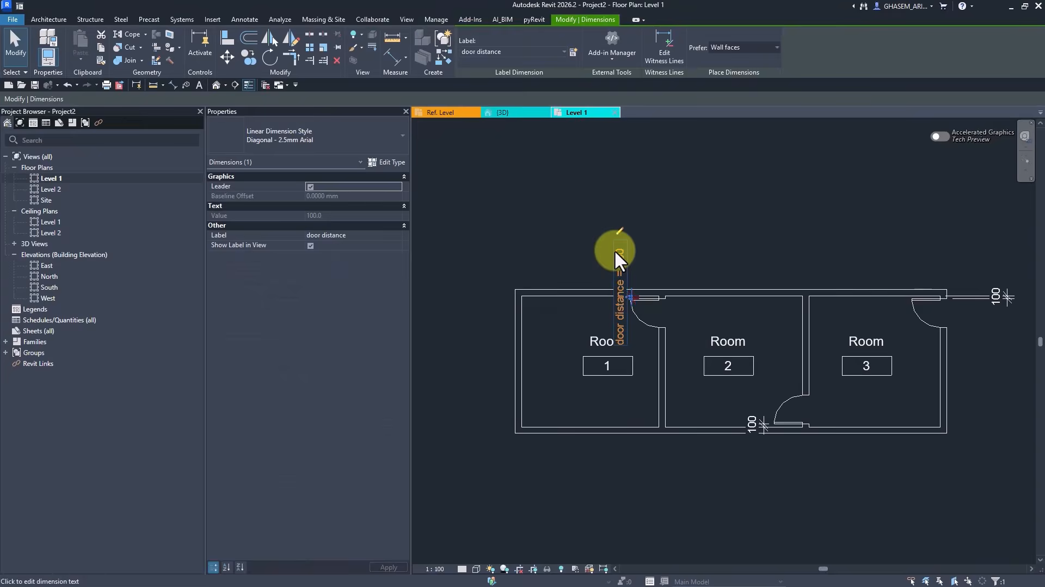
left_click(615, 250)
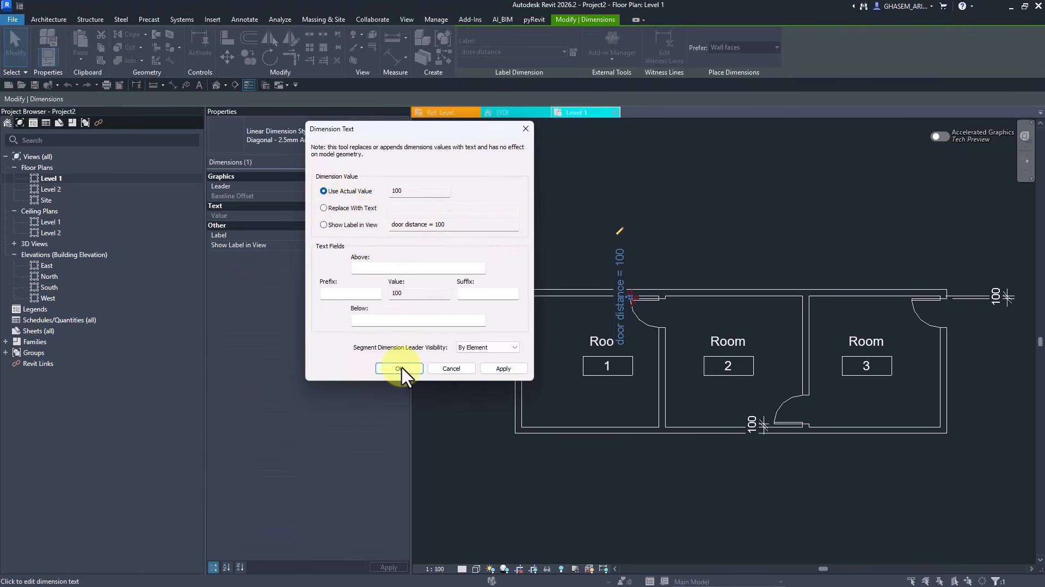
left_click(399, 369)
Step: Delete the three labelled door dimensions while leaving the doors constrained, and check the constraint on the exterior door of Room 3
left_click(754, 412, "ctrl")
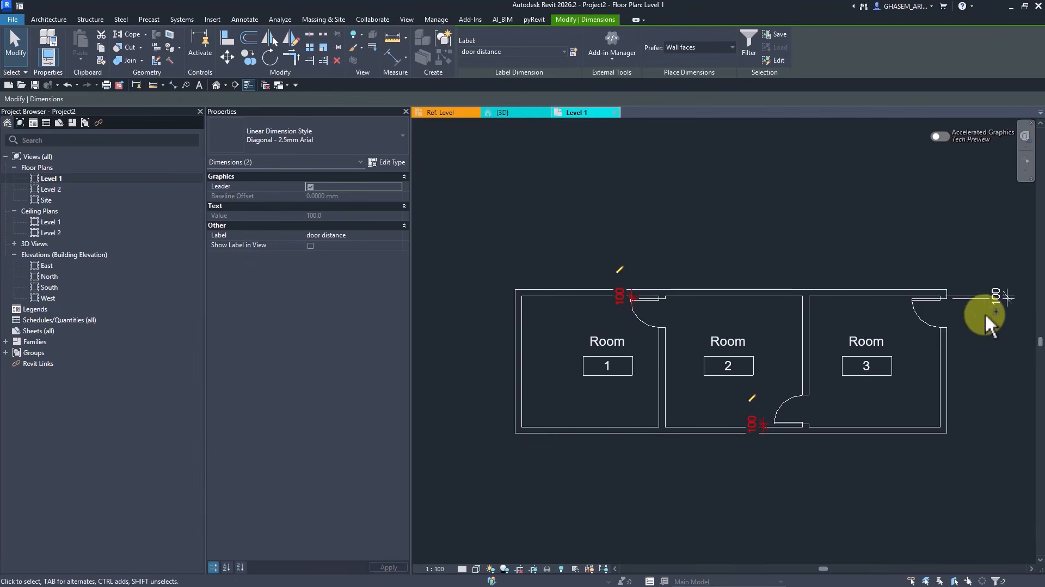
left_click(985, 311, "ctrl")
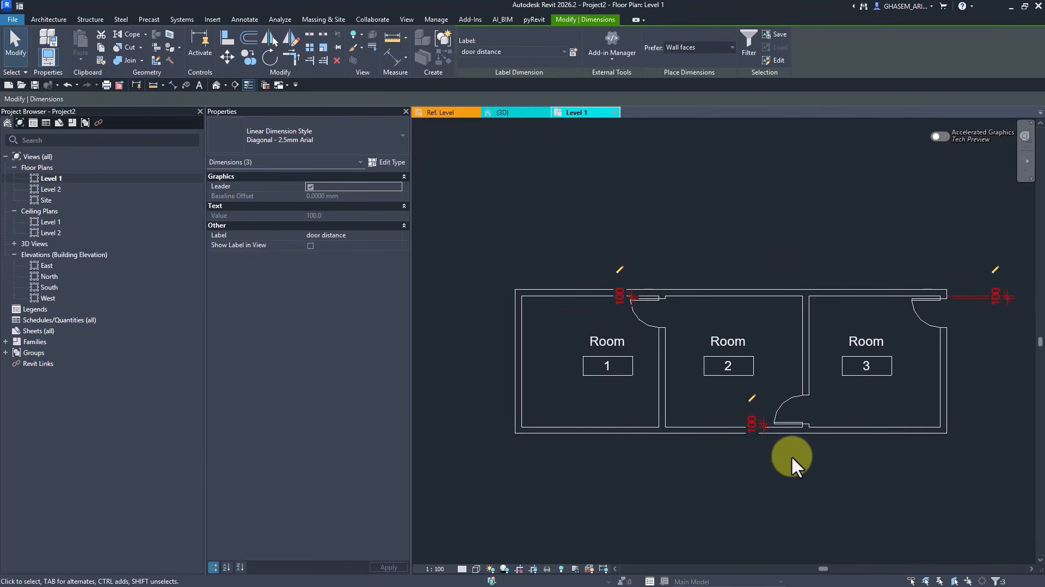
key("Delete")
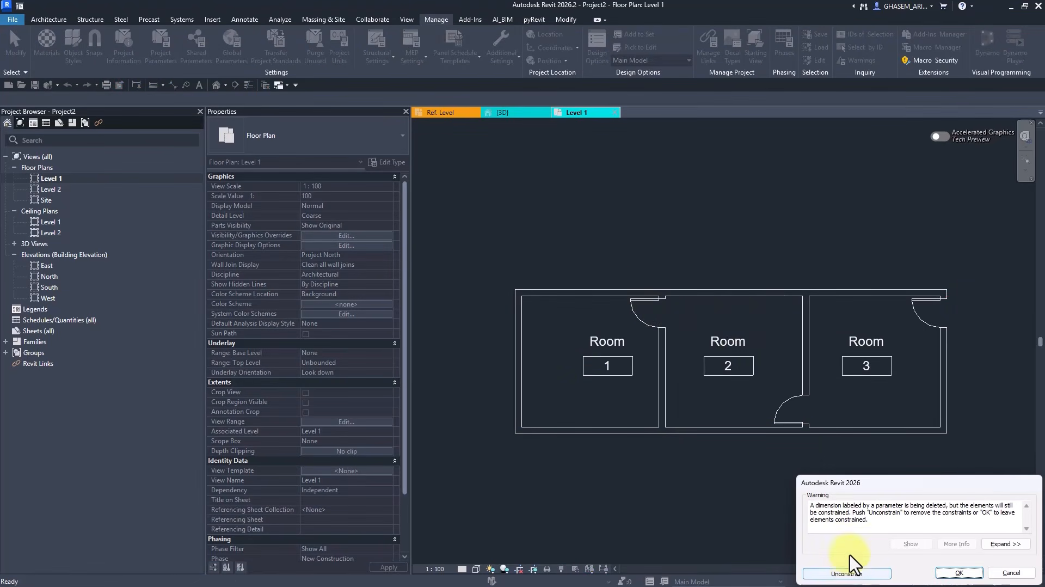
left_click(958, 573)
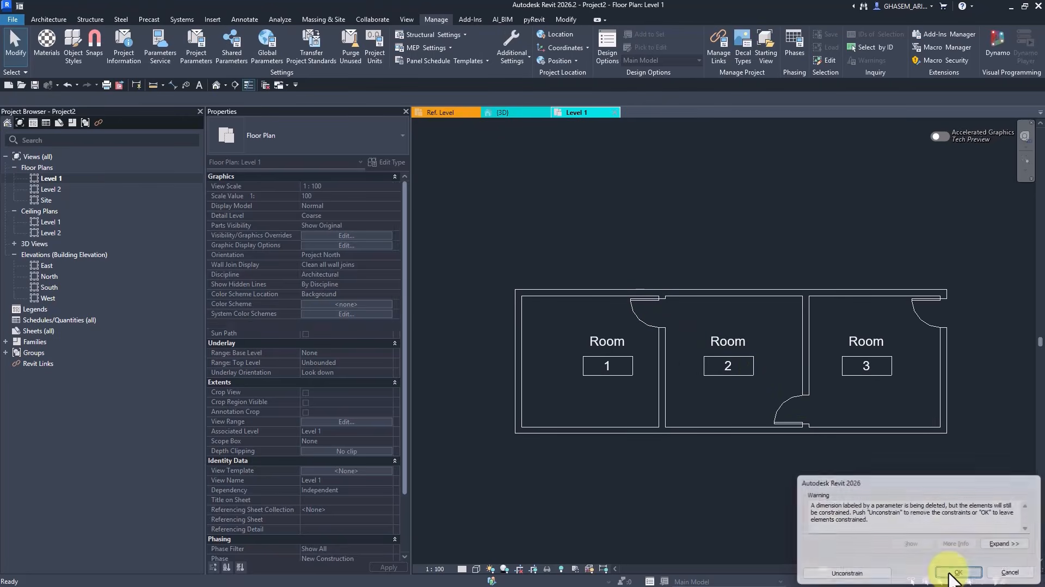
left_click(924, 325)
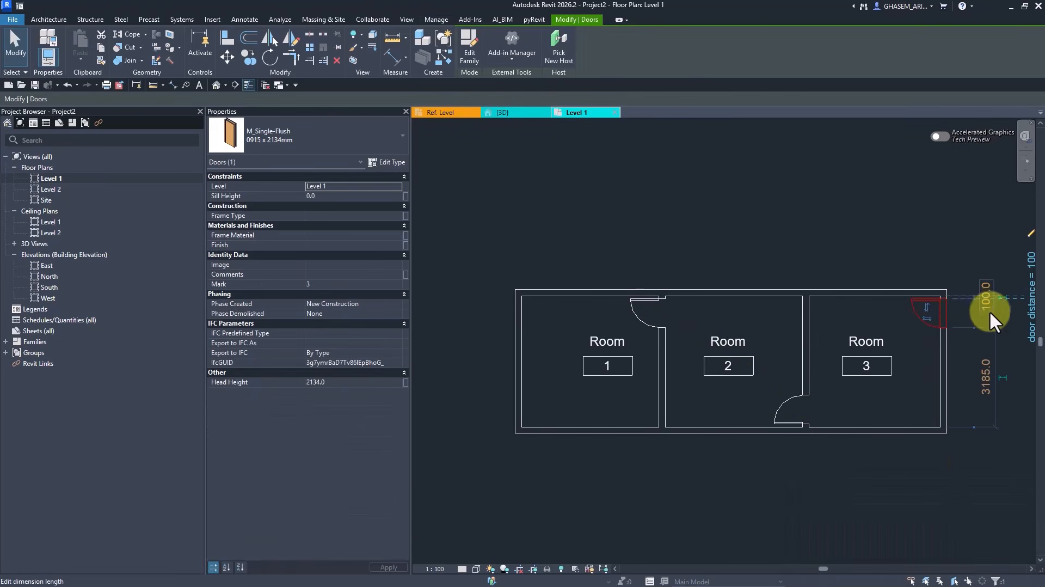
middle_click_drag(1008, 301, 971, 301)
key("Escape")
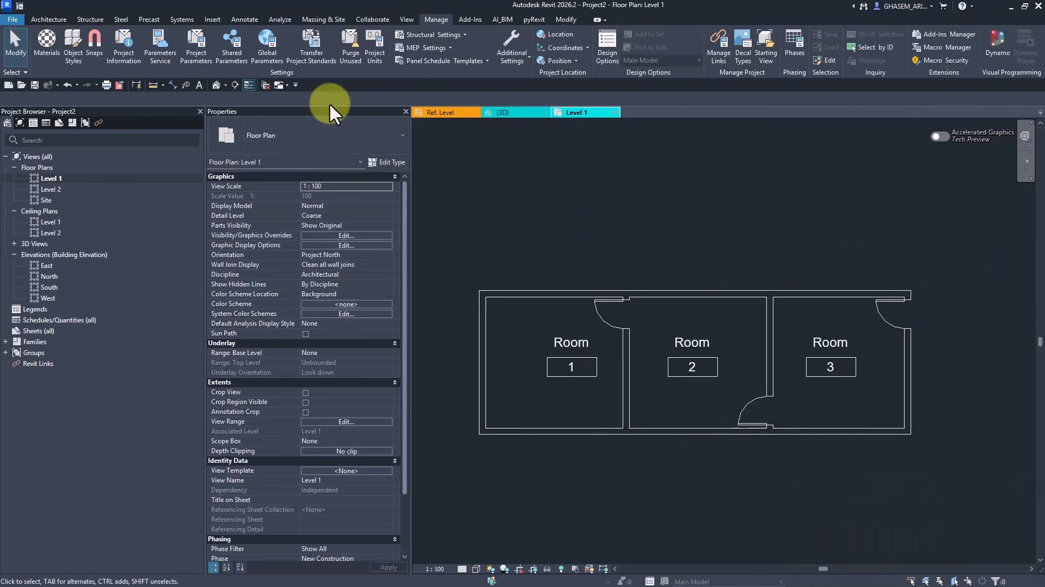
Step: Set the door distance global parameter to 1500 and apply it
left_click(273, 59)
left_click(367, 94)
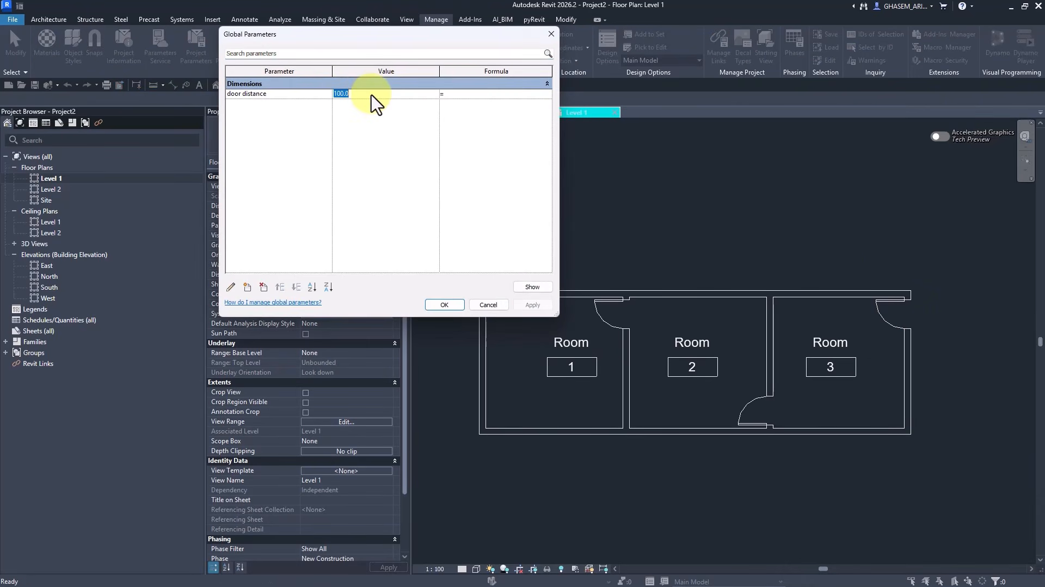
type("1500")
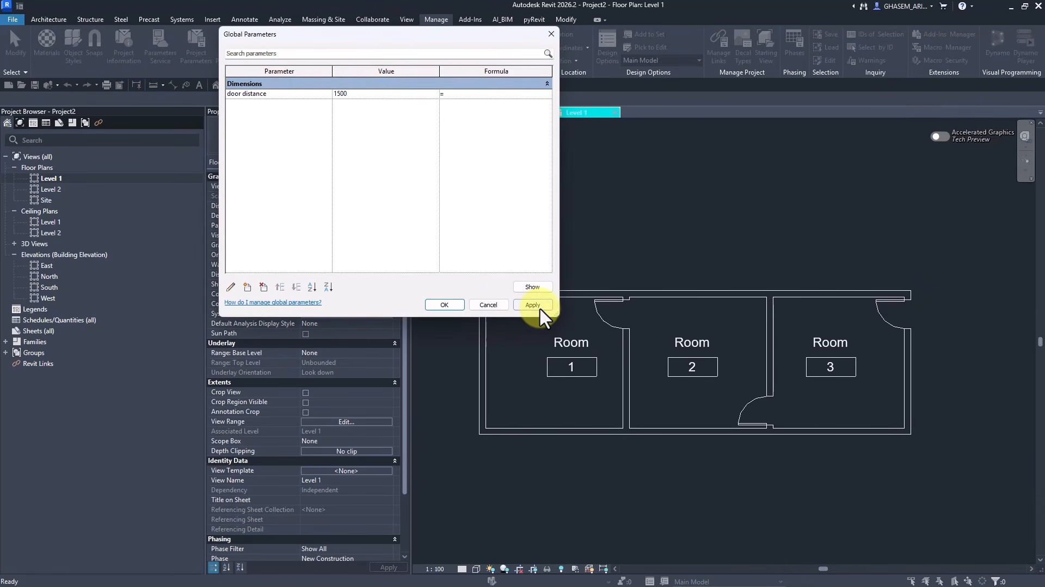
left_click(533, 306)
Step: Return the door distance global parameter to 100 and accept the change
left_click(368, 93)
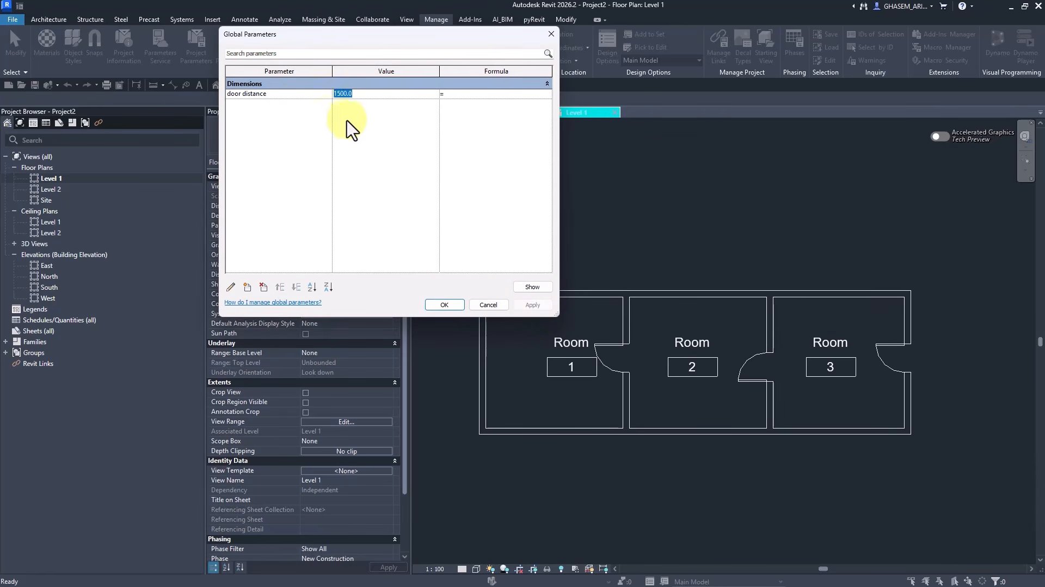
type("100")
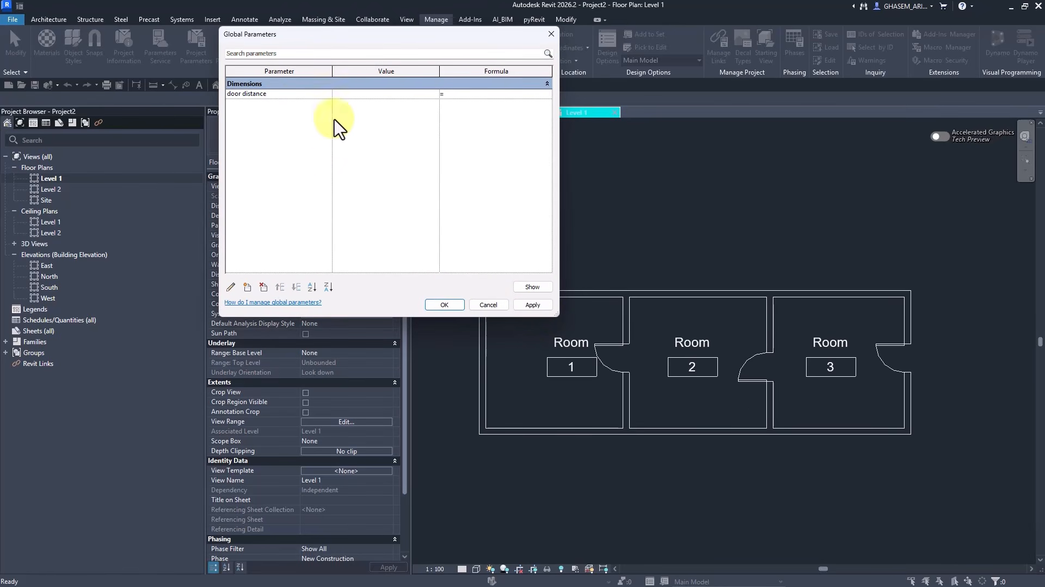
left_click(456, 304)
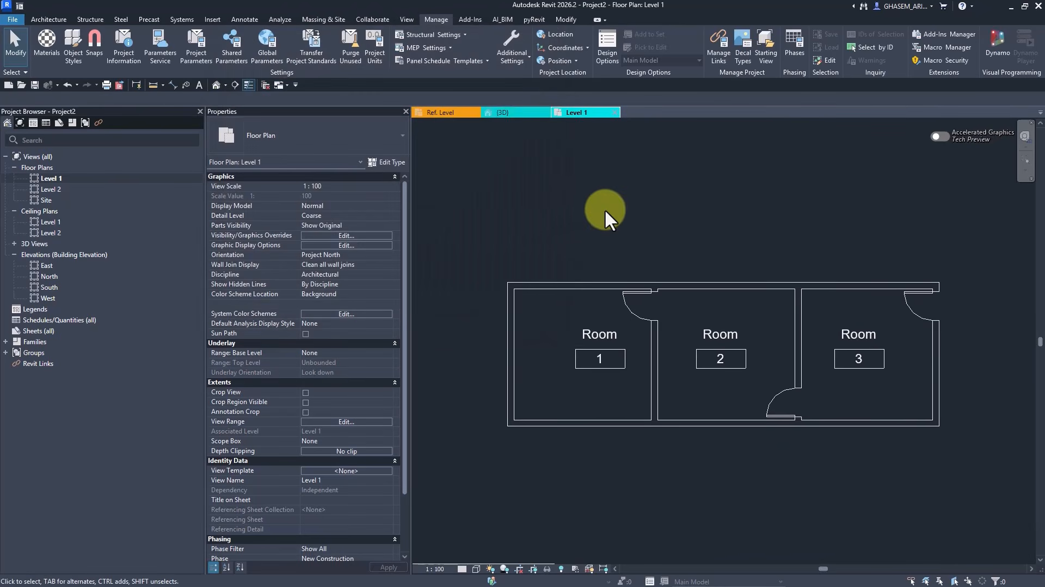
Step: Open the Level 1 ceiling plan
middle_click_drag(483, 225, 469, 195)
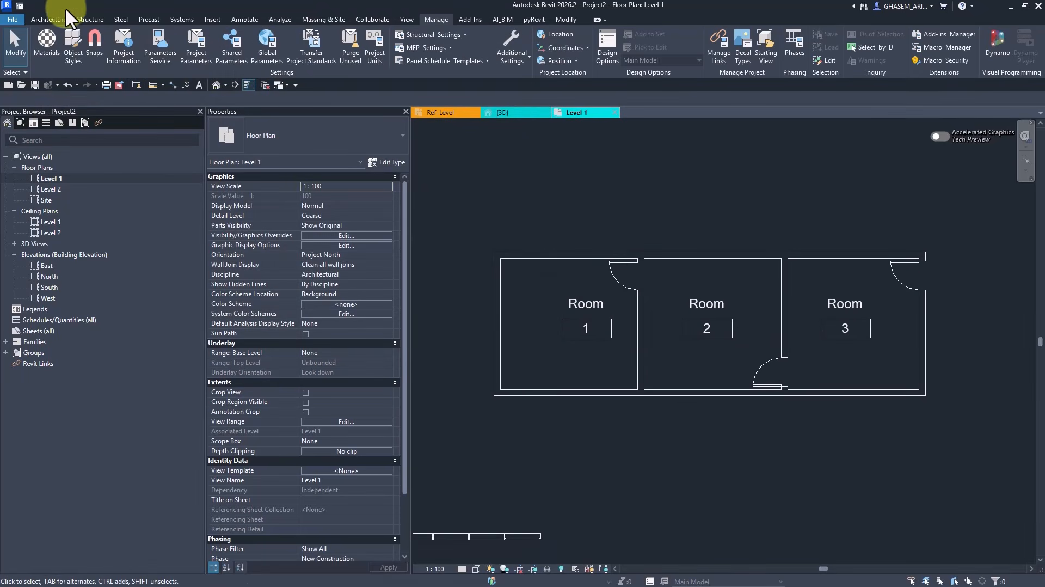
left_click(47, 21)
double_click(44, 220)
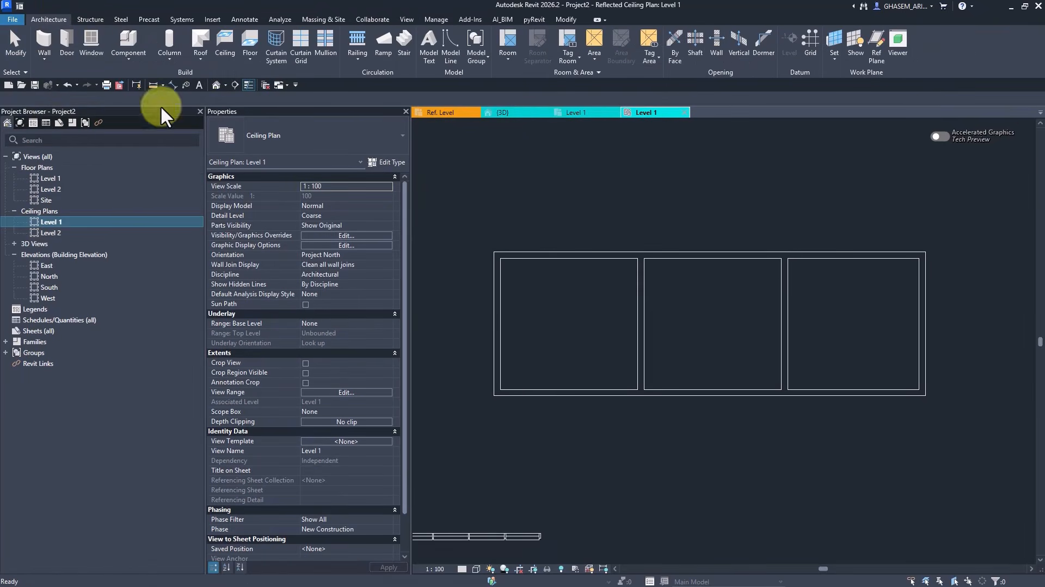
Step: Place automatic 600 x 600mm Grid compound ceilings in all three rooms
left_click(226, 35)
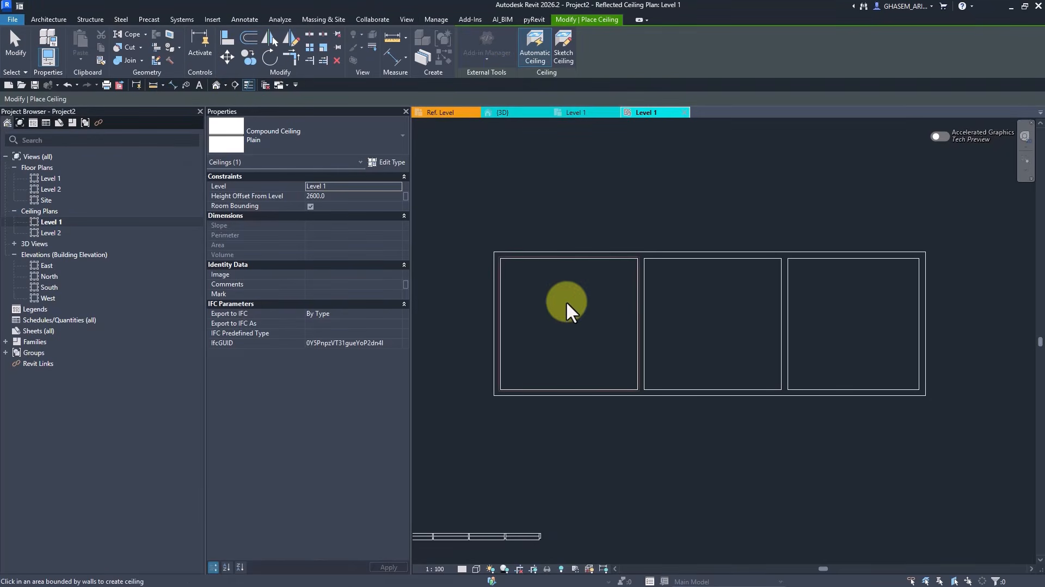
left_click(279, 131)
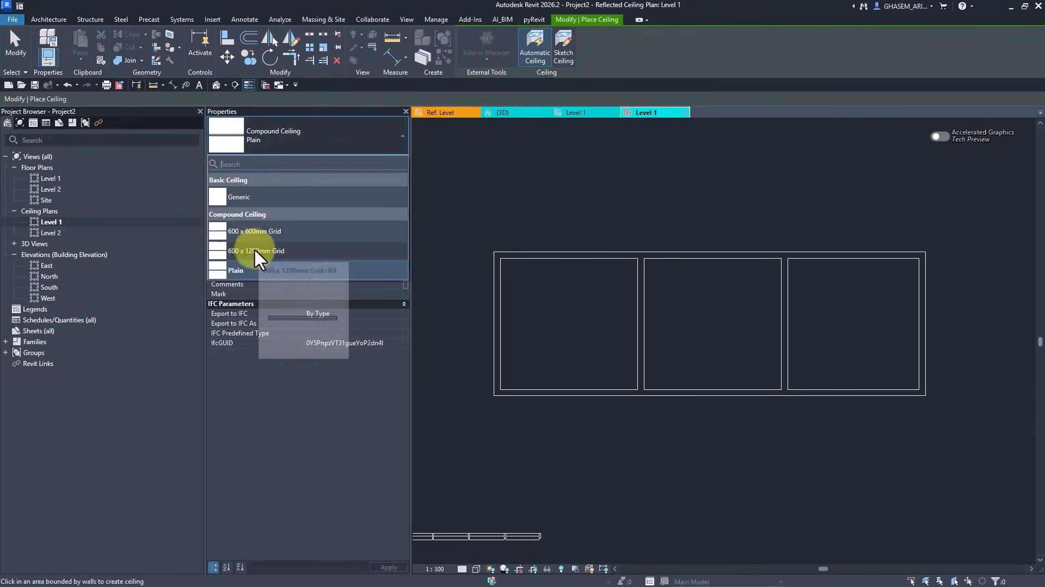
left_click(252, 231)
left_click(567, 309)
left_click(694, 311)
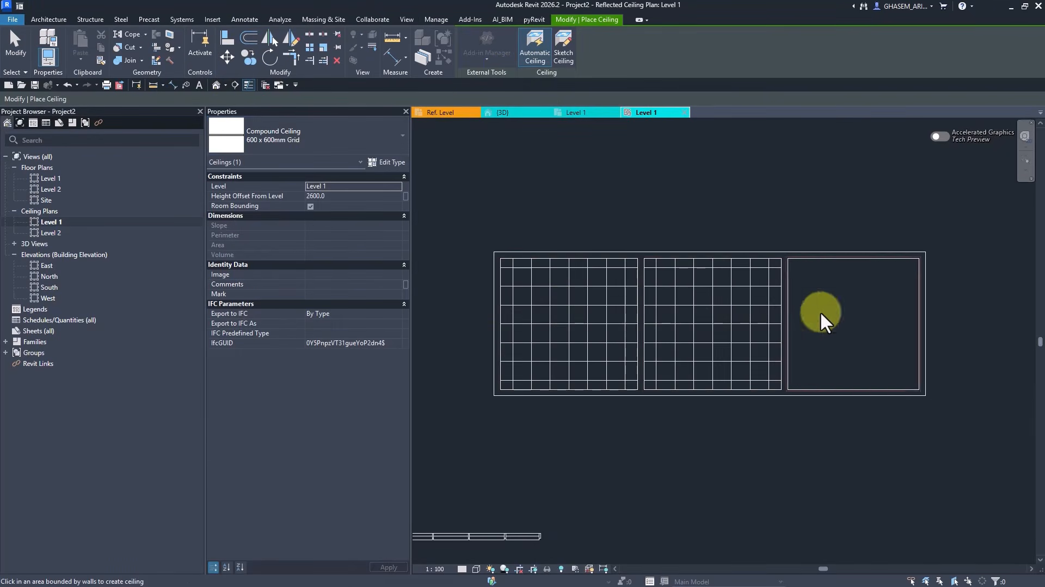
left_click(824, 318)
left_click(14, 44)
Step: Open the default 3D view and frame the three-room building so its ceilings can be seen from above
left_click(216, 85)
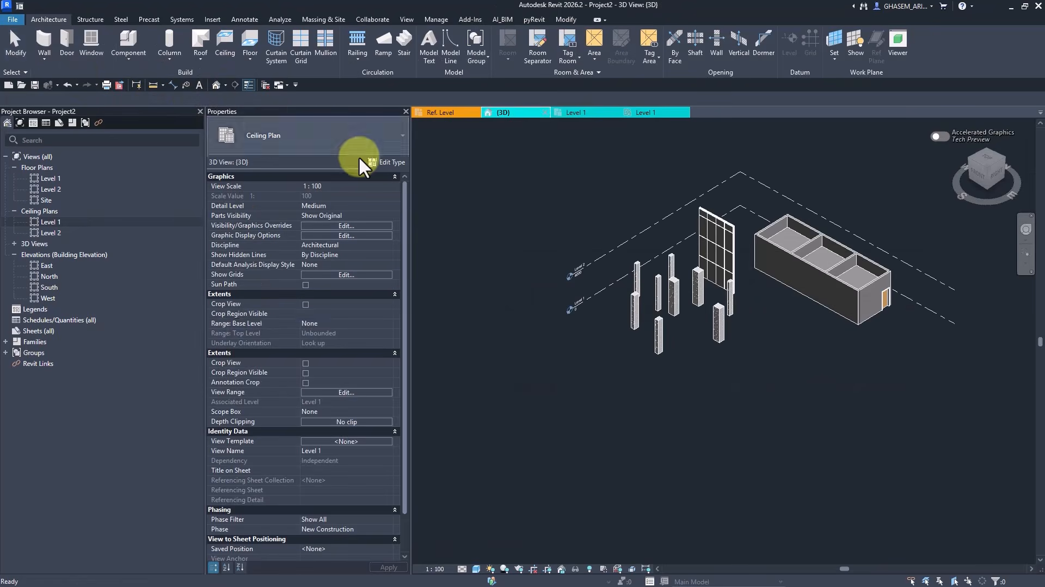
middle_click_drag(791, 359, 754, 365, "shift")
scroll(831, 259, "up", 4)
middle_click_drag(831, 258, 787, 269)
scroll(787, 270, "up", 1)
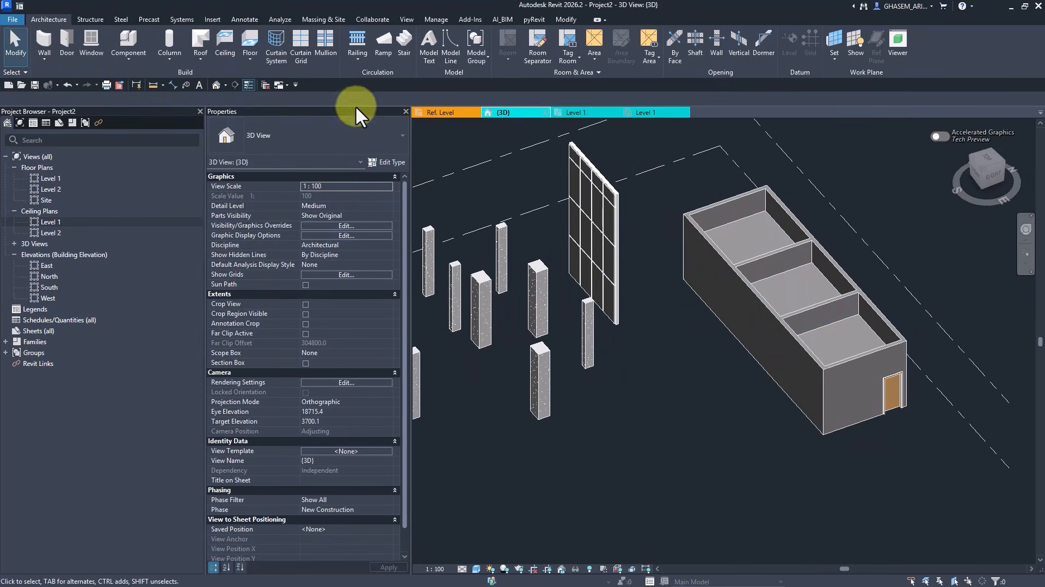
Step: Create a Length global parameter named ceiling_2600, grouped under Dimensions, and copy its name for reuse
left_click(436, 19)
left_click(268, 48)
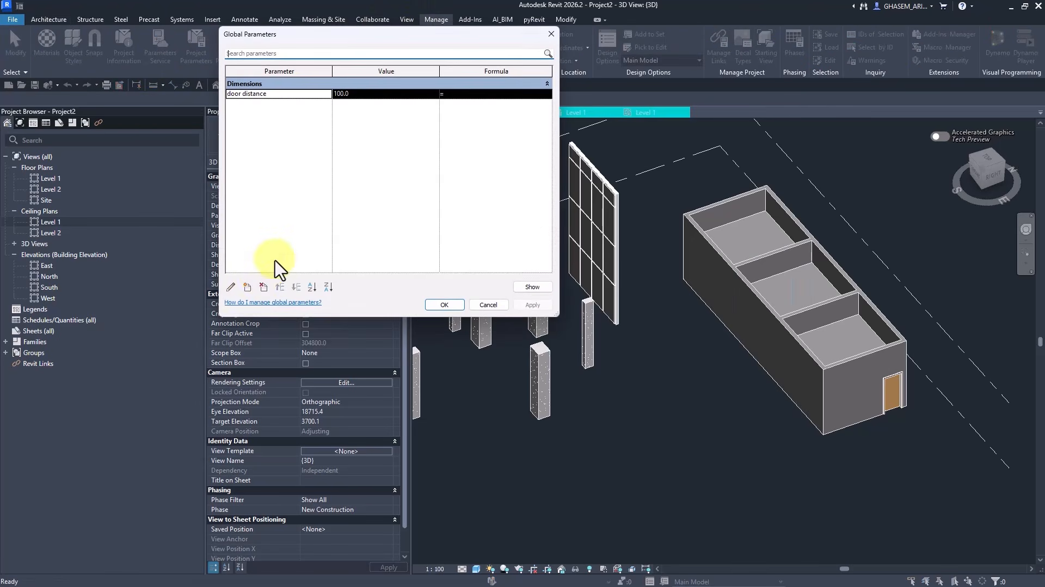
left_click(248, 287)
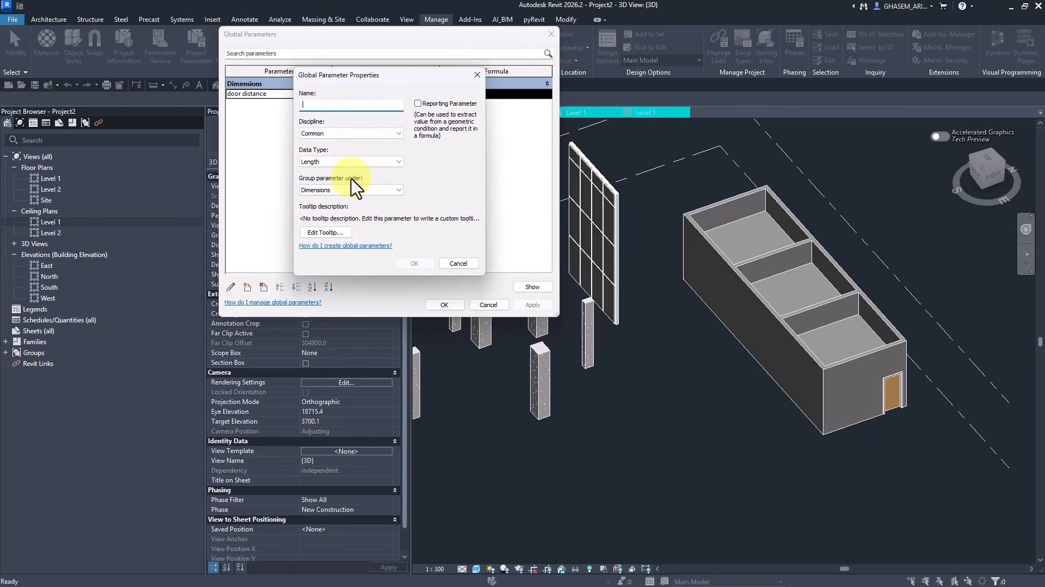
type("cei")
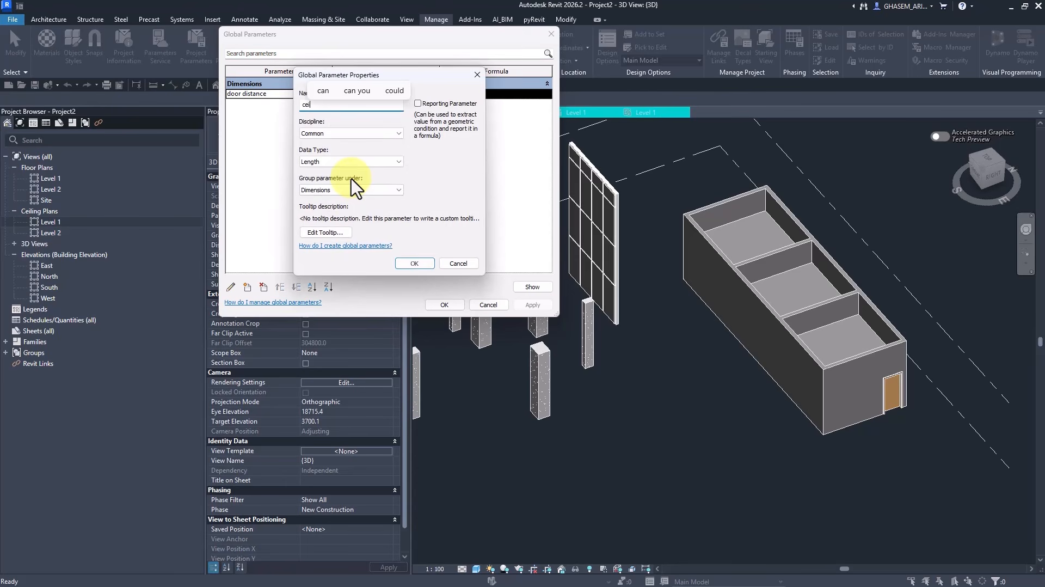
type("ling_26200")
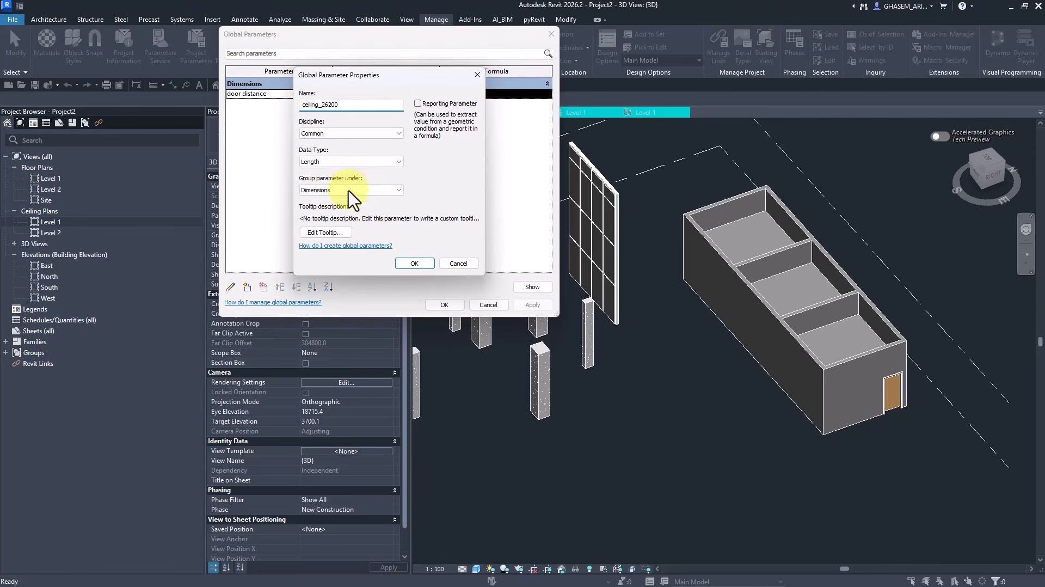
left_click_drag(322, 105, 417, 115)
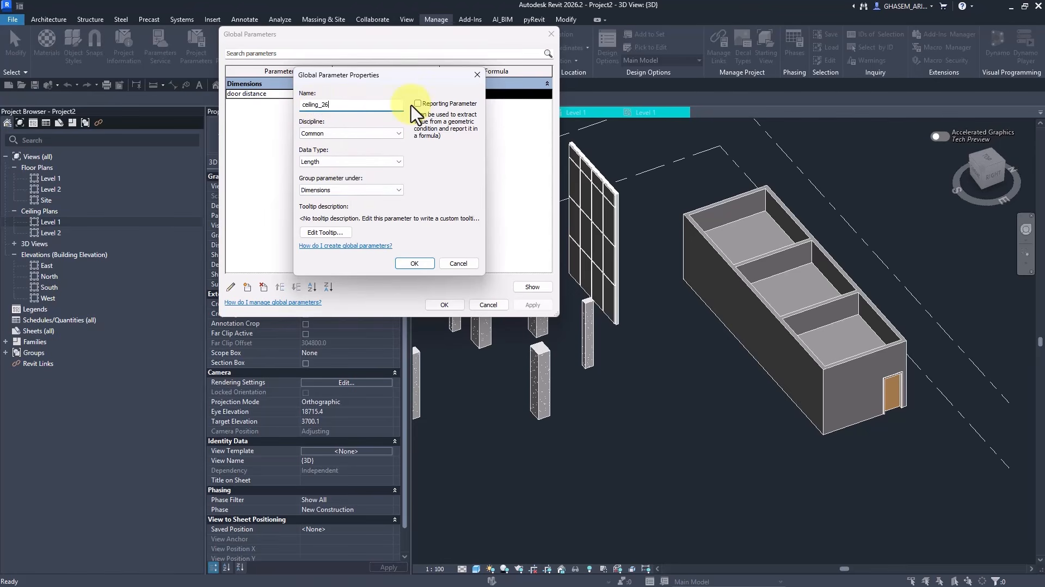
key("ctrl+a")
key("ctrl+c")
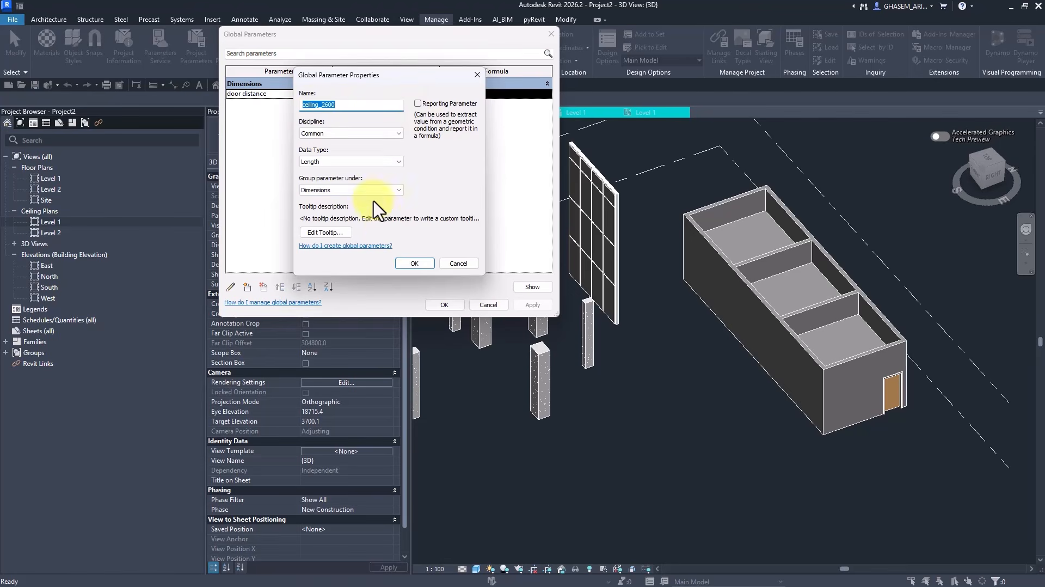
left_click(415, 264)
Step: Add a second Length global parameter named ceiling_2800
left_click(277, 104)
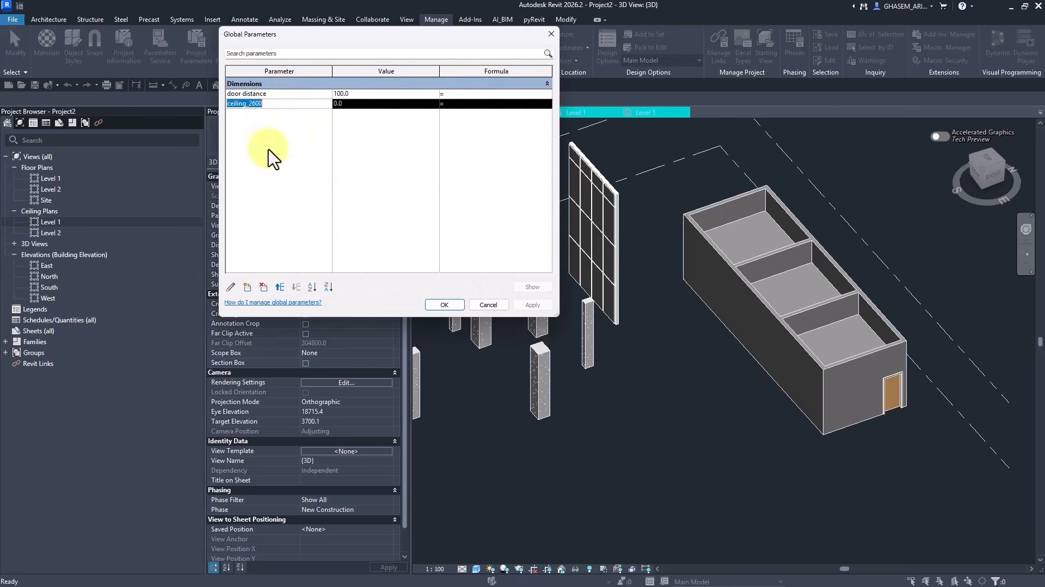
left_click(249, 287)
key("ctrl+v")
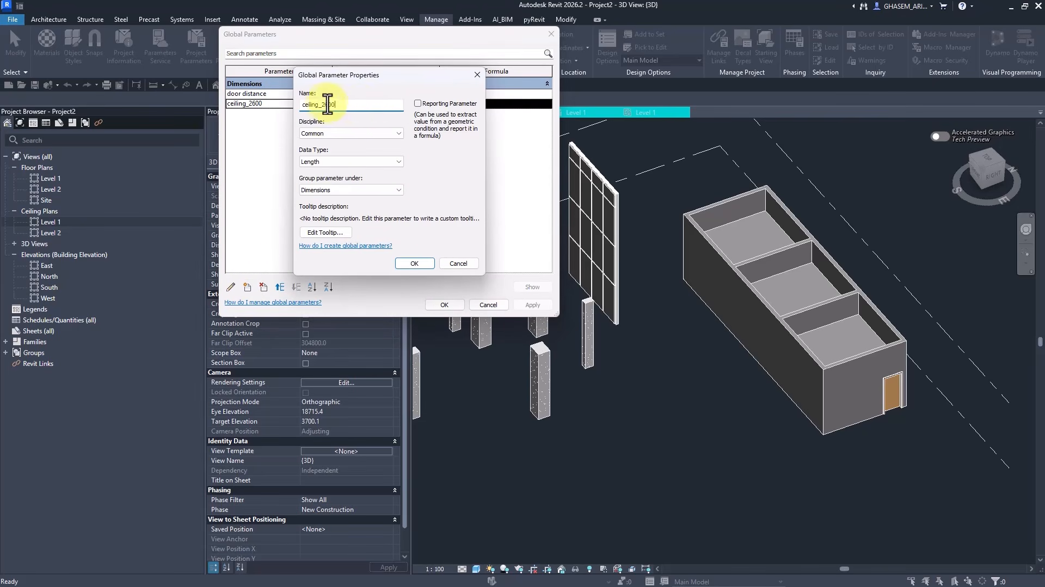
left_click_drag(329, 104, 322, 104)
type("800")
left_click(415, 264)
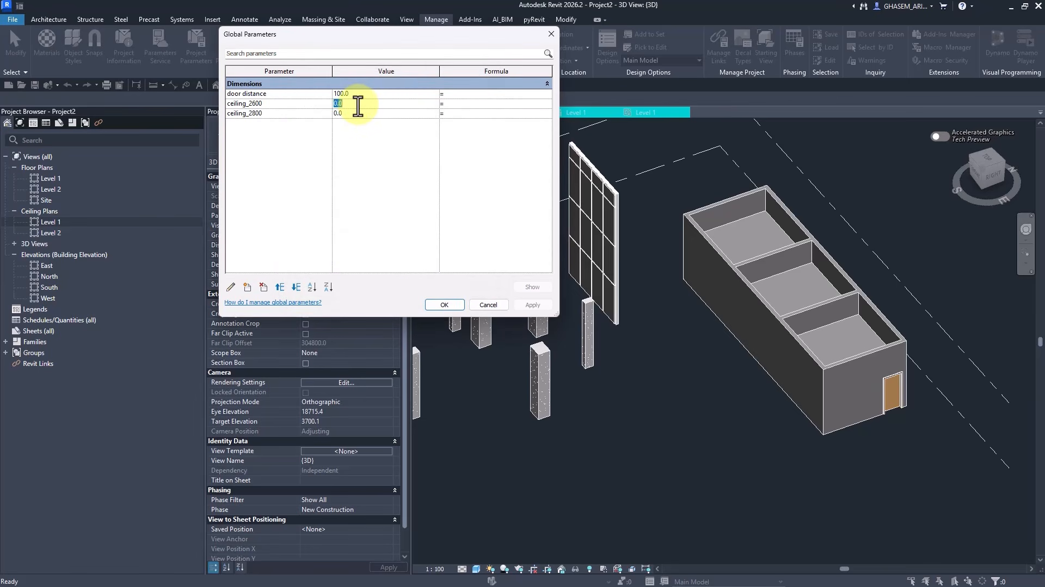
Step: Set ceiling_2600 to 2600 and ceiling_2800 to 2800, and accept the global parameters
key("BackSpace")
type("2600")
left_click(349, 116)
type("2800")
left_click(444, 305)
Step: Associate the Height Offset From Level of the ceilings in the two end rooms with the global parameter ceiling_2800
left_click(734, 237)
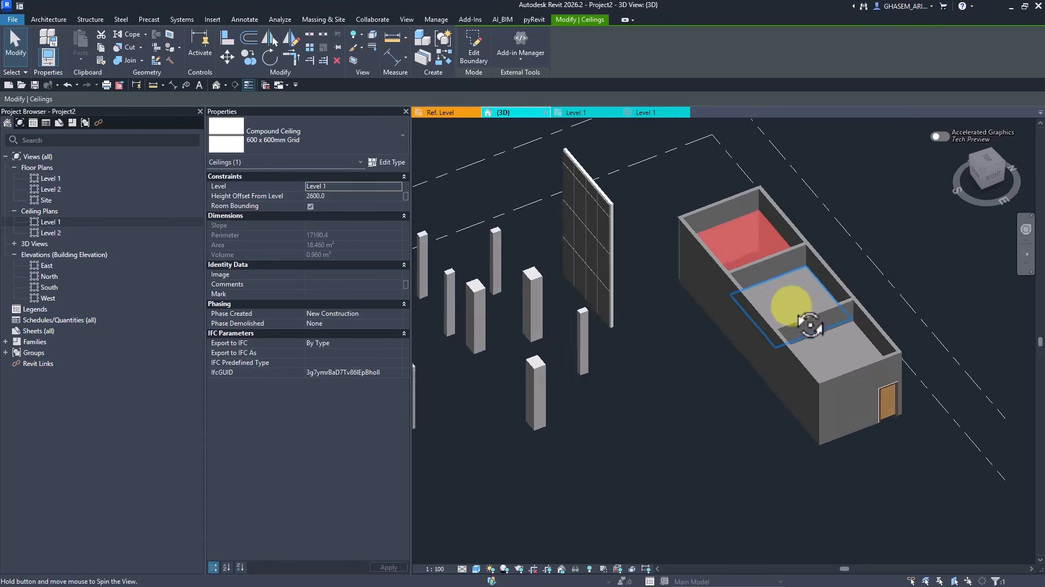
left_click(839, 343, "ctrl")
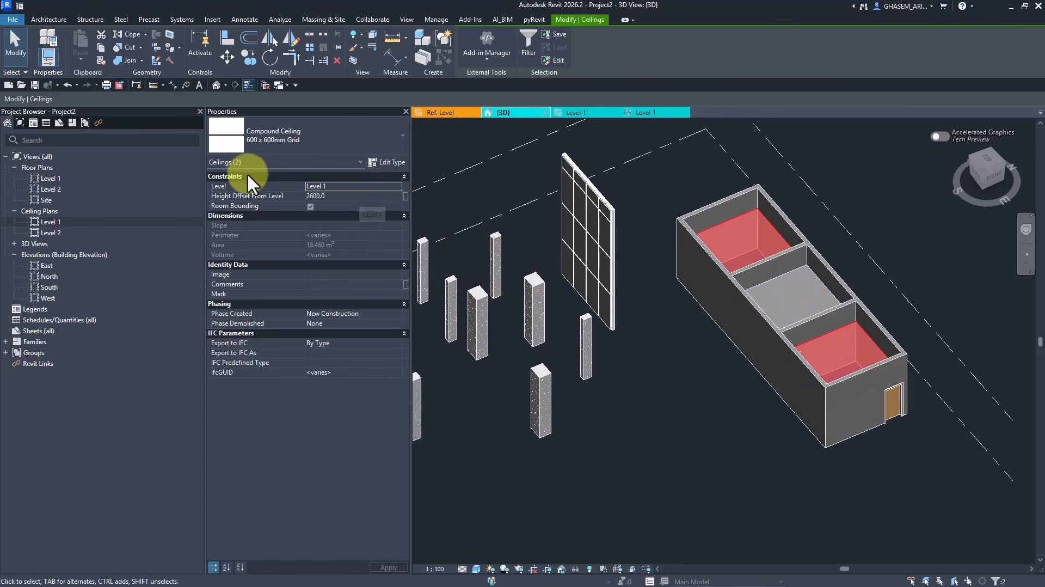
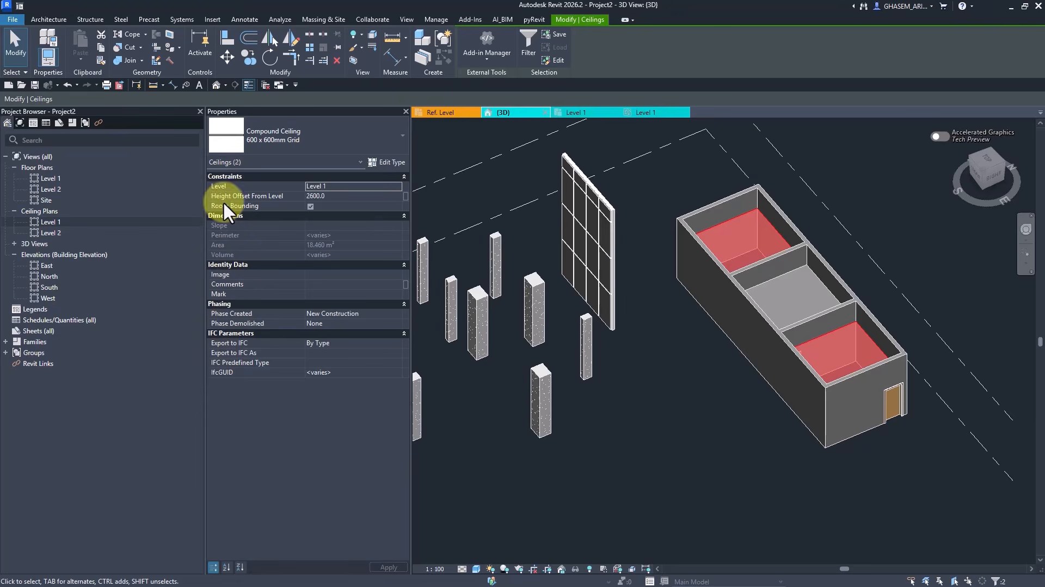
left_click(404, 196)
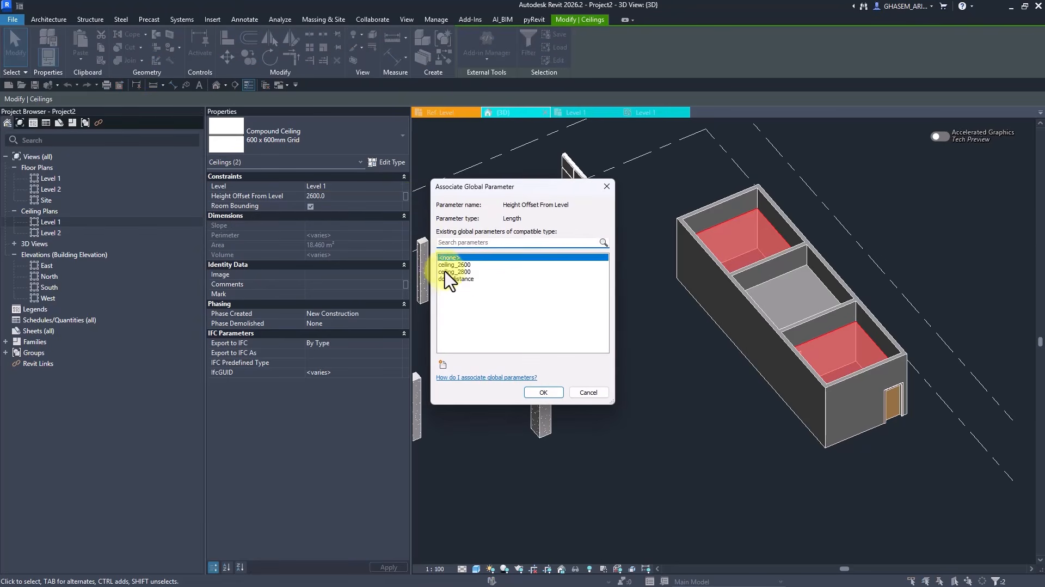
left_click(461, 272)
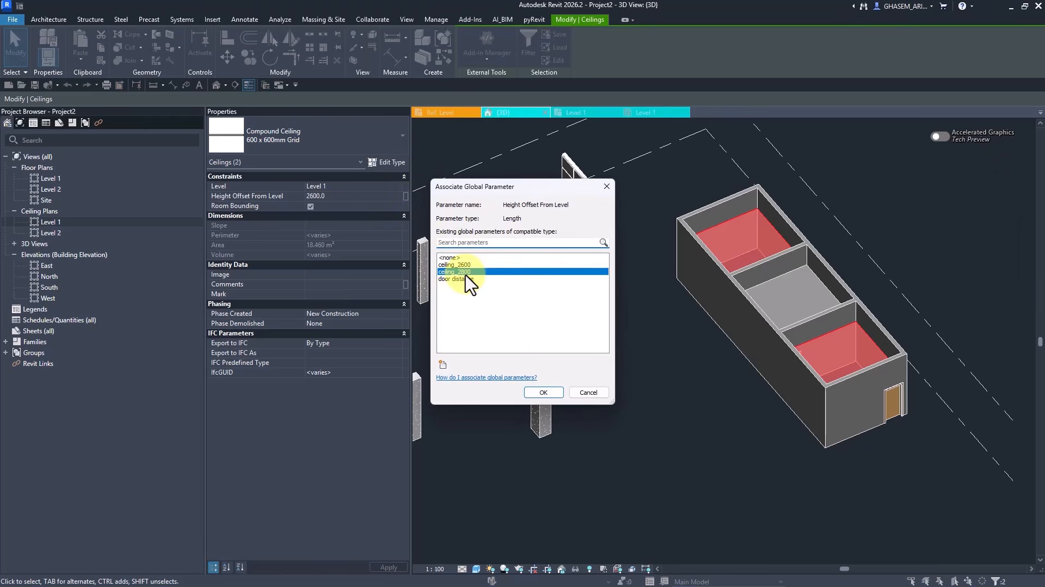
left_click(543, 392)
Step: Associate the middle room ceiling's Height Offset From Level with the global parameter ceiling_2600
left_click(781, 288)
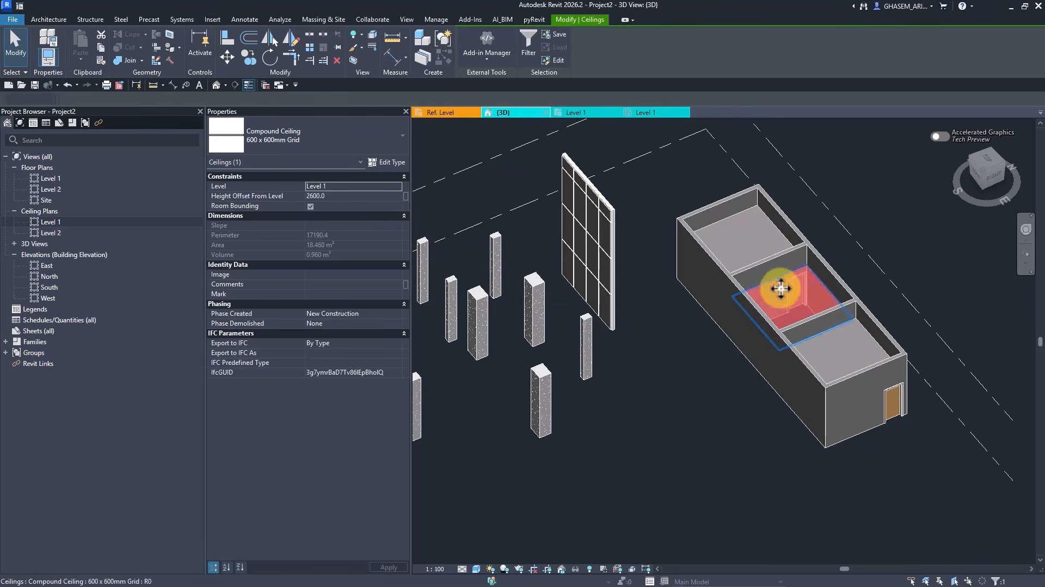
left_click(406, 195)
left_click(463, 265)
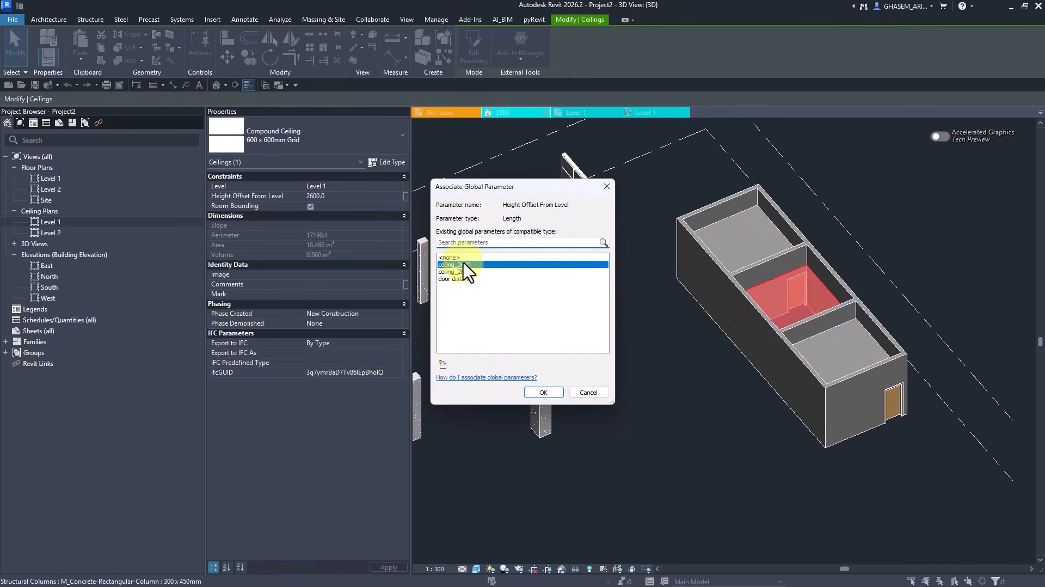
left_click(539, 394)
left_click(753, 462)
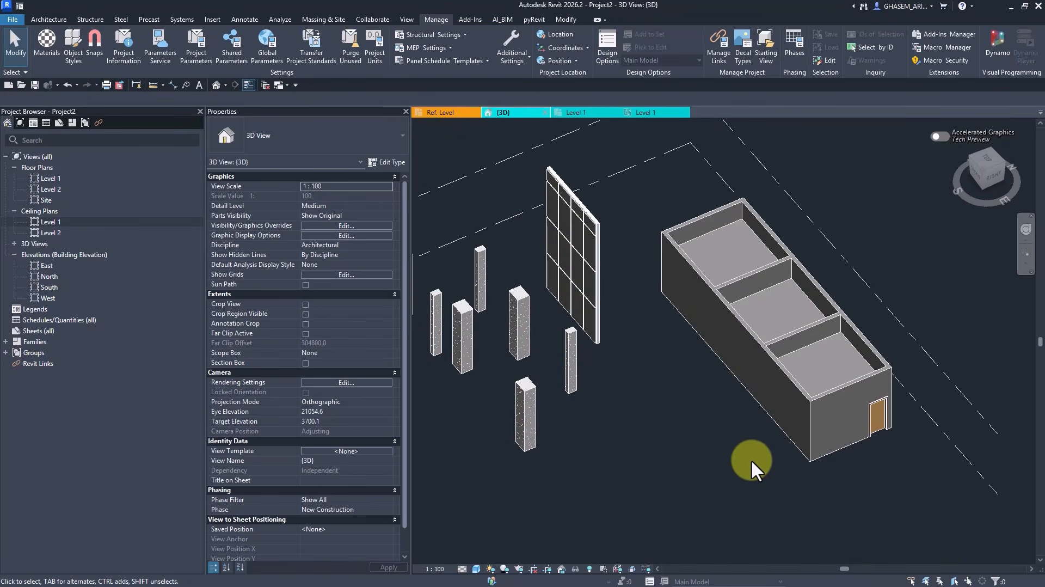
Step: Set the global parameter ceiling_2600 to 2400 and apply it to the model
middle_click_drag(751, 460, 770, 475)
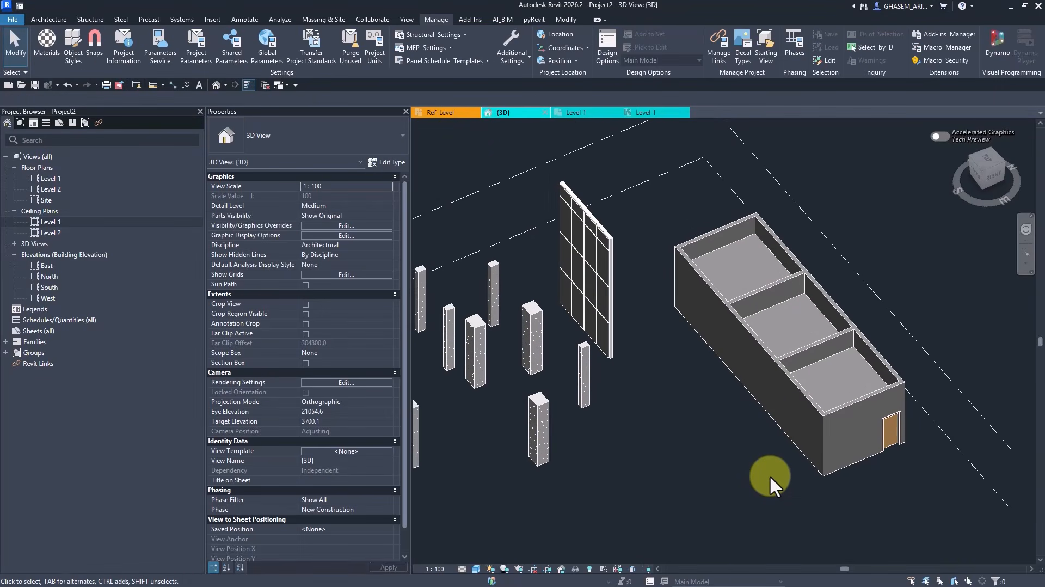
scroll(769, 475, "up", 3)
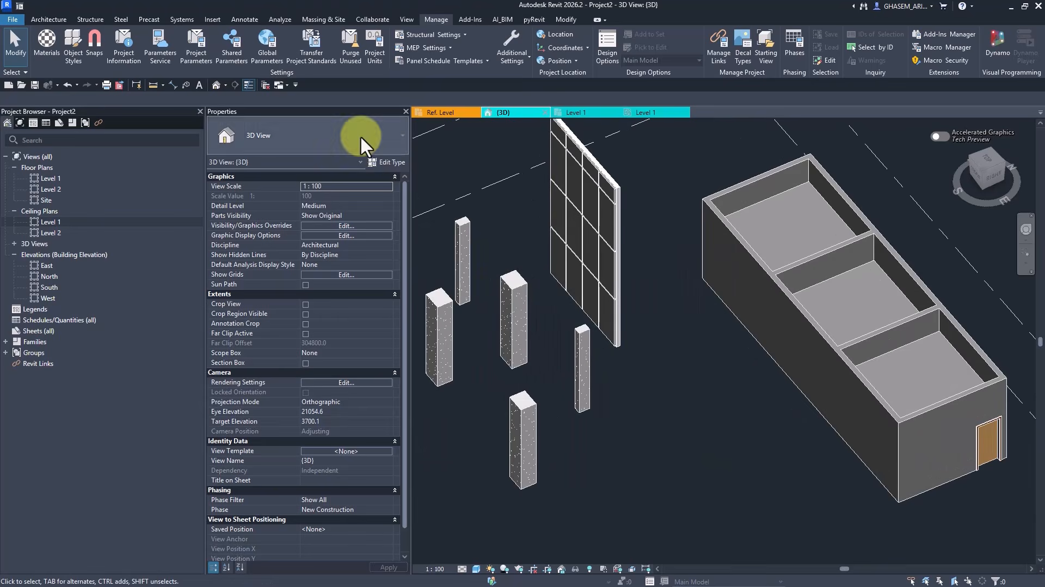
left_click(266, 50)
left_click(361, 95)
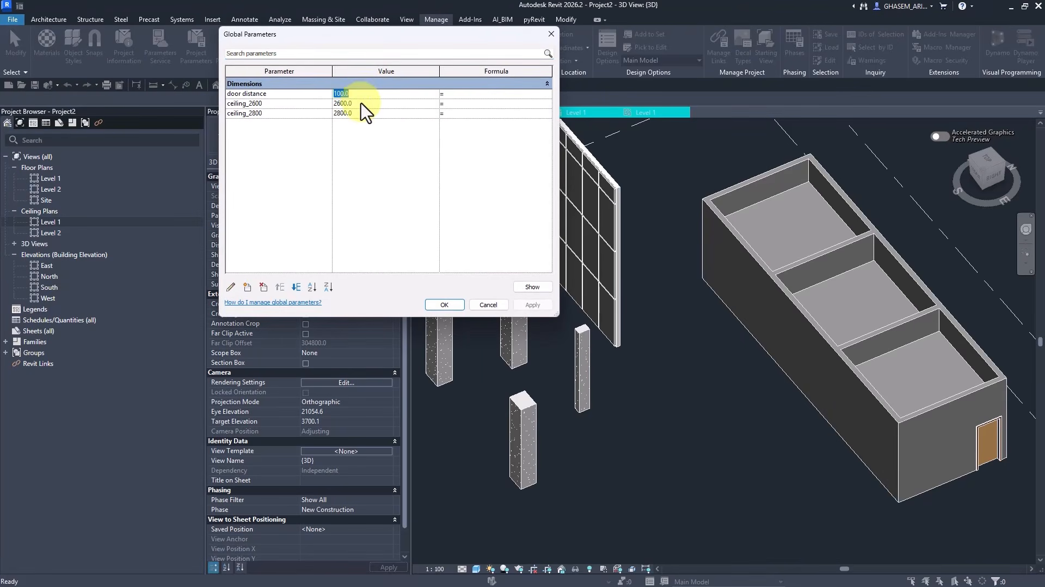
left_click(361, 103)
type("2400")
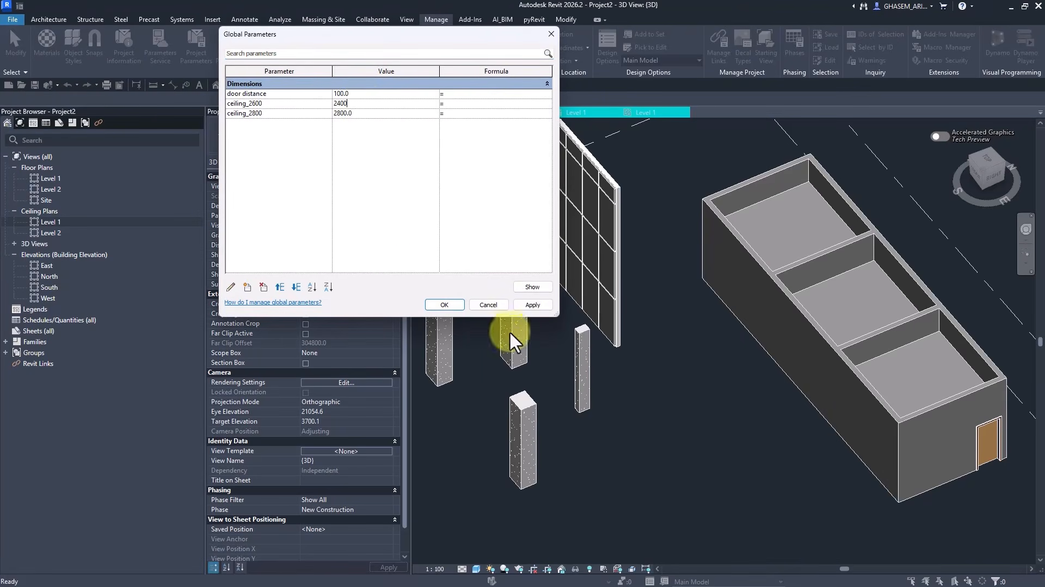
left_click(532, 305)
Step: Set the global parameter ceiling_2800 to 3200, apply it and accept the global parameters
left_click(363, 114)
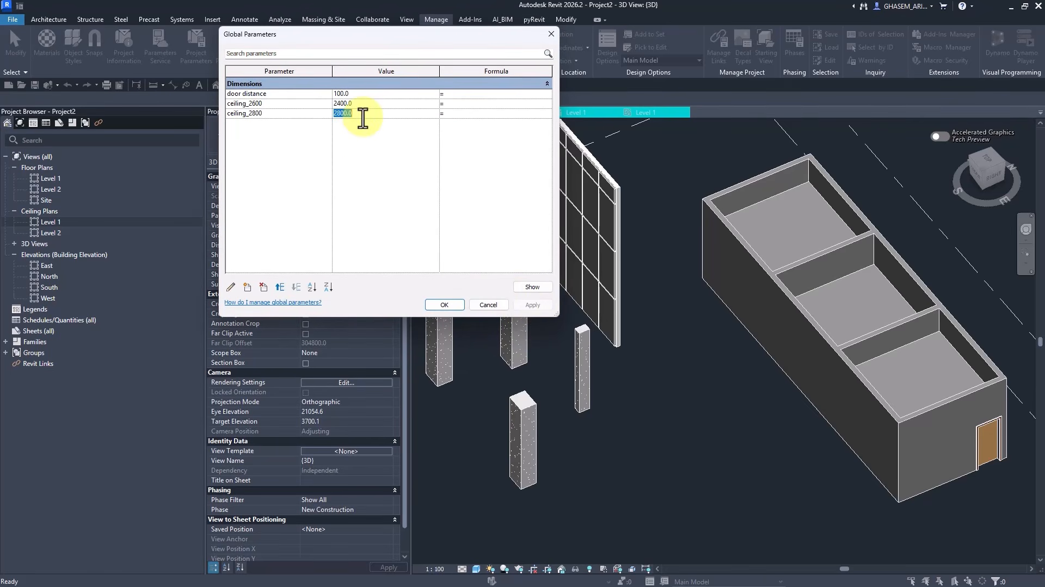
type("3200")
left_click(532, 305)
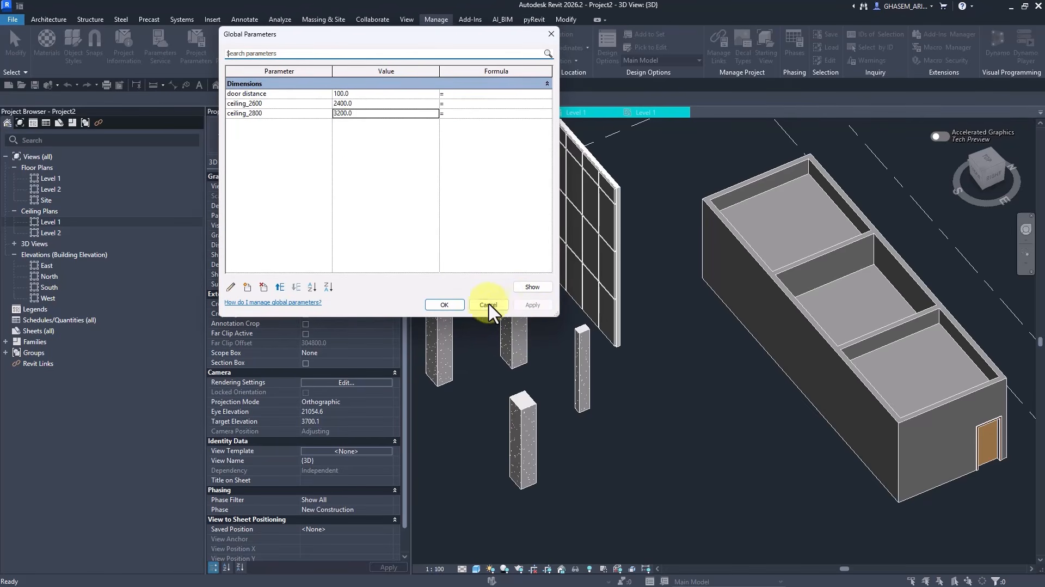
left_click(452, 306)
Step: Examine the ceilings of the three rooms from several angles to compare their heights
middle_click_drag(742, 415, 661, 250, "shift")
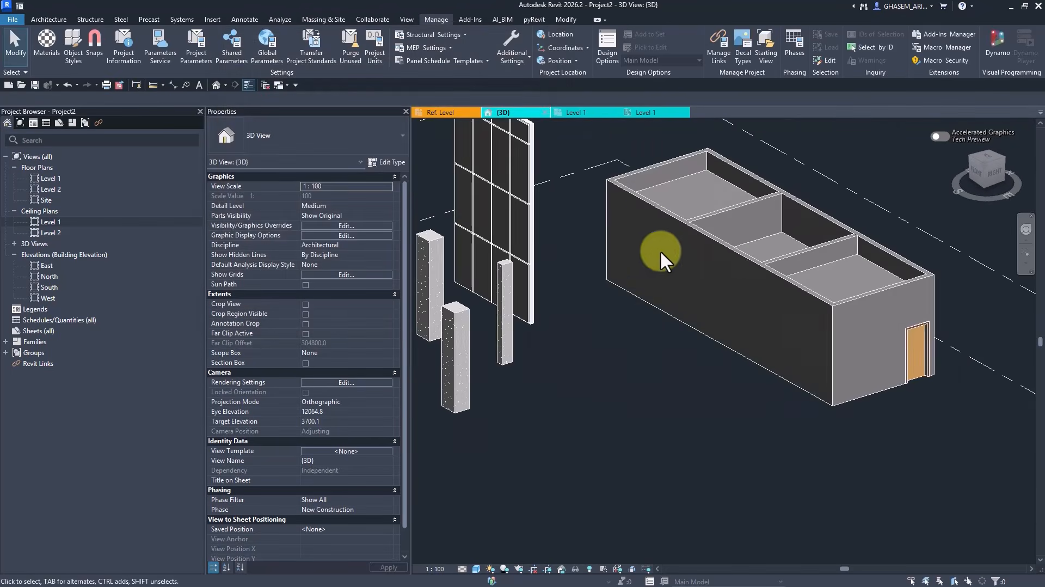
mouse_move(773, 283)
middle_mouse_down("shift")
mouse_move(807, 306)
mouse_move(779, 283)
middle_mouse_up("shift")
left_click(779, 283)
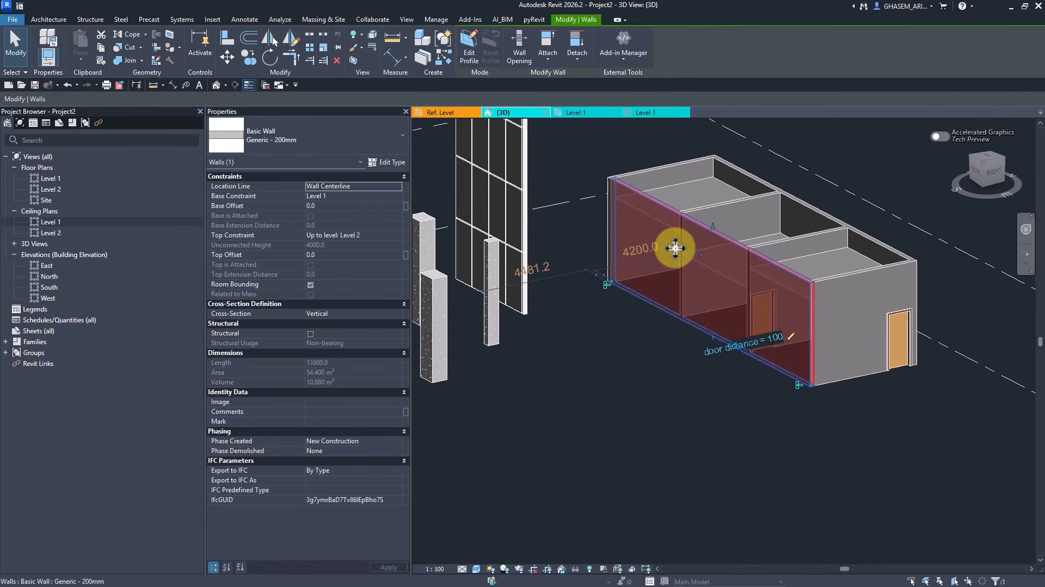
left_click(642, 390)
middle_click_drag(641, 390, 647, 401, "shift")
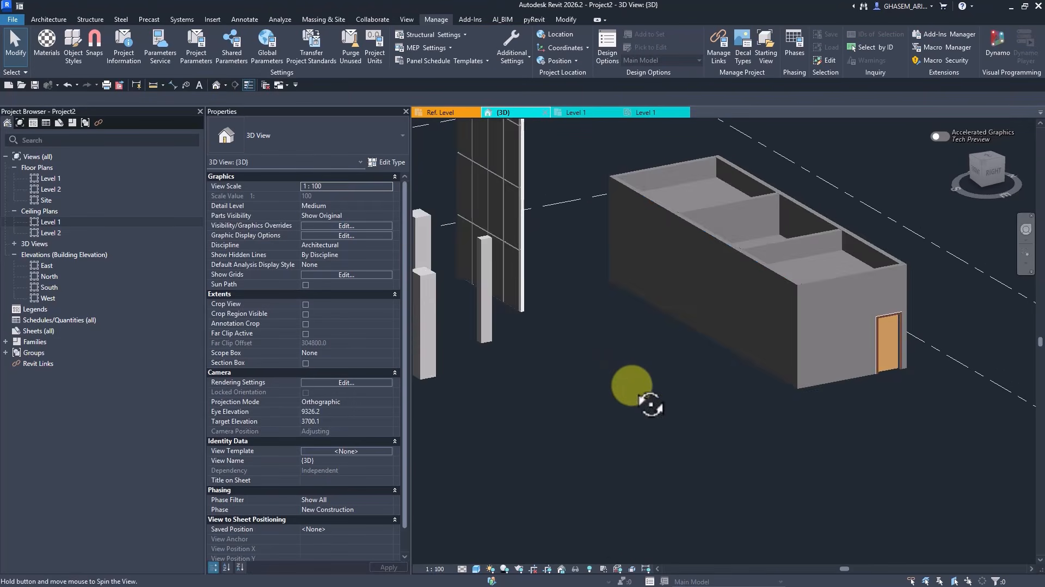
middle_click_drag(706, 226, 677, 226, "shift")
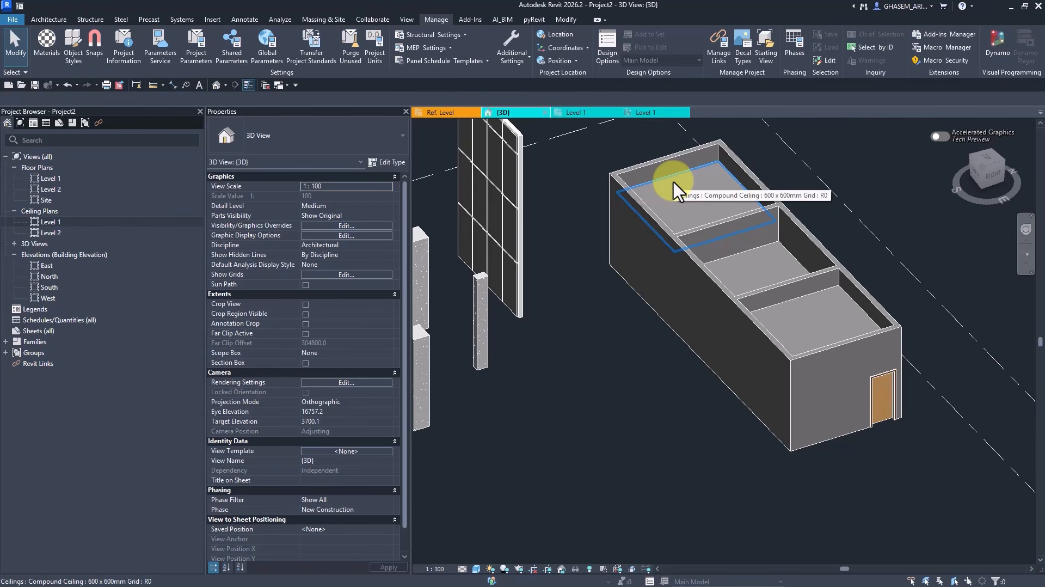
middle_click_drag(670, 222, 718, 419, "shift")
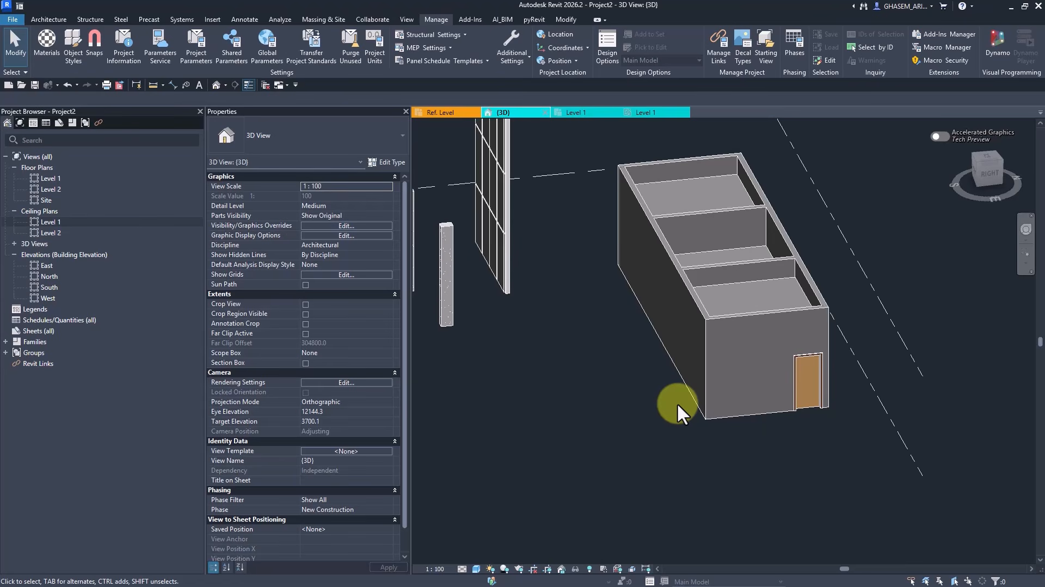
middle_click_drag(633, 420, 698, 439, "shift")
Step: Open the family of a curtain panel in the storefront curtain wall for editing
scroll(561, 335, "up", 4)
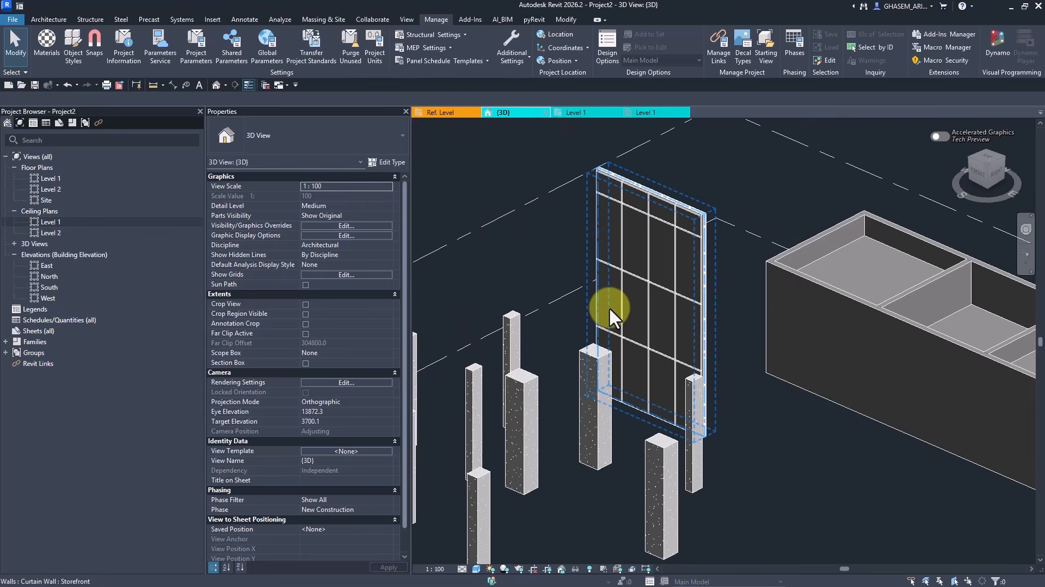
left_click(609, 306)
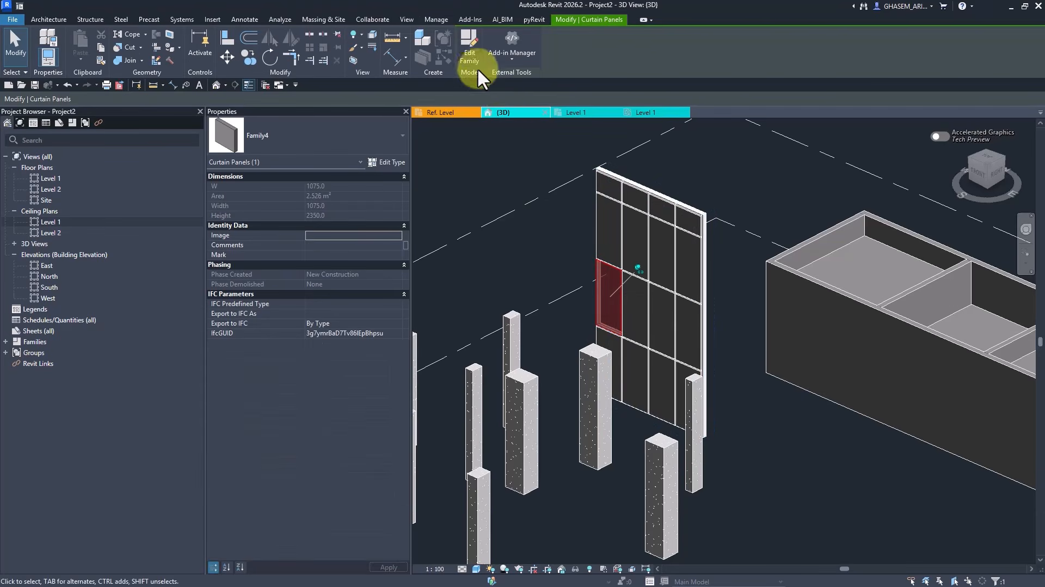
left_click(469, 49)
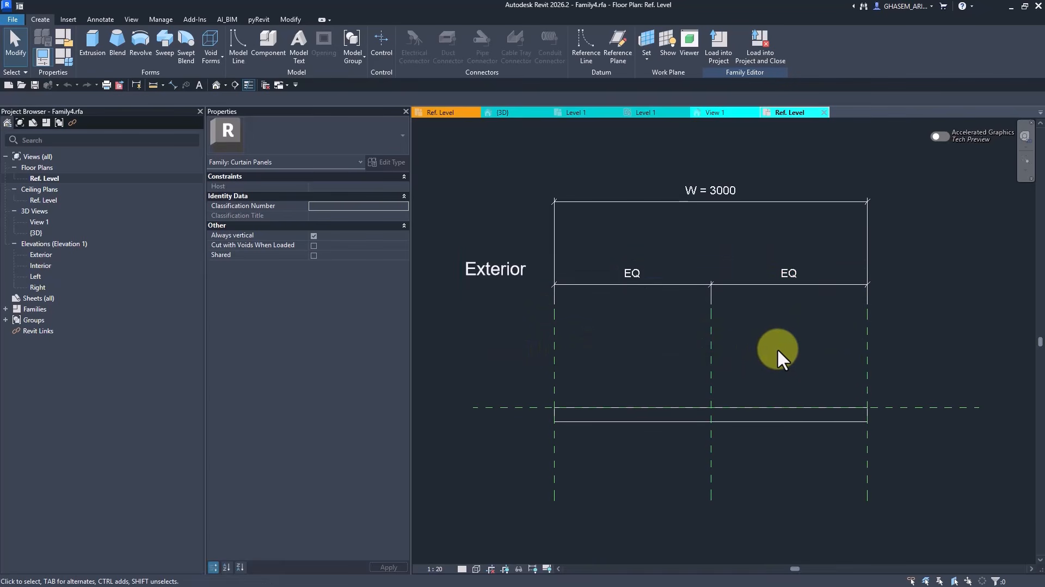
middle_click_drag(836, 353, 898, 359)
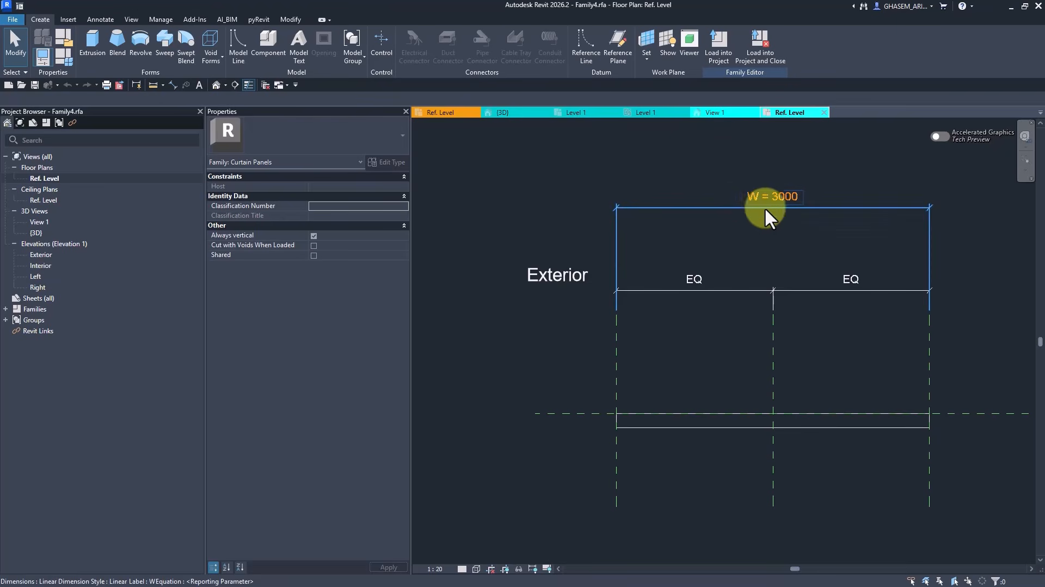
Step: Open the panel family's Exterior elevation and frame the whole panel outline
double_click(42, 256)
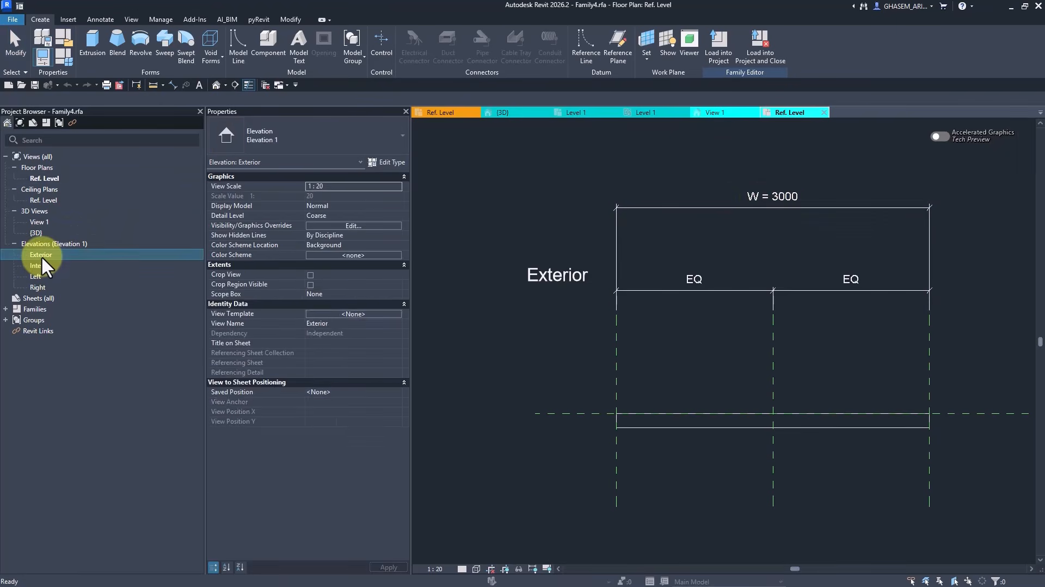
middle_click_drag(613, 243, 612, 242)
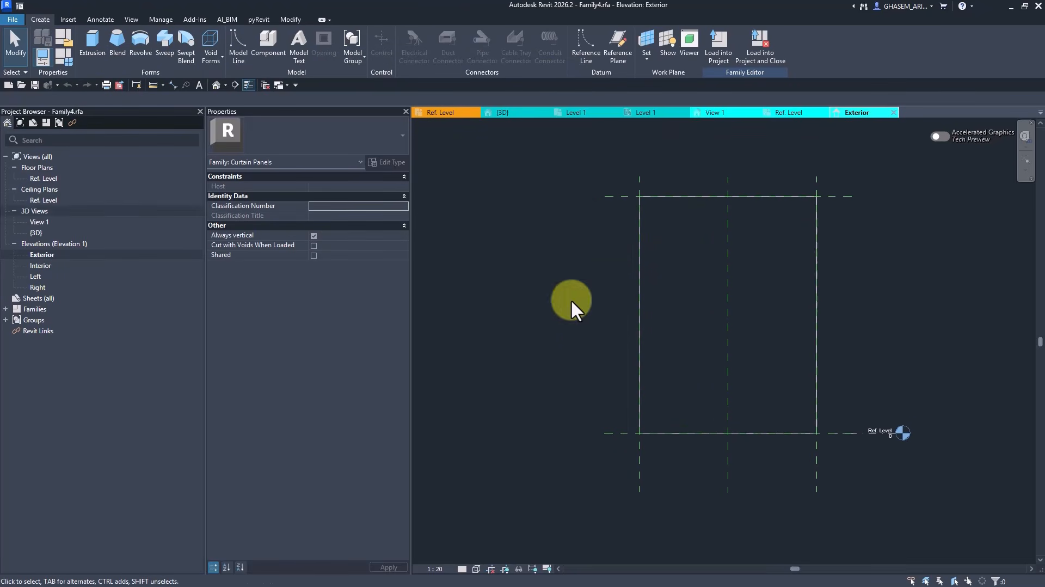
middle_click_drag(607, 287, 616, 280)
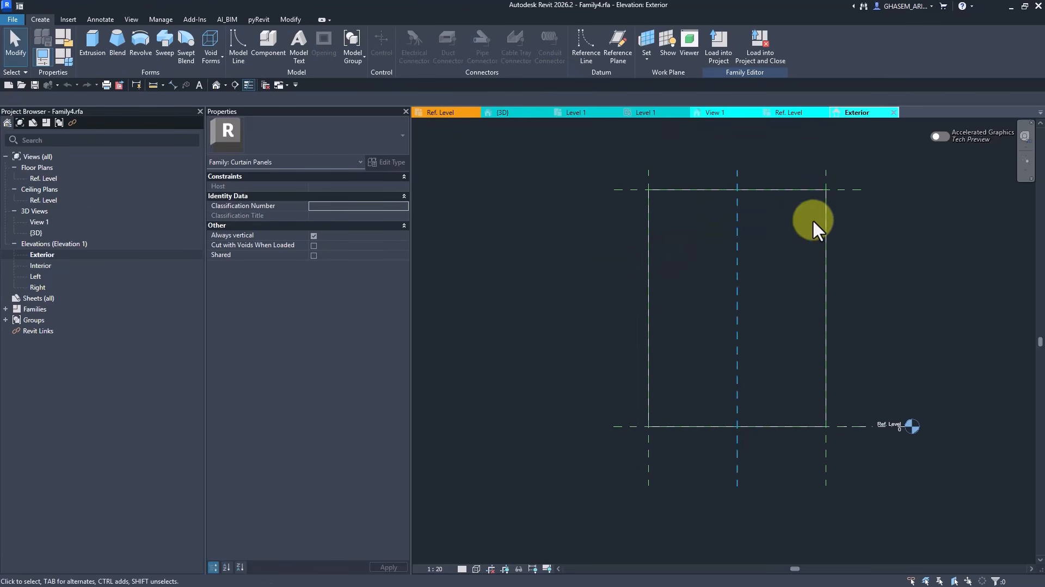
Step: Check the curtain panel family's existing dimension parameters in Family Types, and close the dialog without changes
left_click(69, 59)
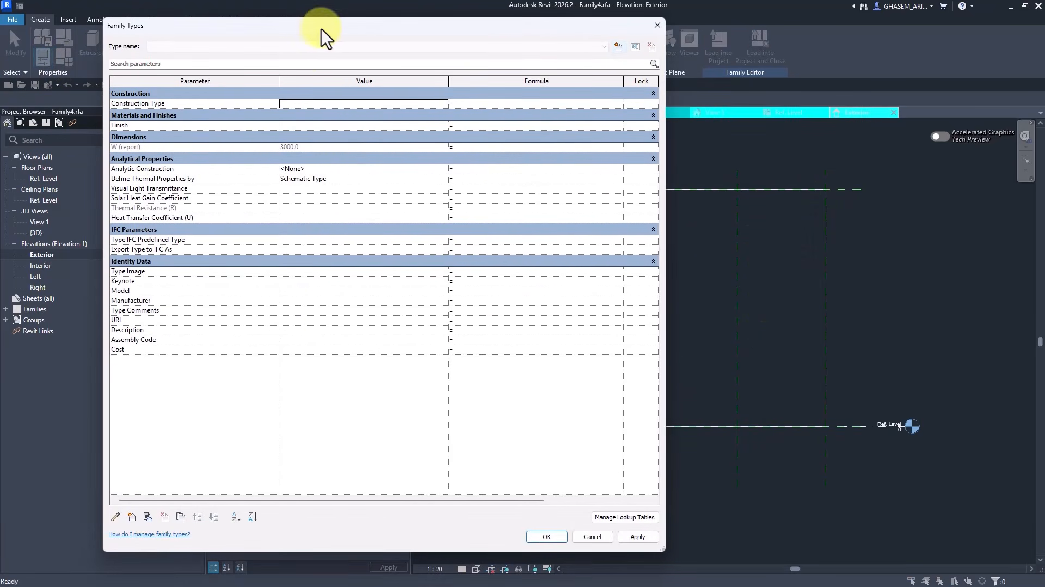
left_click_drag(324, 25, 258, 21)
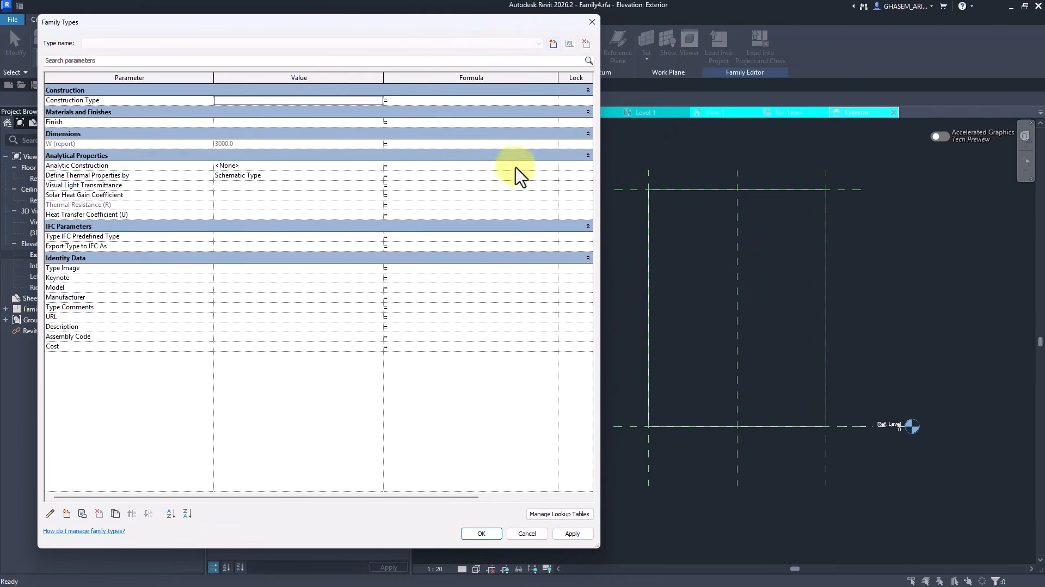
left_click(592, 22)
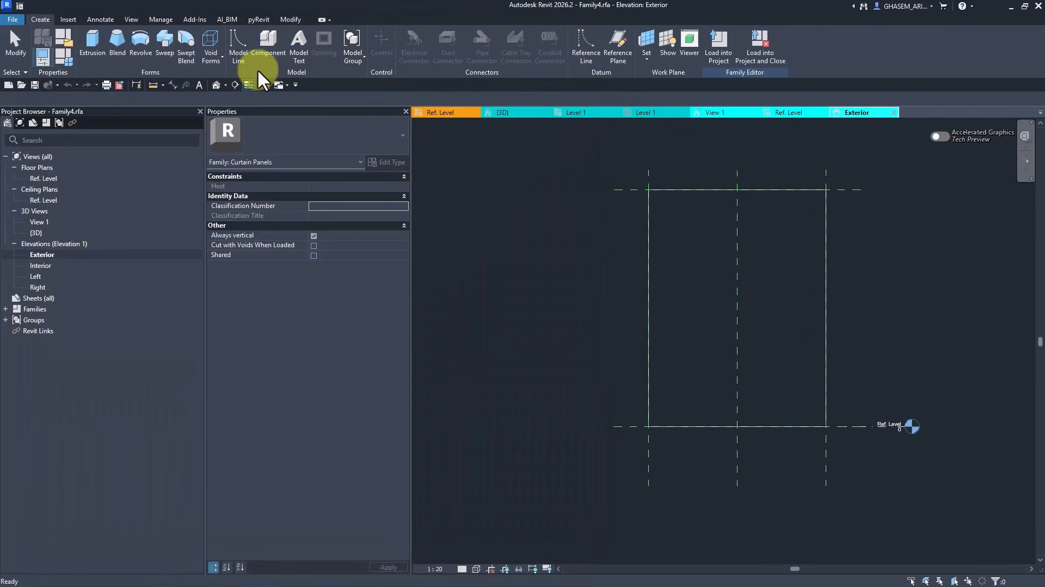
Step: Add an aligned dimension for the panel's height between its top and bottom reference planes
left_click(175, 85)
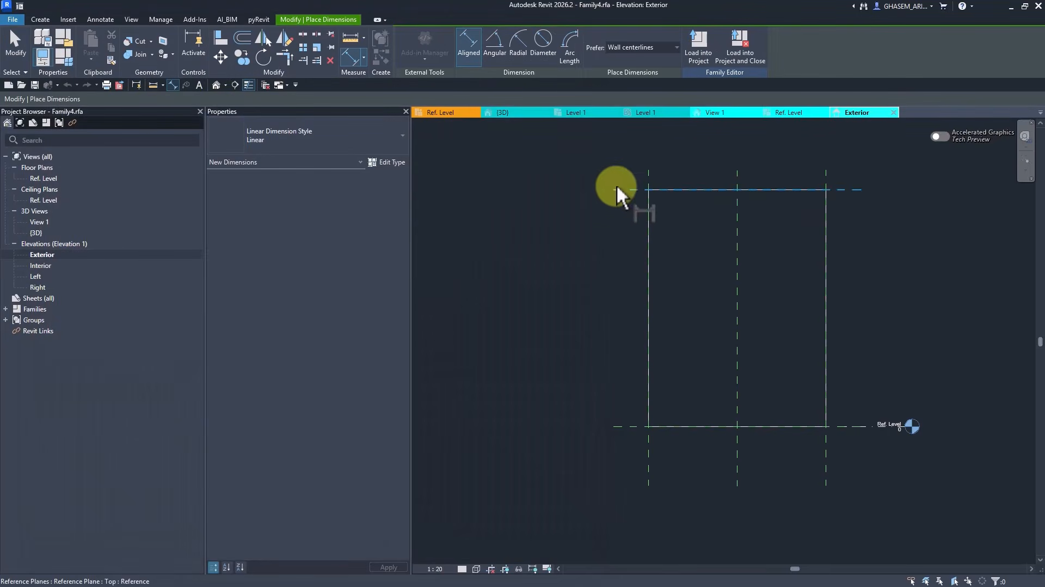
left_click(618, 190)
left_click(622, 424)
left_click(610, 375)
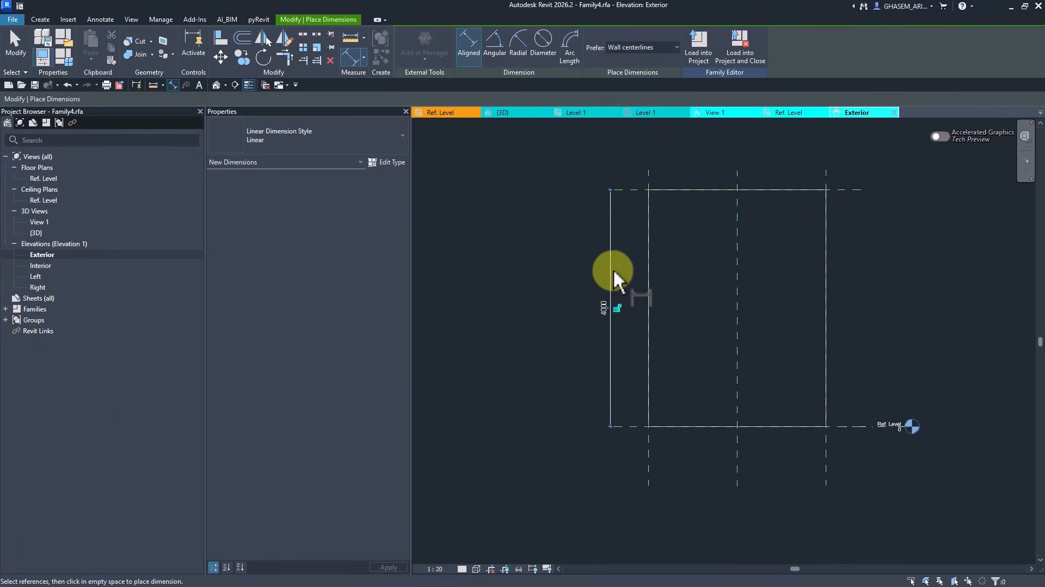
key("Escape")
key("Escape")
Step: Label the panel's height dimension with a new instance reporting parameter named H
left_click(611, 237)
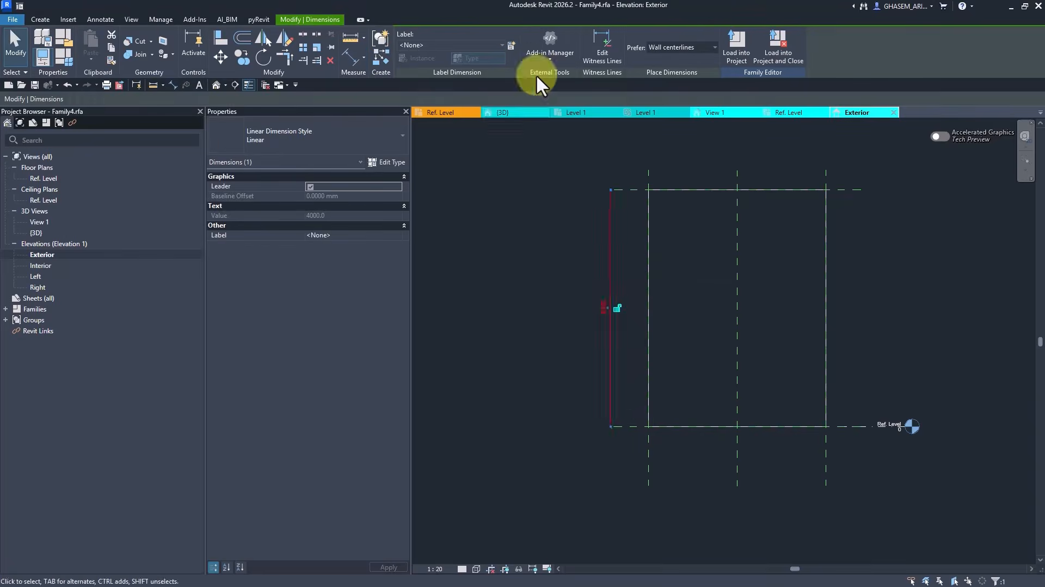
left_click(511, 45)
type("h")
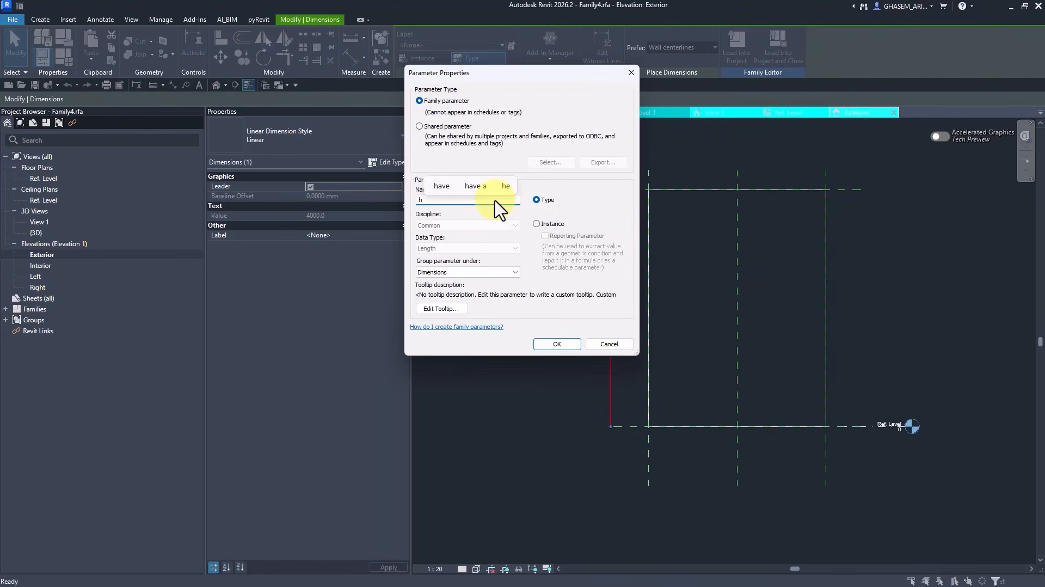
key("BackSpace")
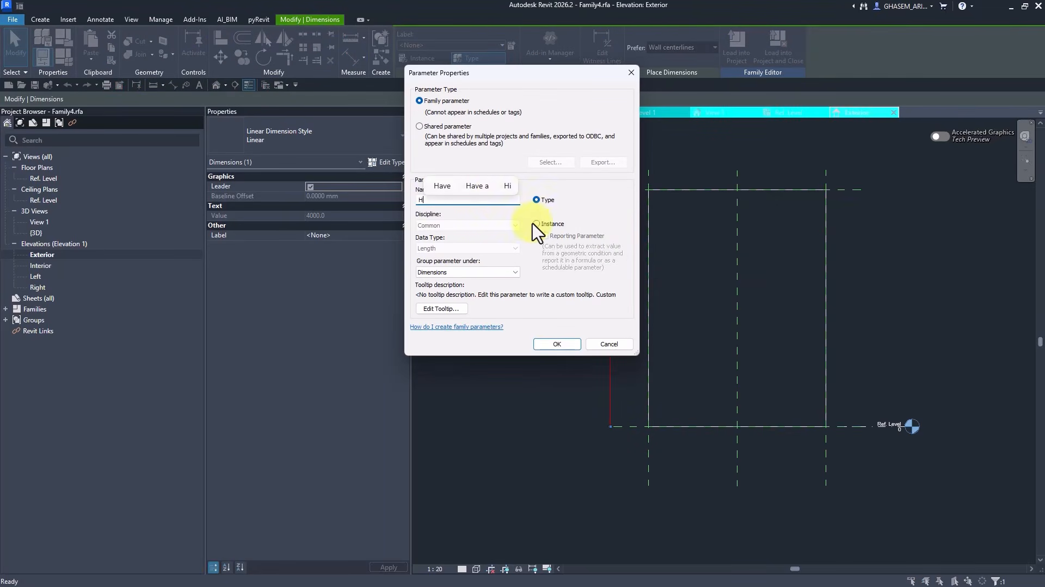
left_click(550, 225)
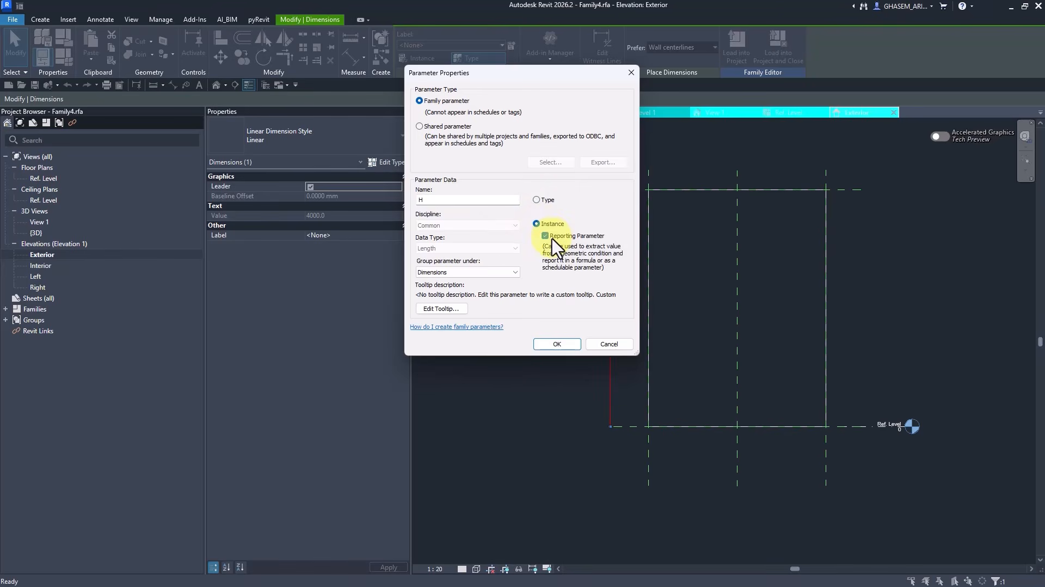
left_click(557, 345)
left_click(586, 356)
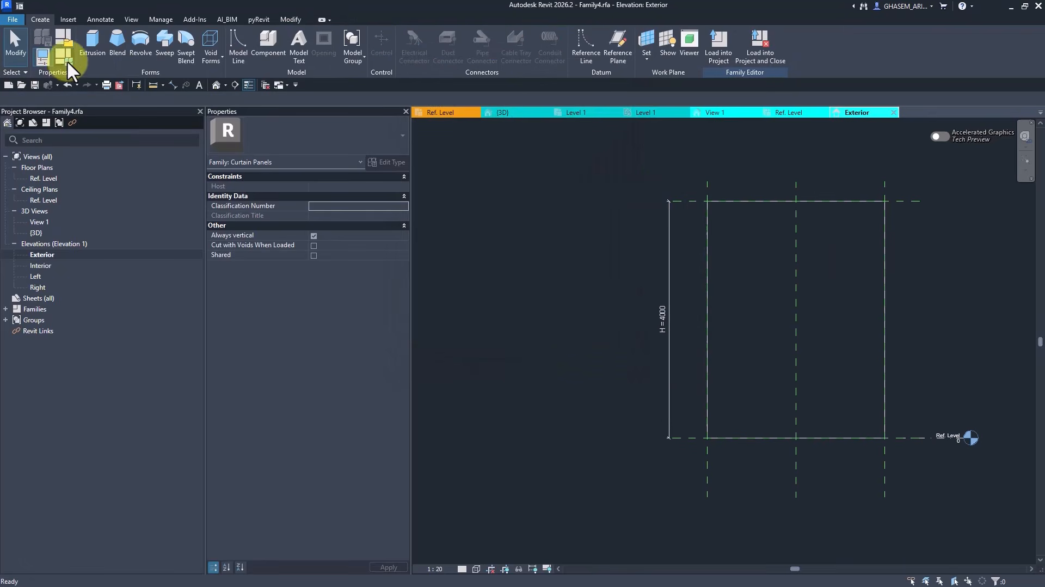
Step: Add an instance Length family parameter named DIAGONAL, grouped under Dimensions, in Family Types
left_click(52, 50)
left_click_drag(193, 22, 240, 23)
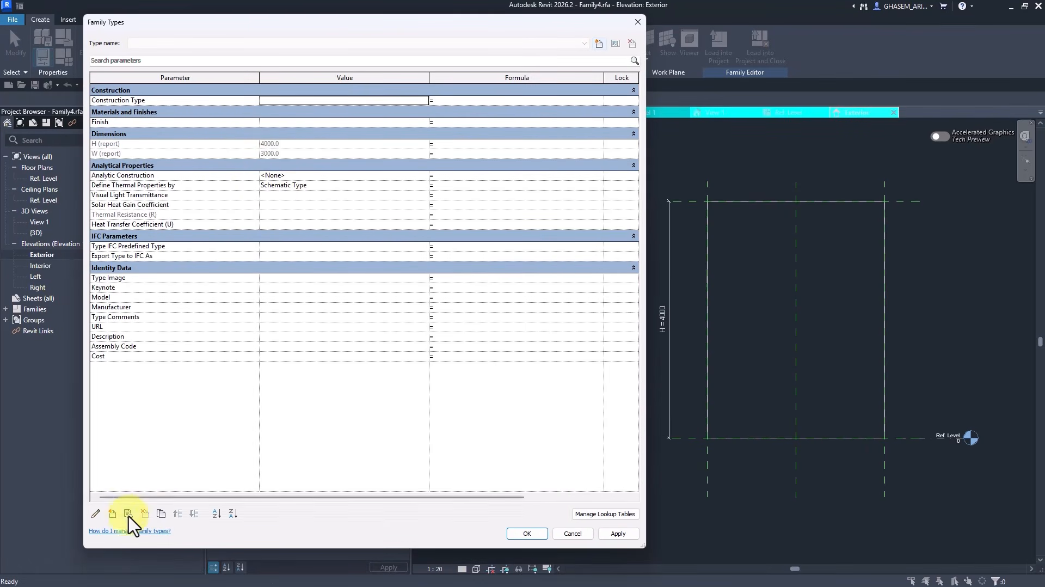
left_click(113, 514)
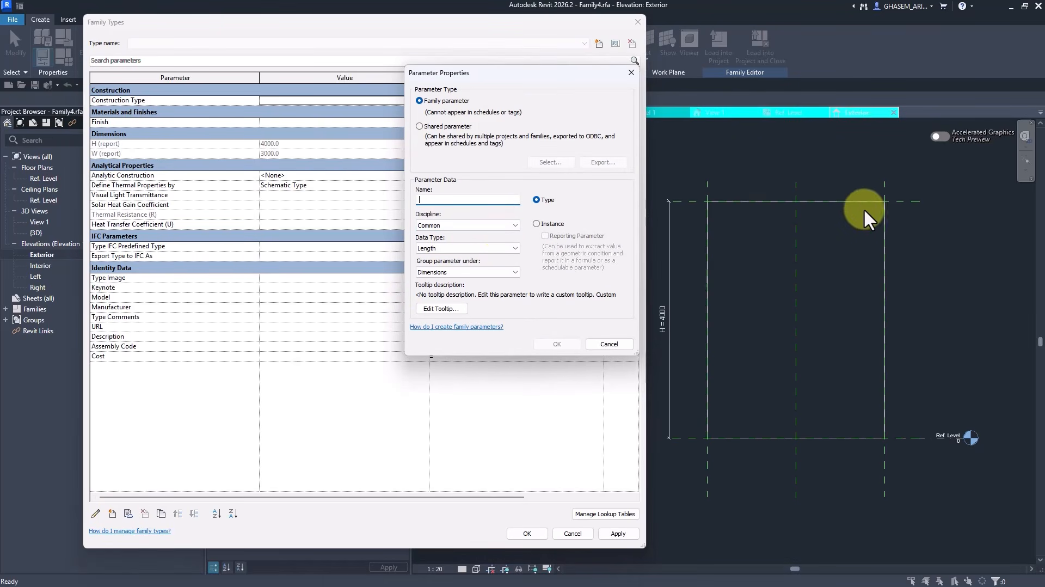
type("D")
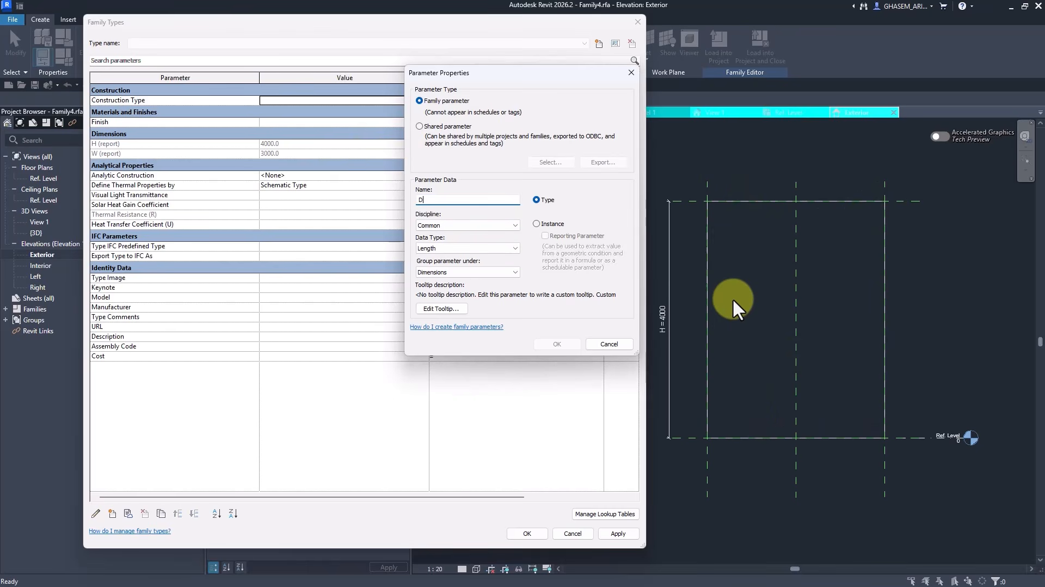
type("IAGONAL")
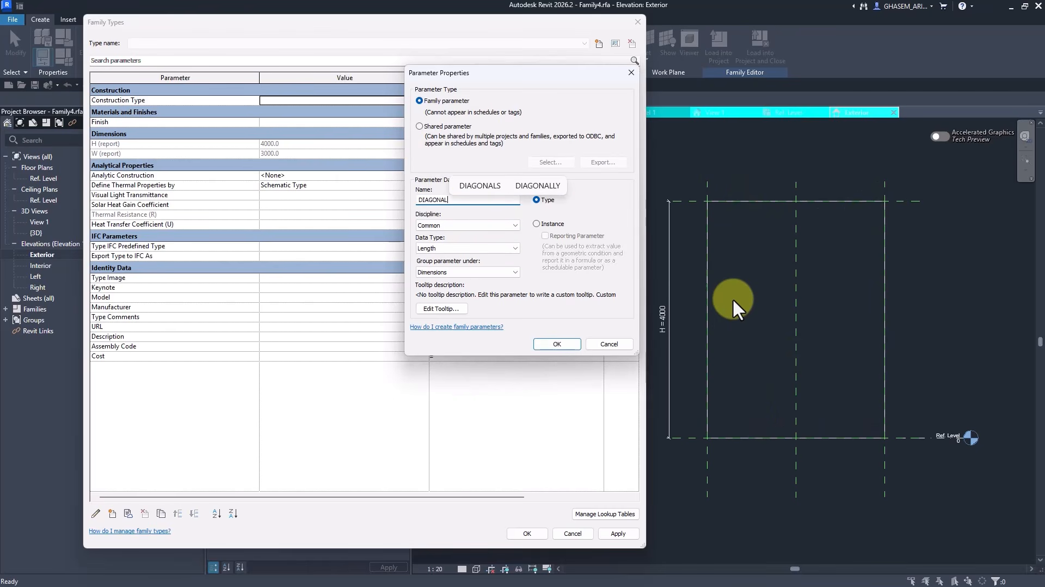
left_click(479, 187)
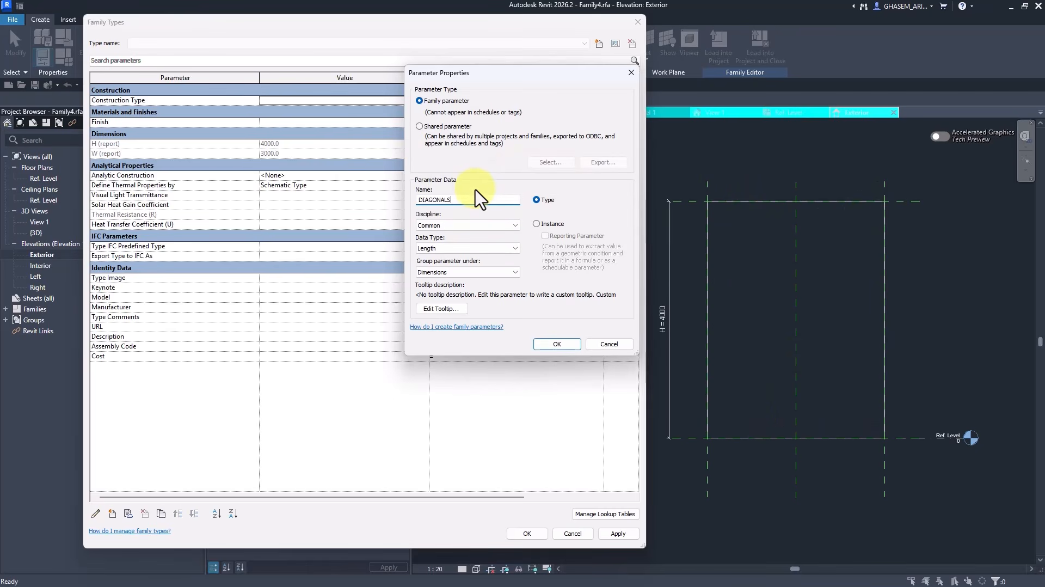
key("Tab")
left_click(538, 224)
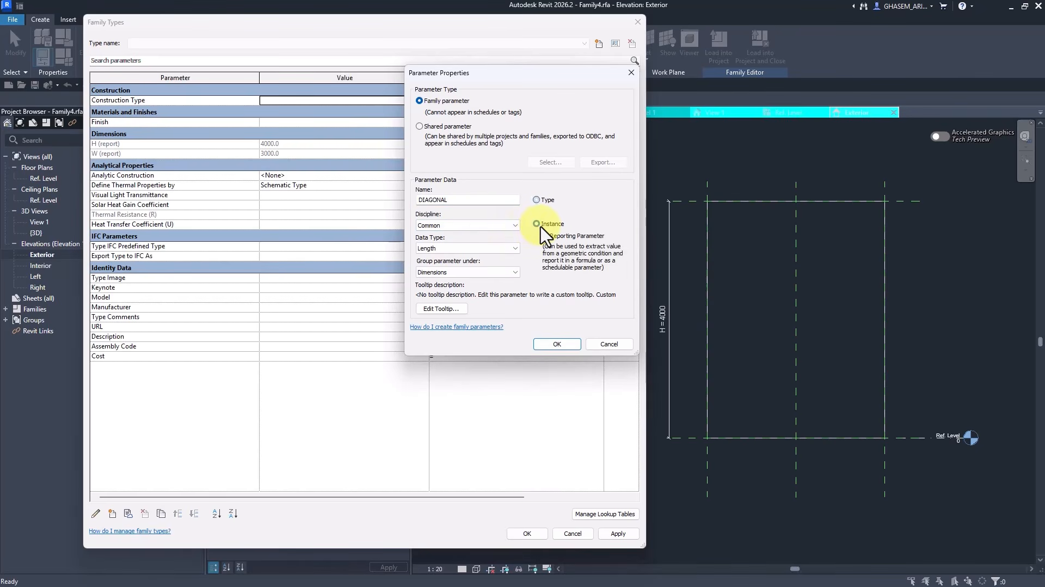
left_click(557, 345)
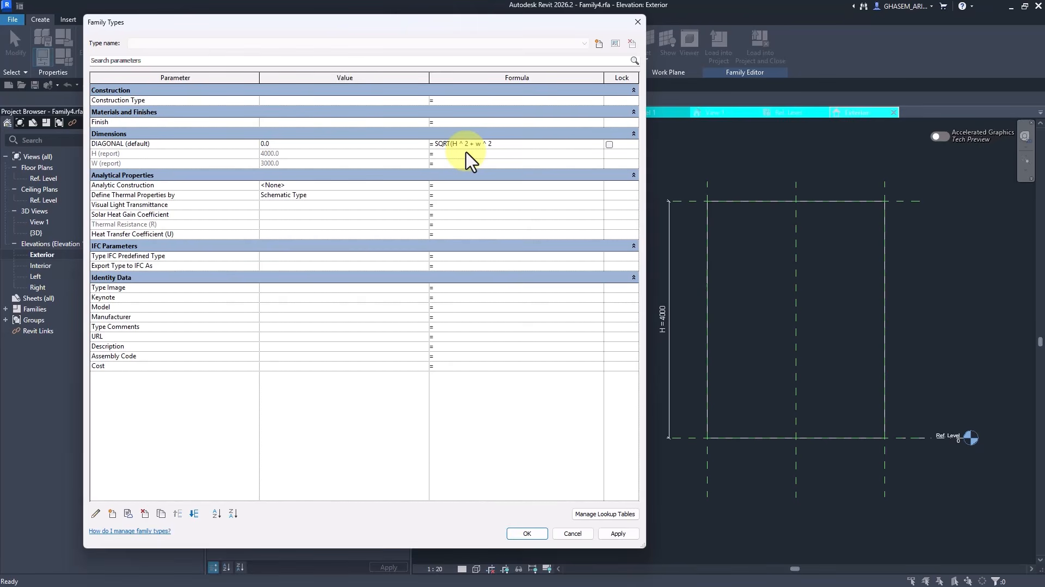
Step: Give the DIAGONAL parameter the formula sqrt(H ^ 2 + W ^ 2) and accept the family types
type(")")
key("Return")
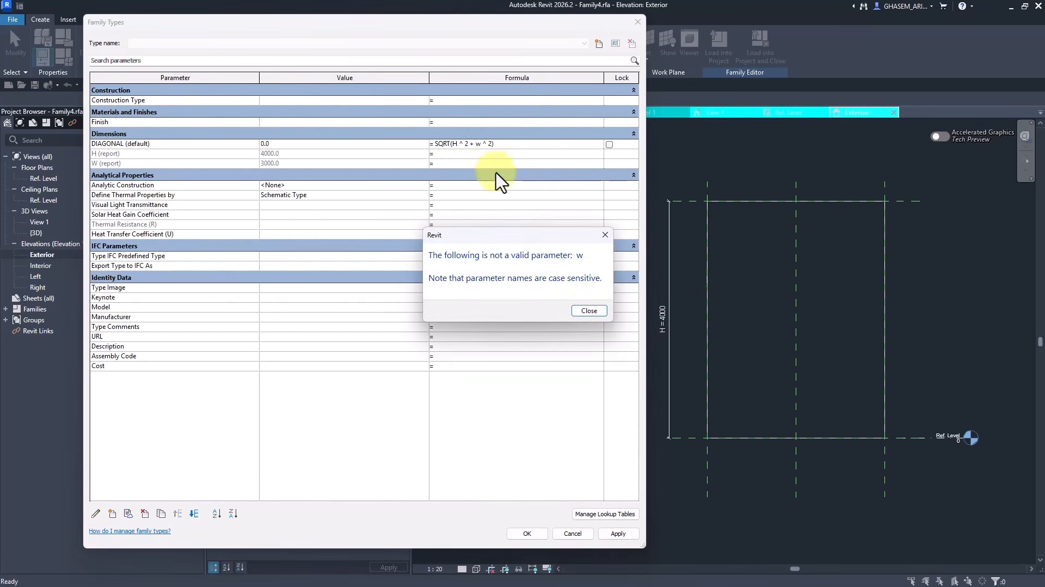
left_click(591, 312)
type("W")
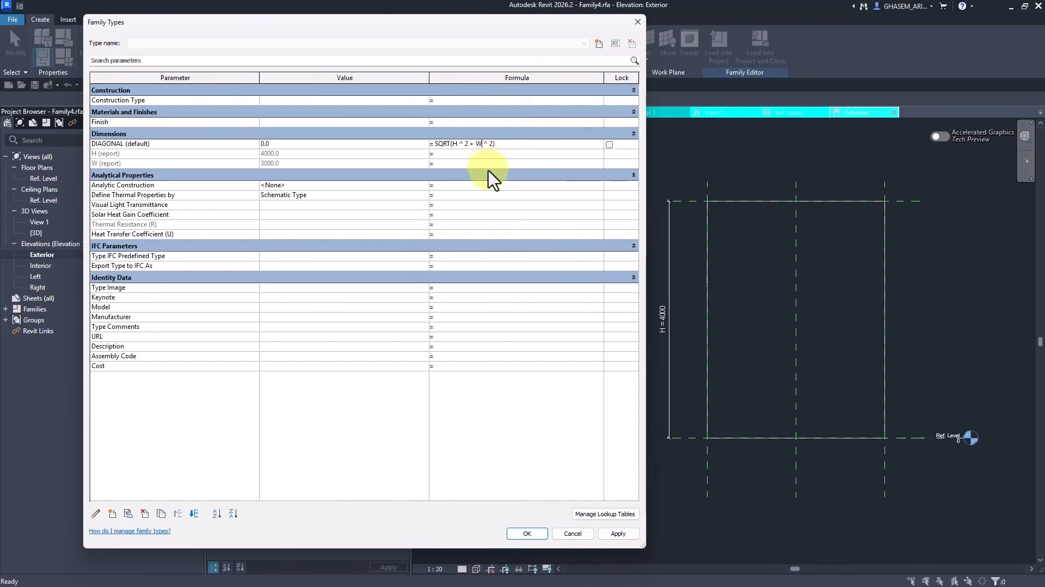
key("Return")
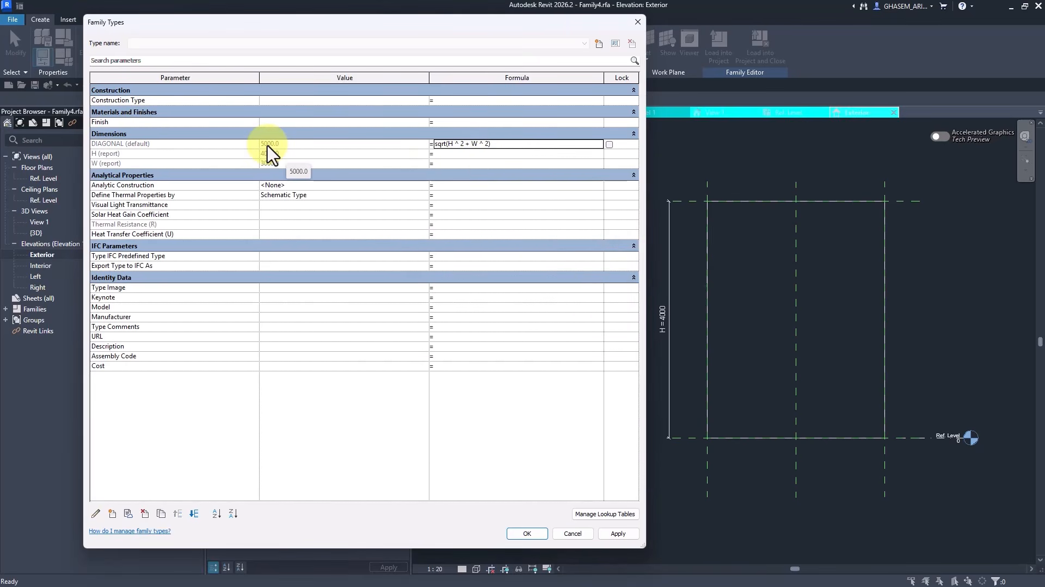
left_click(526, 535)
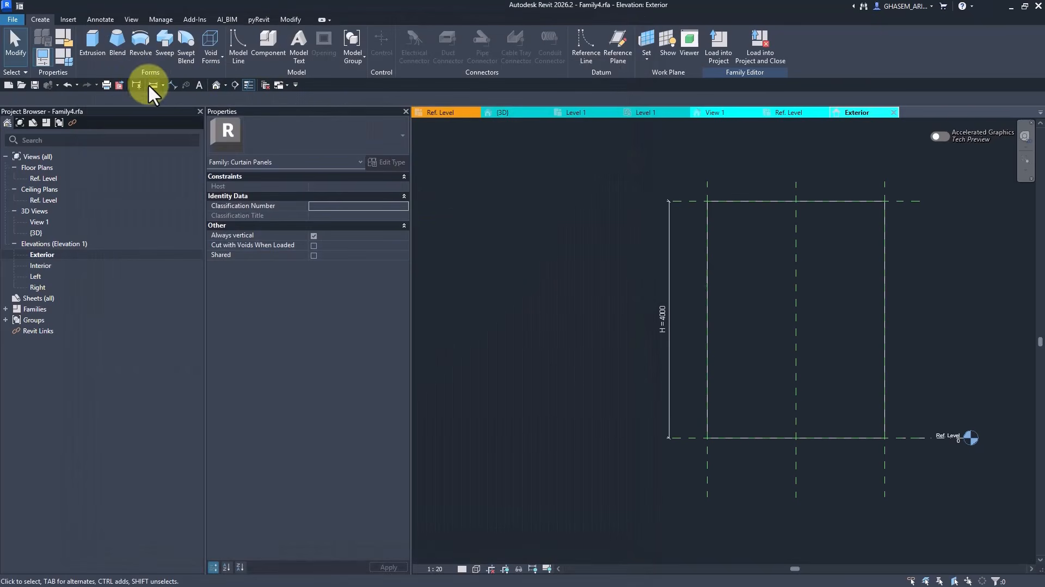
Step: Measure the panel's diagonal between its lower-left and upper-right corners
left_click(150, 85)
left_click(708, 437)
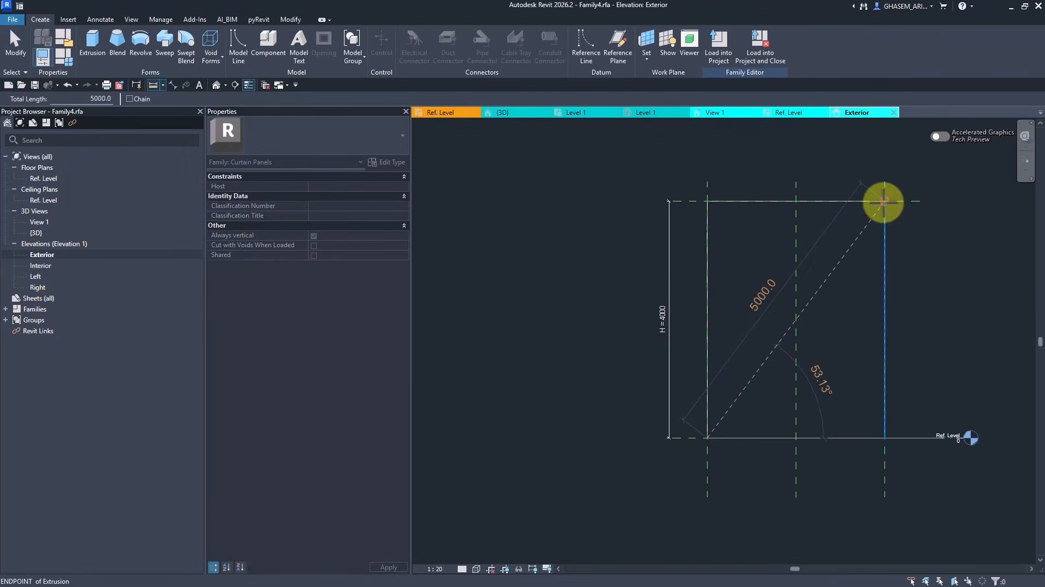
left_click(885, 201)
left_click(16, 43)
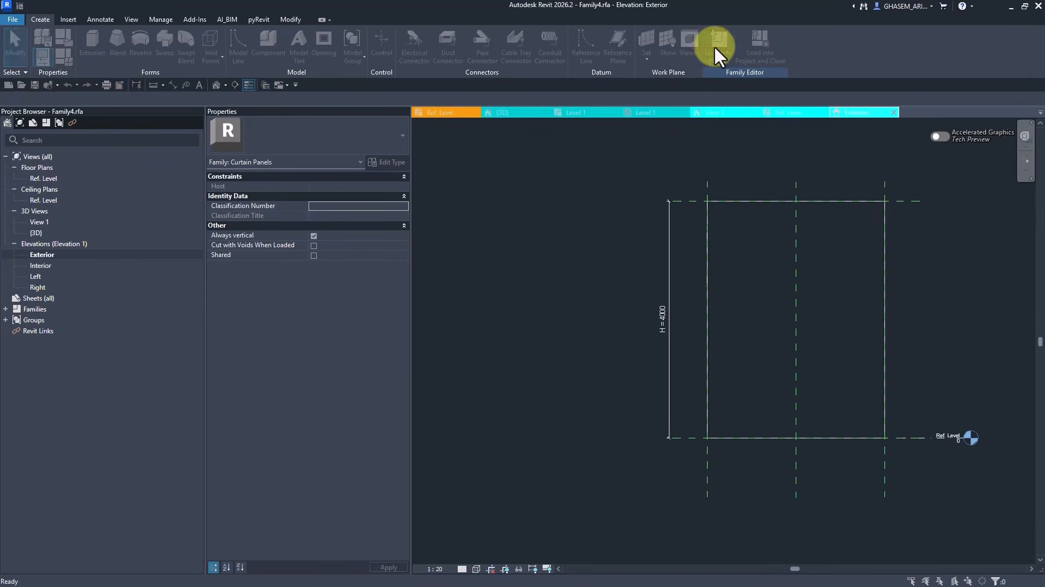
Step: Load the curtain panel family into Project2, overwriting the existing version
left_click(716, 46)
left_click(485, 378)
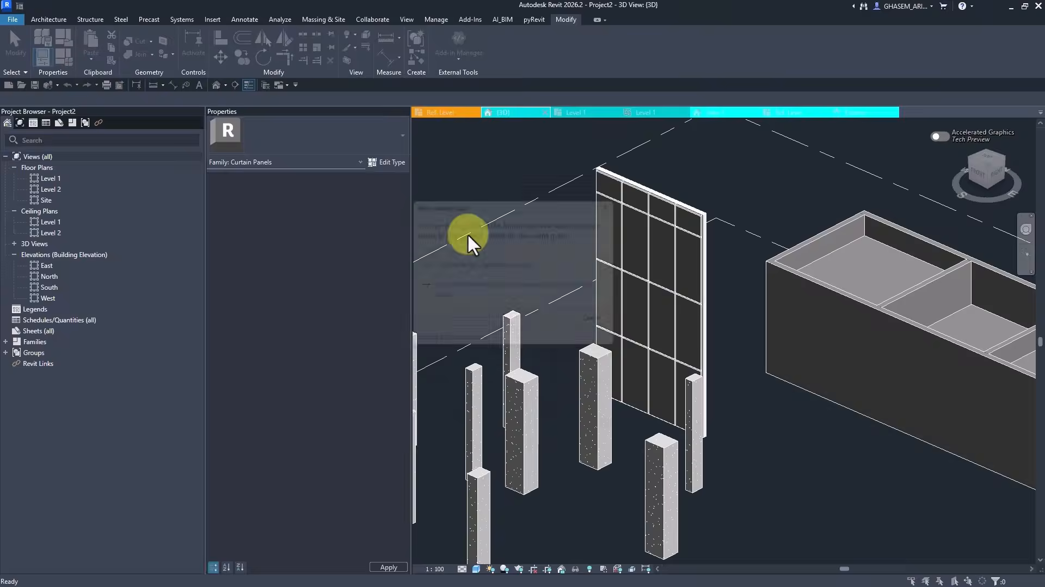
left_click(460, 264)
Step: Check the DIAGONAL, H and W values of a middle panel and a top-row panel in the storefront curtain wall
middle_click_drag(674, 349, 724, 350, "shift")
scroll(702, 294, "up", 3)
key("Tab")
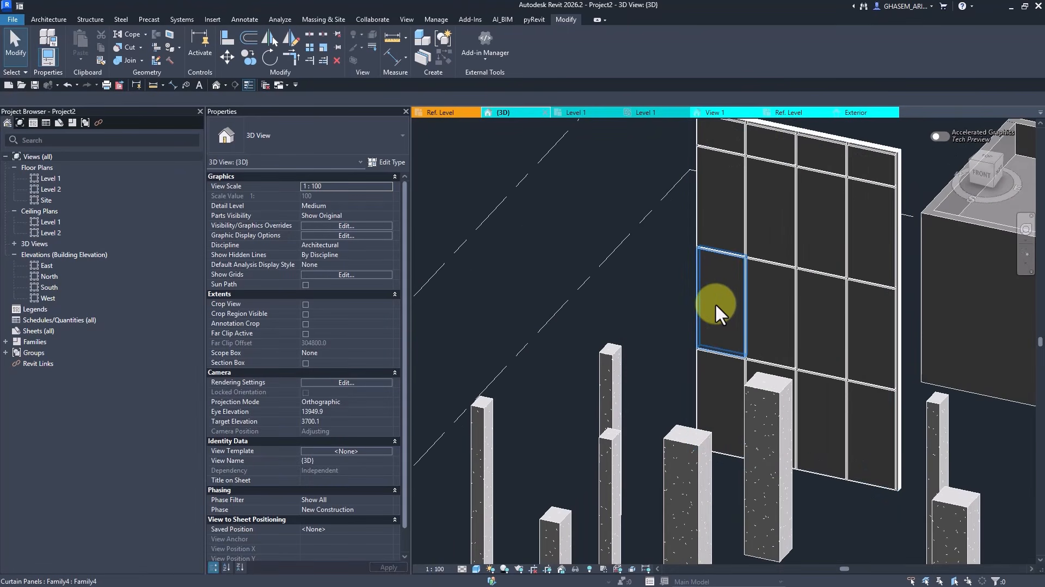
left_click(716, 303)
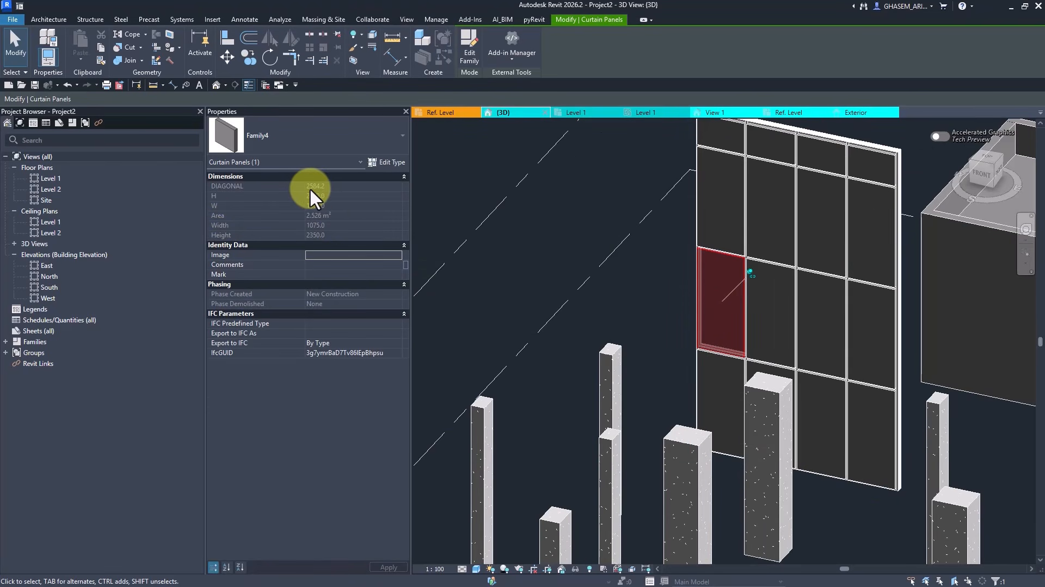
middle_click_drag(745, 199, 741, 250)
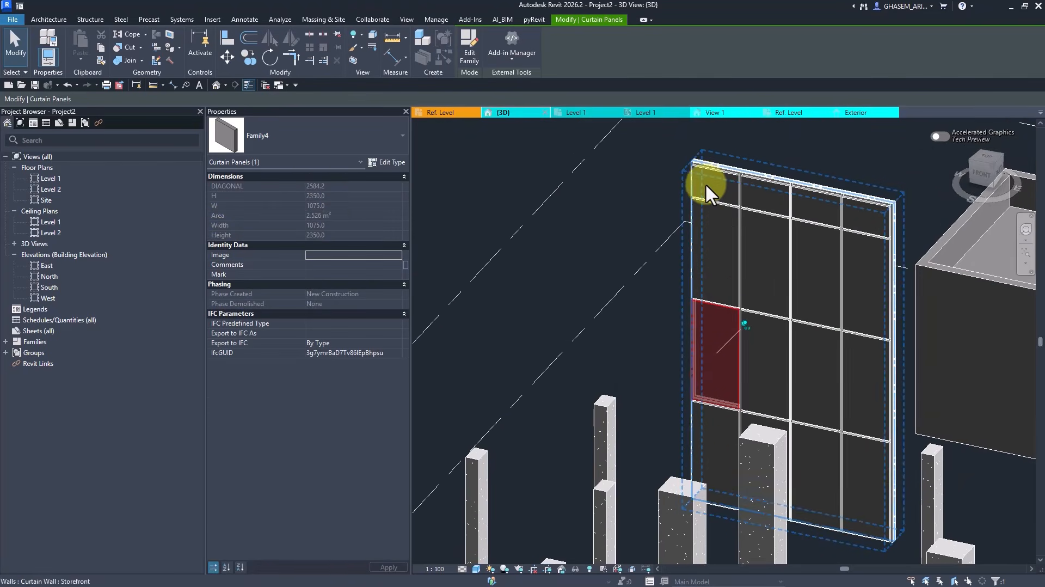
key("Tab")
left_click(706, 180)
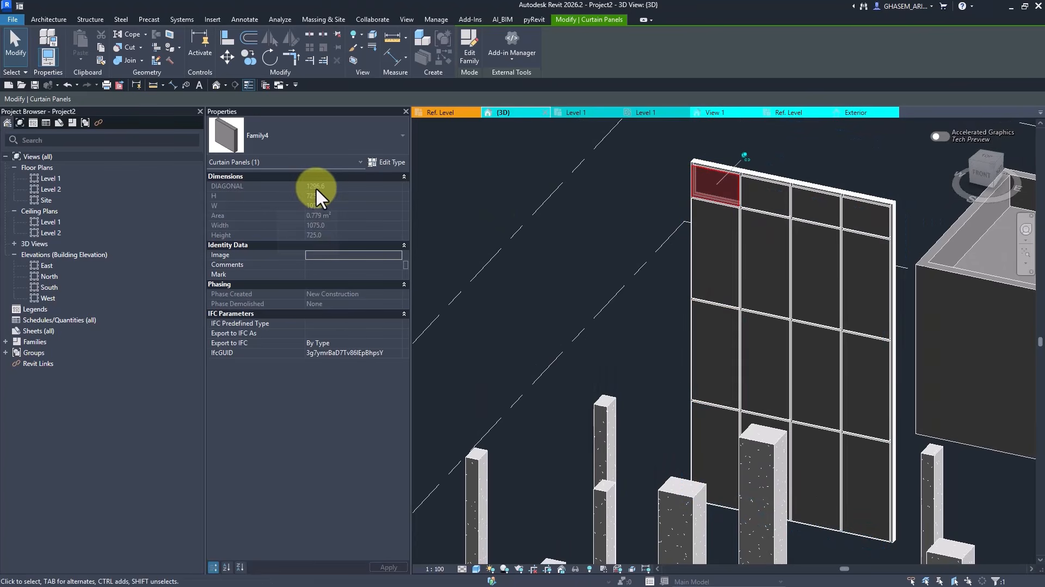
left_click(526, 249)
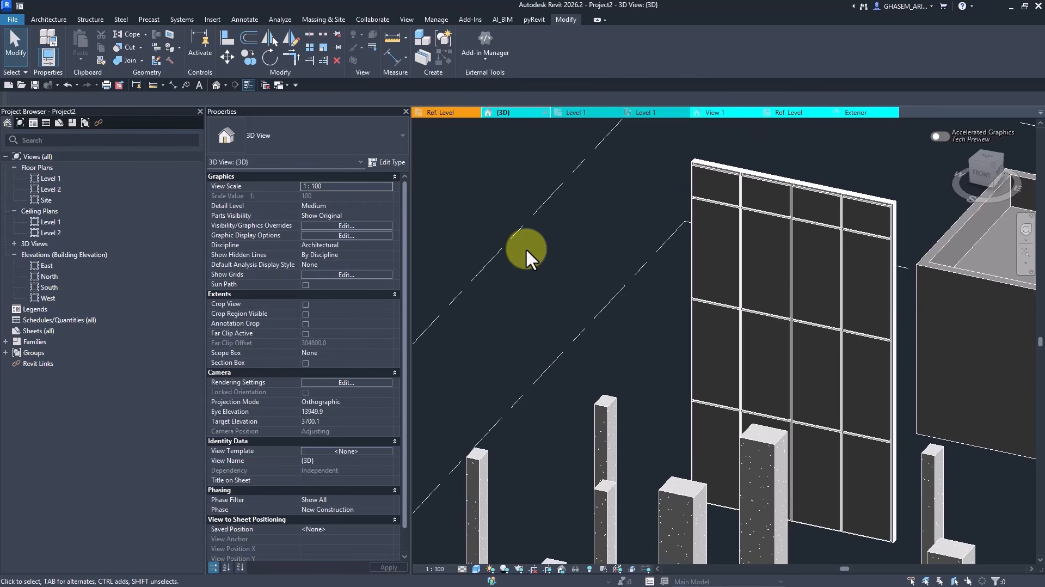
Step: Close the inactive views, and open the Level 1 floor plan to inspect the properties of Room 1
left_click(266, 85)
scroll(602, 276, "down", 2)
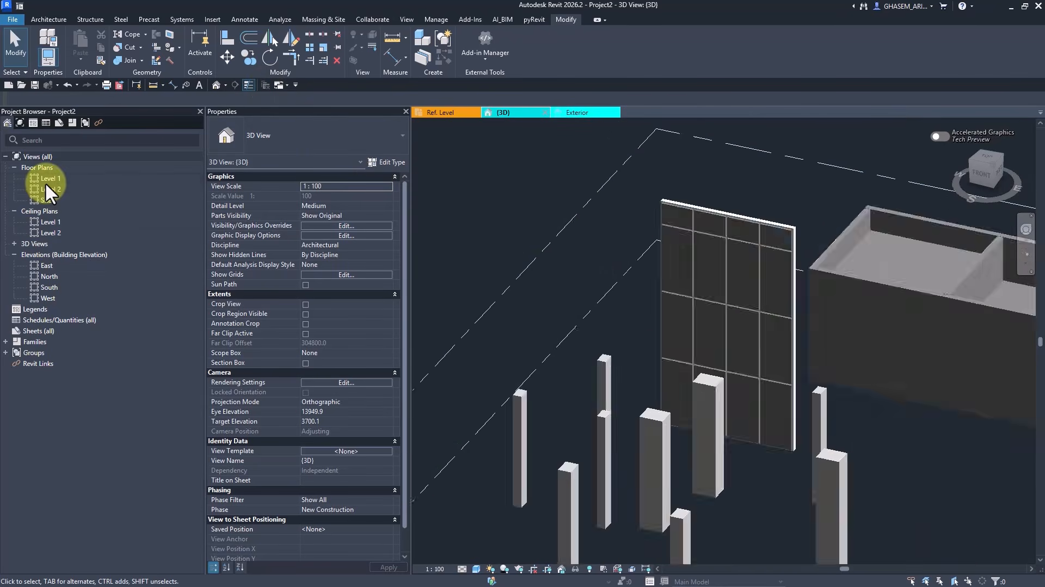
double_click(45, 180)
scroll(702, 290, "up", 4)
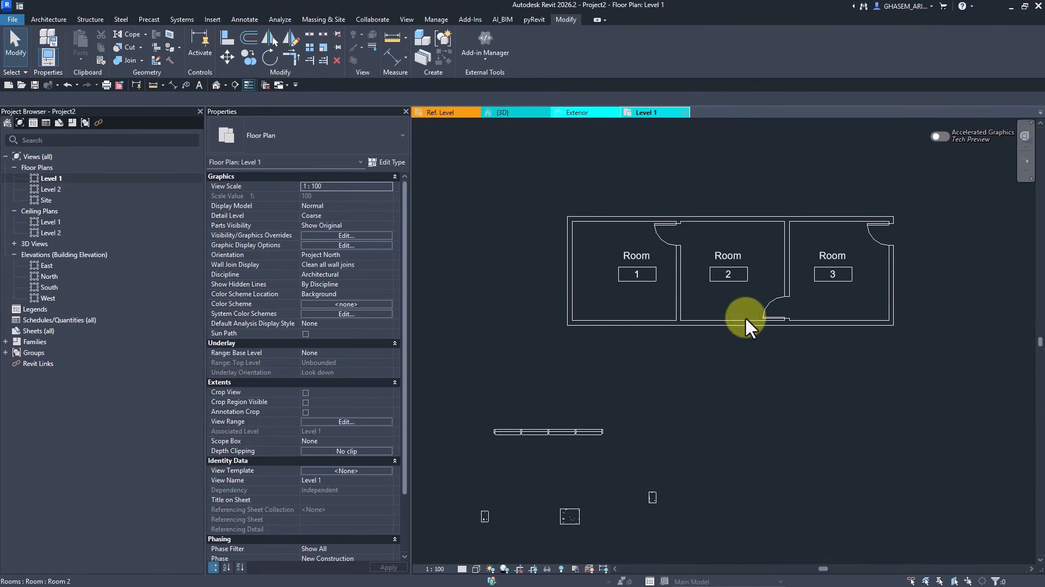
middle_click_drag(787, 327, 767, 330)
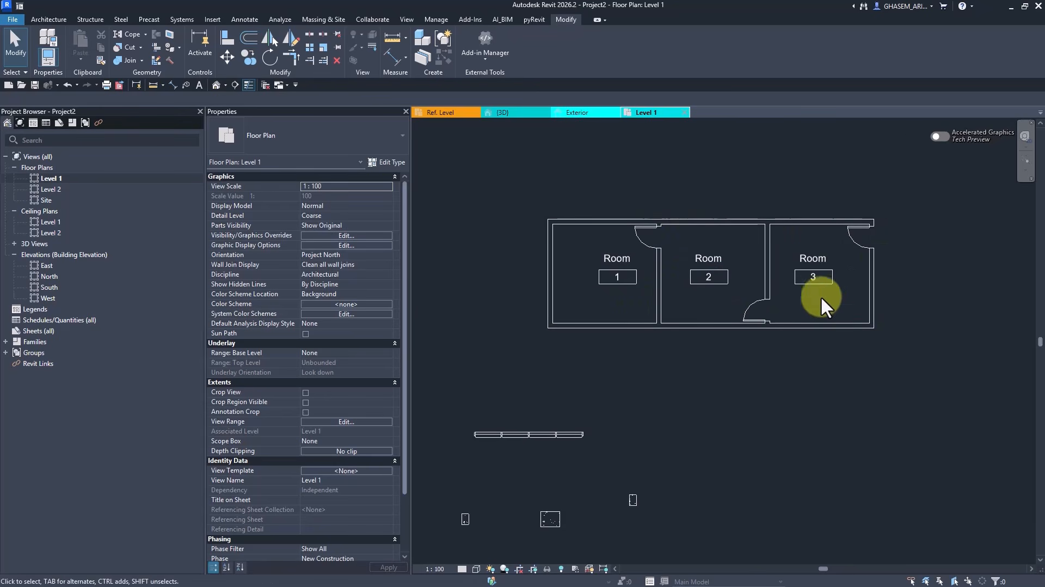
left_click(587, 243)
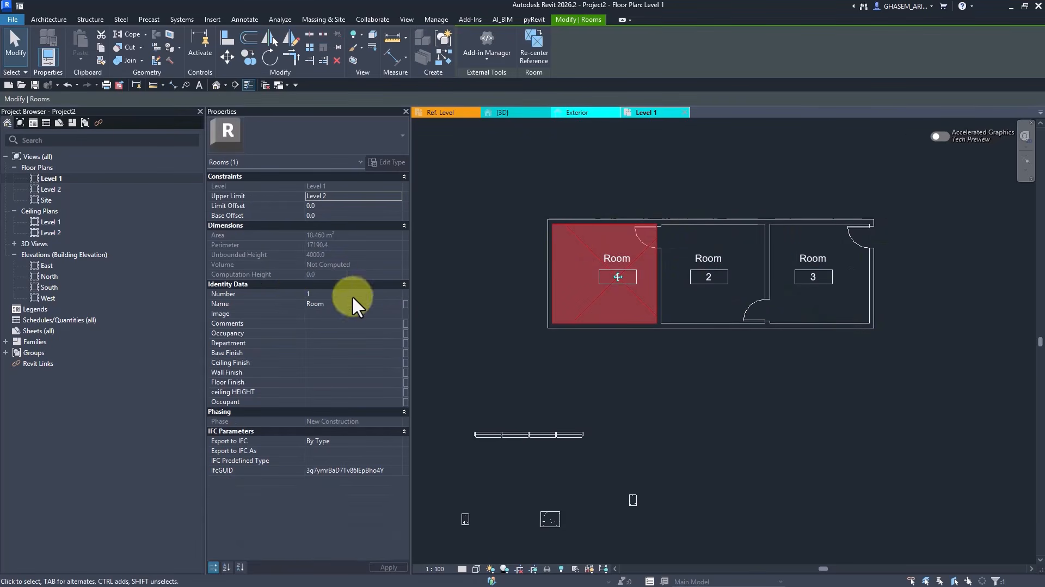
left_click(556, 371)
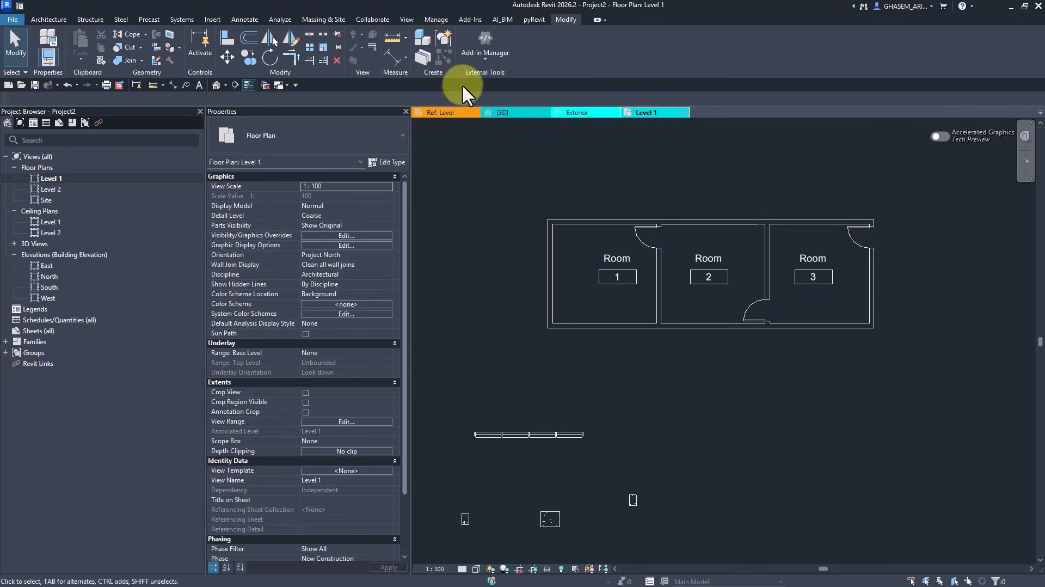
Step: Create a key schedule for the Rooms category with the key name Room Style
left_click(407, 19)
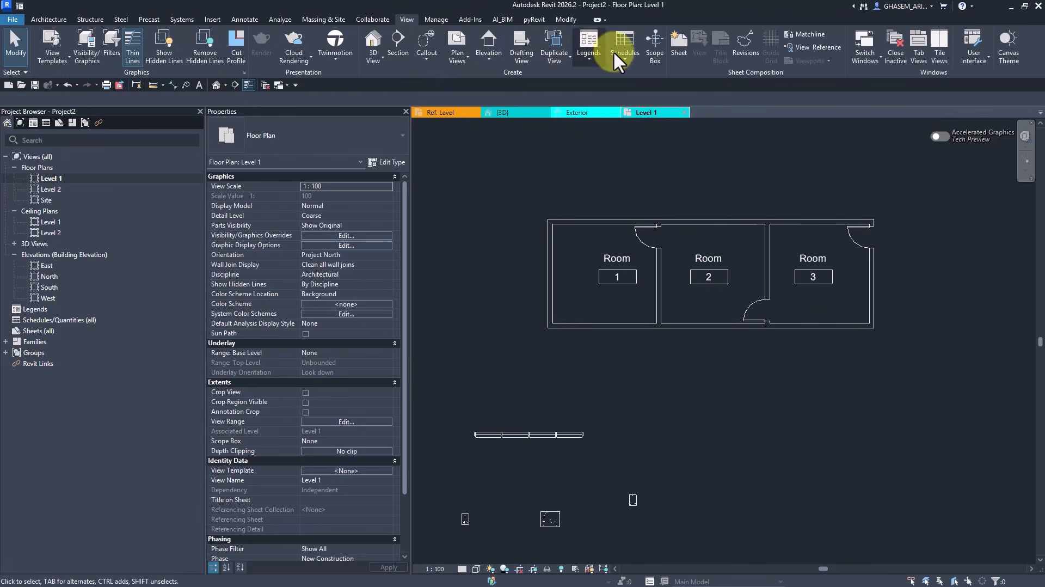
left_click(632, 58)
left_click(642, 76)
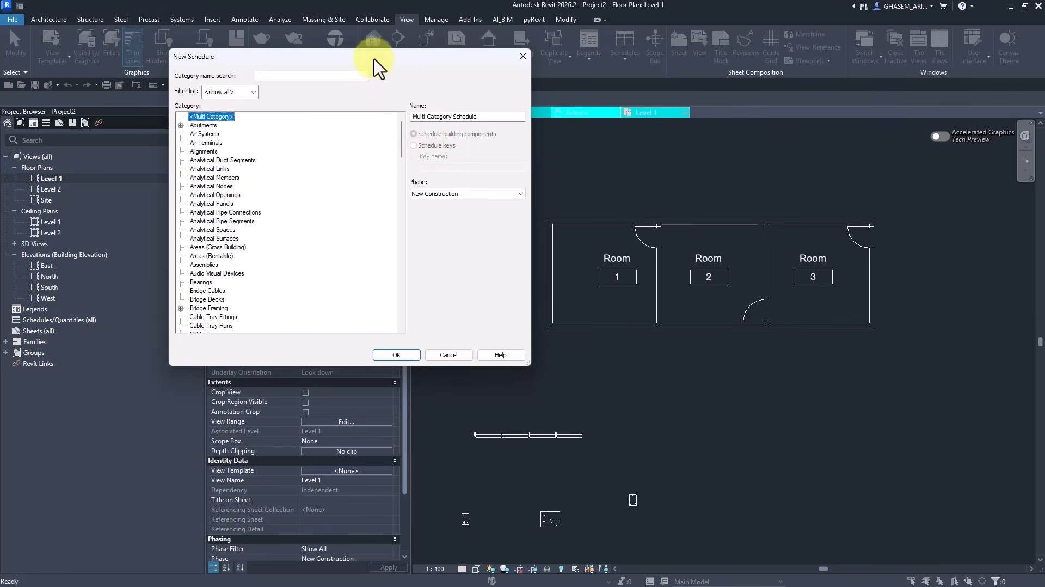
left_click_drag(373, 57, 442, 58)
left_click(385, 76)
type("ROOM")
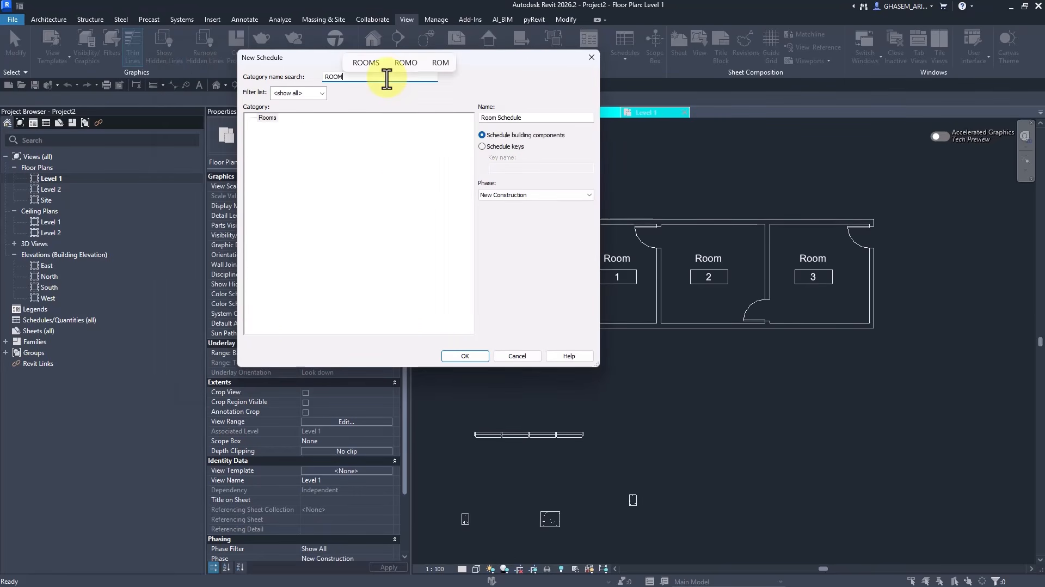
left_click(270, 118)
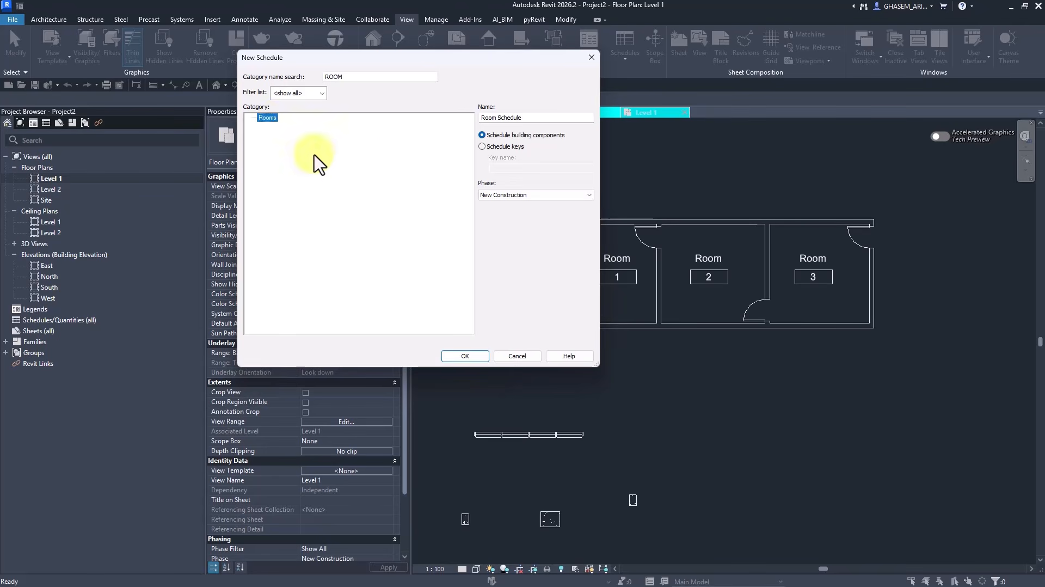
left_click(492, 148)
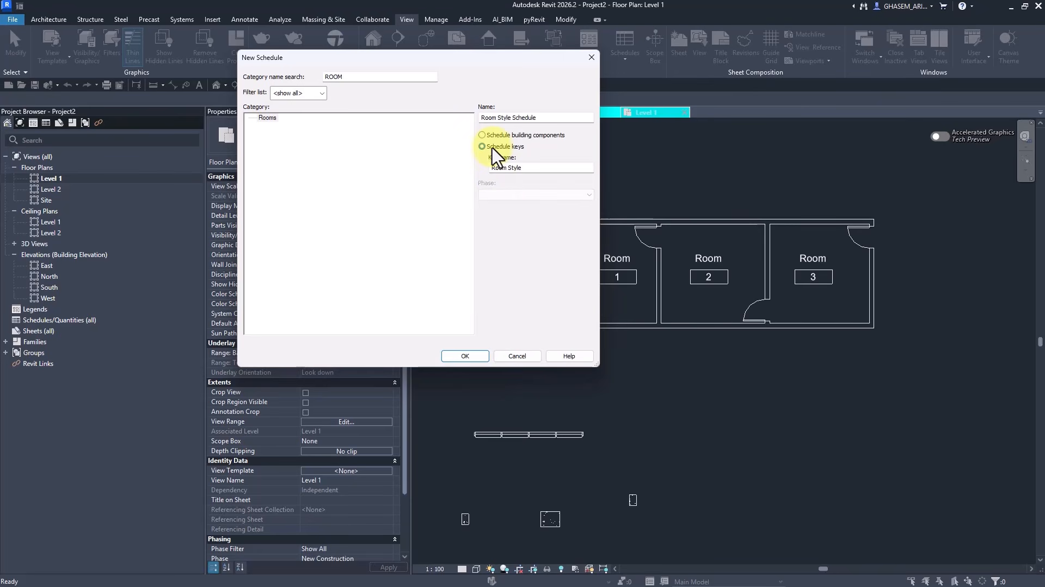
left_click_drag(537, 168, 420, 170)
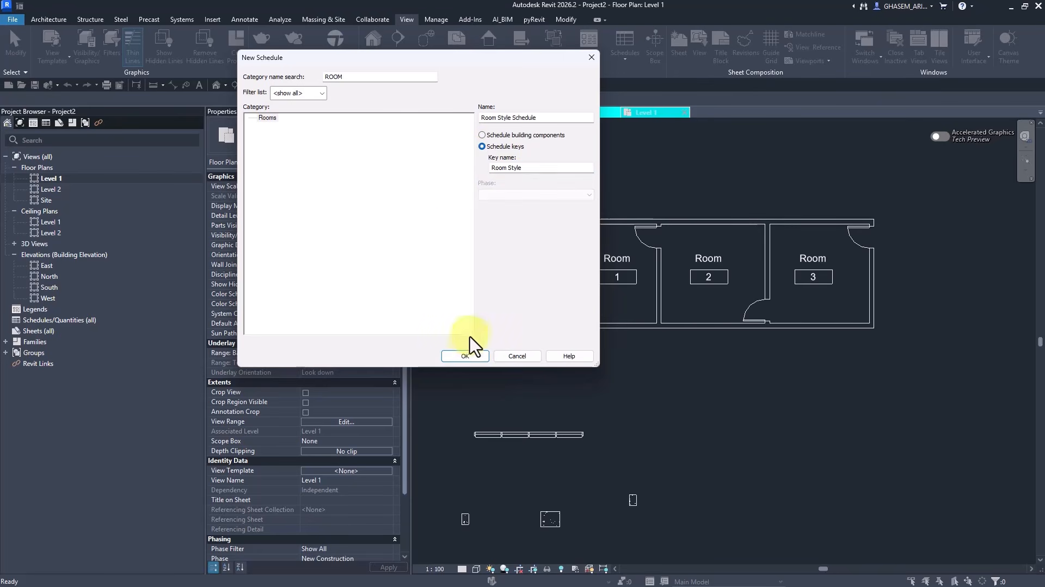
left_click(465, 355)
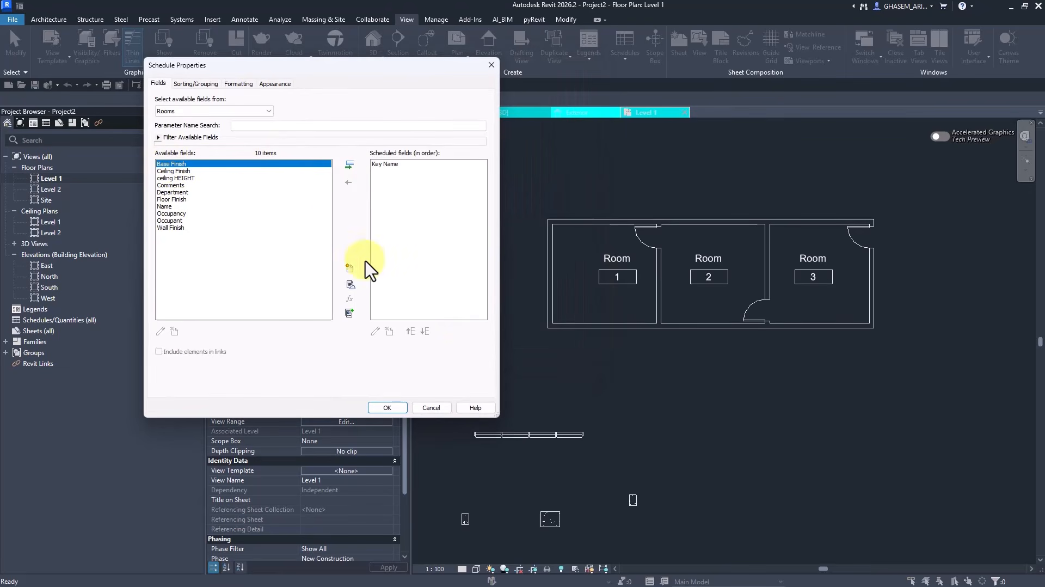
Step: Add the fields Name, Wall Finish, Floor Finish, Ceiling Finish and ceiling HEIGHT to the key schedule, in that order
left_click(182, 178)
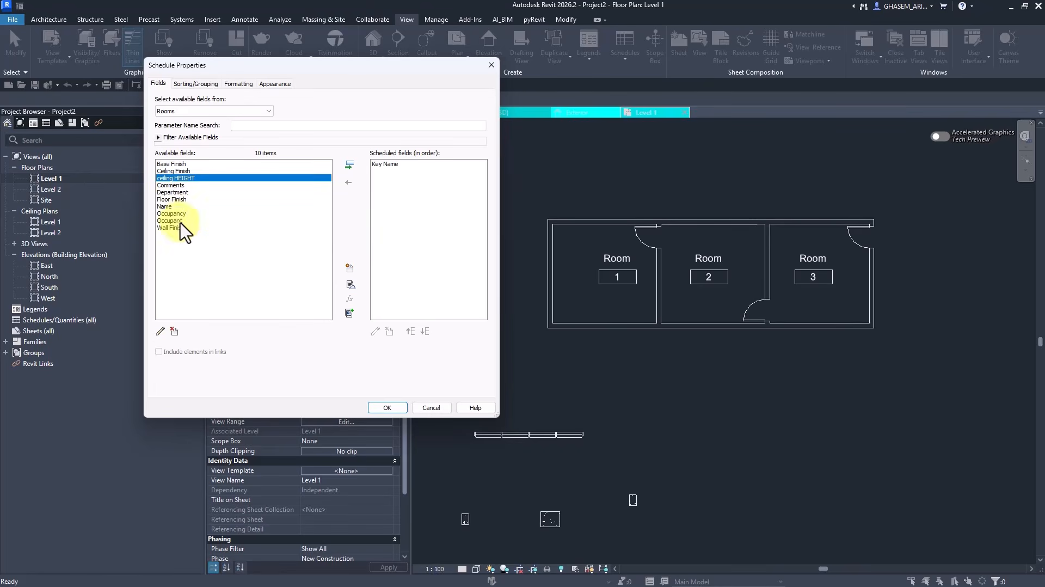
left_click(164, 206)
double_click(164, 206)
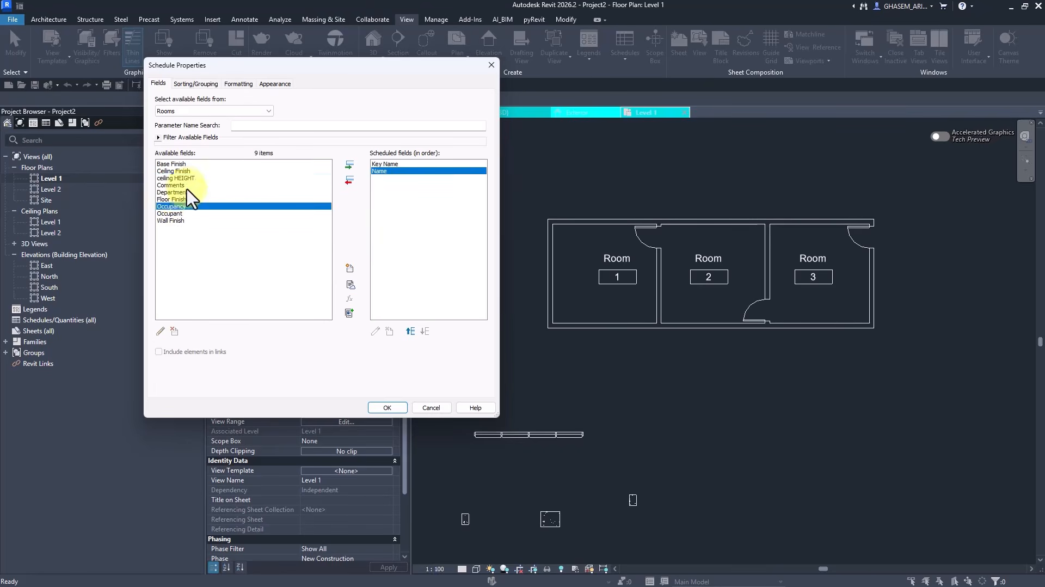
double_click(180, 221)
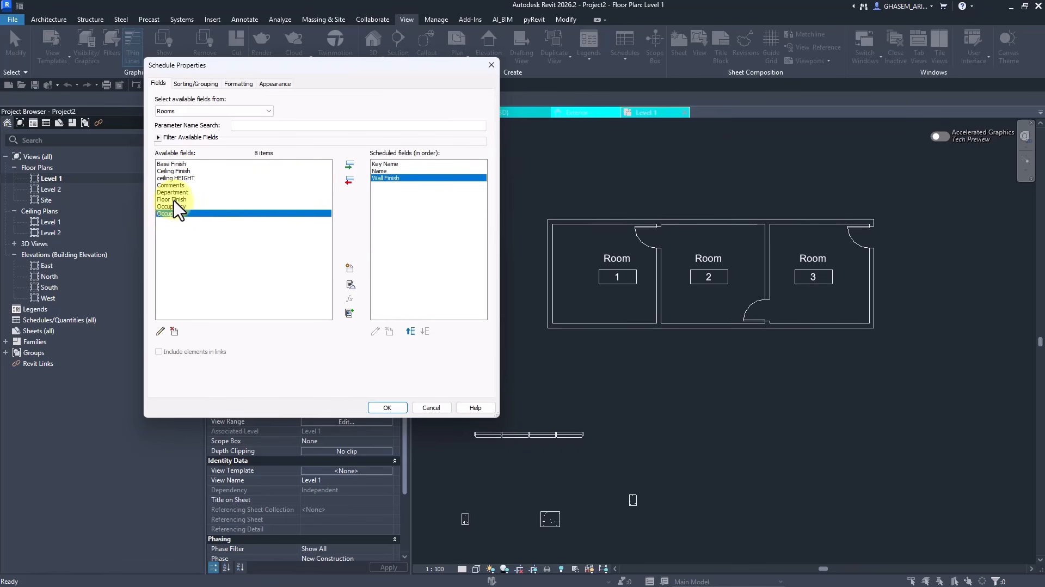
double_click(173, 200)
double_click(170, 178)
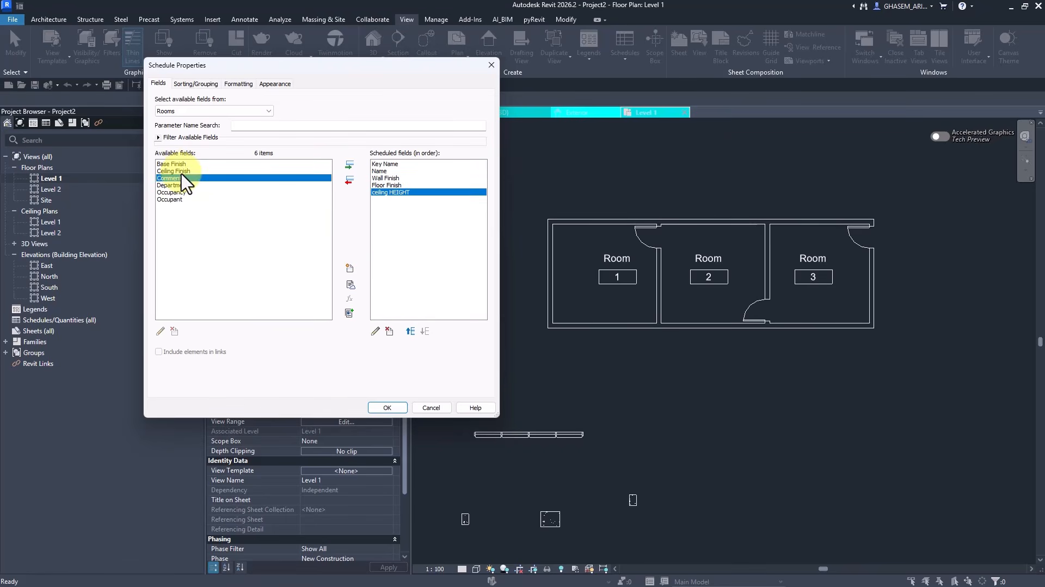
double_click(173, 171)
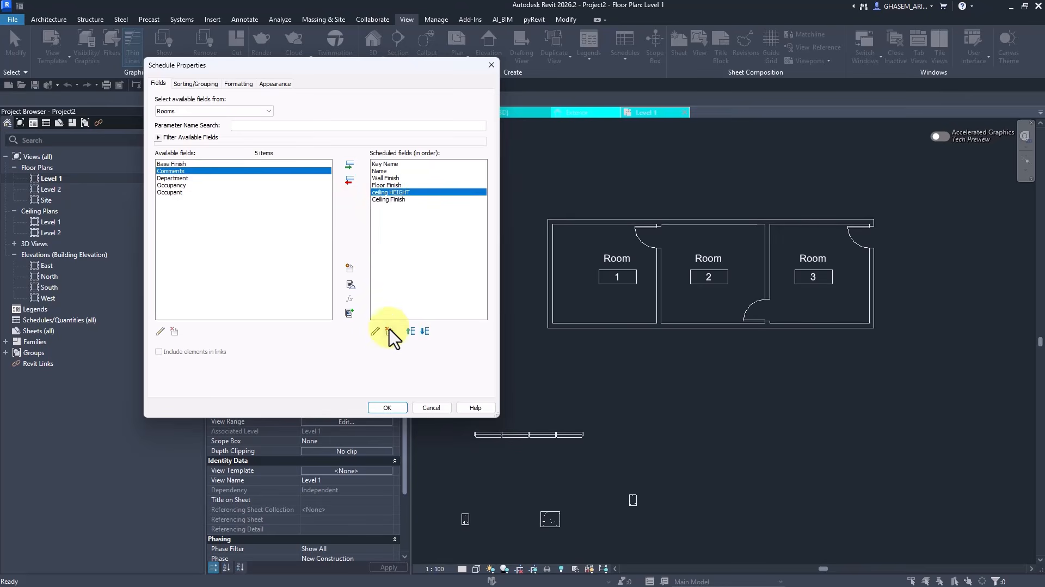
left_click(424, 331)
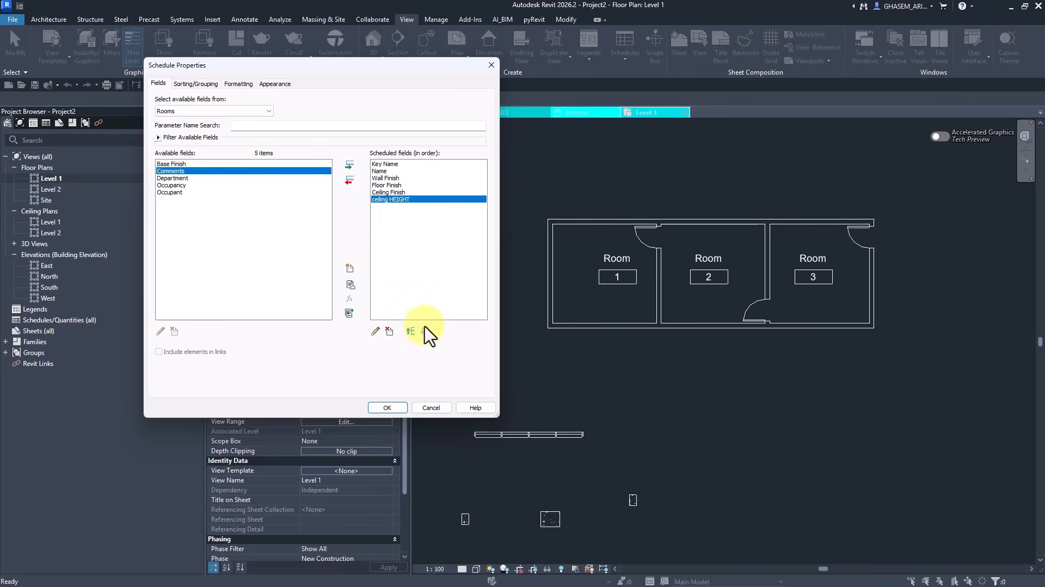
left_click(387, 408)
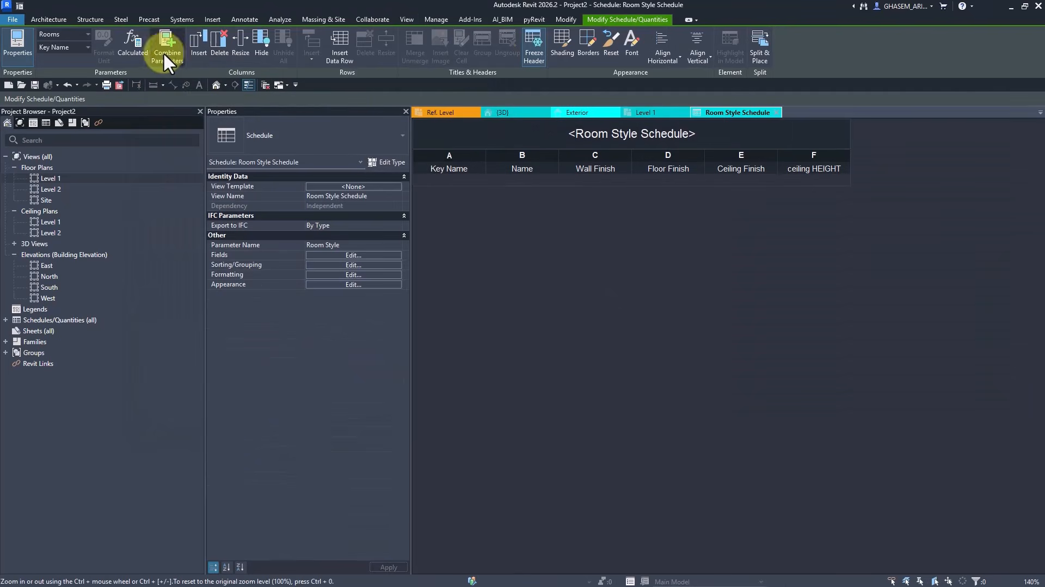
Step: Insert three data rows into the Room Style Schedule
left_click(332, 54)
left_click(332, 53)
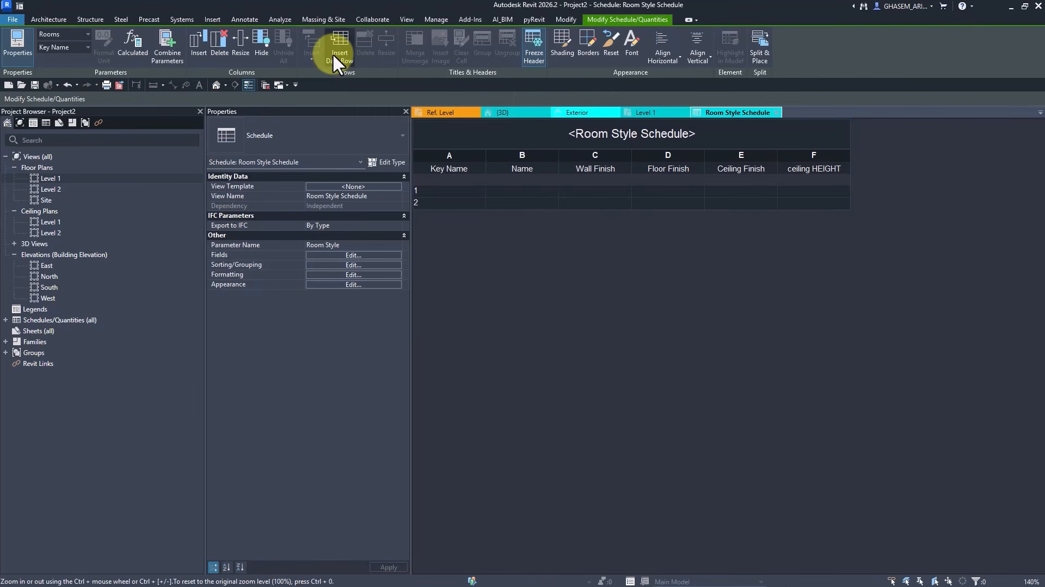
left_click(332, 53)
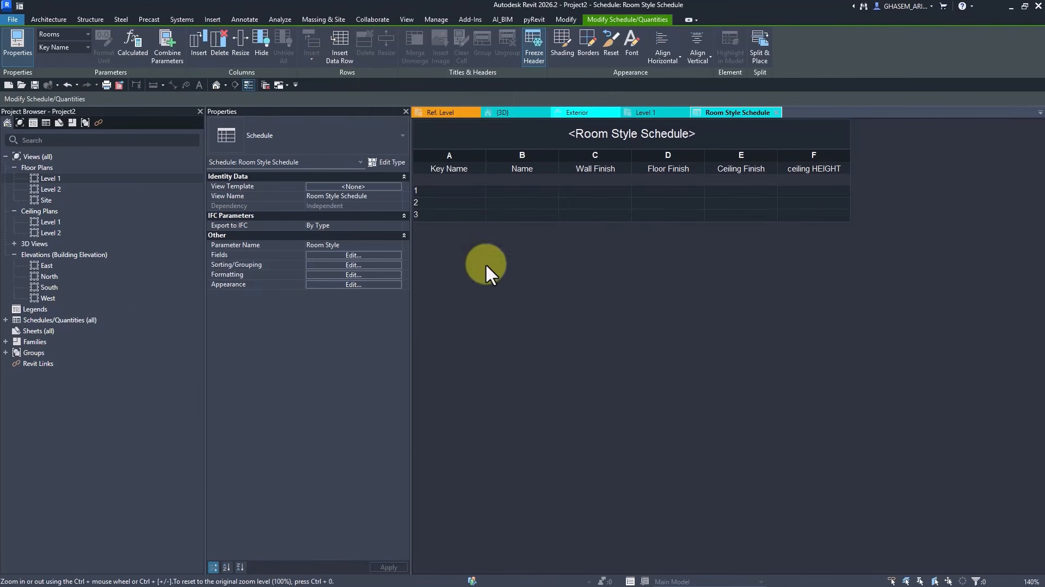
Step: Rename the three keys in the Key Name column to A, B and C
left_click(463, 193)
type("A")
left_click(463, 204)
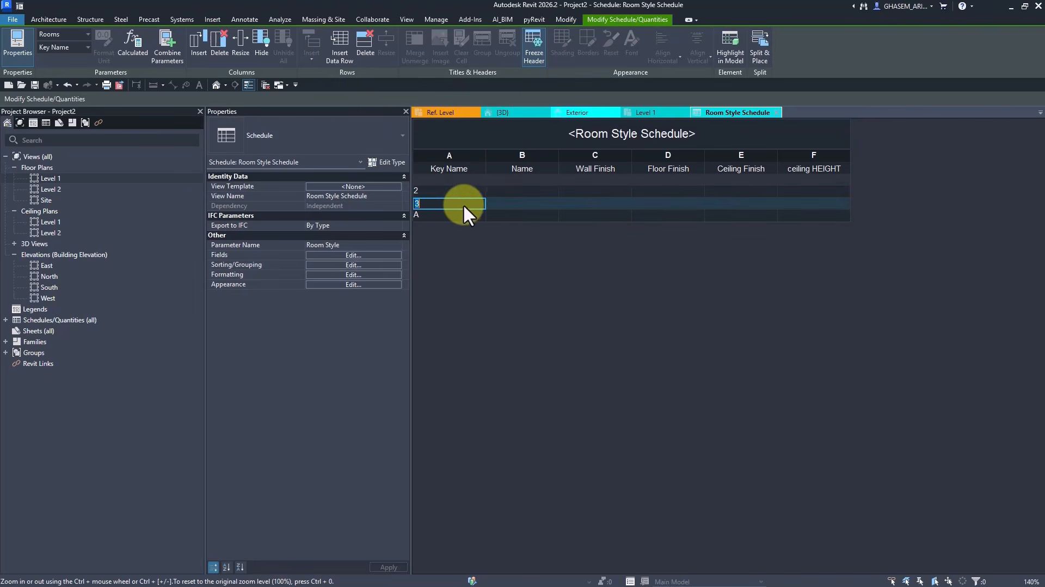
type("B")
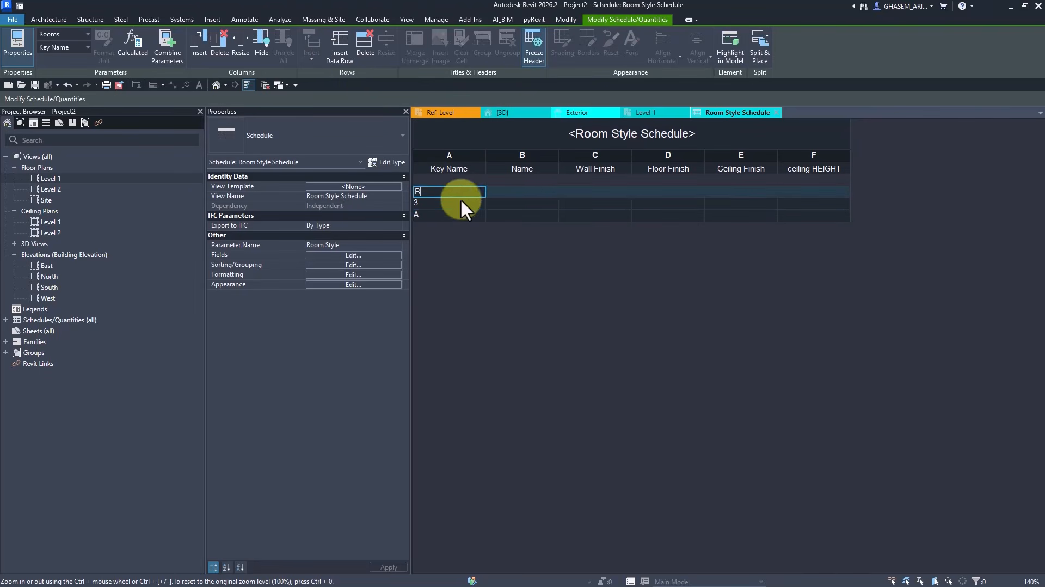
left_click(461, 198)
left_click(451, 194)
type("C")
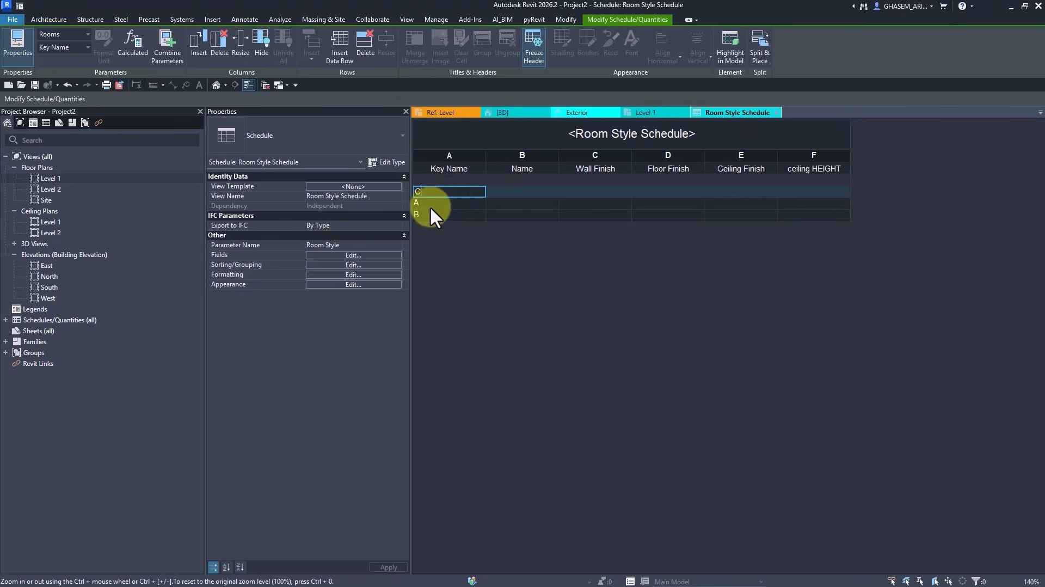
left_click(454, 203)
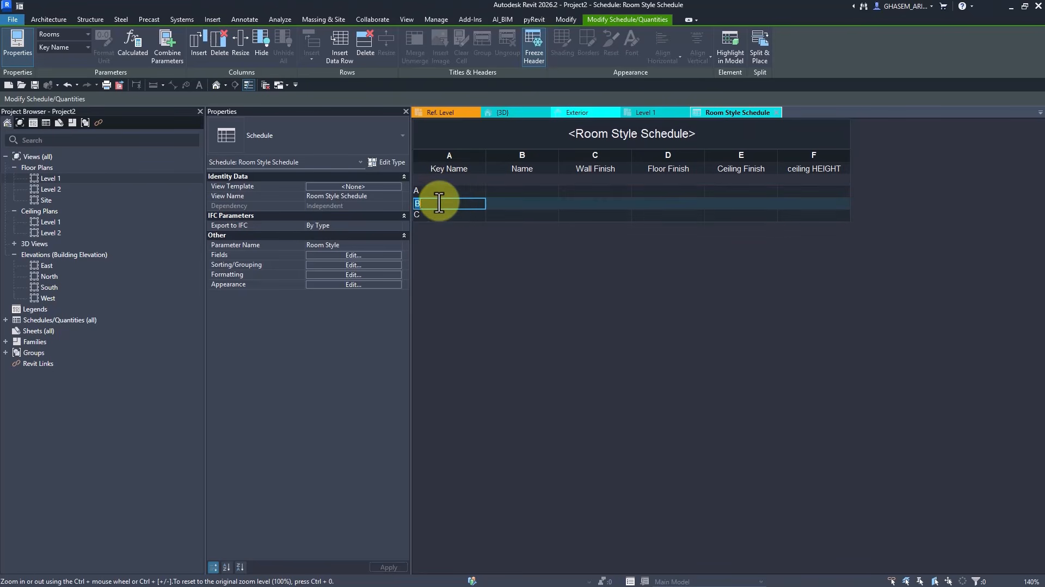
left_click(470, 188)
Step: Fill in the Name column with A, B and C for the matching keys
left_click(522, 191)
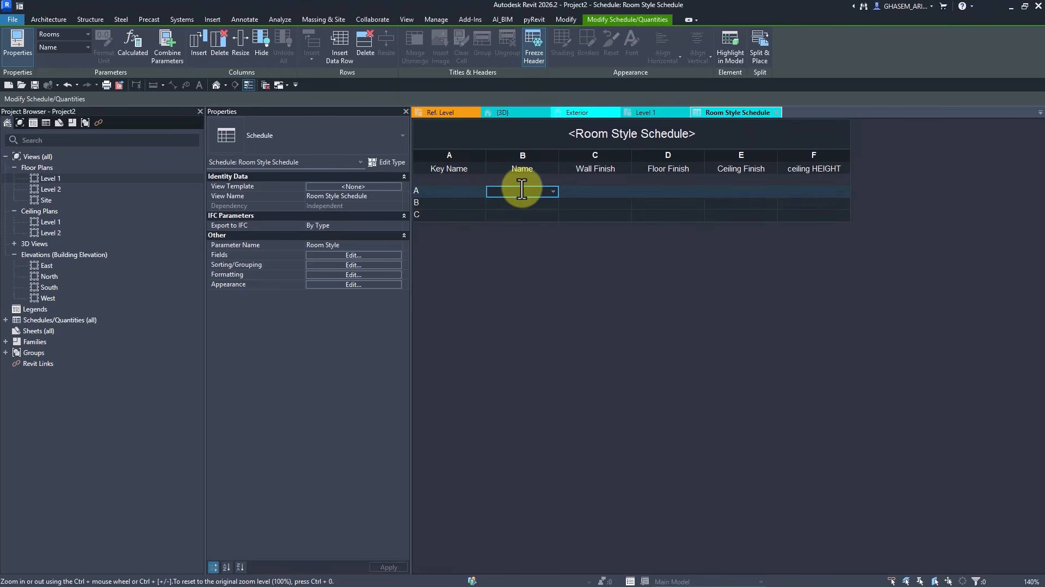
type("A")
left_click(516, 203)
left_click(511, 215)
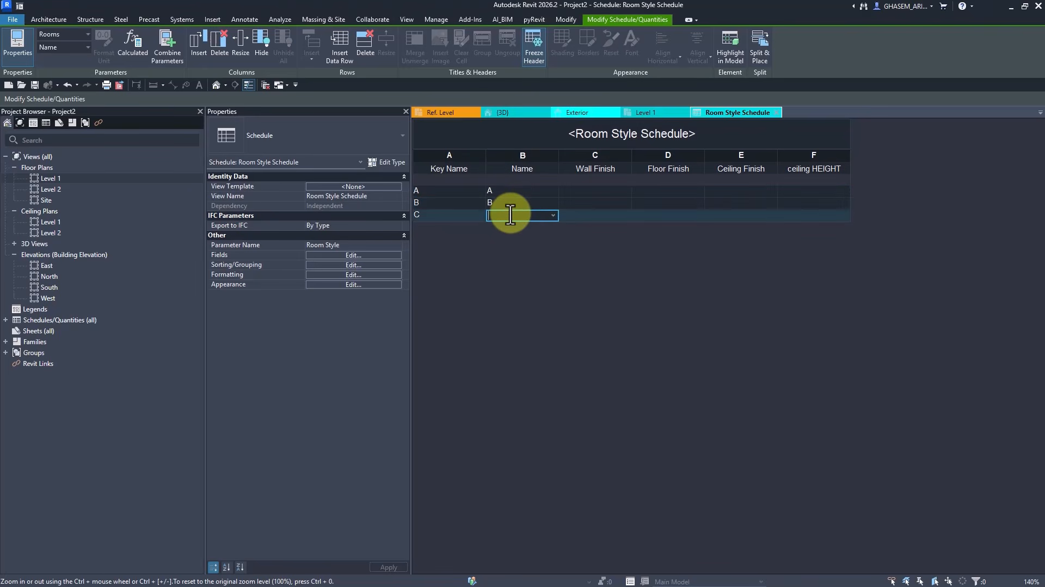
Step: Set the wall finishes to PLASTER for key A, TILE 500X500mm for key B and WALLPAPER for key C
left_click(579, 191)
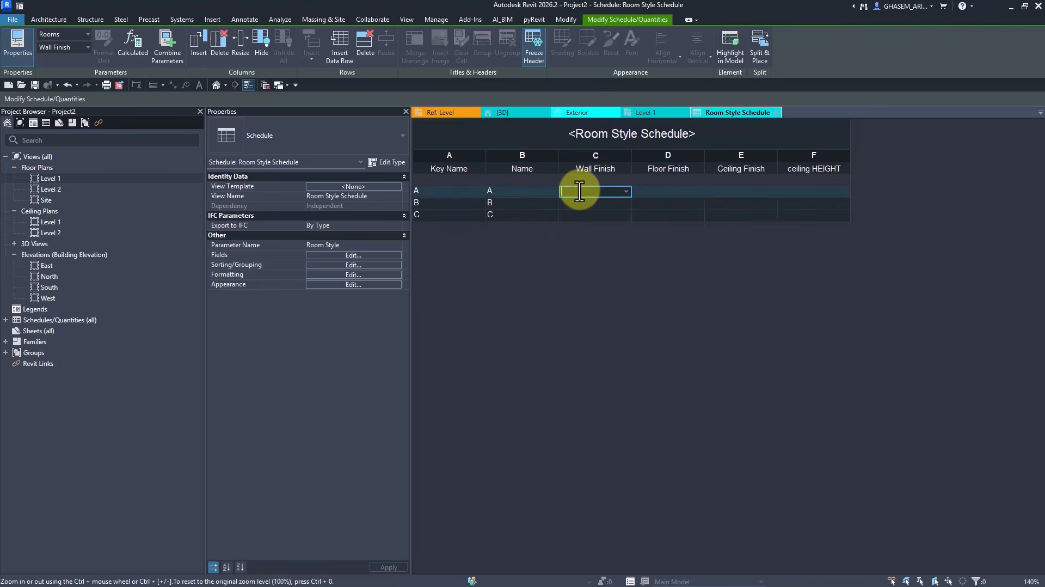
type("PLASTER")
key("Return")
left_click(578, 203)
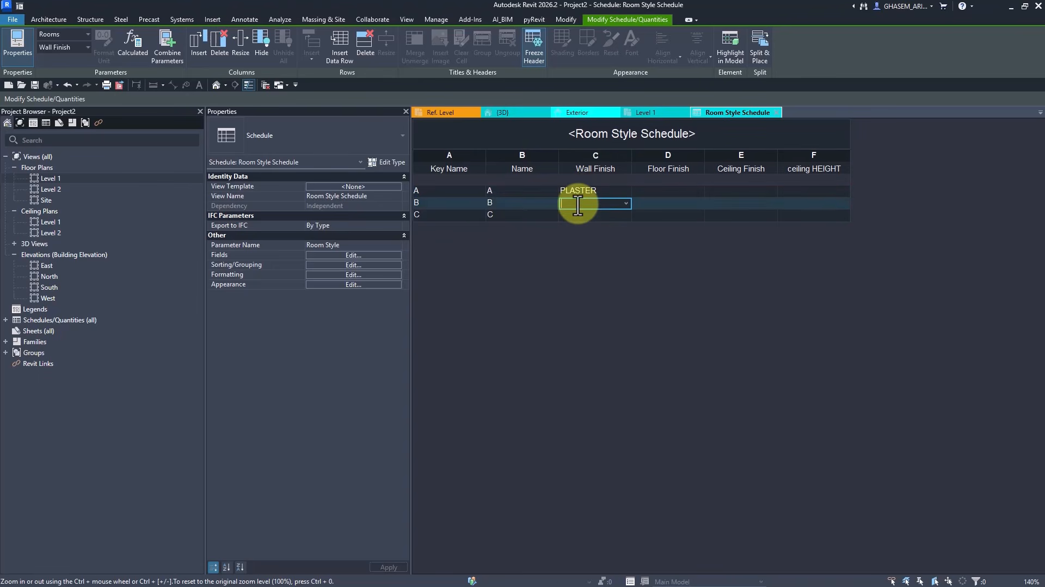
type("TILE 500X500mm")
key("Return")
left_click(589, 216)
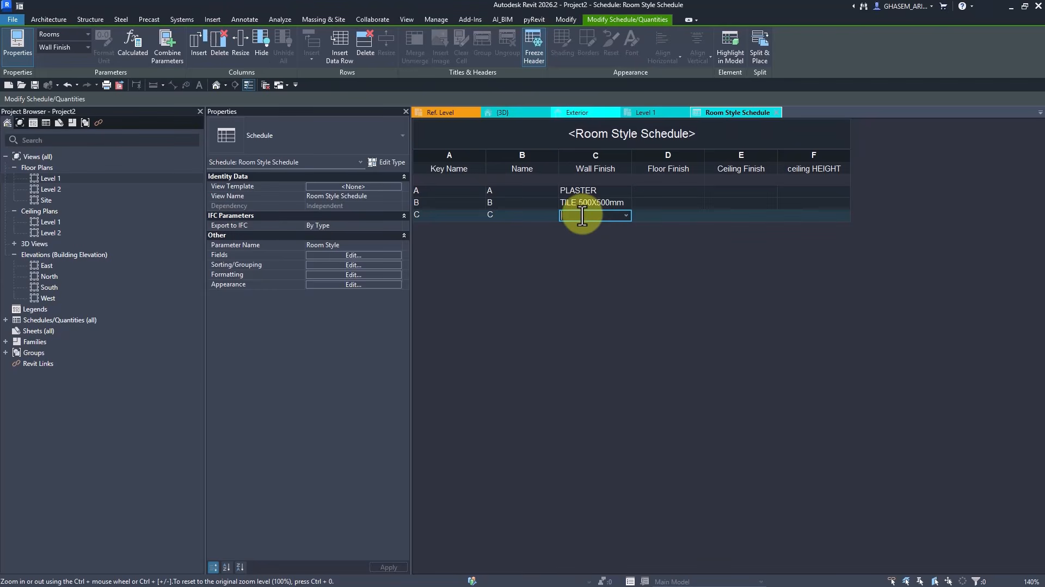
type("WALLPAPER")
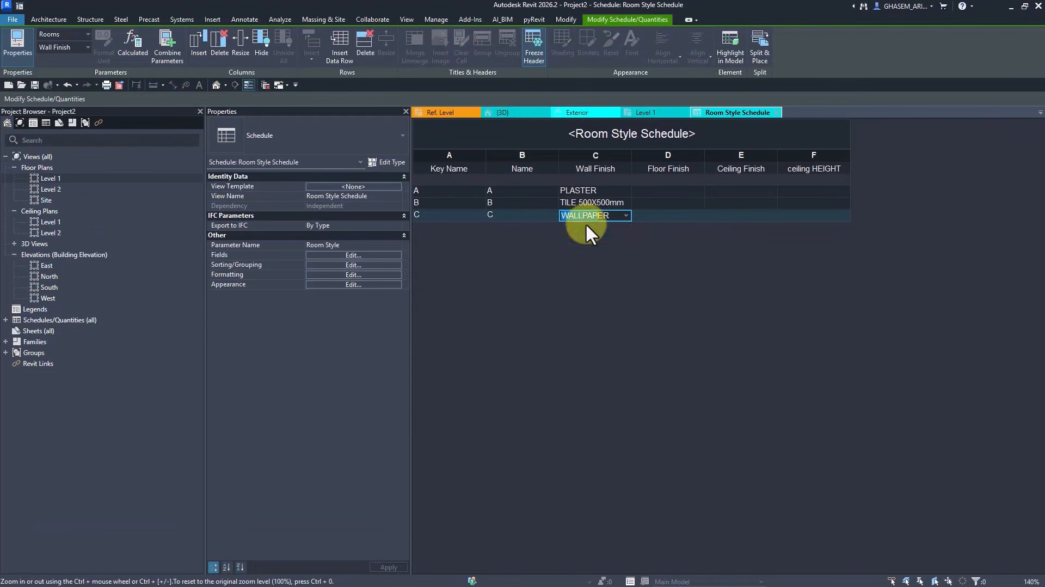
Step: Set the floor finishes to CEMENT for key A, TILE 1000X1000 for key B and CONCRETE for key C
left_click(649, 193)
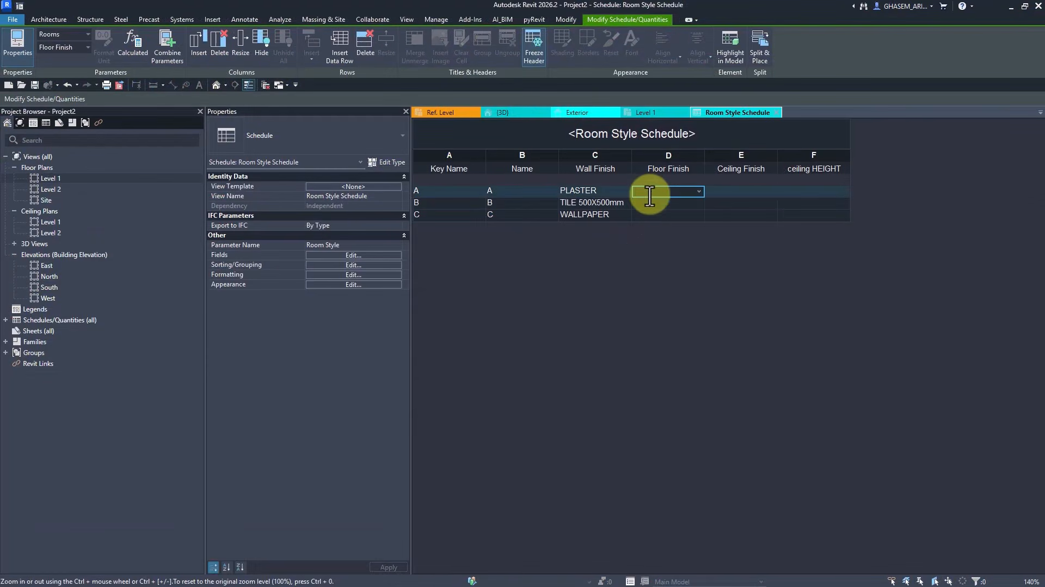
type("CEMENT")
left_click(643, 204)
type("TILE 1000X1000")
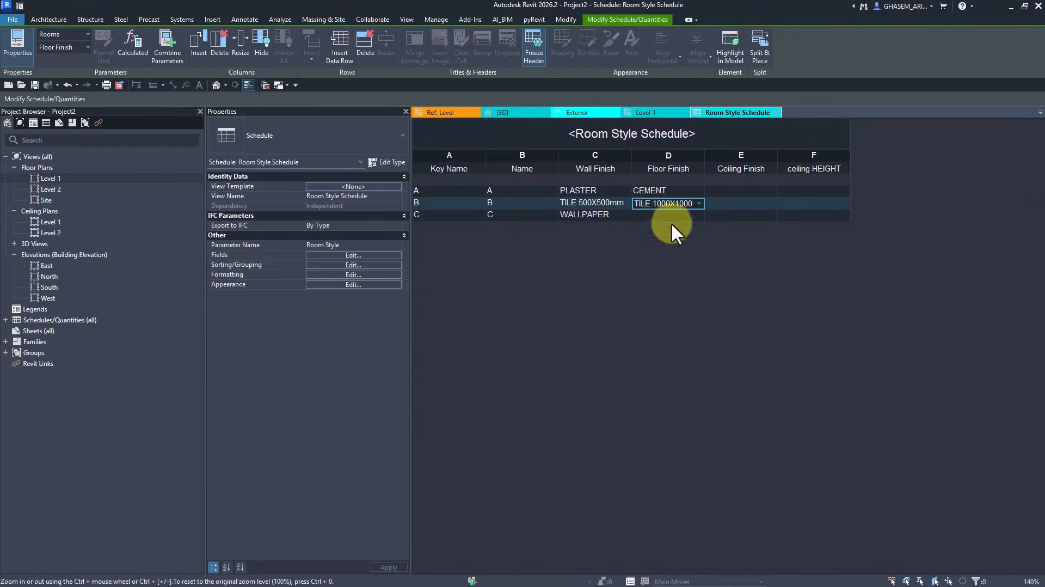
left_click(671, 221)
type("CONCRETE")
Step: Set the ceiling finish to TILE 600X600 for keys A, B and C
left_click(726, 191)
type("TILE 600X6")
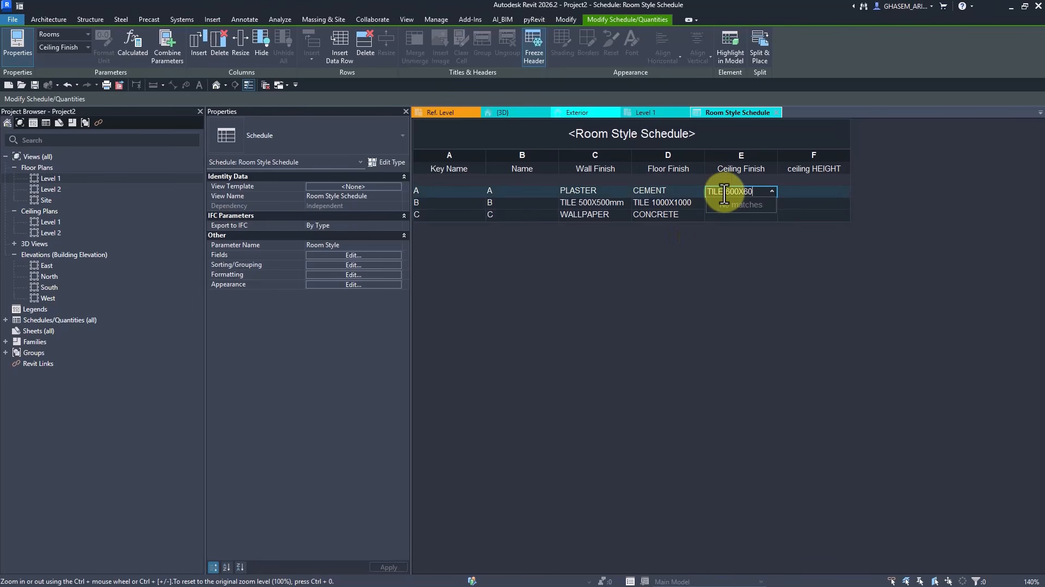
type("0")
left_click(768, 204)
left_click(750, 216)
Step: Set the ceiling heights to 2600 for key A and 2800 for keys B and C
left_click(836, 192)
type("2600")
left_click(831, 203)
type("2800")
left_click(825, 216)
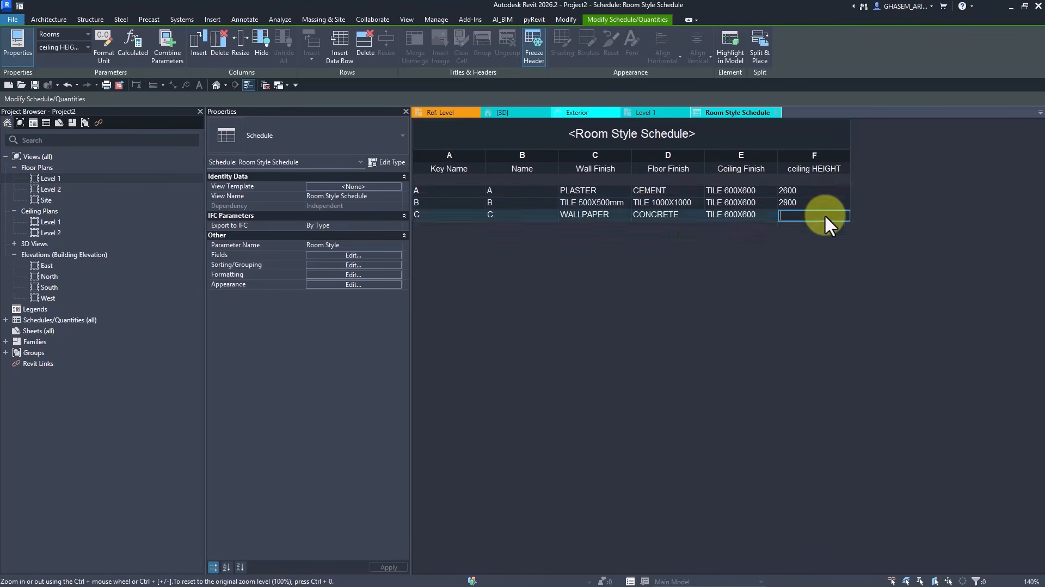
type("2800")
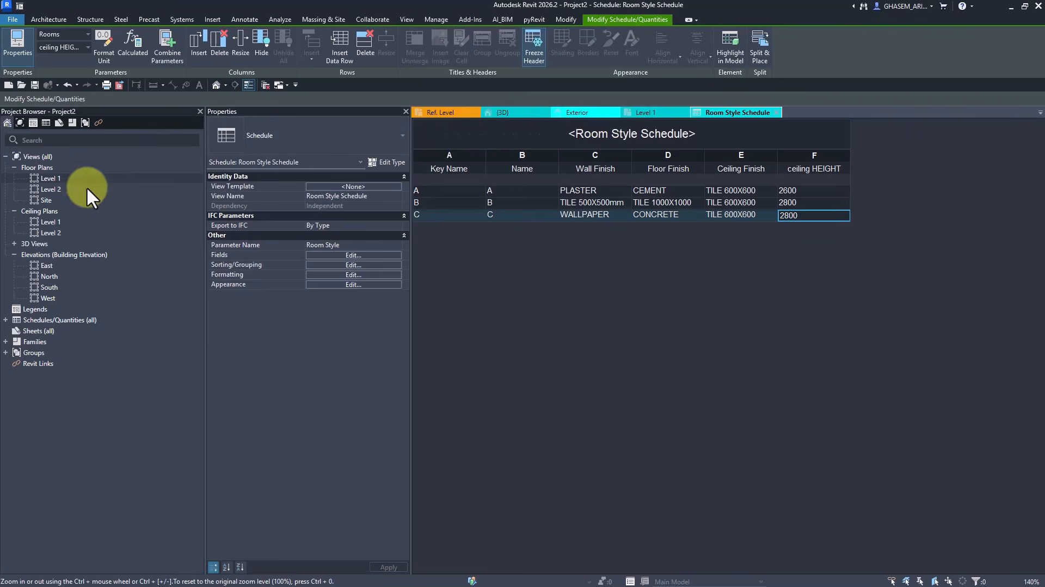
Step: Assign Room Style B to Room 1 in the Level 1 floor plan
double_click(44, 178)
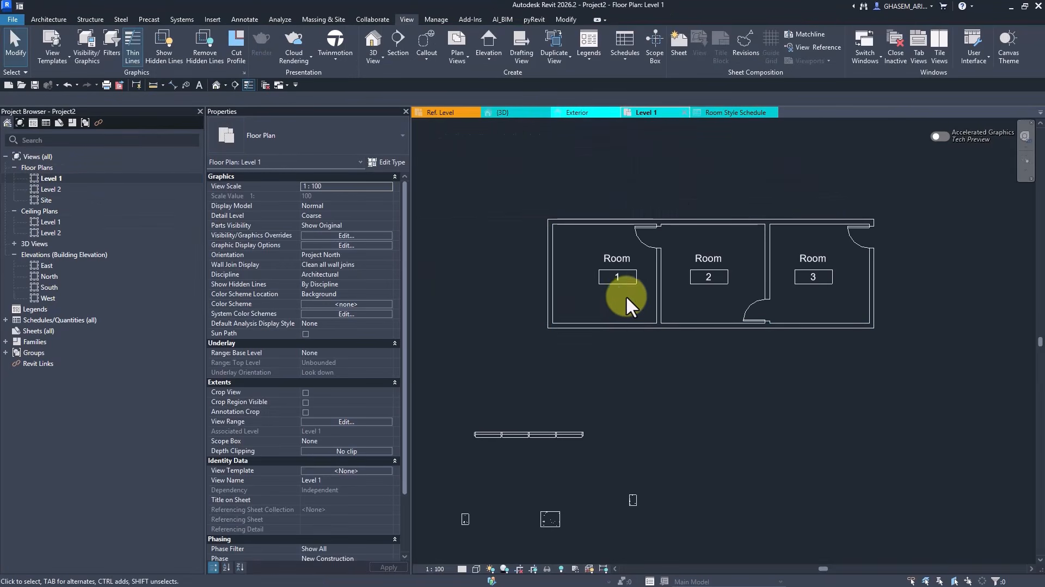
left_click(631, 297)
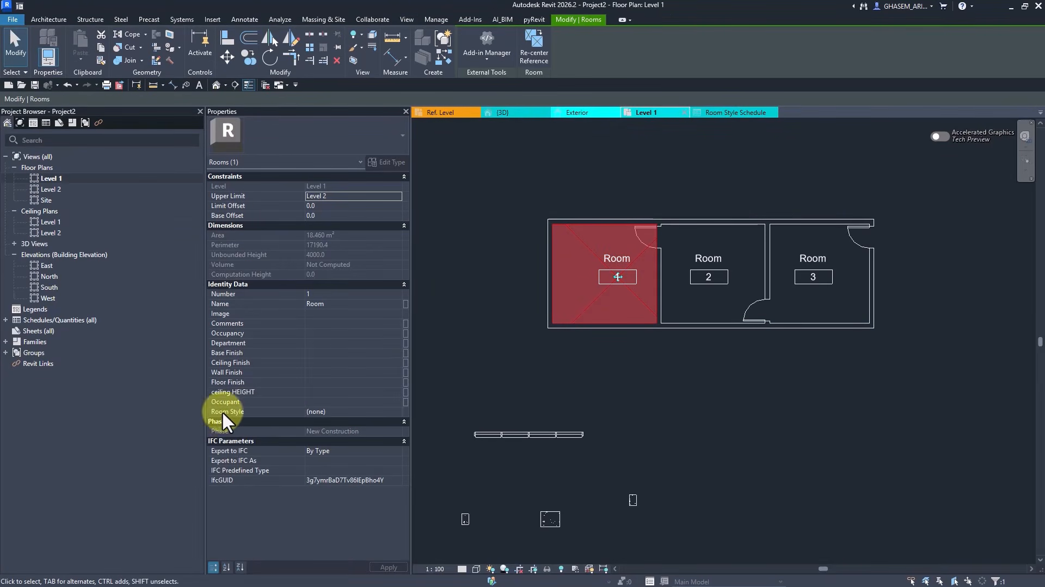
left_click(403, 411)
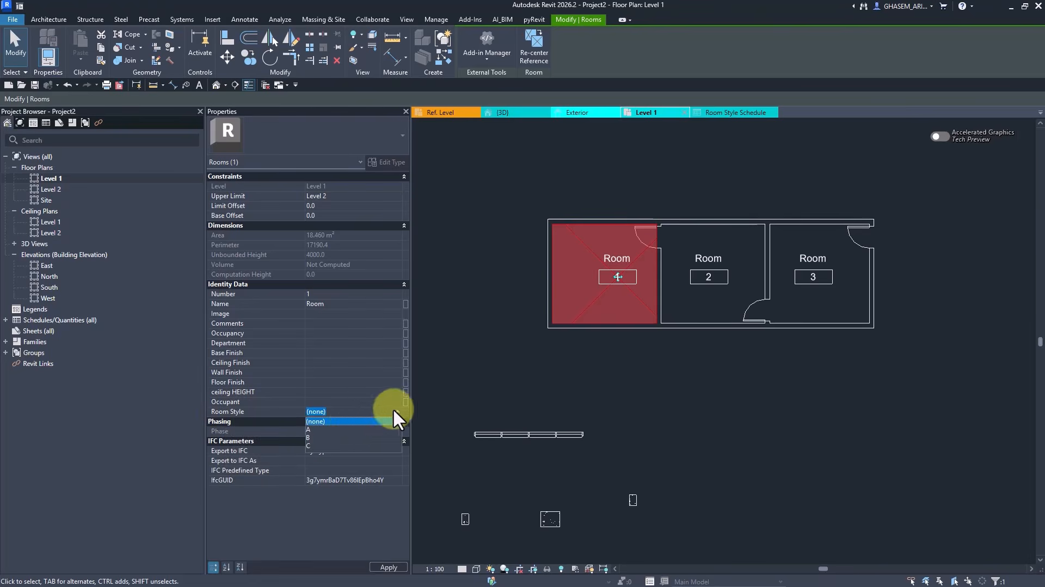
left_click(336, 438)
left_click(526, 409)
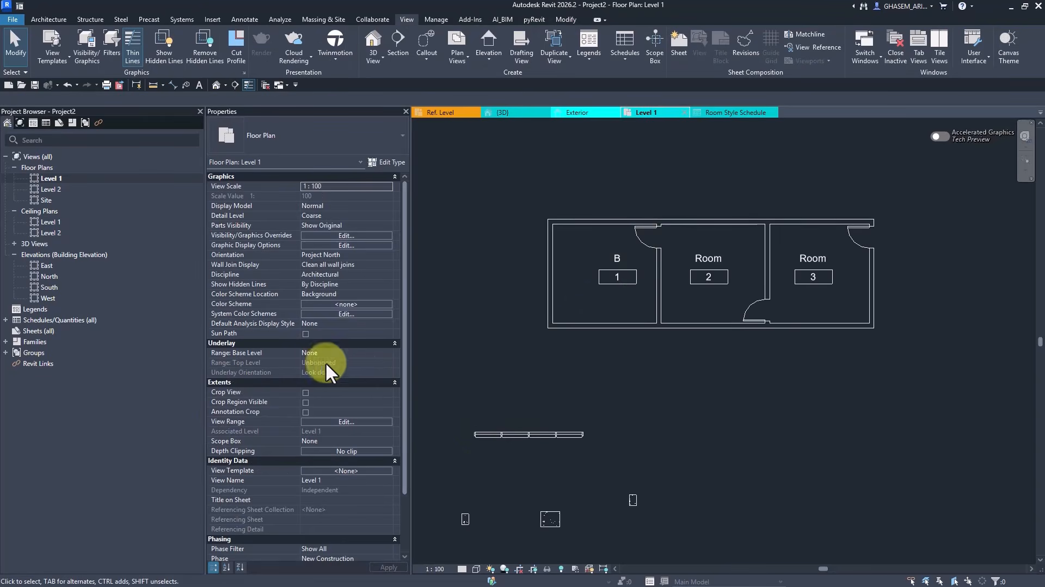
Step: Check Room 1's style properties and assign Room Style B to Room 2 in the Level 1 floor plan
left_click(638, 298)
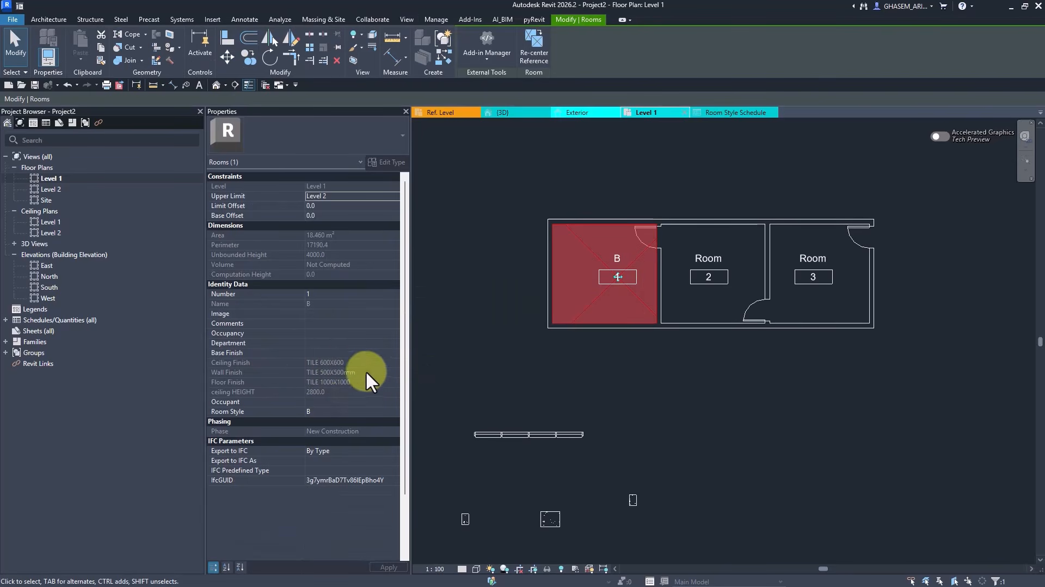
left_click(721, 413)
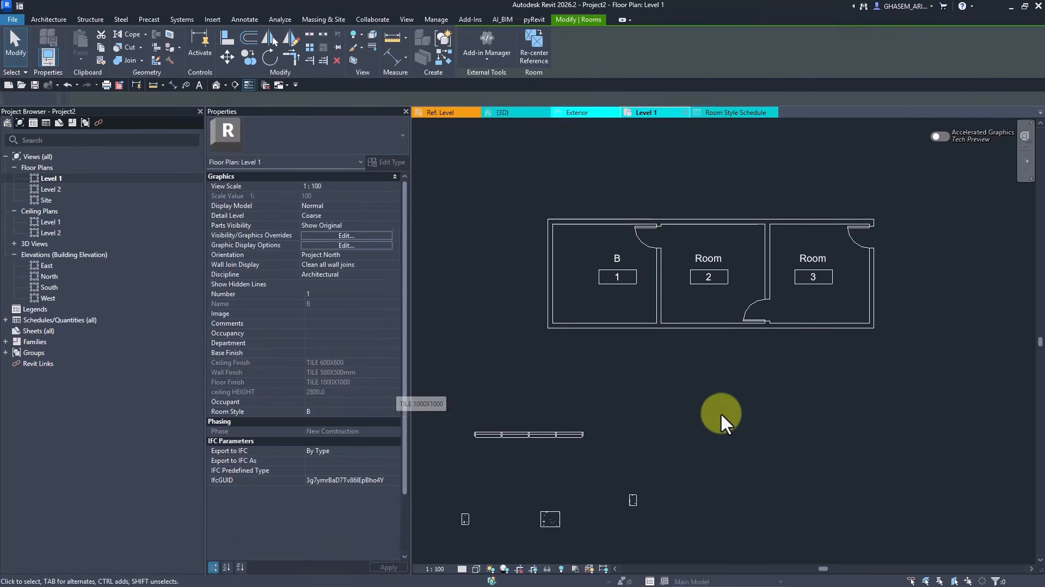
left_click(706, 306)
left_click(396, 410)
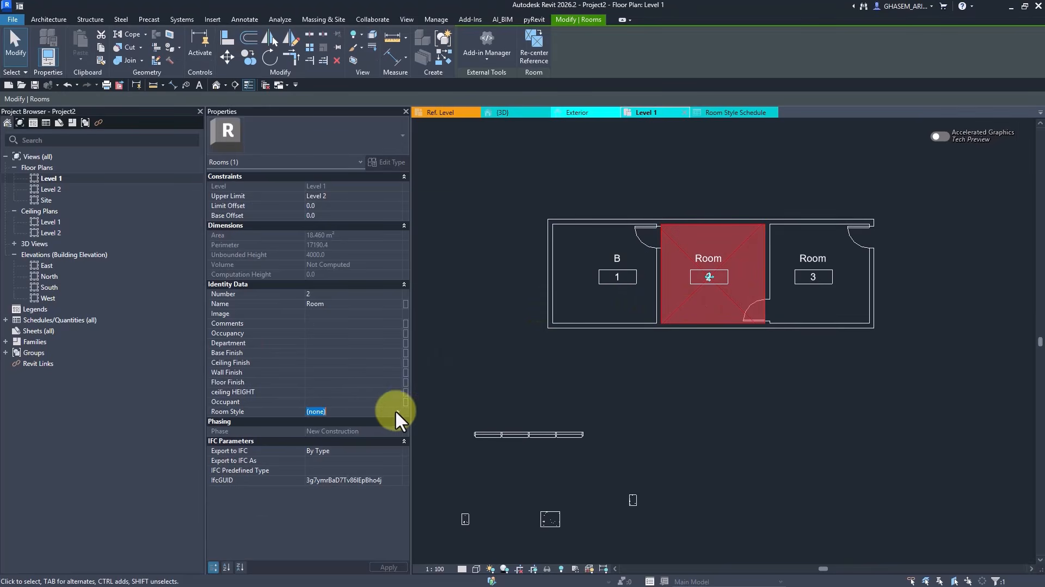
left_click(322, 436)
left_click(800, 414)
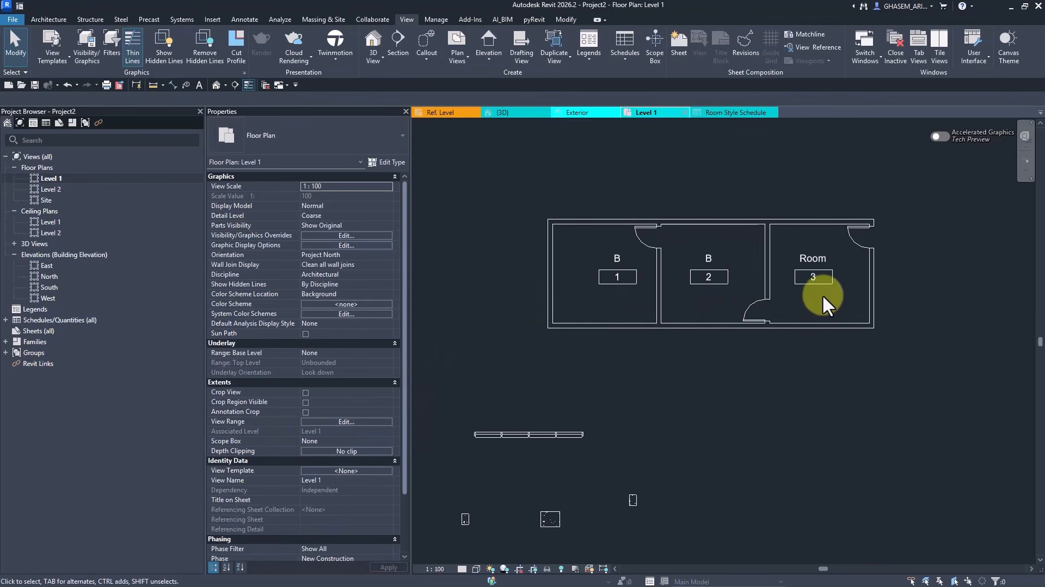
Step: Assign Room Style C to Room 3
left_click(838, 291)
left_click(393, 410)
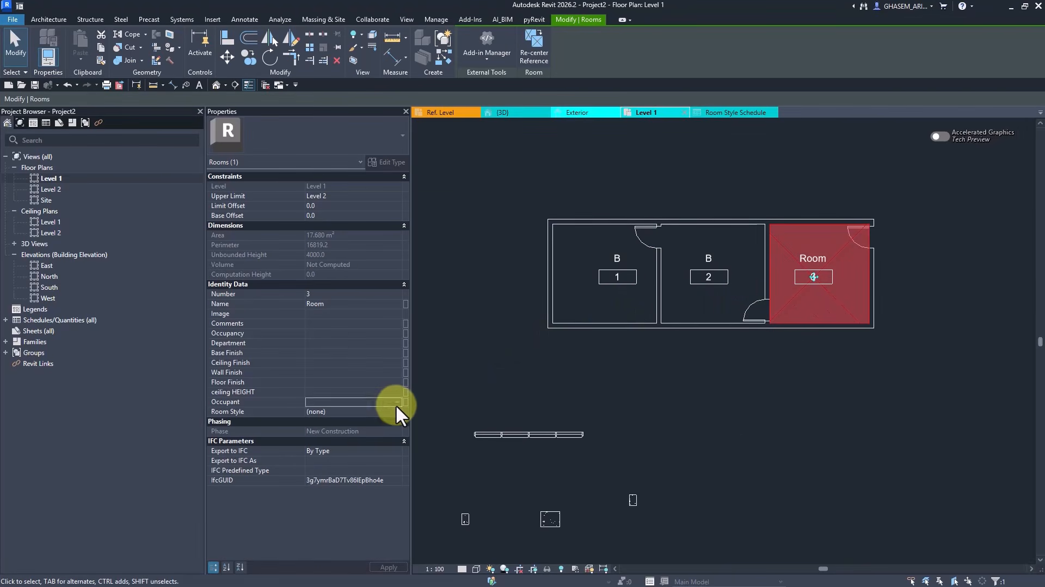
left_click(397, 411)
left_click(315, 445)
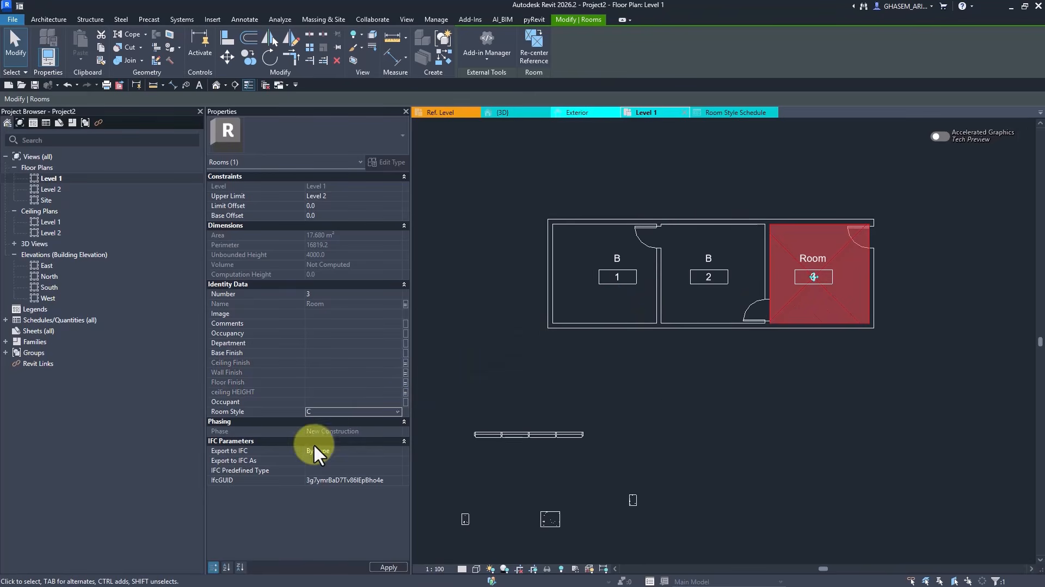
left_click(641, 407)
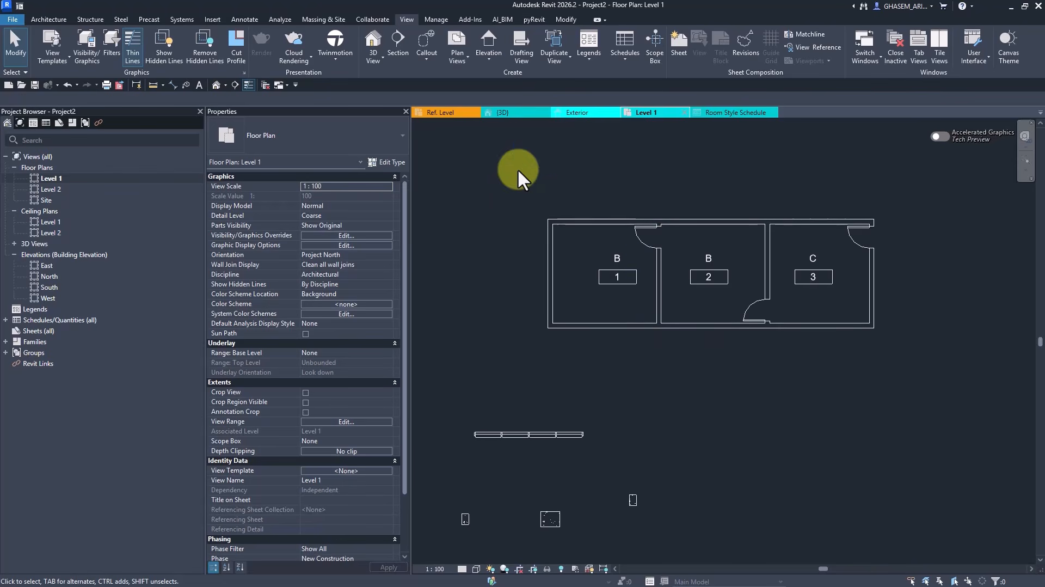
Step: Review the list of parameter types in the Family1 Ref. Level view, dismissing the save reminder without saving
left_click(443, 114)
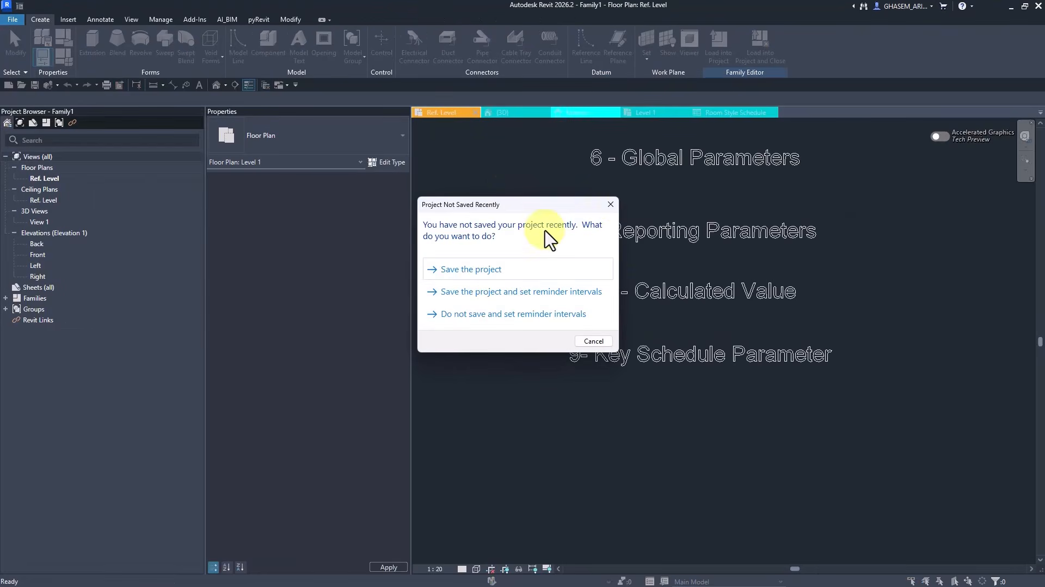
left_click(613, 202)
scroll(632, 337, "down", 1)
middle_click_drag(636, 339, 636, 378)
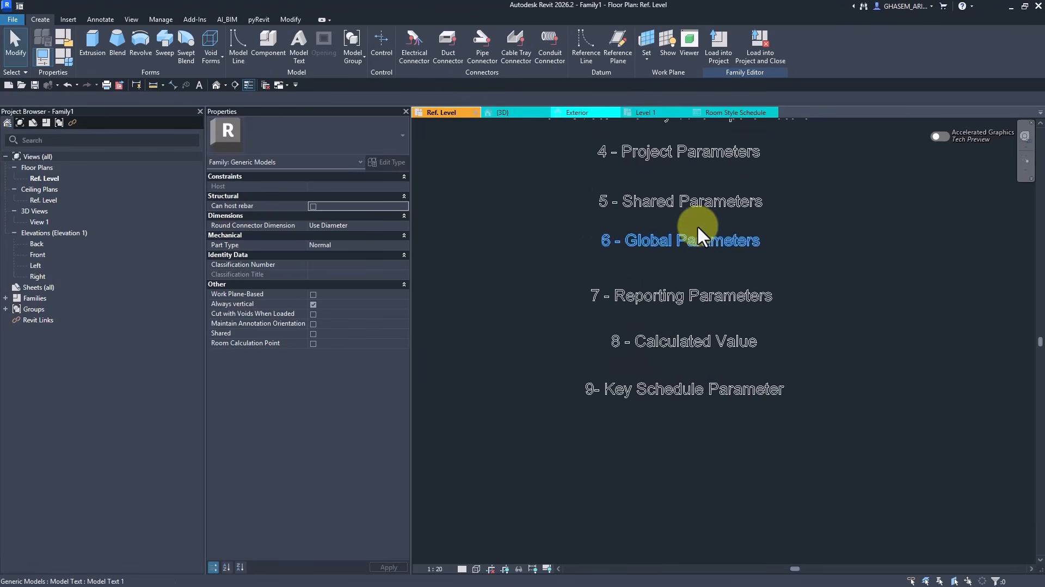
middle_click_drag(685, 159, 683, 172)
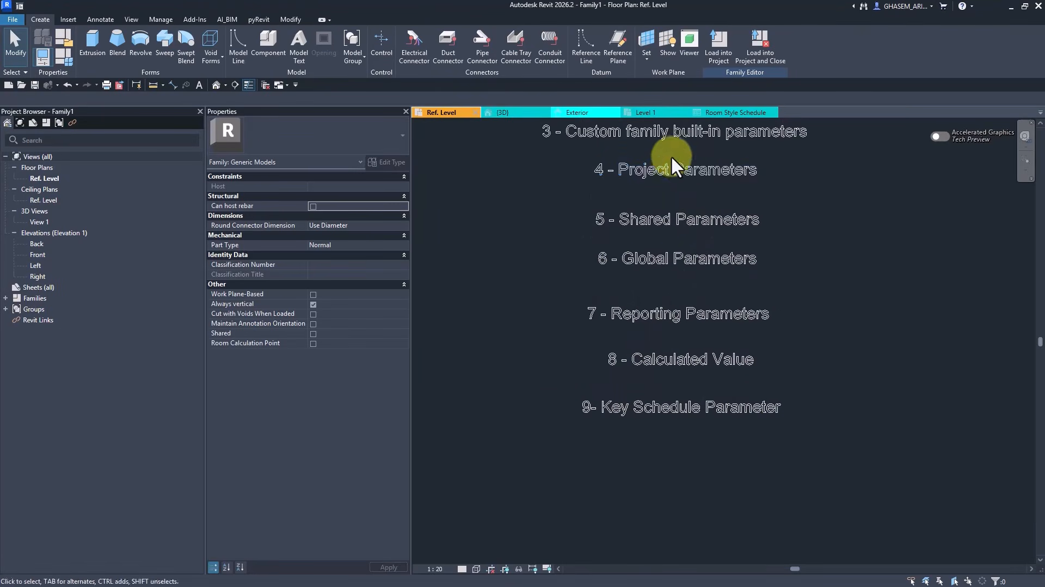
left_click_drag(591, 332, 587, 359)
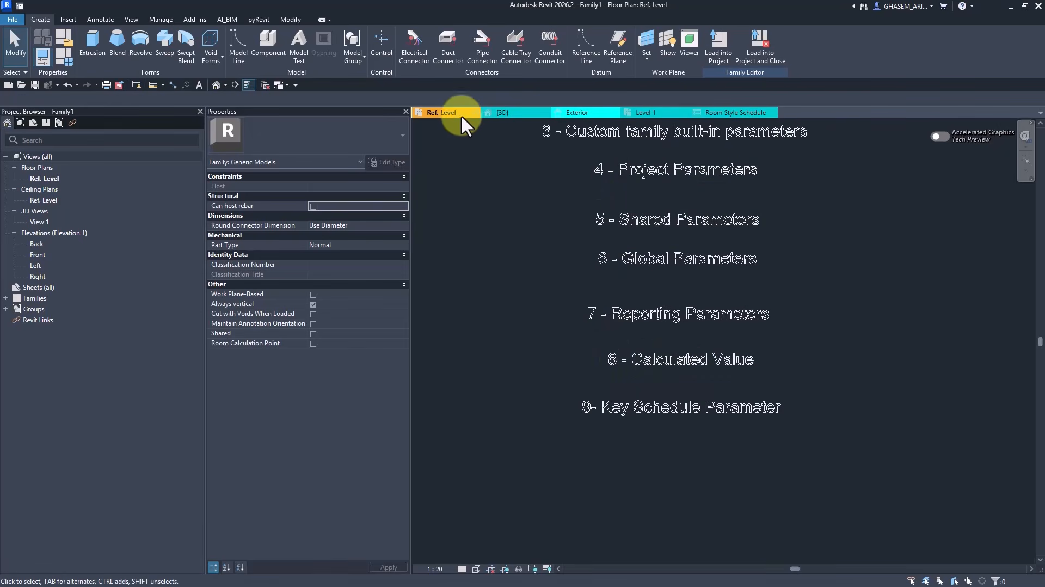
Step: Close the inactive views and return to the project's Level 1 floor plan
left_click(266, 85)
left_click(500, 112)
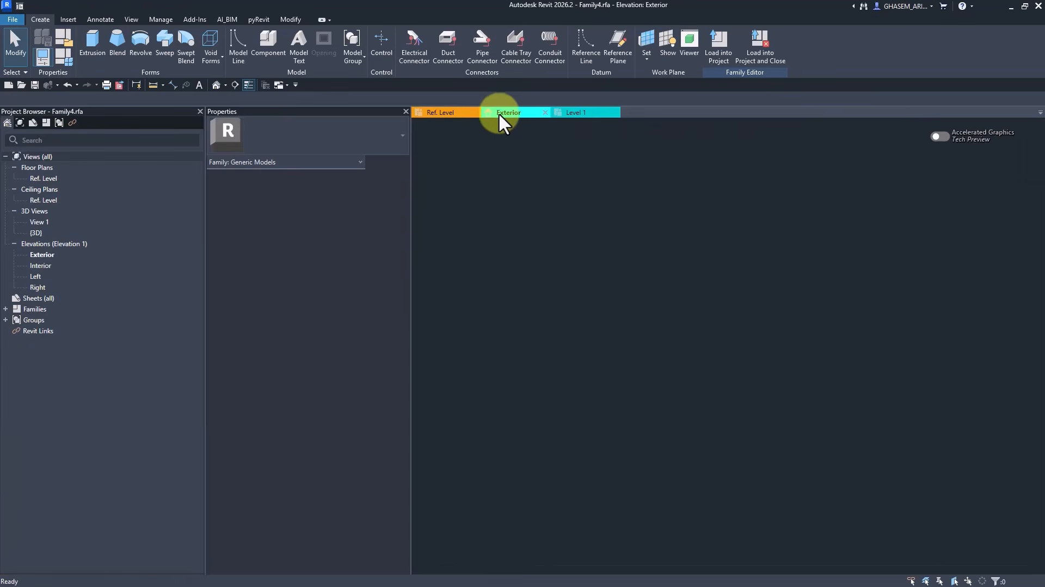
left_click(579, 113)
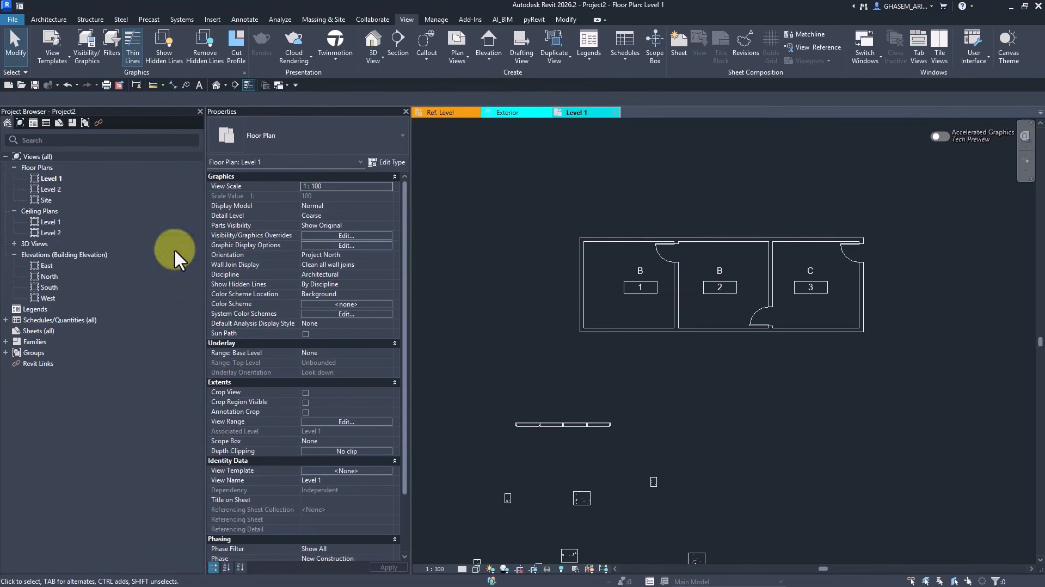
Step: Create a new building-components schedule for the Walls category, named Wall Schedule, in the New Construction phase
double_click(34, 321)
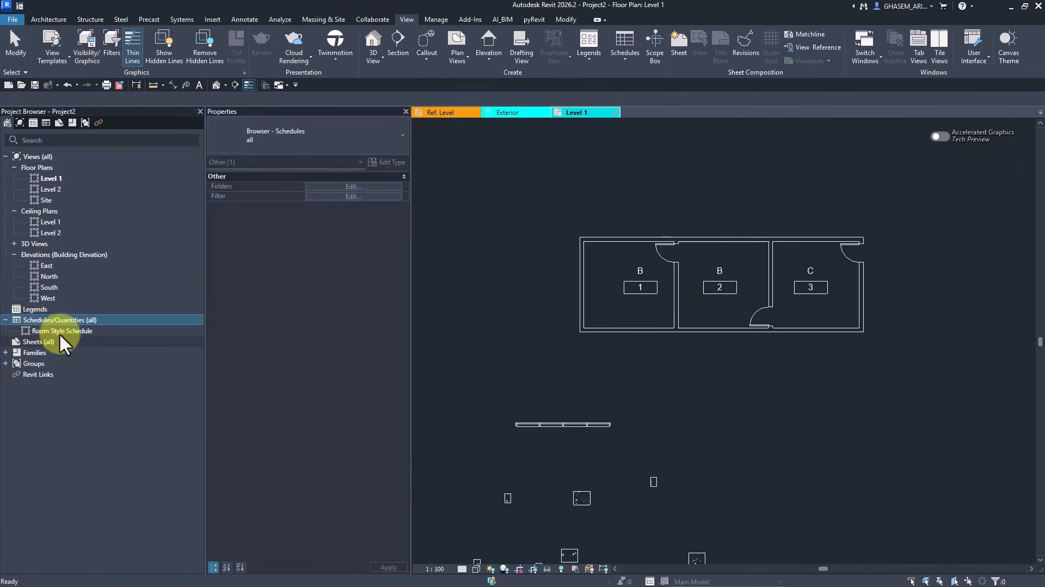
right_click(43, 319)
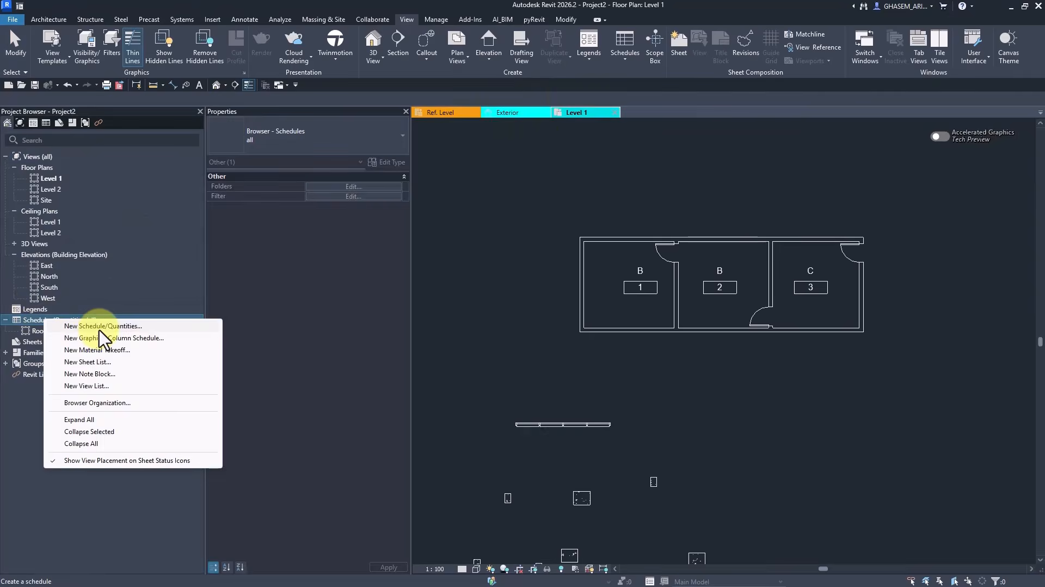
left_click(99, 327)
key("w")
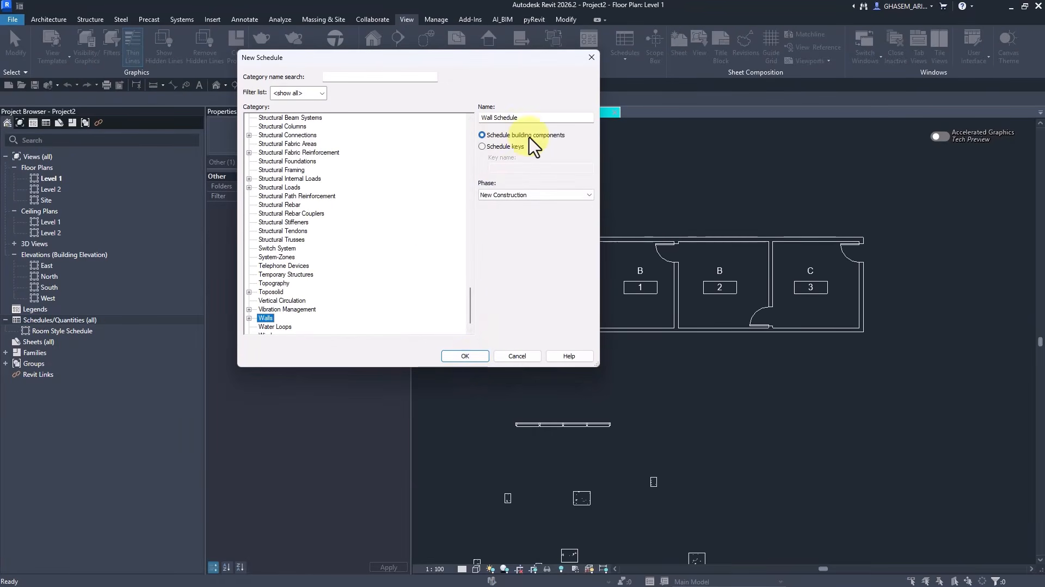
left_click(466, 355)
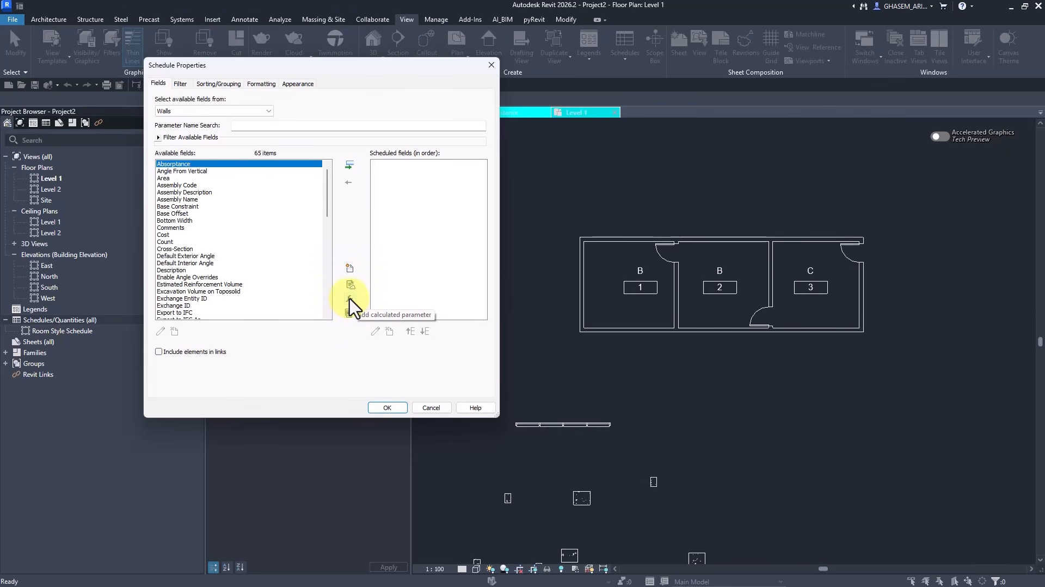
Step: Add the Type and Area fields to the wall schedule
left_click(300, 126)
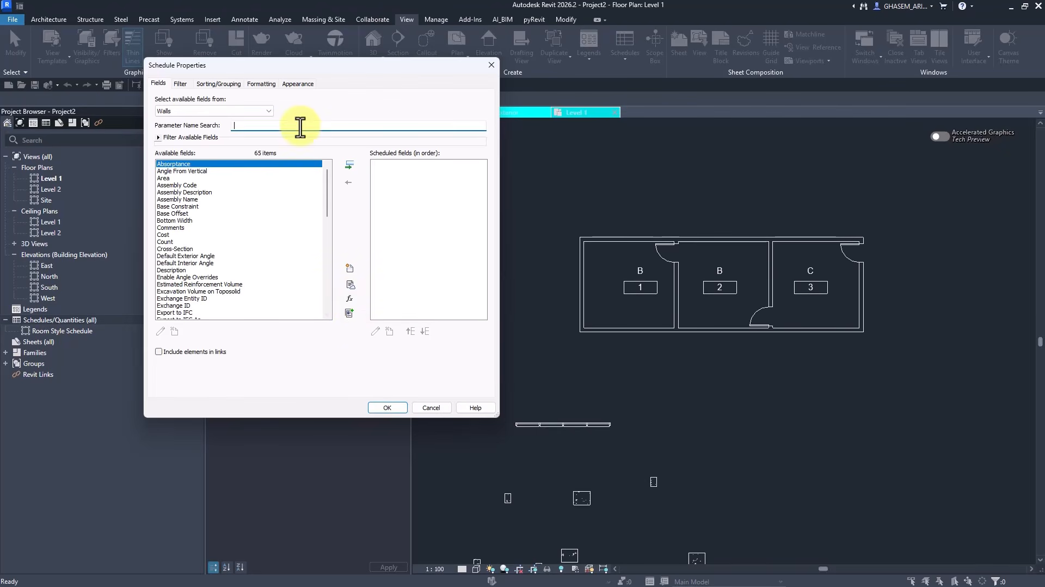
type("TY")
double_click(178, 200)
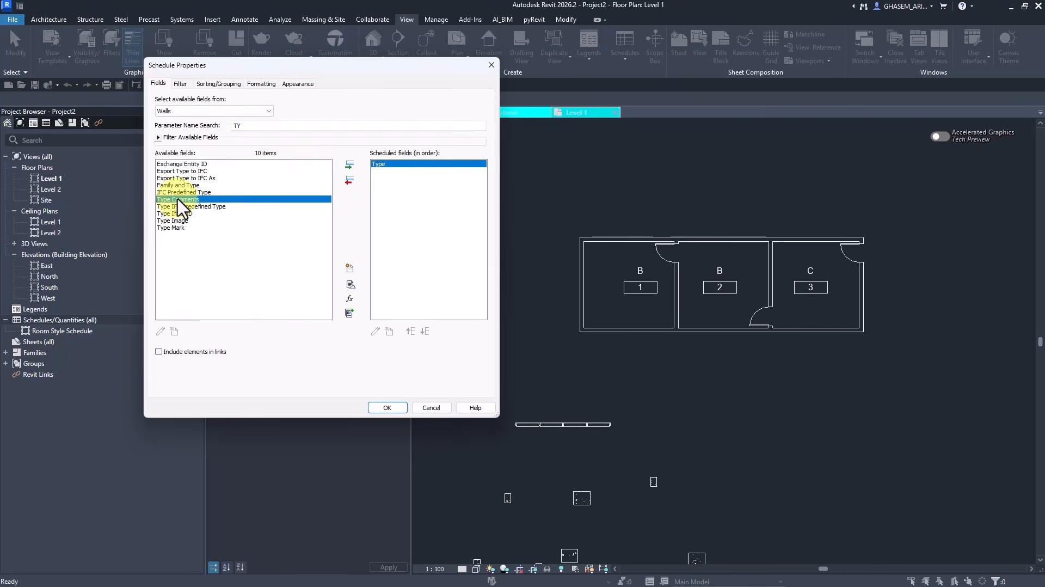
left_click_drag(262, 127, 197, 140)
type("AR")
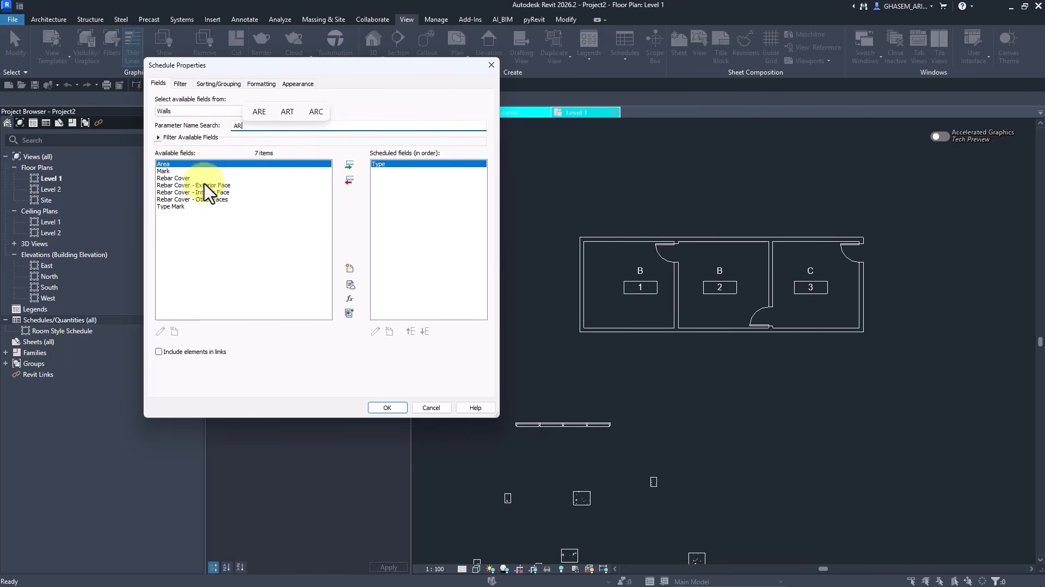
double_click(169, 164)
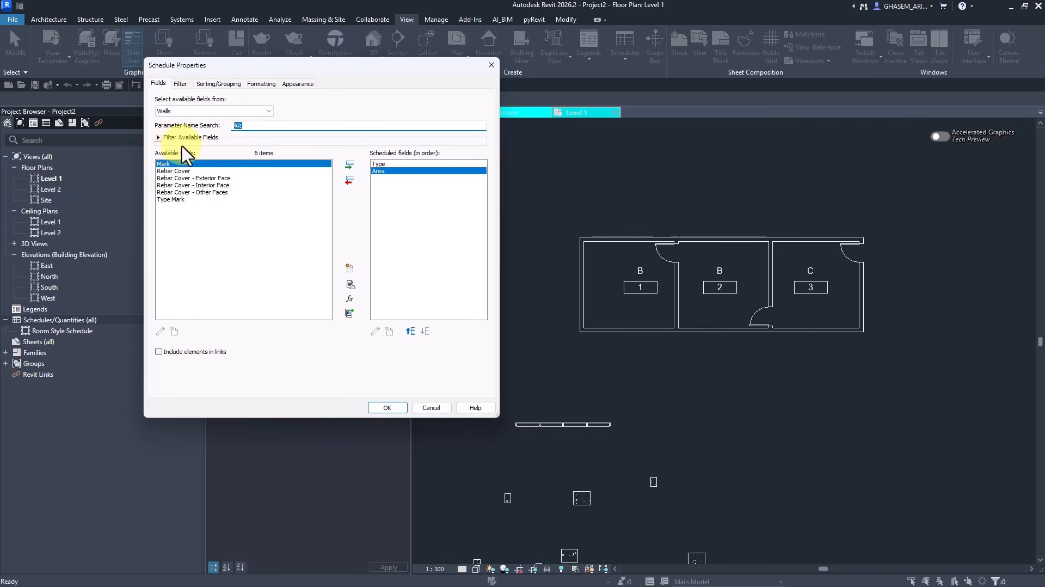
Step: Add the Volume and Cost fields and generate the wall schedule
type("V")
left_click(180, 221)
double_click(180, 221)
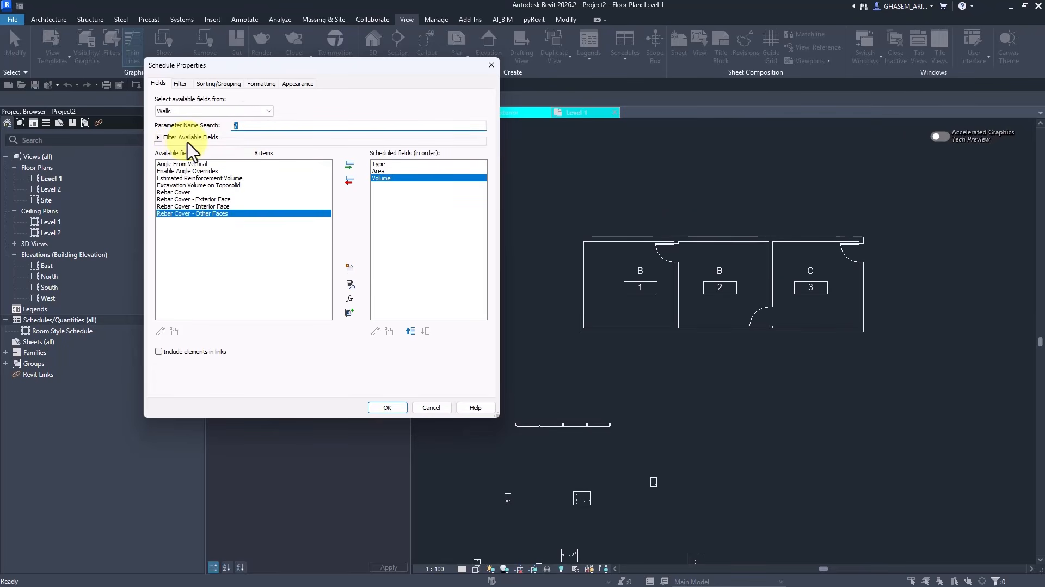
type("COS")
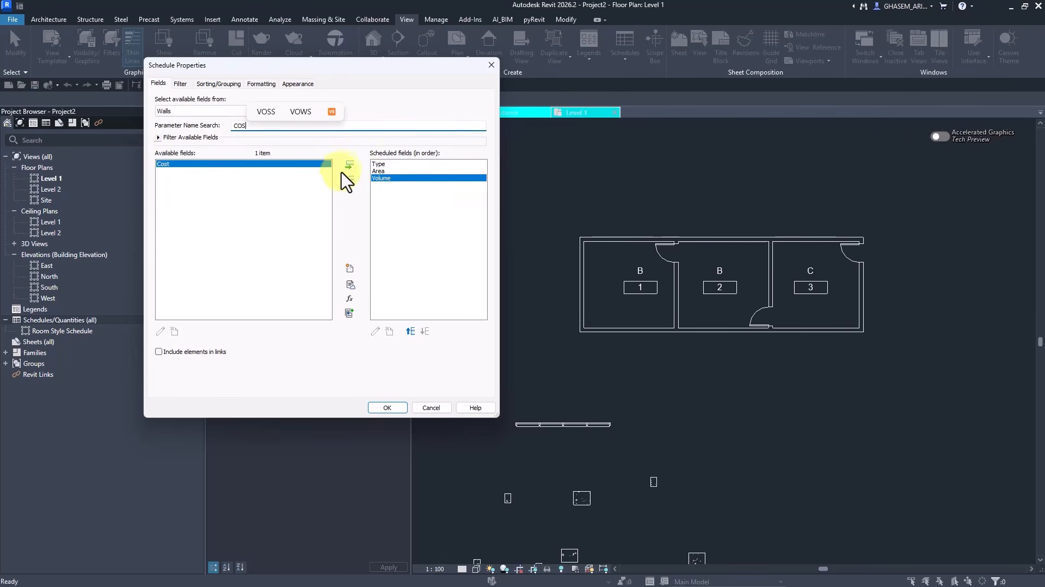
left_click(349, 165)
left_click(395, 407)
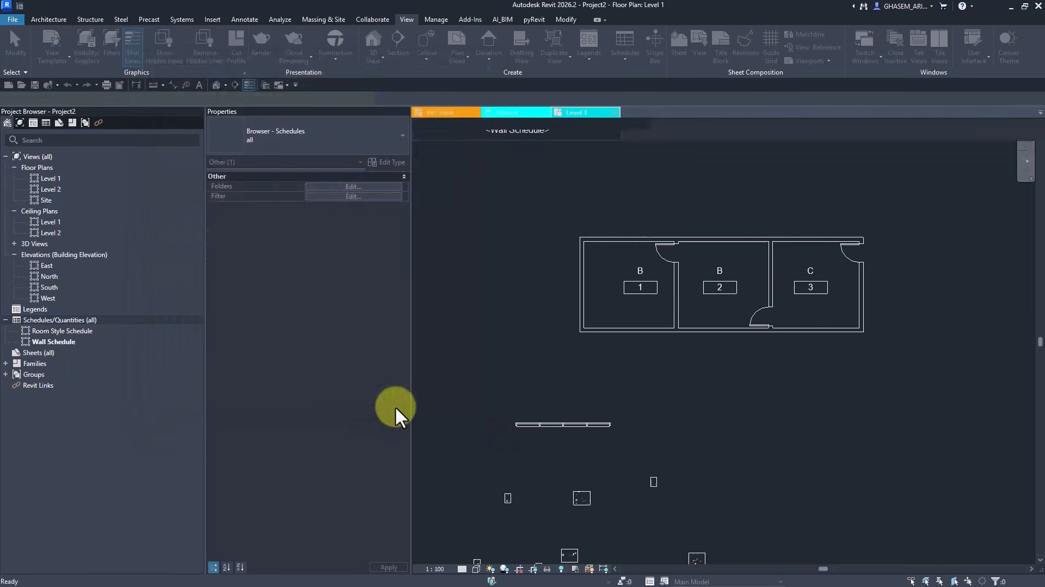
Step: Set the cost of the Generic - 200mm wall type to 25, applying it to all walls of that type
left_click(580, 177)
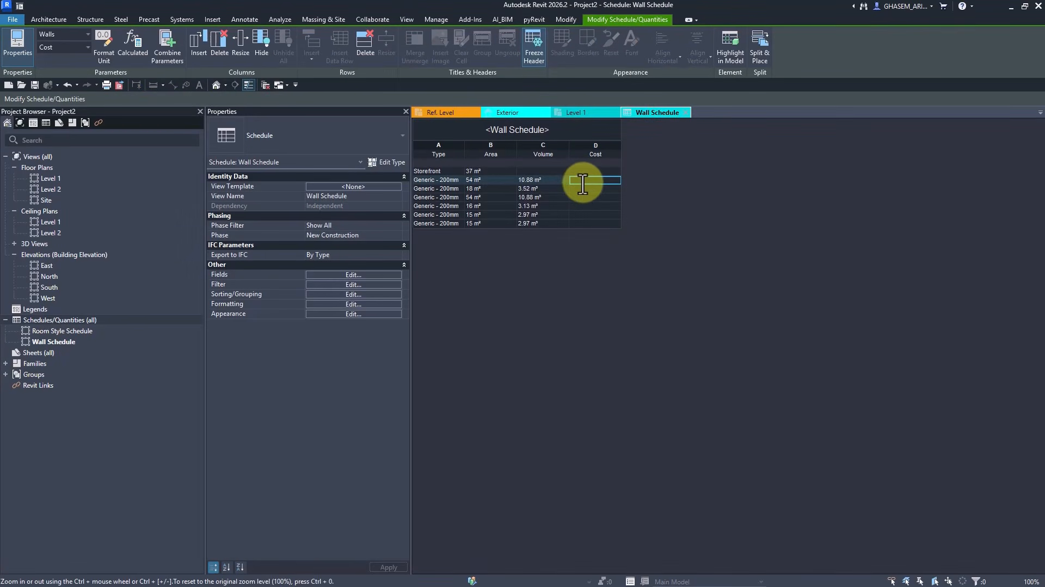
key("Return")
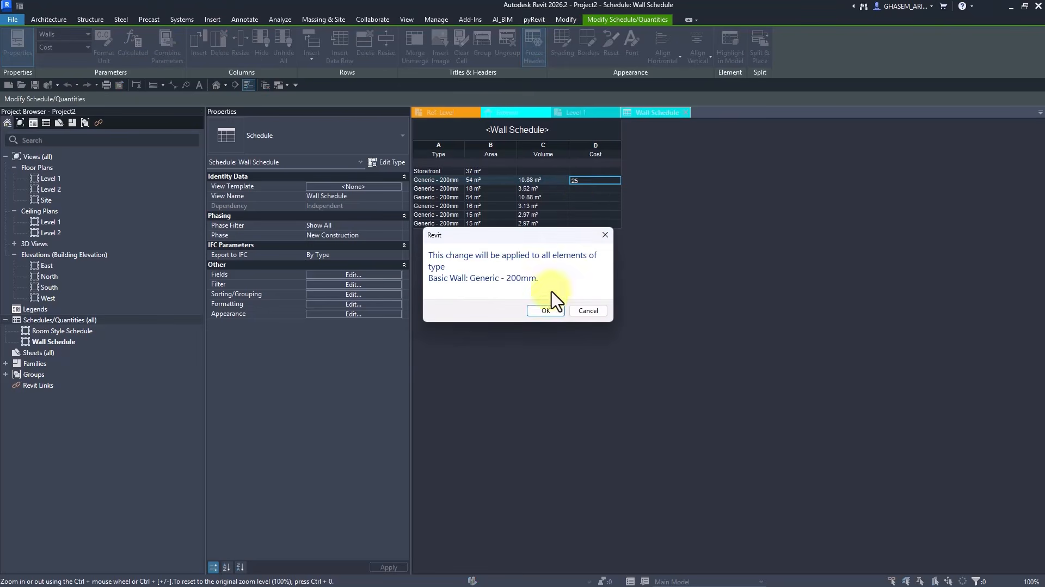
left_click(547, 311)
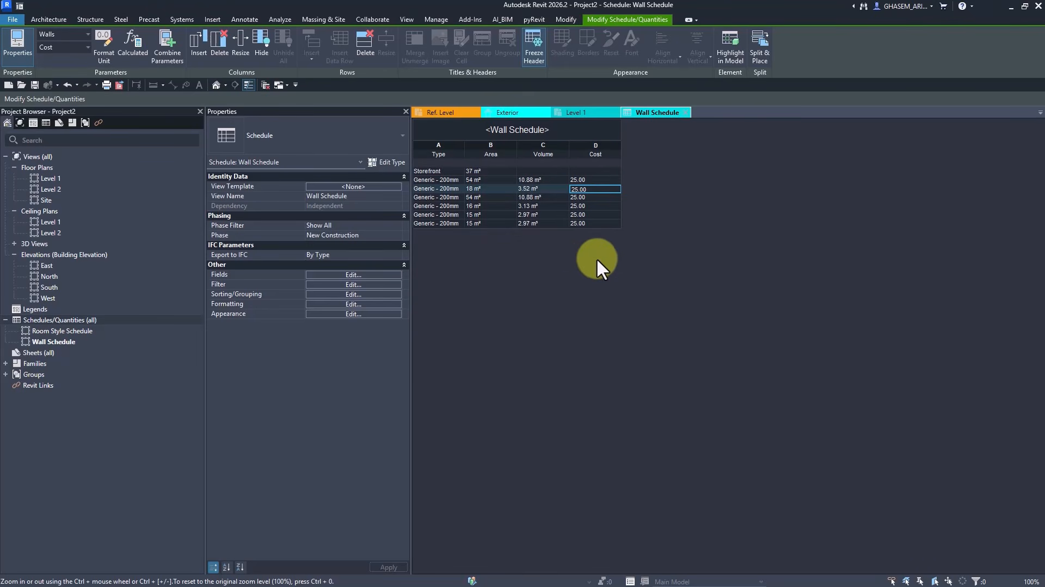
Step: Start a calculated field named TOTAL COST in the wall schedule, using a formula with the Currency type
scroll(479, 227, "up", 5, "ctrl")
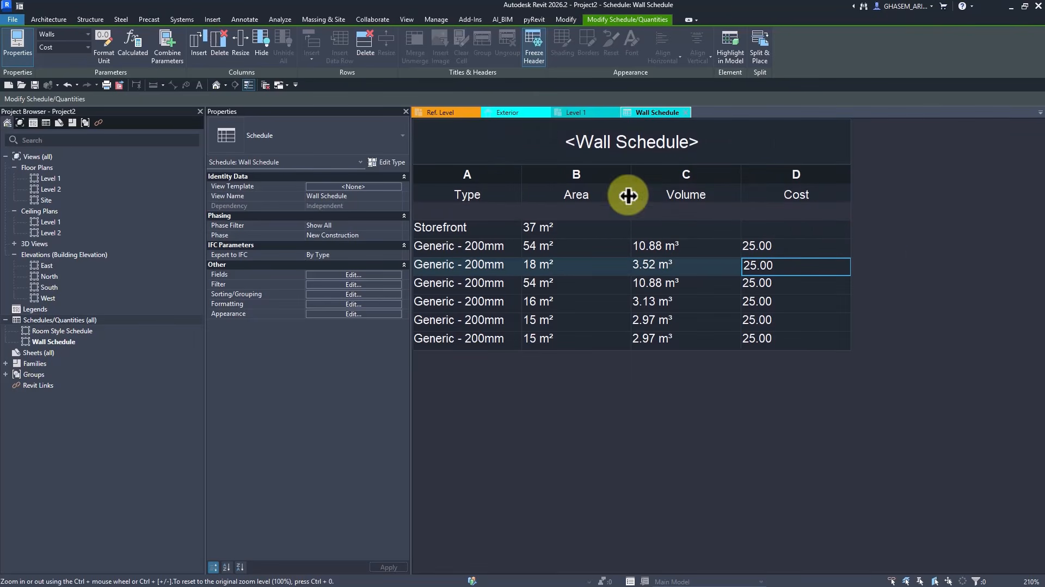
left_click(366, 274)
left_click(350, 299)
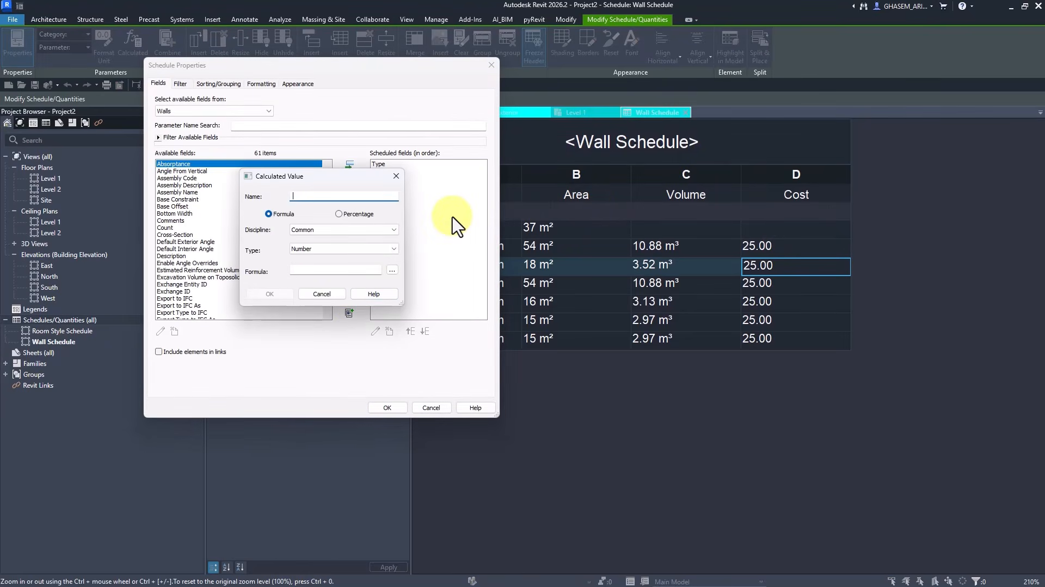
type("TOTAL COST")
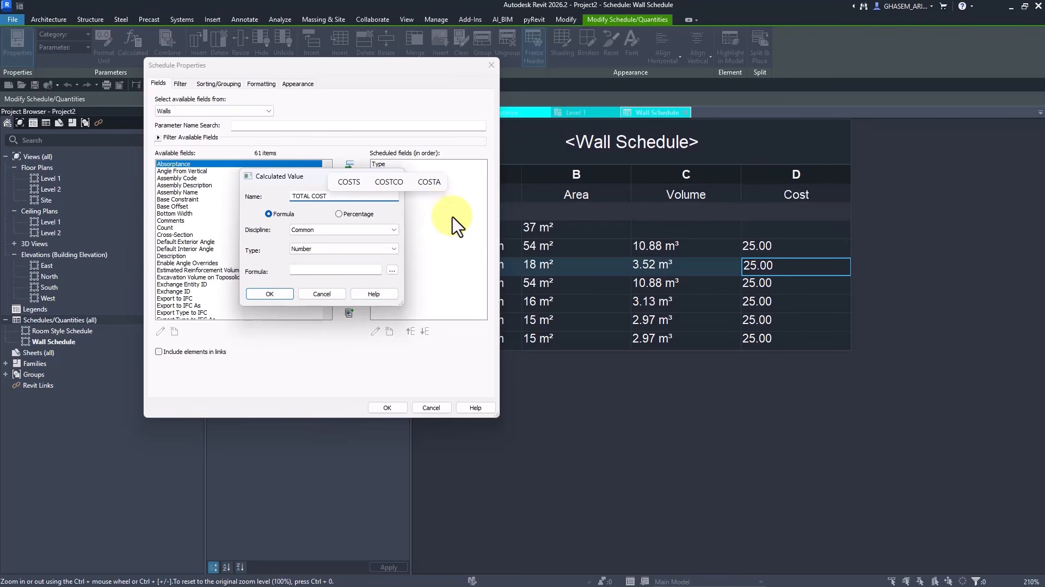
left_click(361, 248)
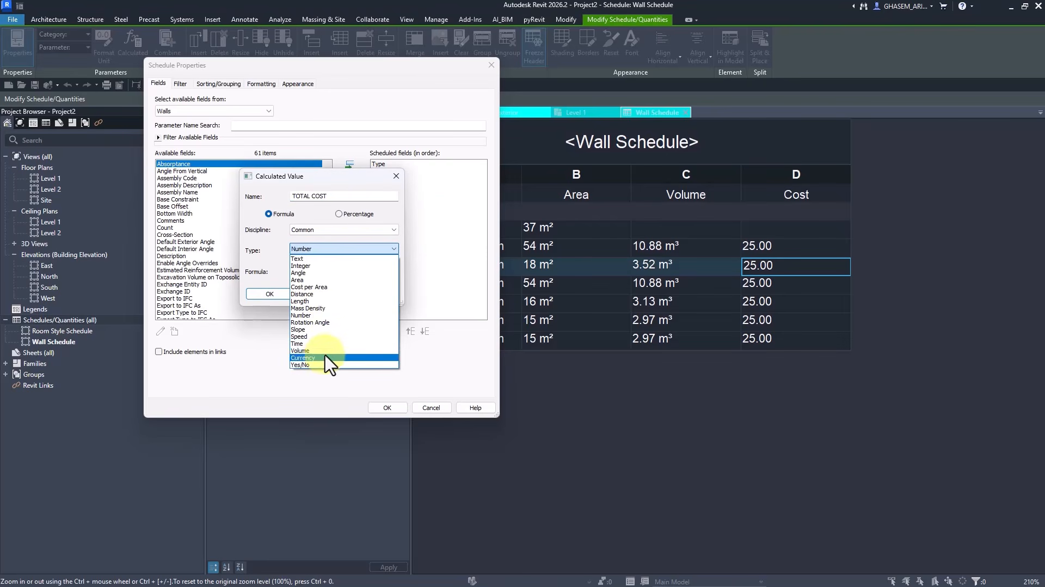
left_click(329, 358)
Step: Complete the TOTAL COST calculated field with the formula (Area * Cost) / 1 and add it to the wall schedule
left_click(325, 270)
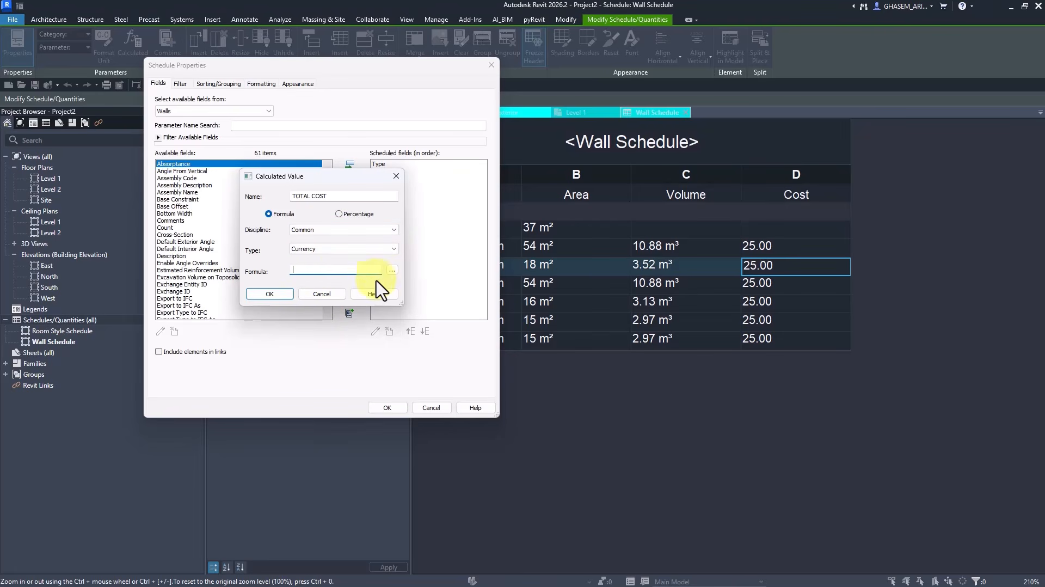
left_click(392, 270)
left_click(275, 195)
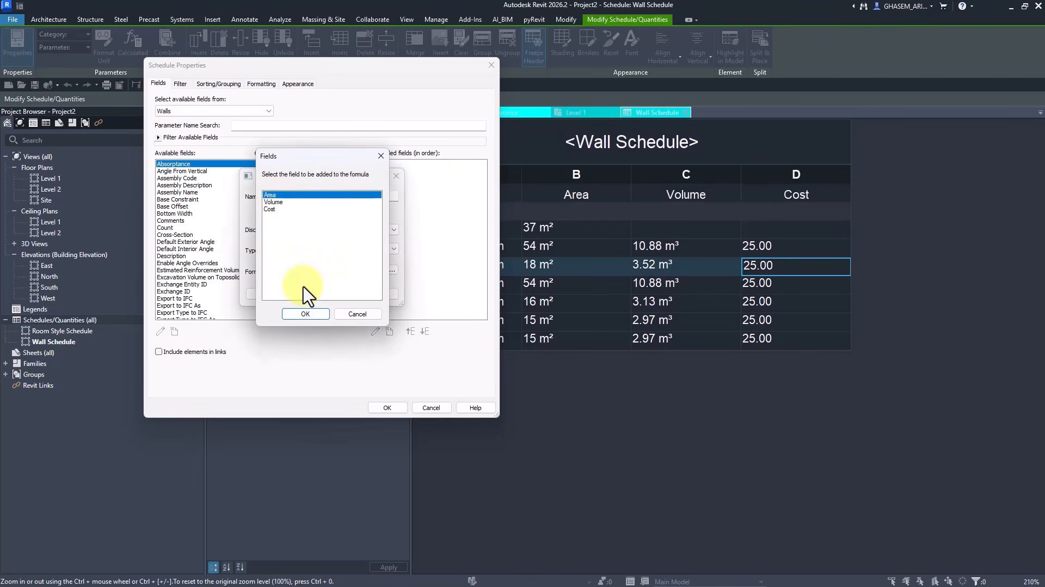
left_click(305, 315)
type("*")
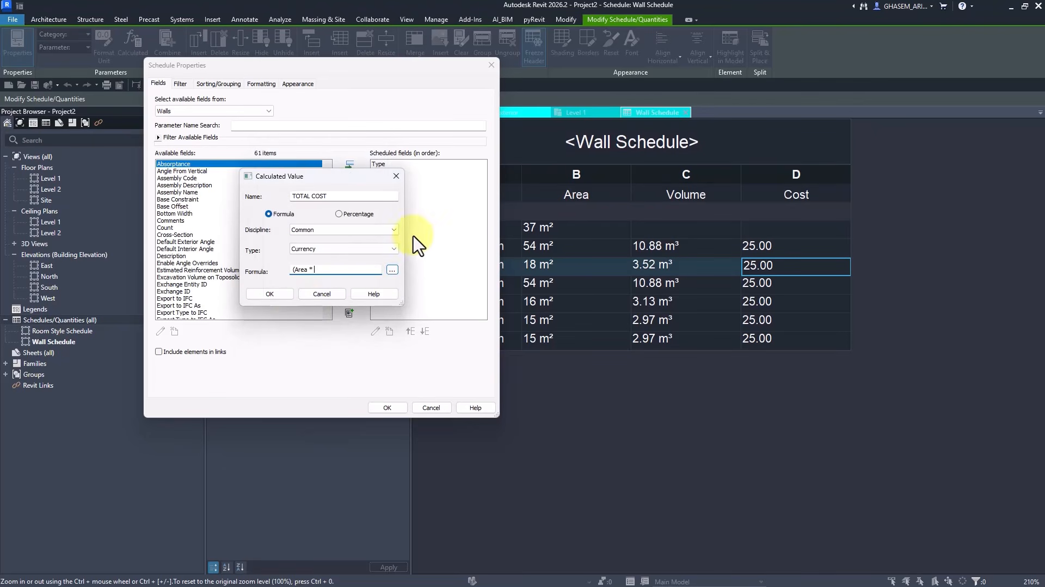
left_click(392, 270)
left_click(270, 208)
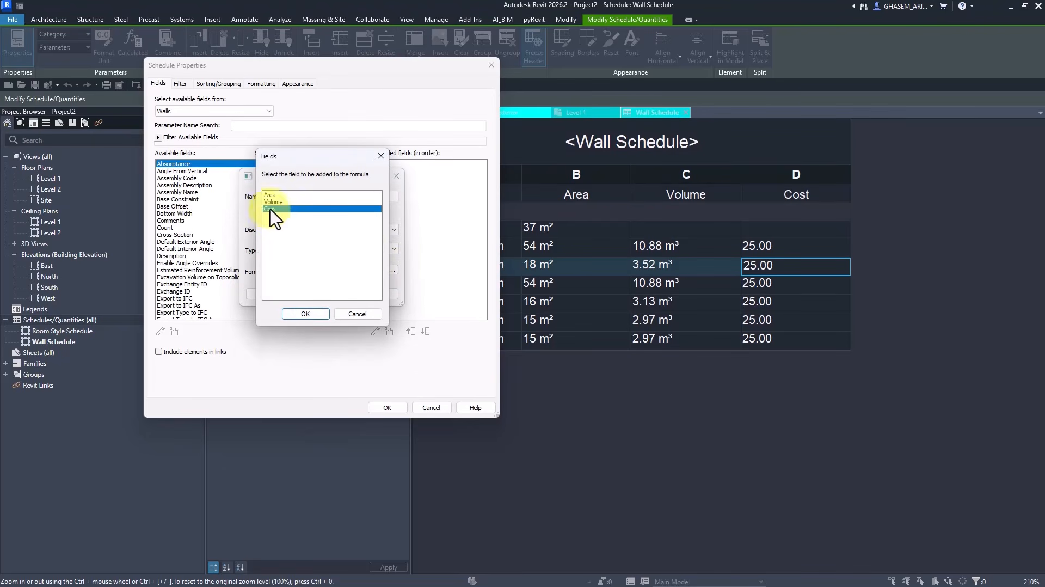
left_click(306, 314)
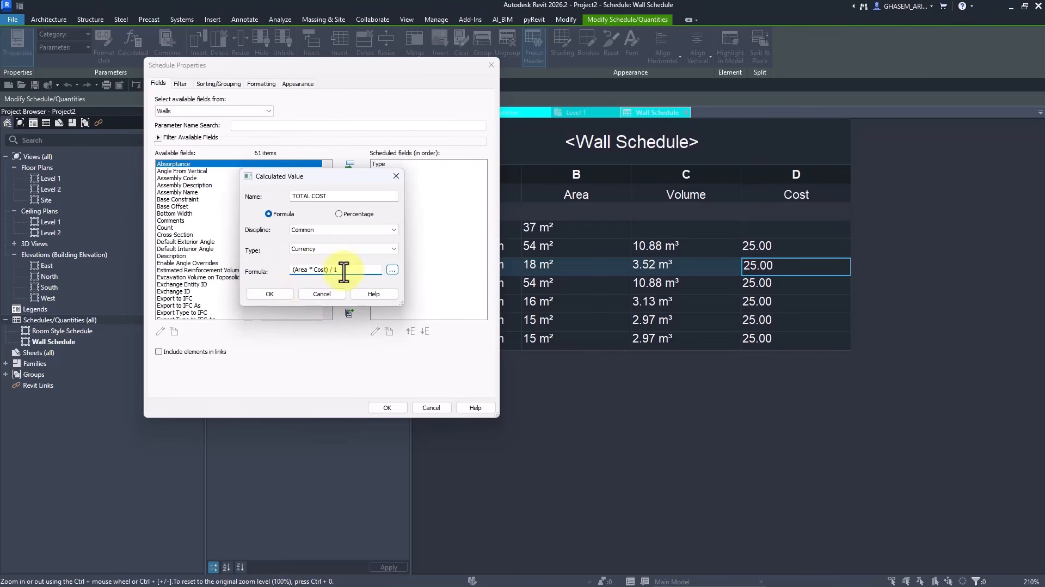
left_click(281, 295)
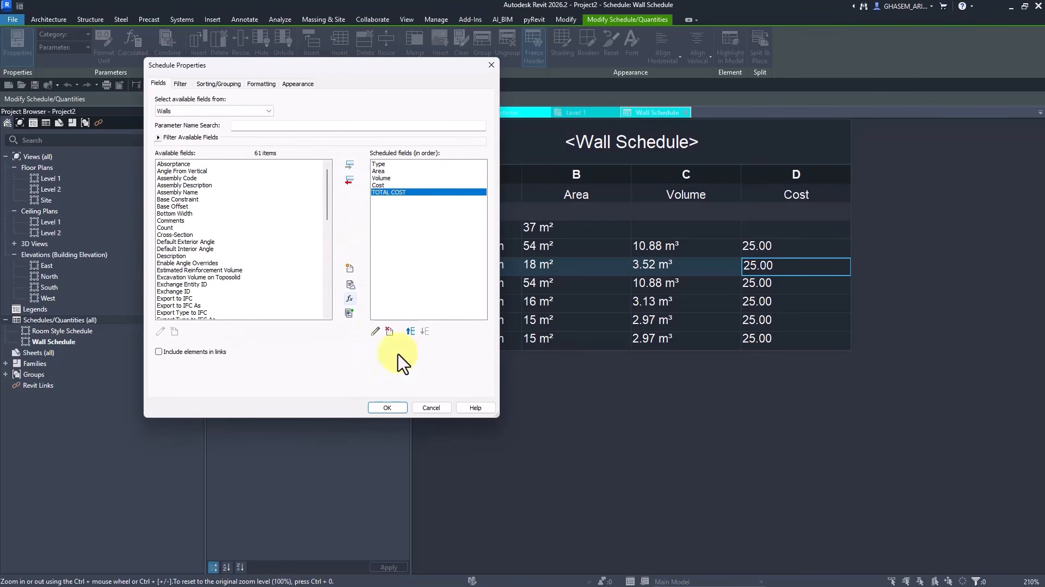
left_click(389, 409)
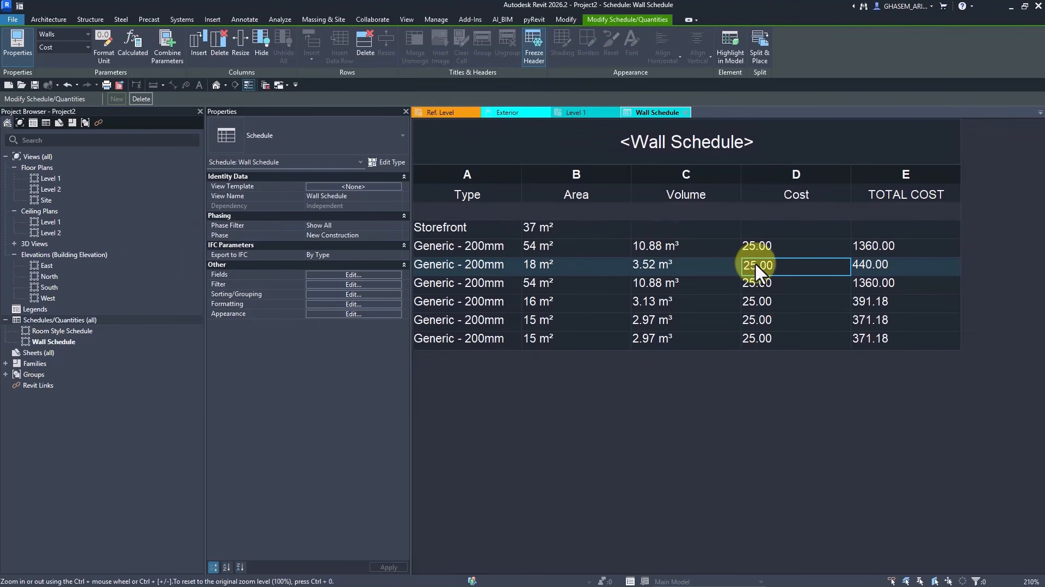
Step: Set the cost of the Generic - 200mm wall type to 35 in the wall schedule, applying it to all walls of that type
left_click_drag(793, 265, 702, 276)
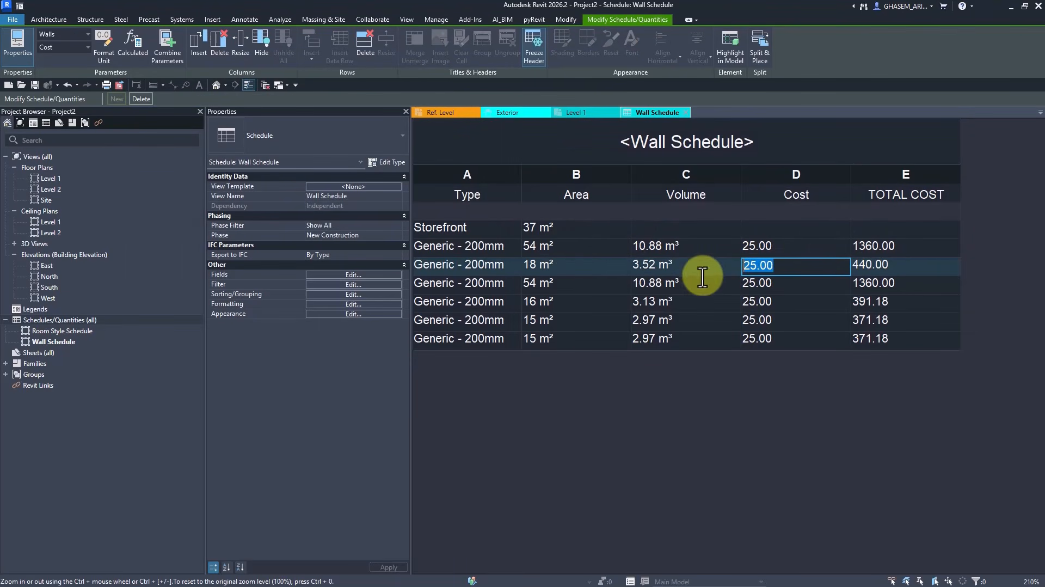
type("35")
left_click(776, 289)
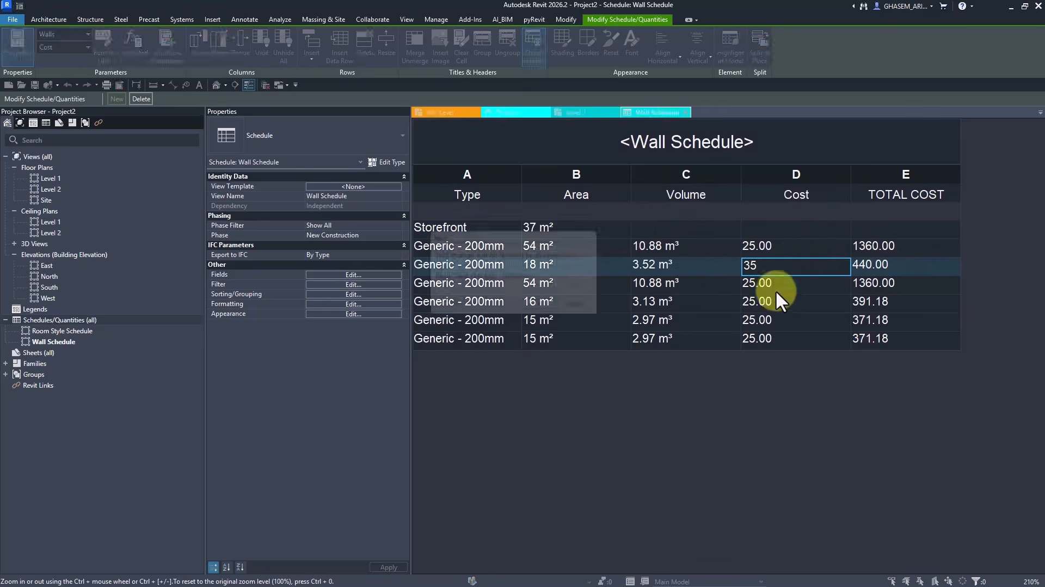
left_click(546, 311)
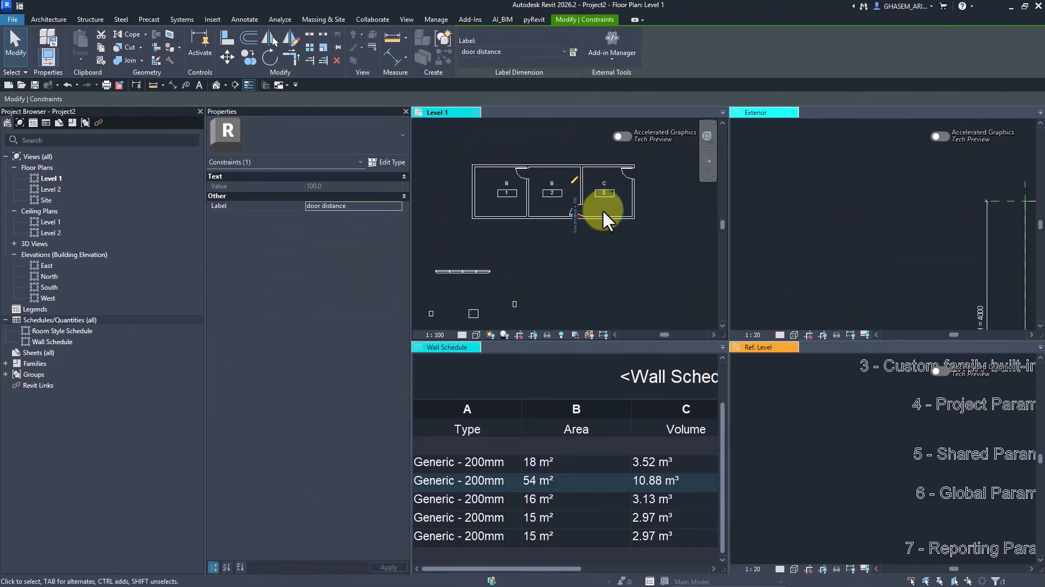
Step: Stretch the lower horizontal wall of the rooms in the Level 1 plan to 16900 mm and change its type to CW 102-50-140p
left_click(613, 218)
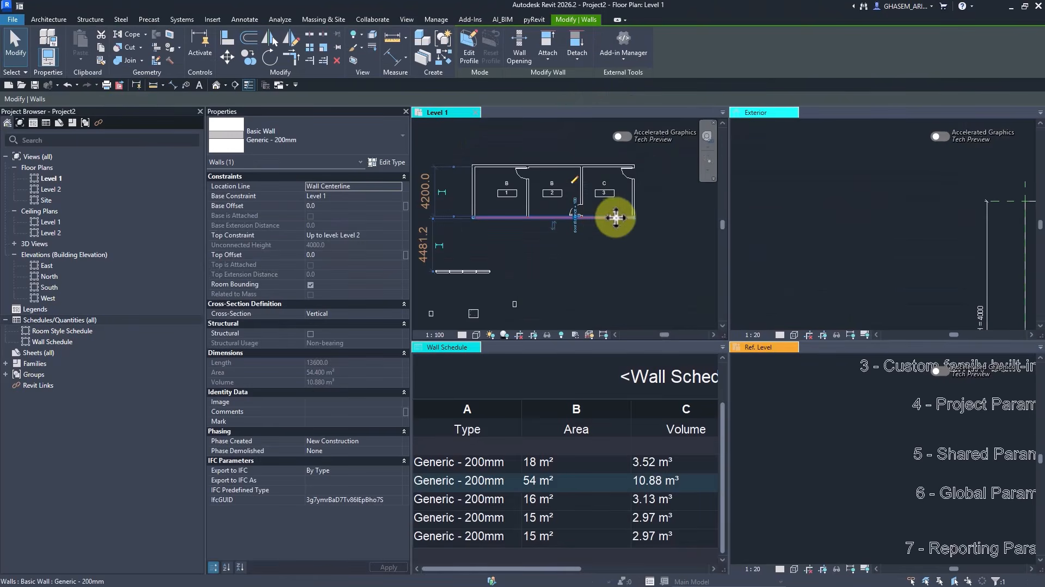
left_click_drag(633, 218, 672, 220)
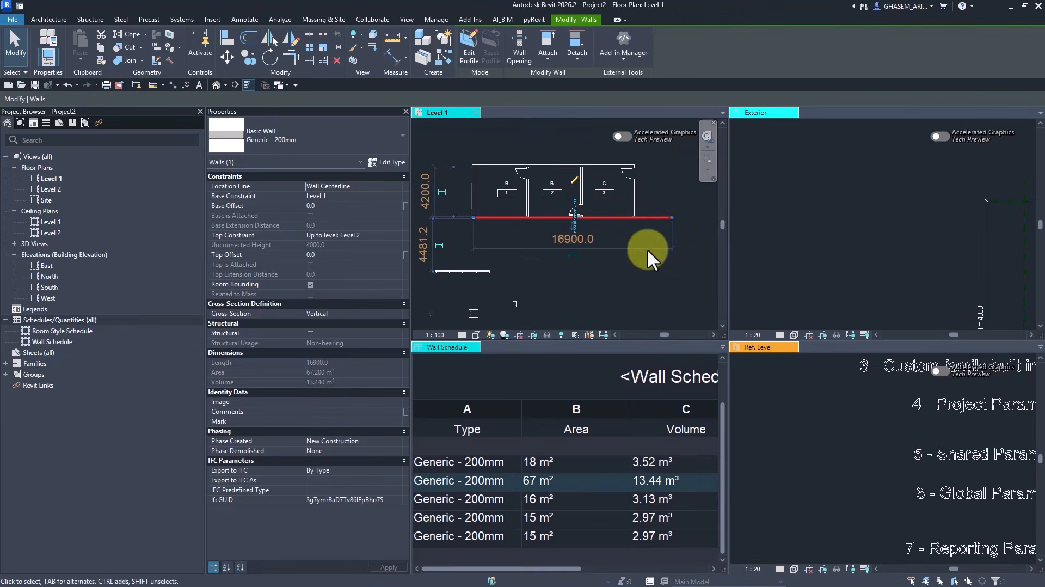
left_click(302, 133)
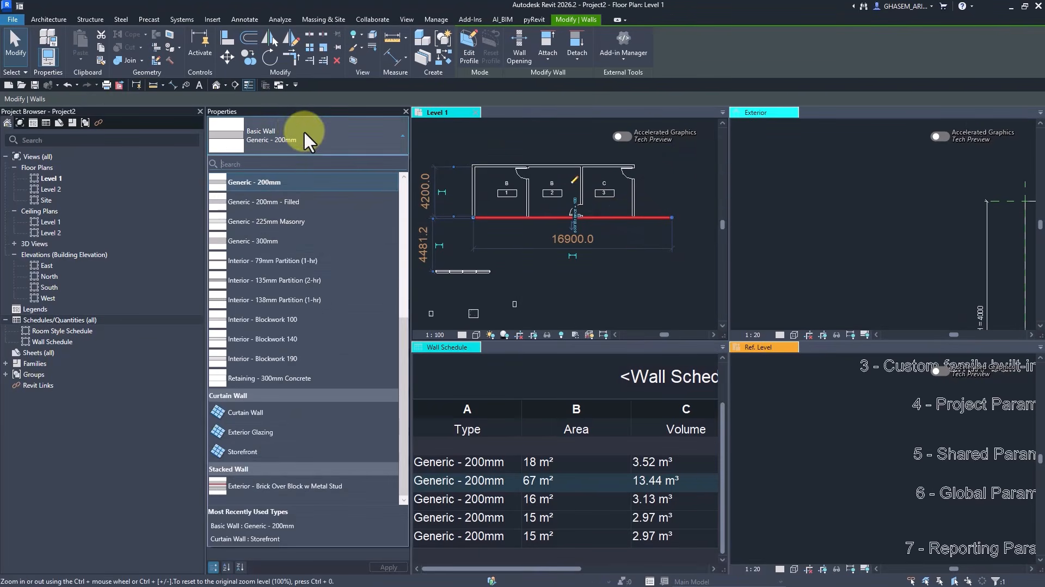
left_click(255, 217)
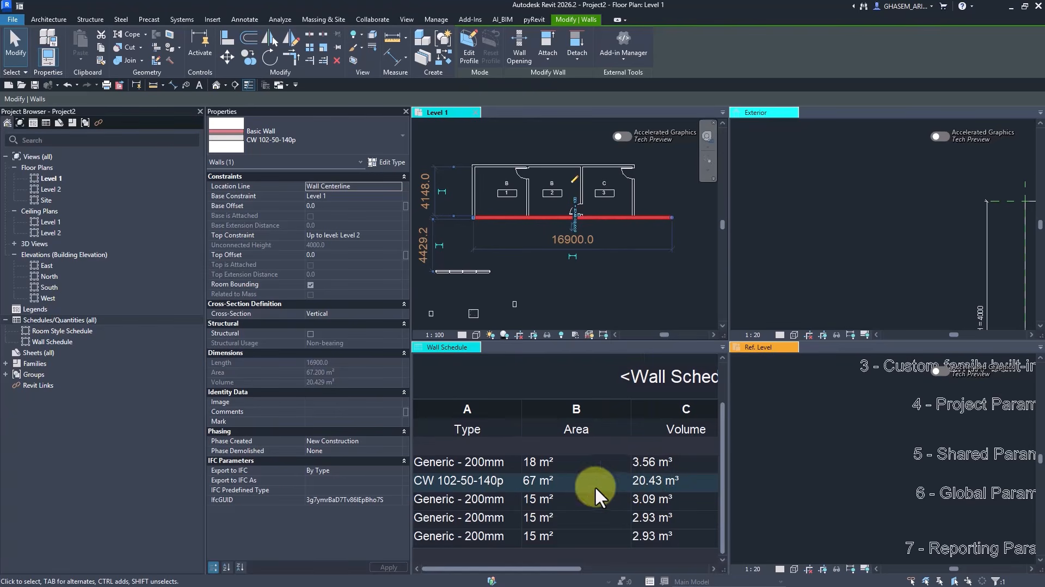
Step: Set the cost of the CW 102-50-140p wall type to 45 in the wall schedule, applying it to all walls of that type
left_click(687, 485)
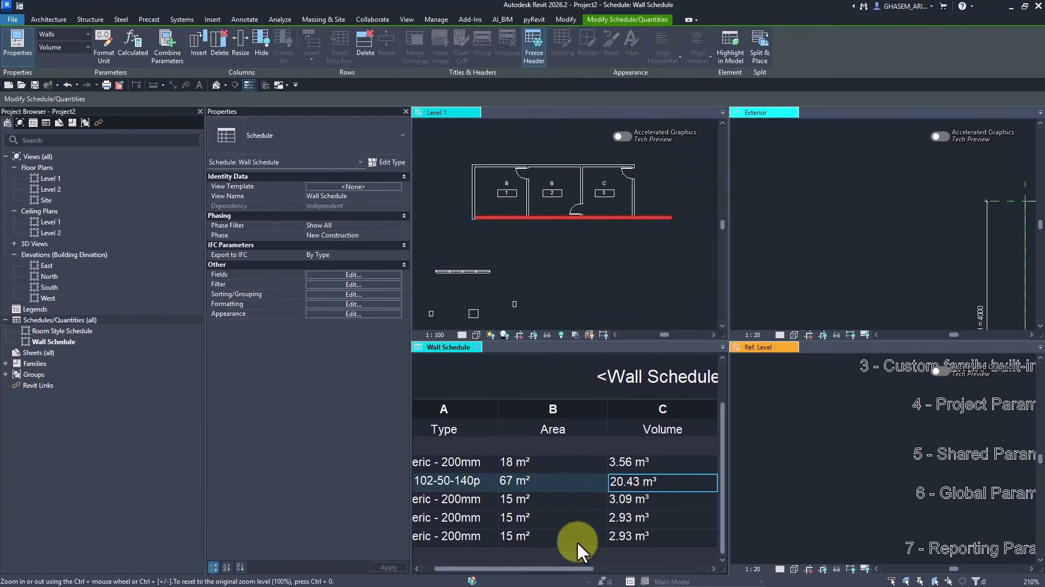
left_click_drag(548, 568, 670, 566)
left_click(564, 484)
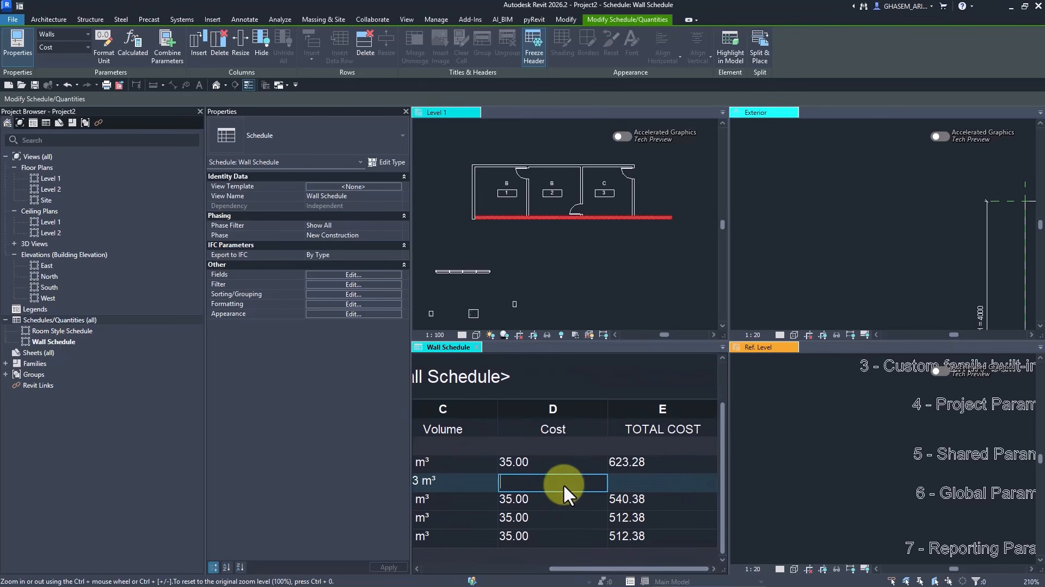
key("Return")
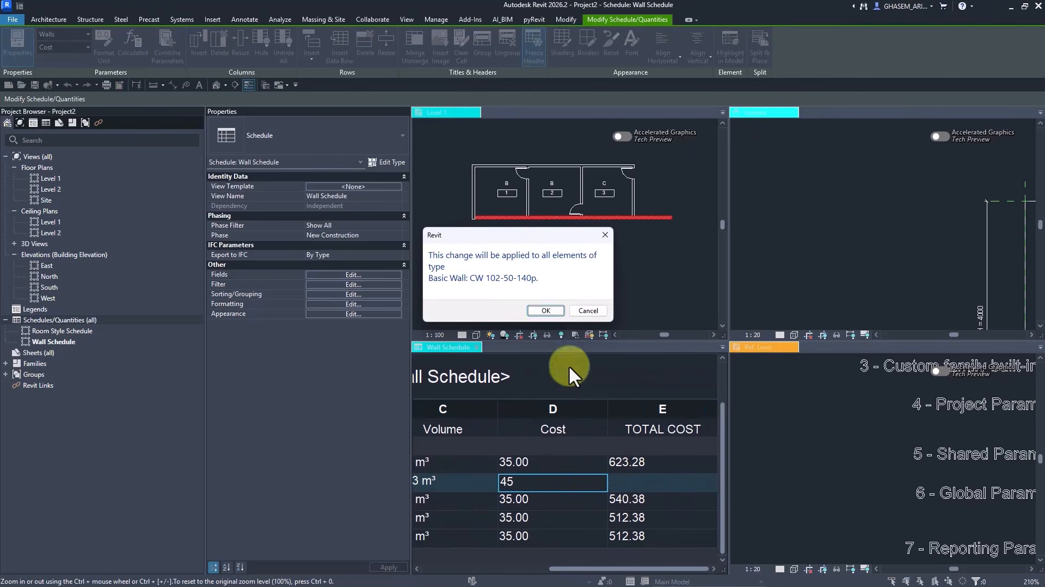
left_click(551, 314)
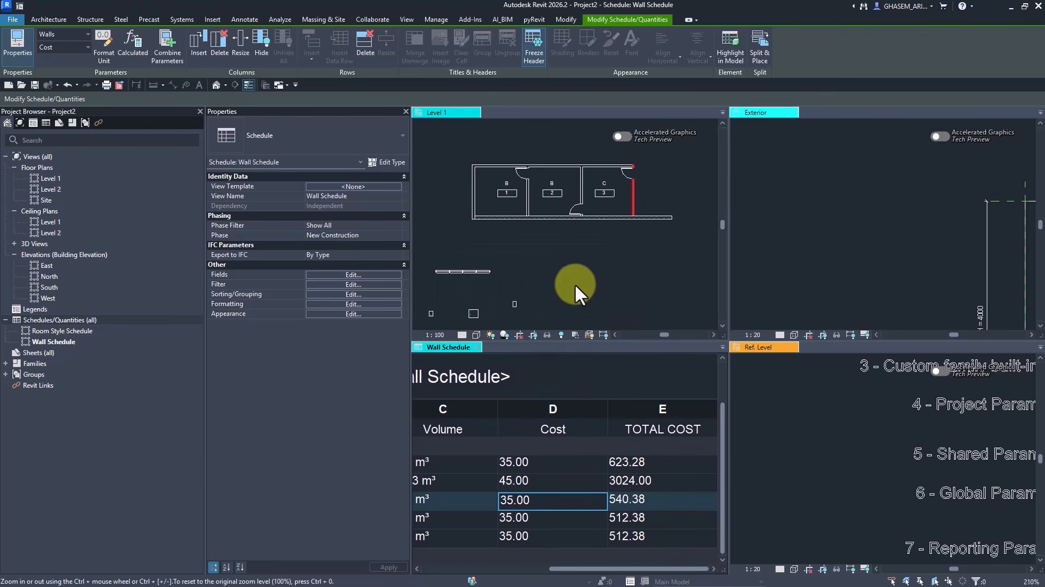
Step: Tag all untagged doors in the Level 1 floor plan with the M_Door Tag
left_click(580, 254)
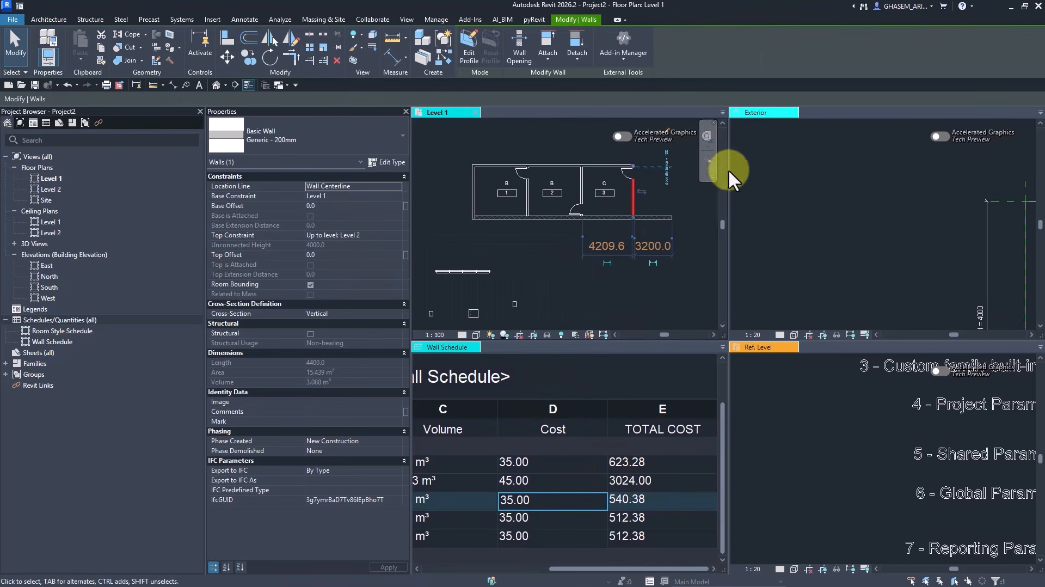
left_click(459, 146)
double_click(52, 178)
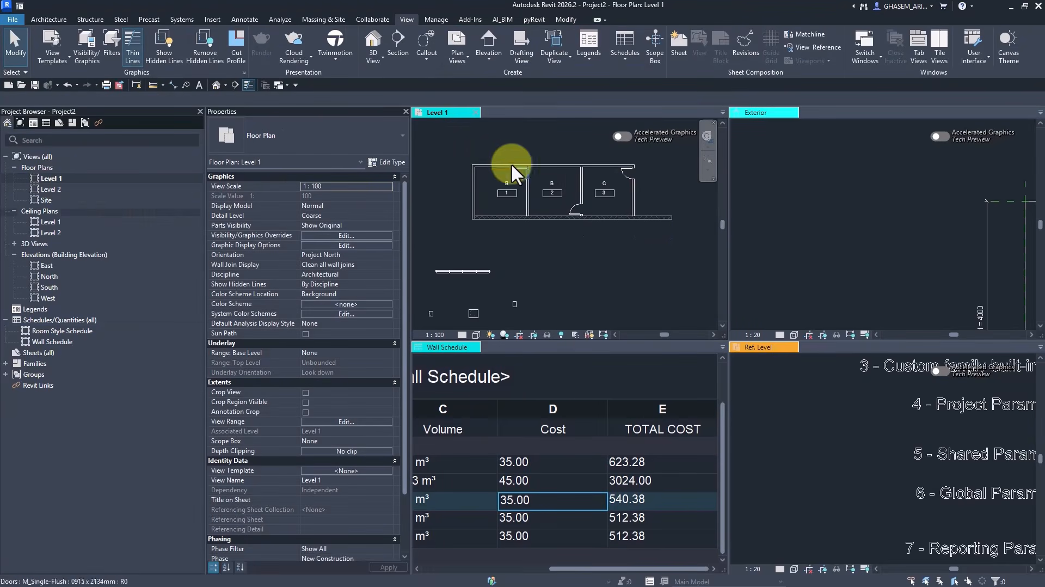
scroll(517, 160, "up", 5)
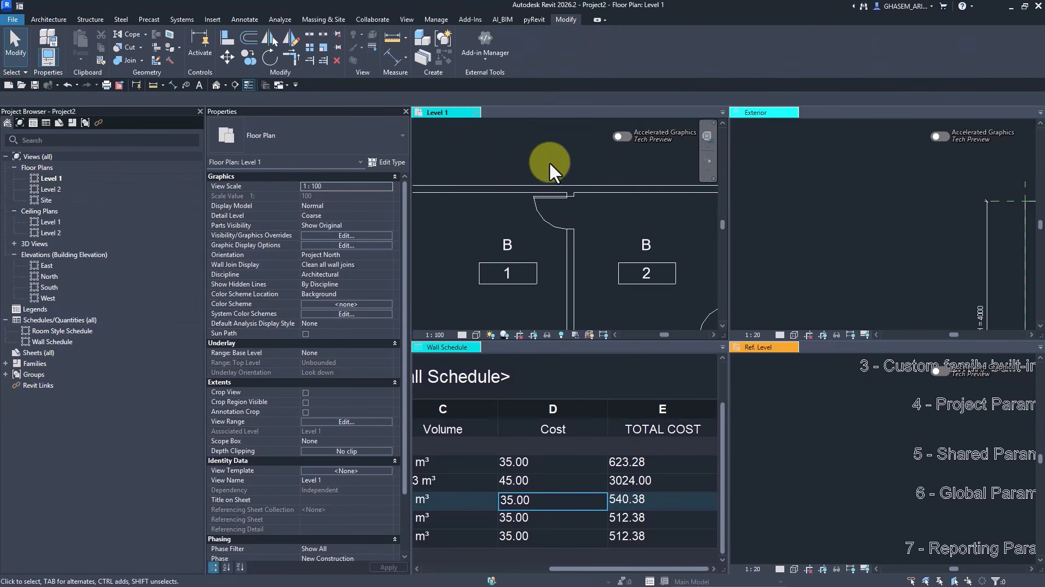
left_click(245, 19)
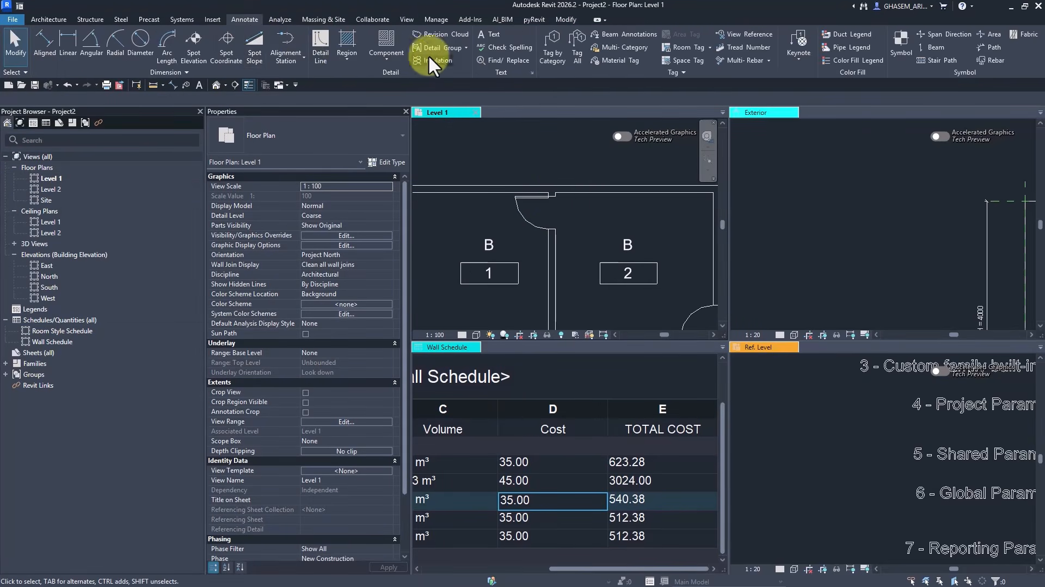
left_click(576, 65)
left_click(245, 149)
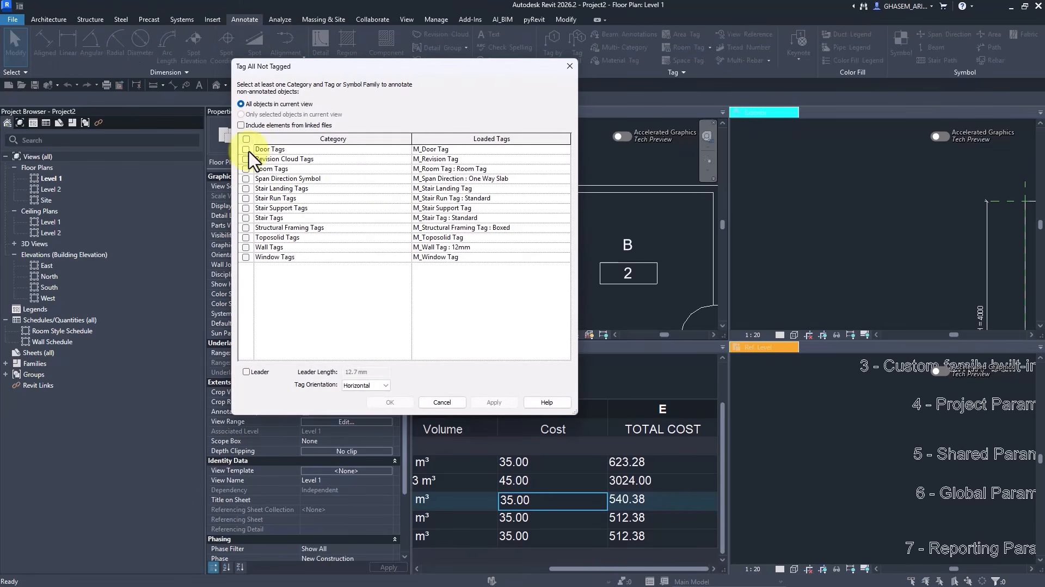
left_click(384, 402)
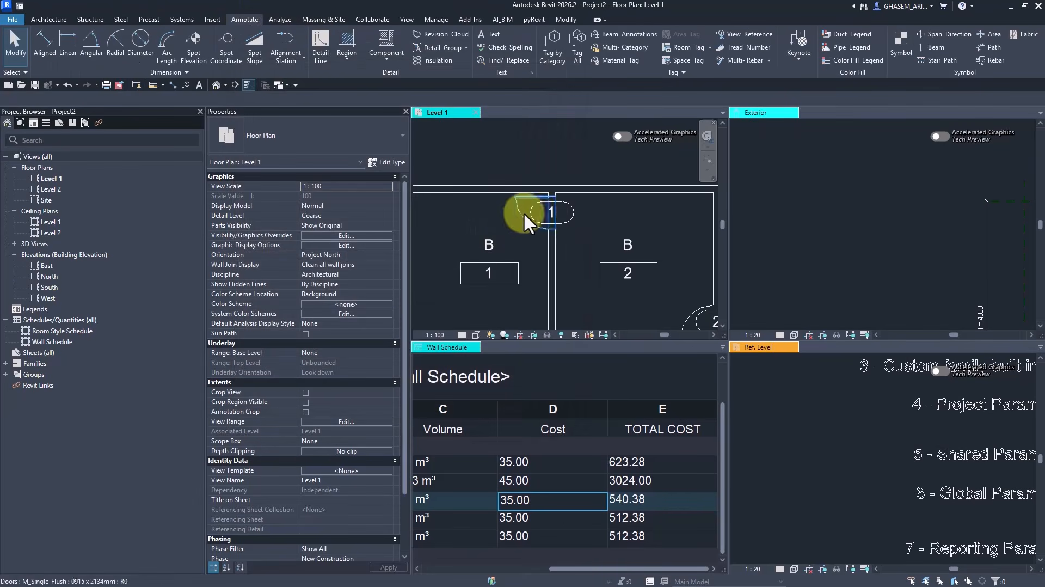
Step: Open the M_Door Tag family for editing and open its tag label's parameter settings, enlarging the dialog
left_click(571, 212)
left_click(468, 53)
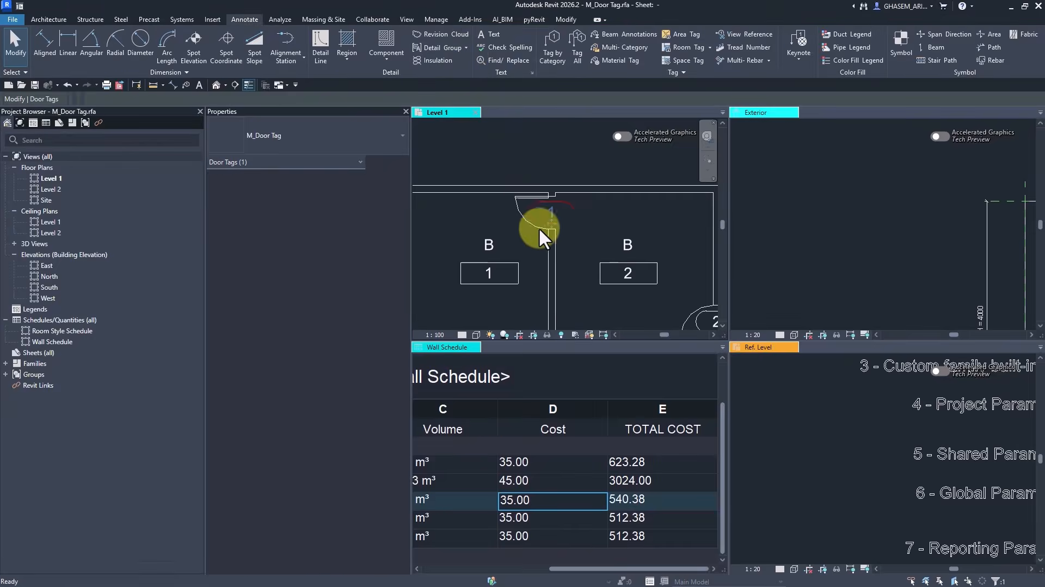
left_click(564, 220)
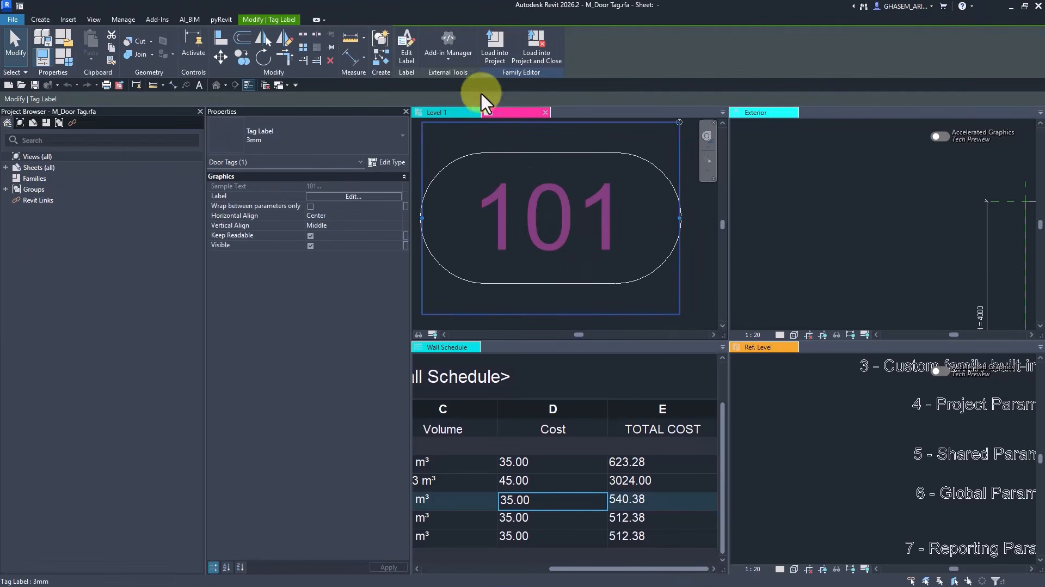
left_click(409, 46)
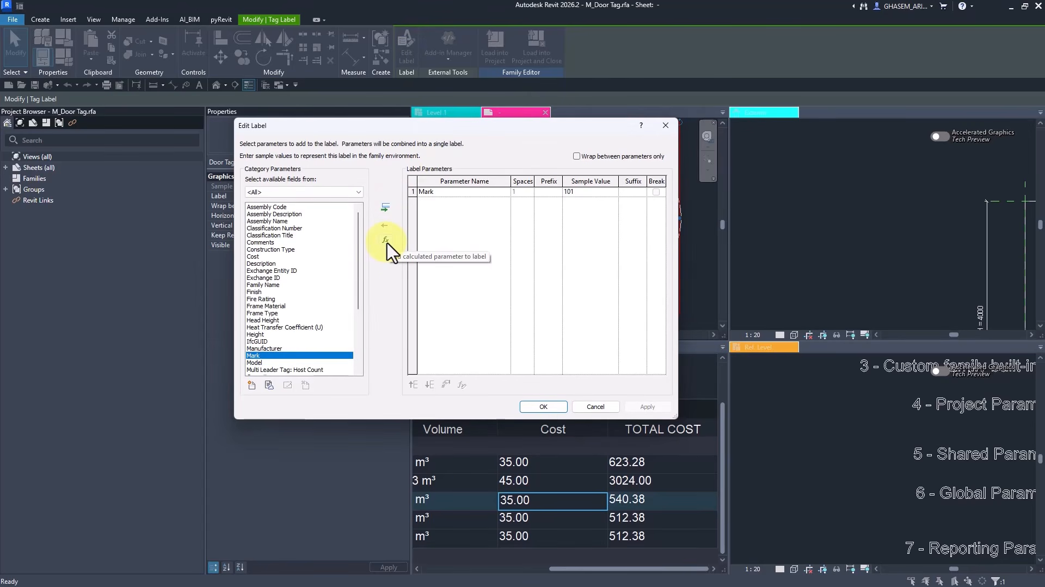
left_click_drag(231, 119, 204, 151)
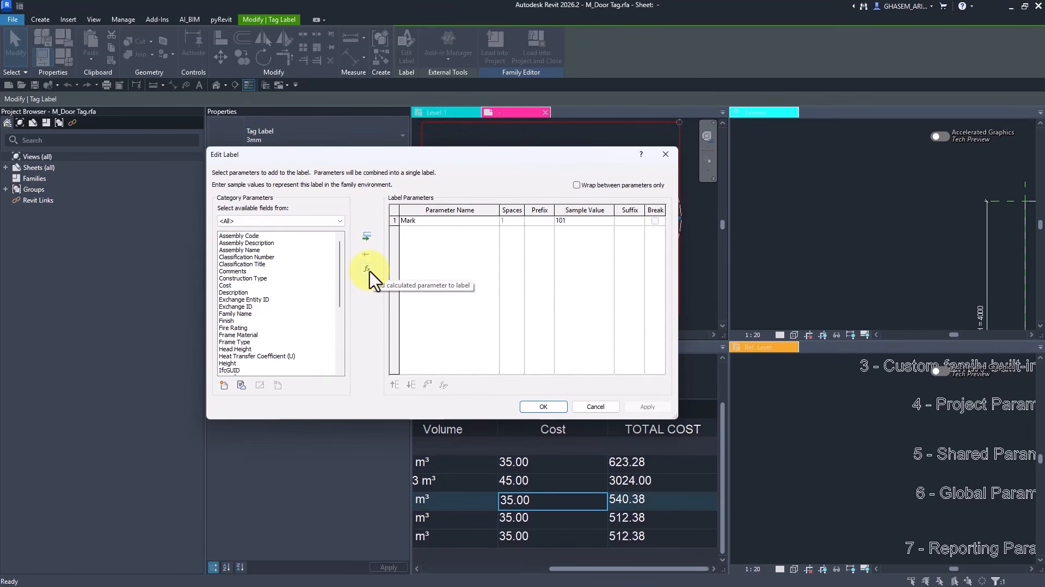
Step: Start a calculated parameter named TYPE for the door tag label and set its type to Text
left_click(367, 269)
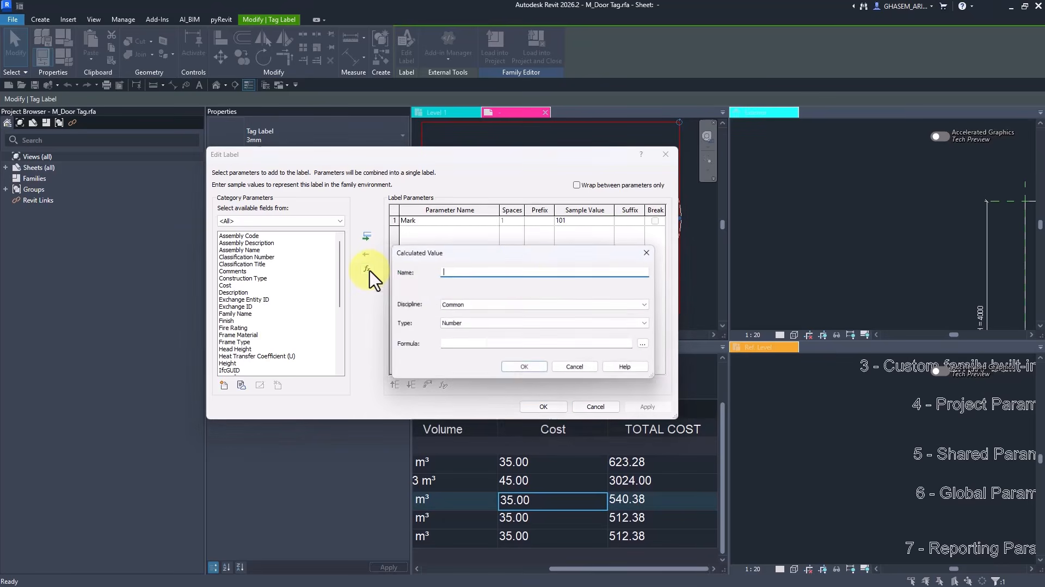
left_click_drag(511, 256, 586, 245)
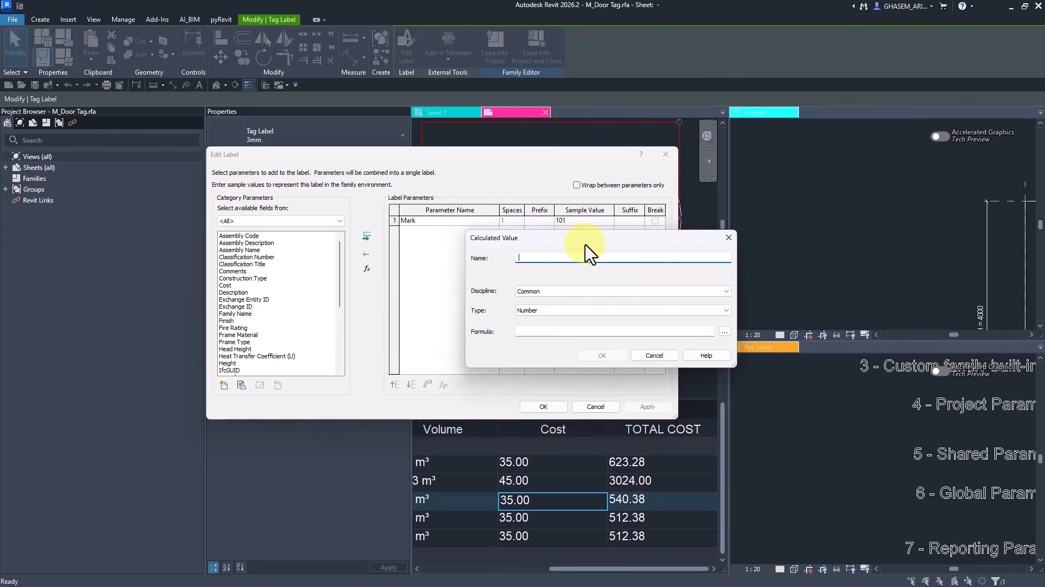
type("TYPE")
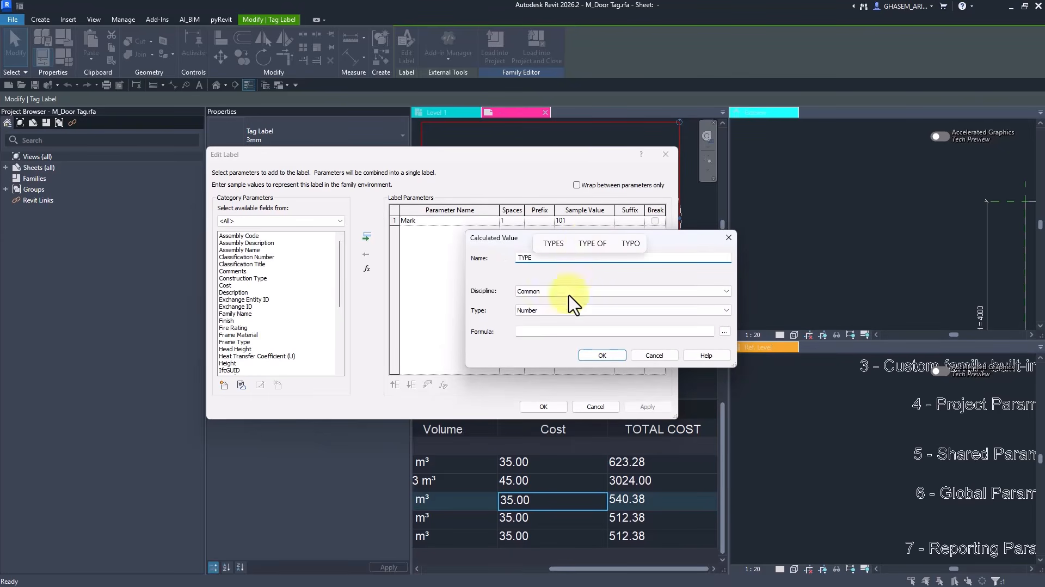
left_click(564, 311)
left_click(547, 321)
Step: Begin the TYPE formula with IF(Width = 700,"T-1",IF(, inserting Width from the available fields
left_click(545, 331)
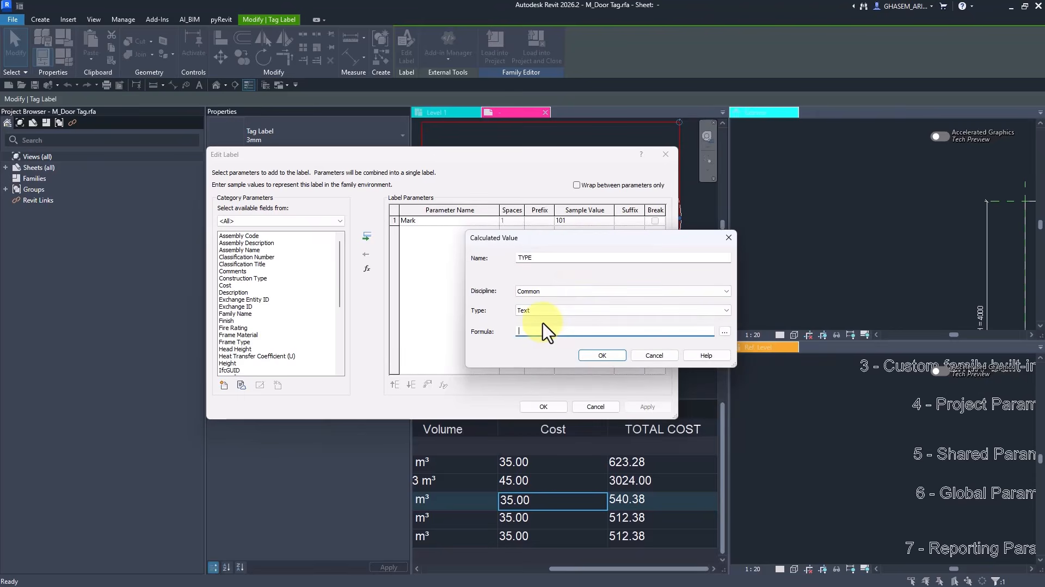
type("IF(")
left_click(724, 332)
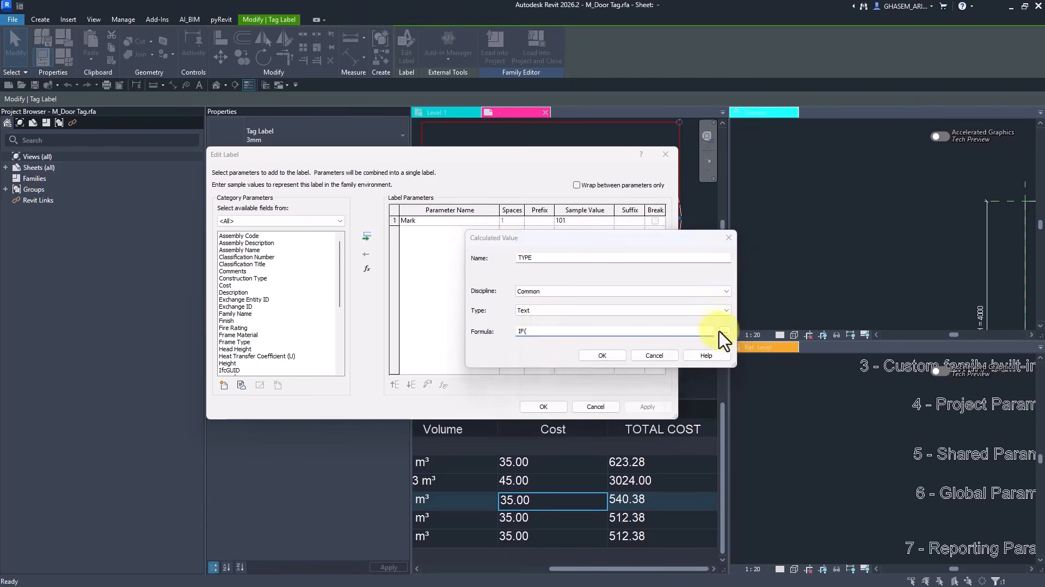
scroll(580, 297, "down", 5)
left_click(569, 357)
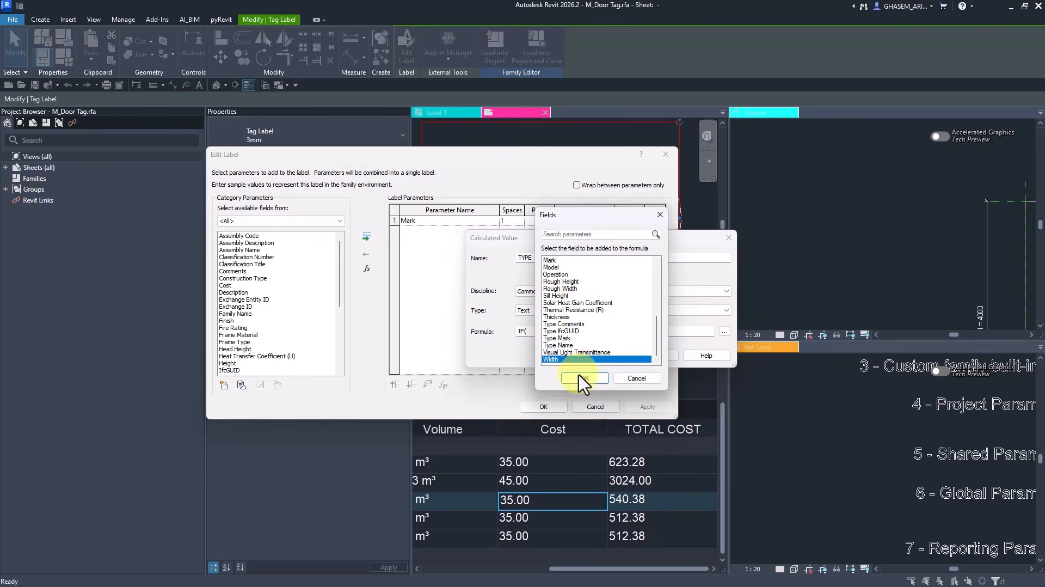
left_click(584, 378)
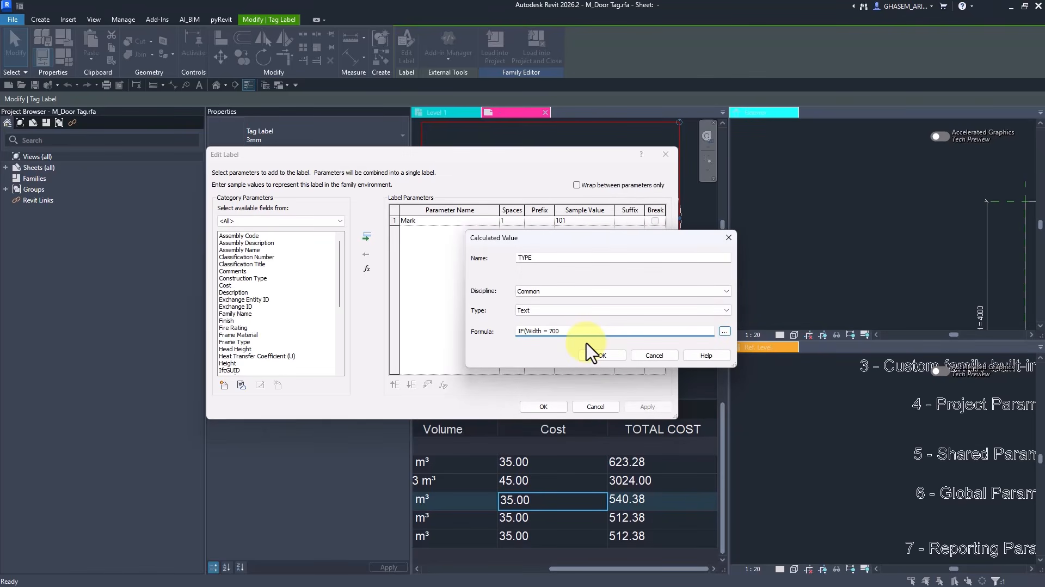
type("= 700,\"T-1\",IF(")
Step: Complete the TYPE formula with a nested condition for Width = 1000, returning T-2 or otherwise NULL, and submit it
left_click(725, 332)
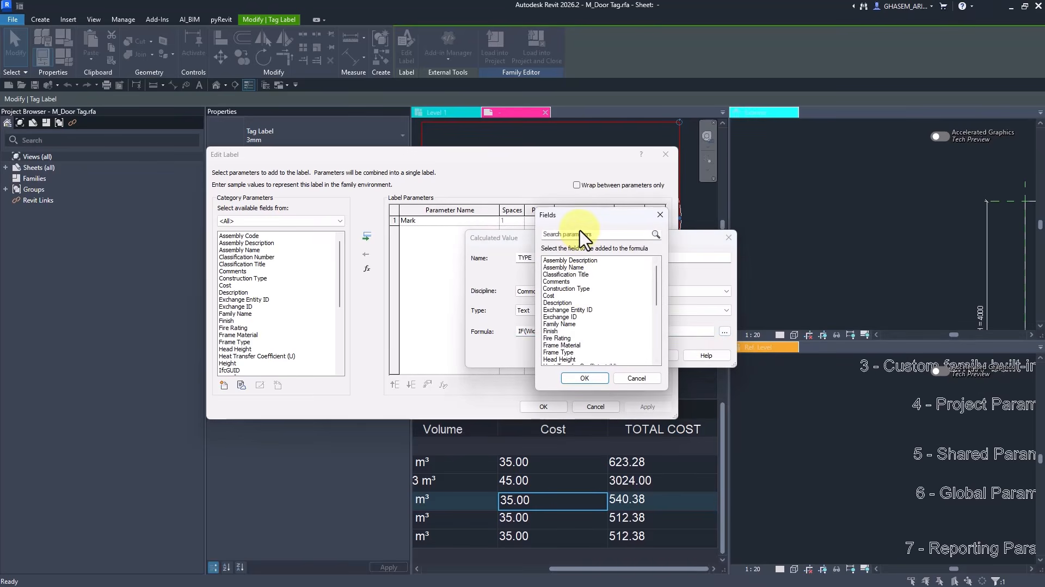
scroll(572, 292, "down", 10)
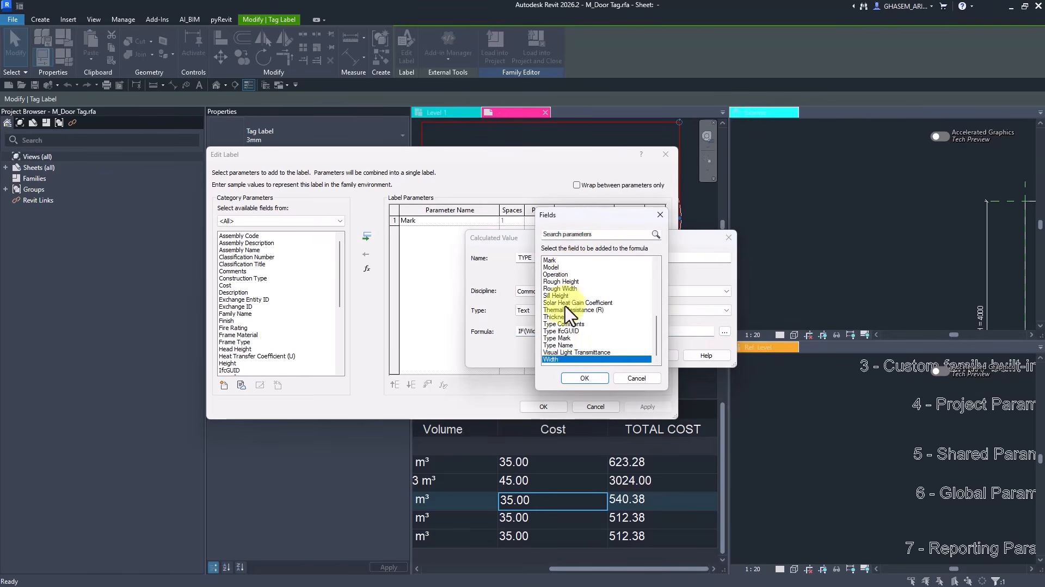
left_click(561, 361)
left_click(583, 378)
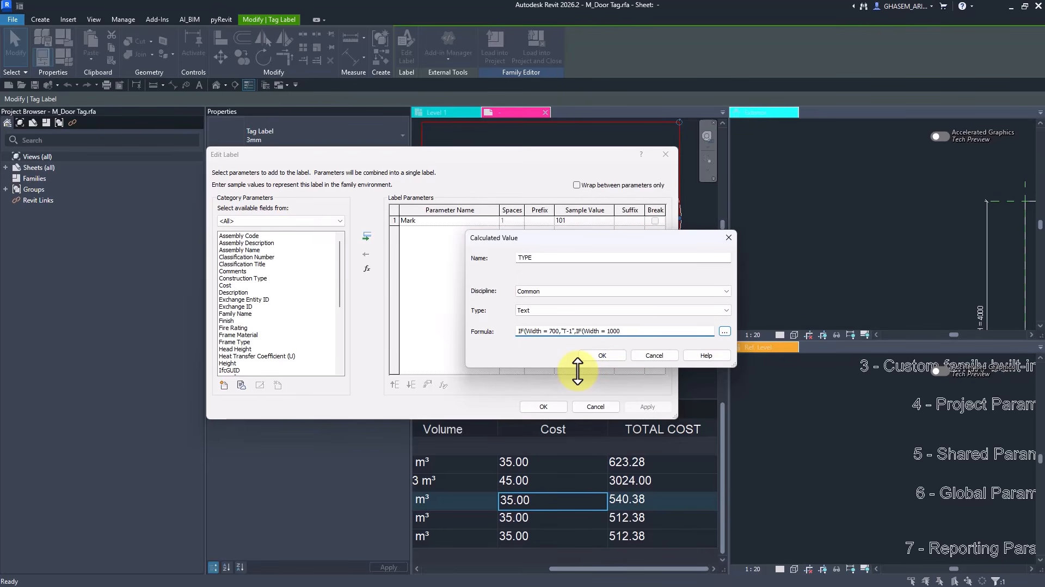
type("= 1000,\"T-")
type("2,\"NULL")
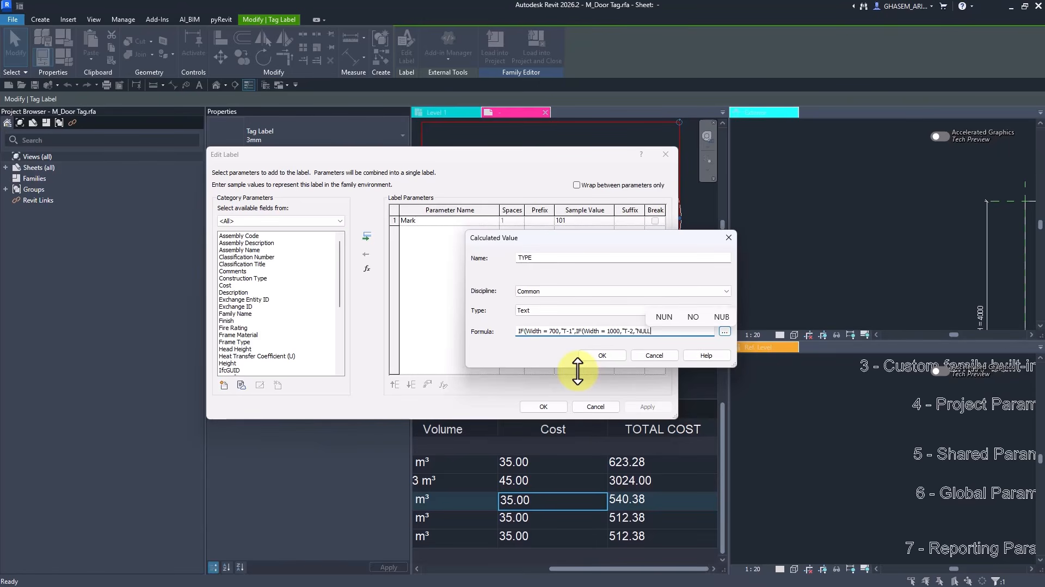
type("\"")
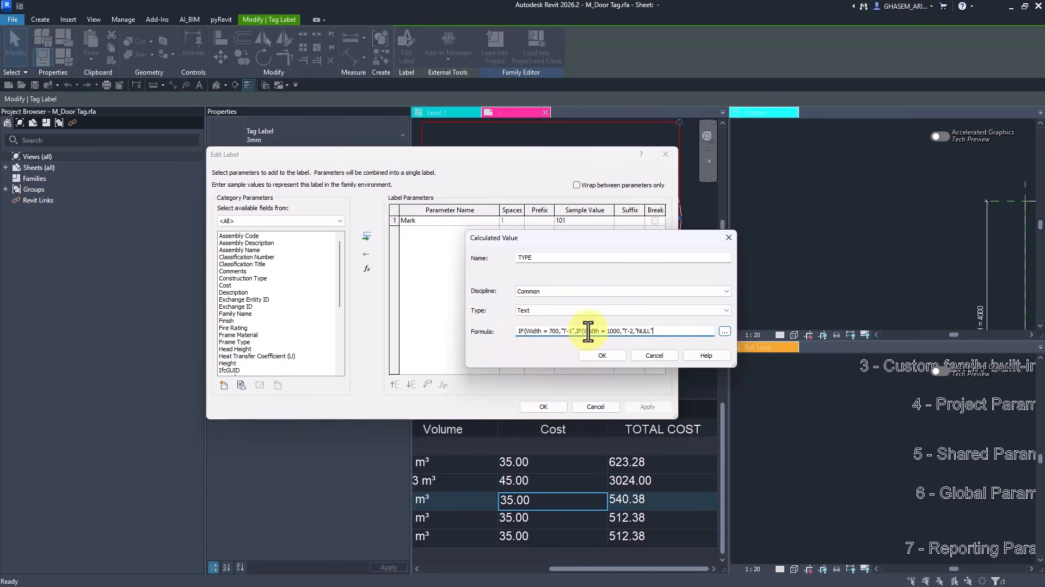
type("))")
left_click(603, 355)
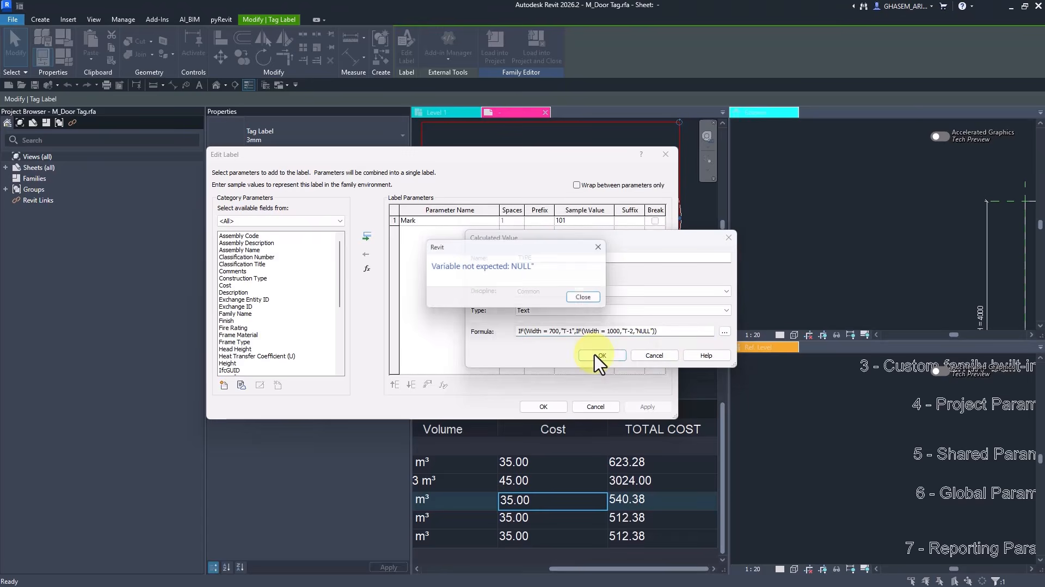
Step: Add the missing closing quotation mark after T-2 in the formula and accept the calculated value
left_click(590, 299)
left_click(644, 331)
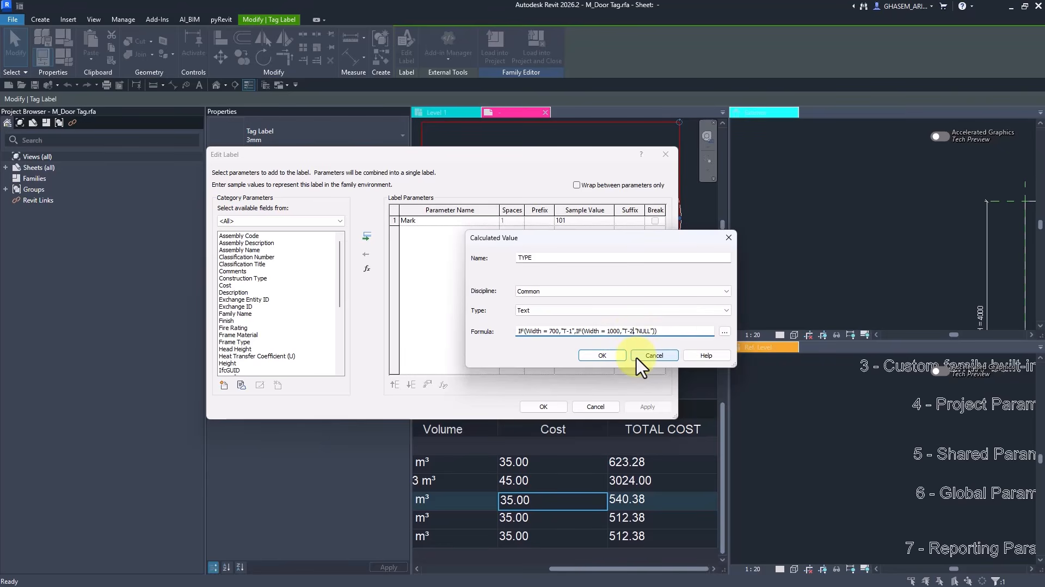
type("\"")
left_click(598, 356)
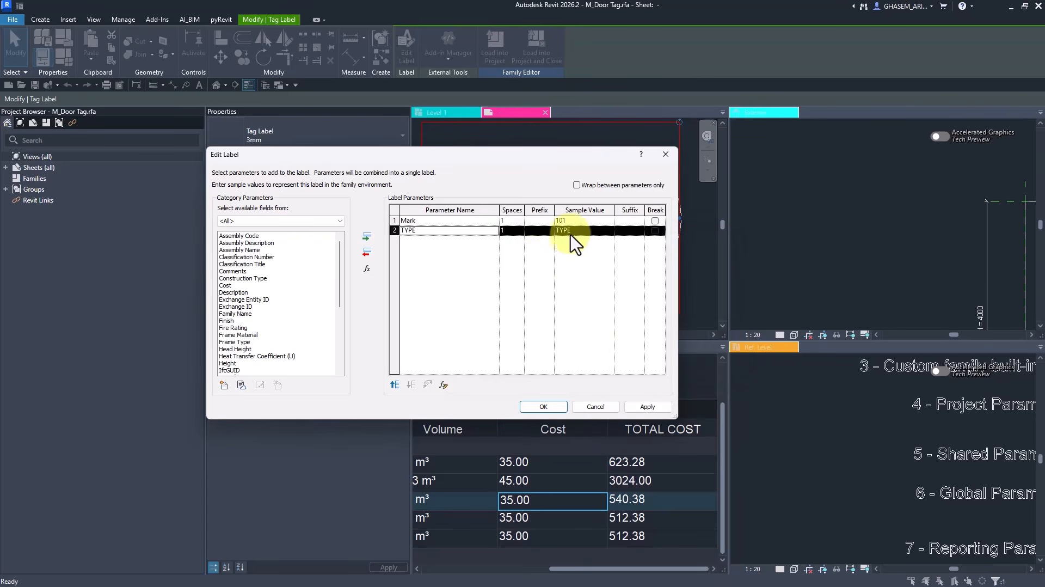
Step: Add a line break after the Mark parameter, enable wrapping between parameters only, and accept the label changes
left_click(655, 221)
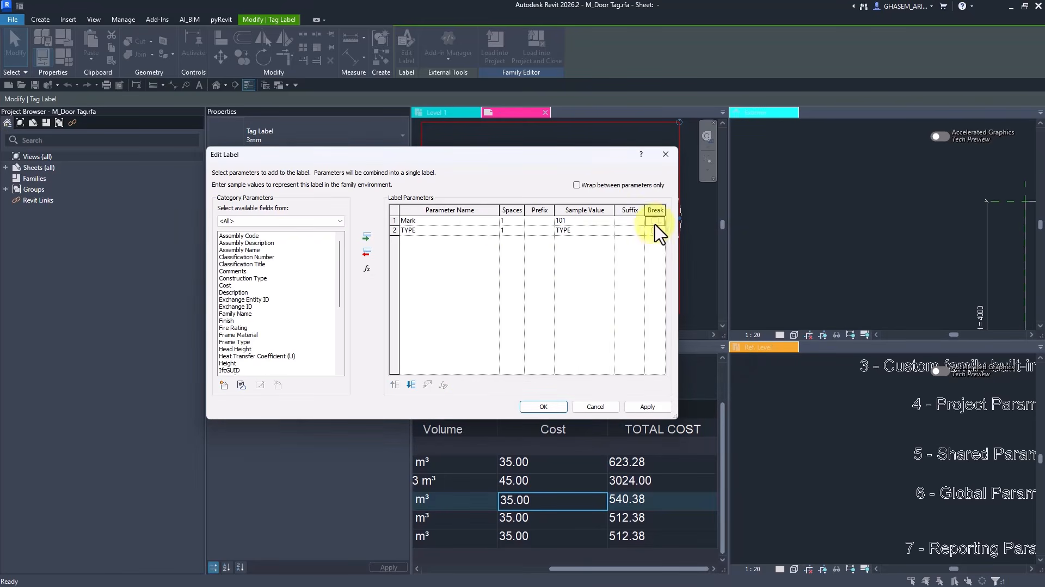
left_click(577, 185)
left_click(543, 406)
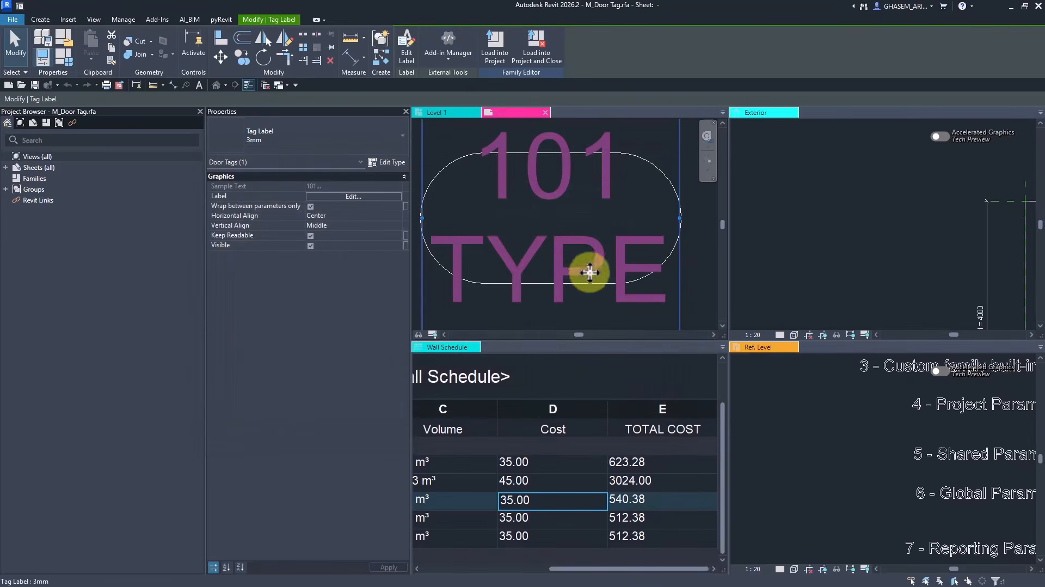
Step: Load the edited door tag family into Project2, overwriting the existing version
left_click(498, 55)
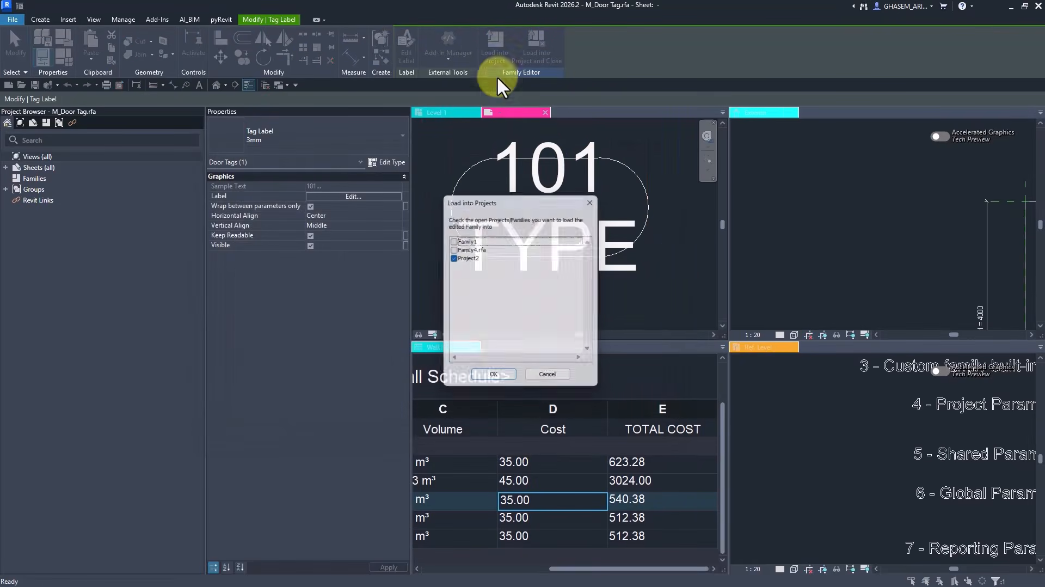
left_click(493, 374)
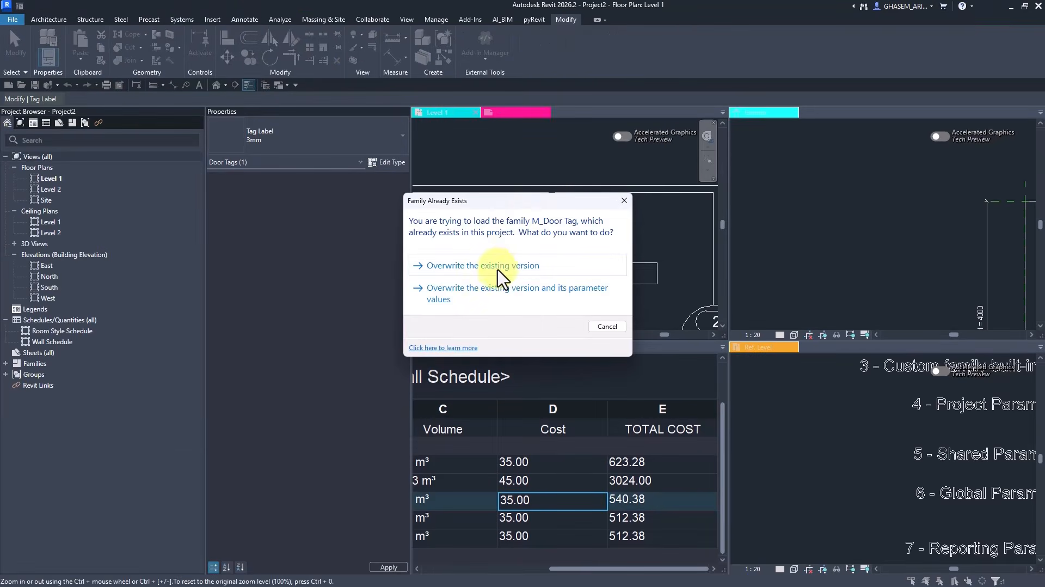
left_click(499, 263)
Step: Set the type width of the M_Single-Flush door tagged 1 to 700
scroll(569, 232, "up", 3)
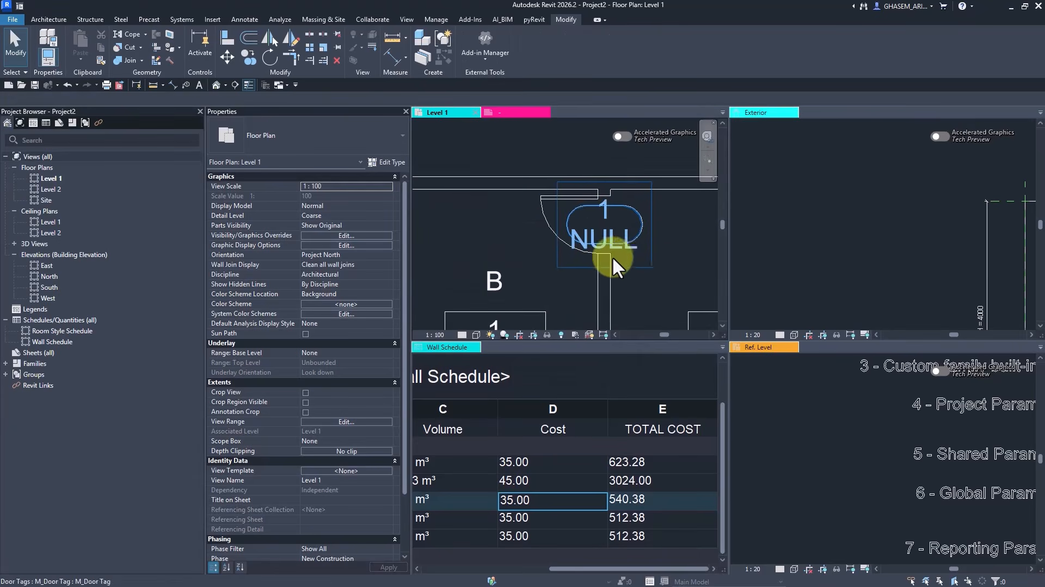
left_click(548, 228)
left_click(388, 162)
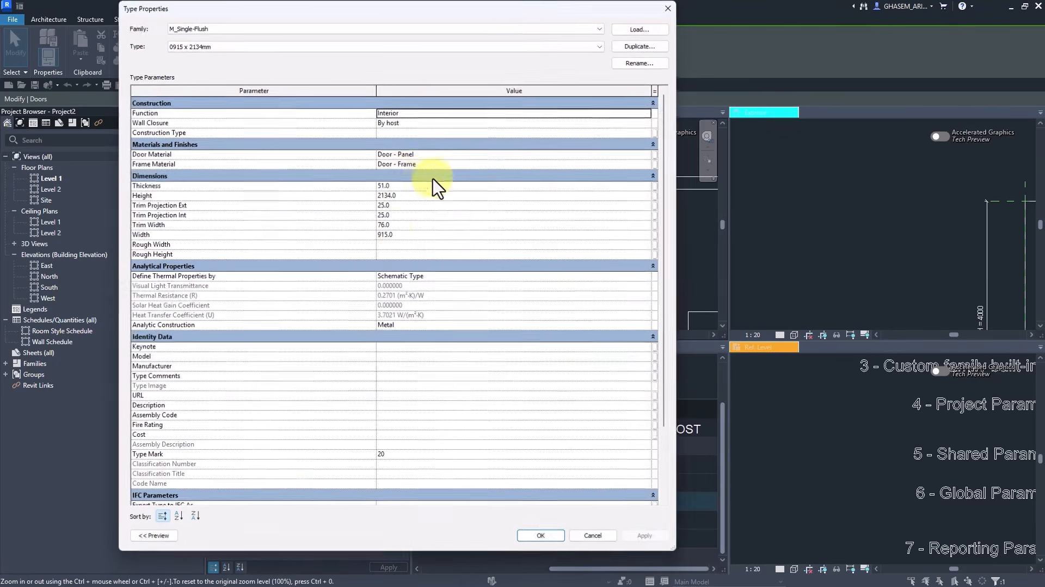
left_click(405, 235)
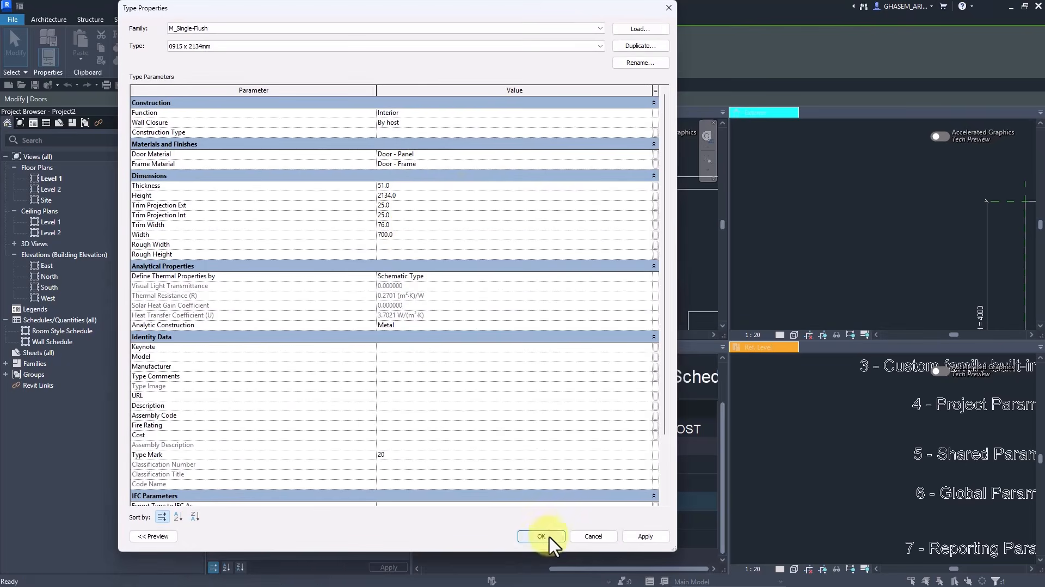
left_click(541, 536)
Step: Check the door's updated tag and set the M_Single-Flush door's type width to 1000
mouse_move(595, 280)
middle_mouse_down()
mouse_move(610, 314)
mouse_move(611, 277)
middle_mouse_up()
left_click(531, 190)
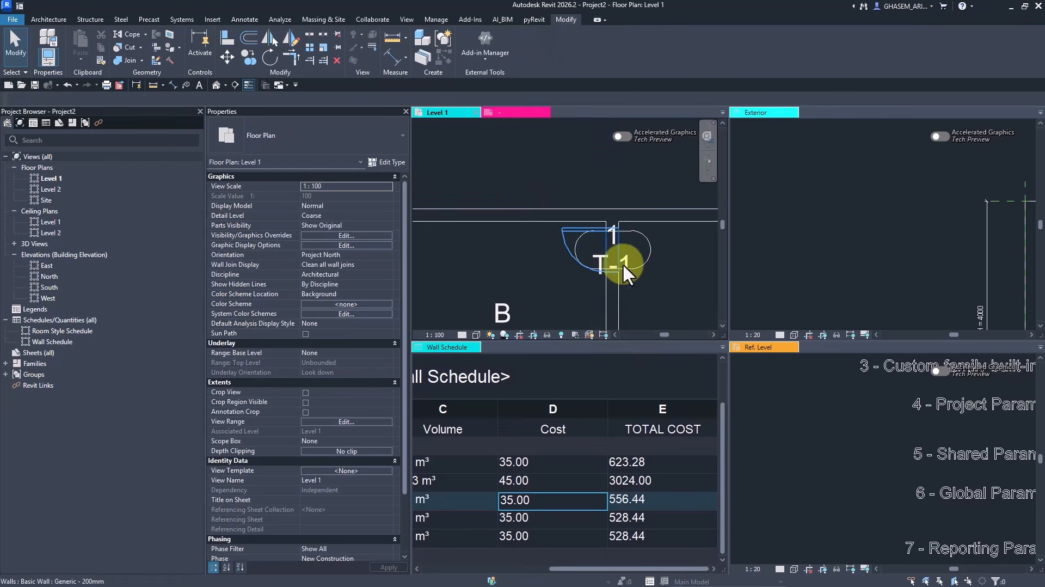
left_click(568, 241)
middle_click_drag(540, 253, 575, 263)
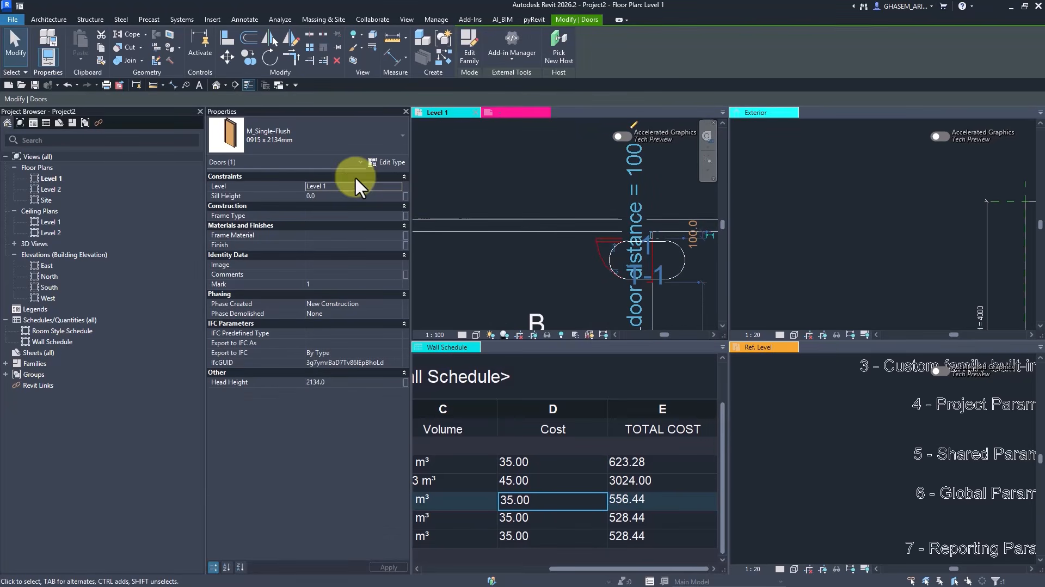
left_click(384, 162)
left_click(401, 234)
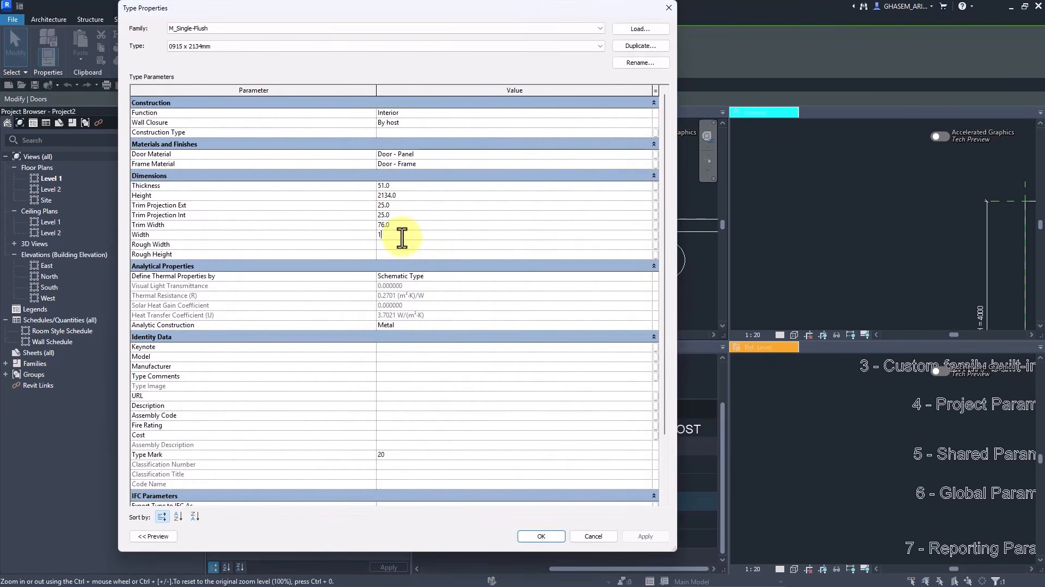
type("1000")
left_click(541, 536)
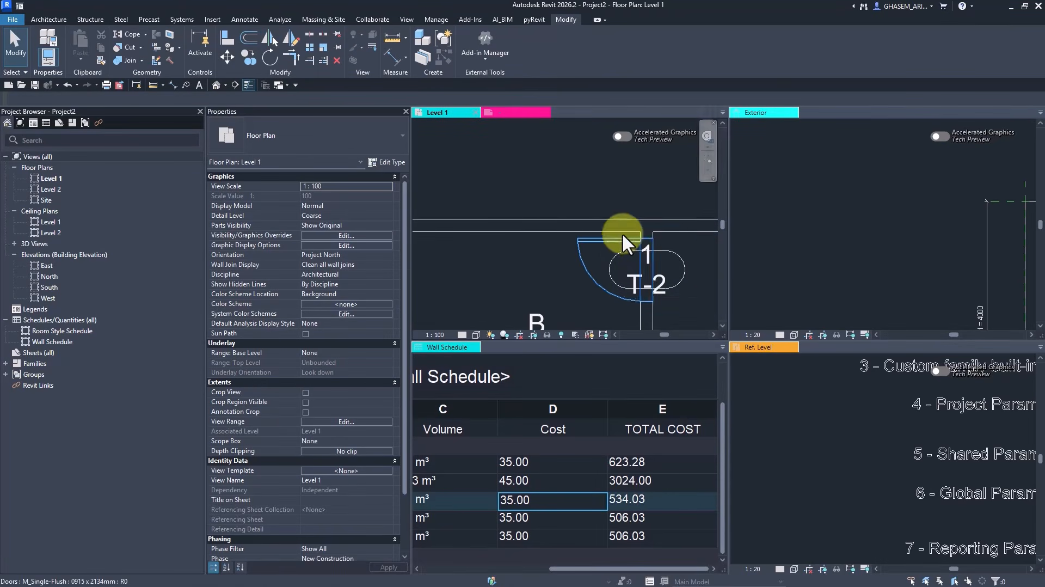
Step: Open the North elevation and copy a level to about 1105 mm below Level 1
double_click(49, 276)
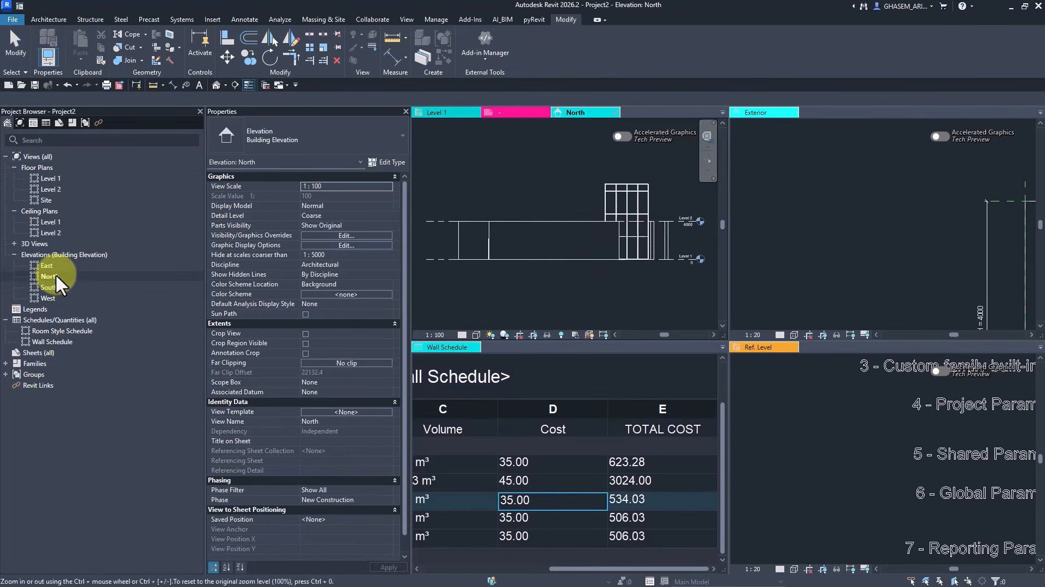
scroll(501, 247, "up", 5)
middle_click_drag(541, 232, 572, 279)
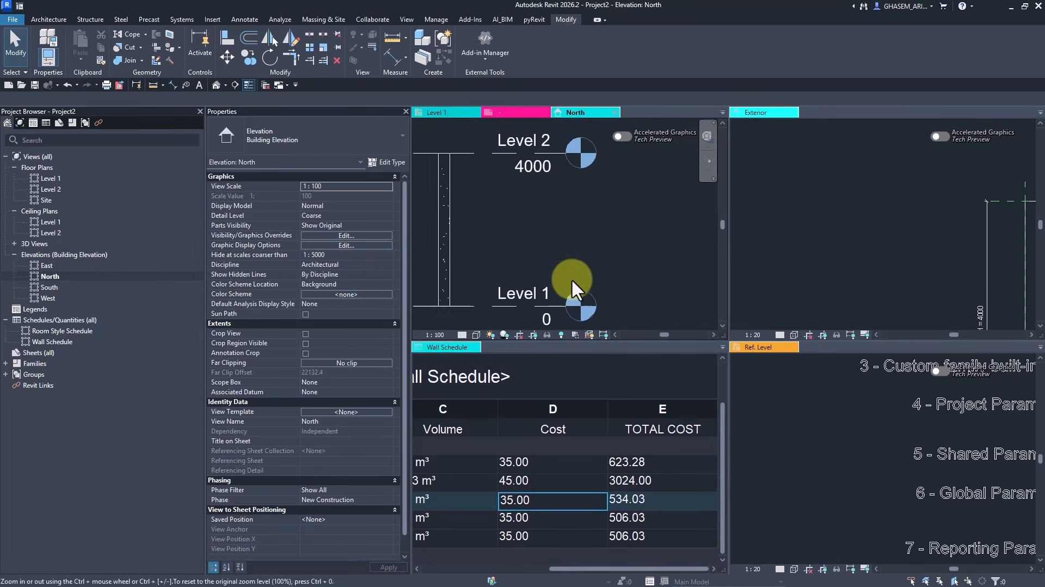
scroll(549, 160, "up", 2)
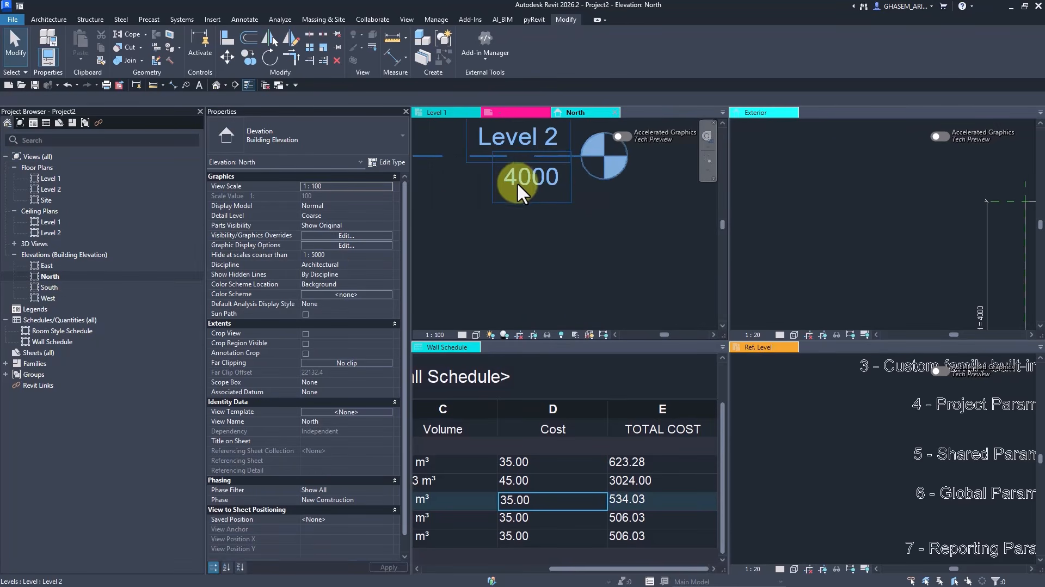
scroll(512, 182, "down", 3)
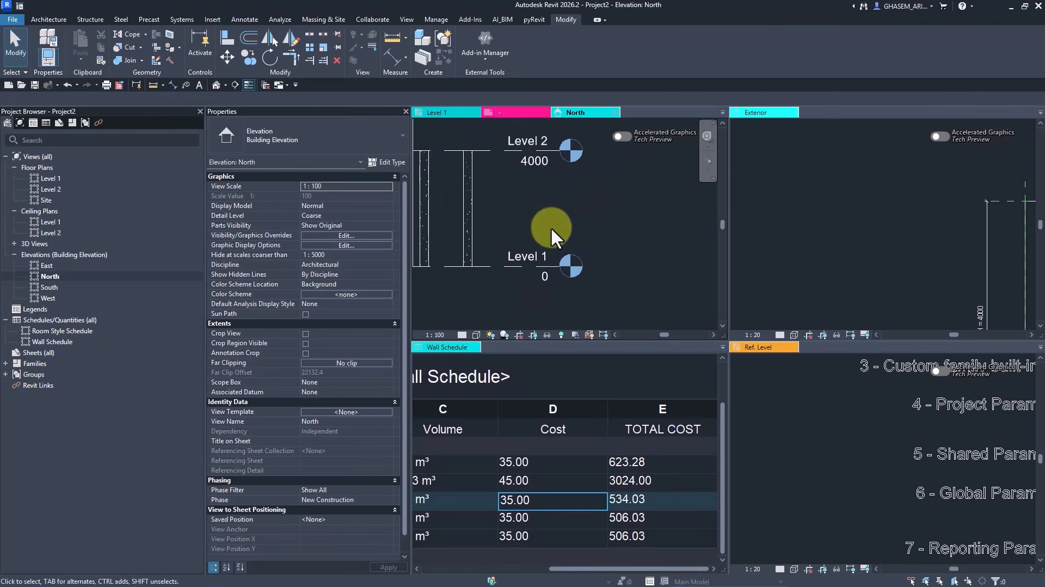
left_click_drag(524, 296, 524, 298, "ctrl")
middle_click_drag(567, 327, 623, 295)
left_click(587, 291)
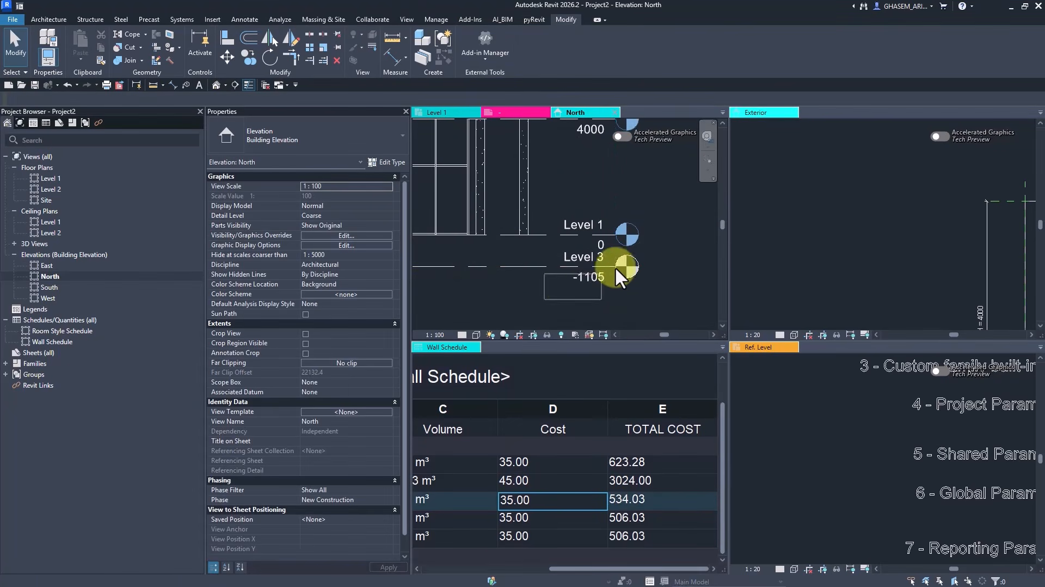
middle_click_drag(651, 249, 622, 299)
middle_click_drag(582, 231, 563, 184)
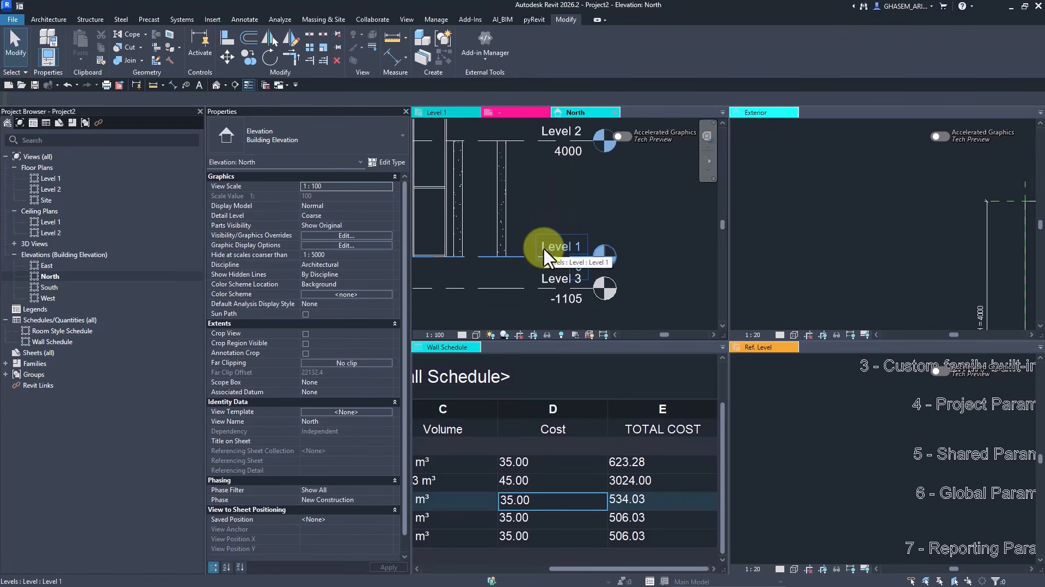
middle_click_drag(560, 221, 596, 149)
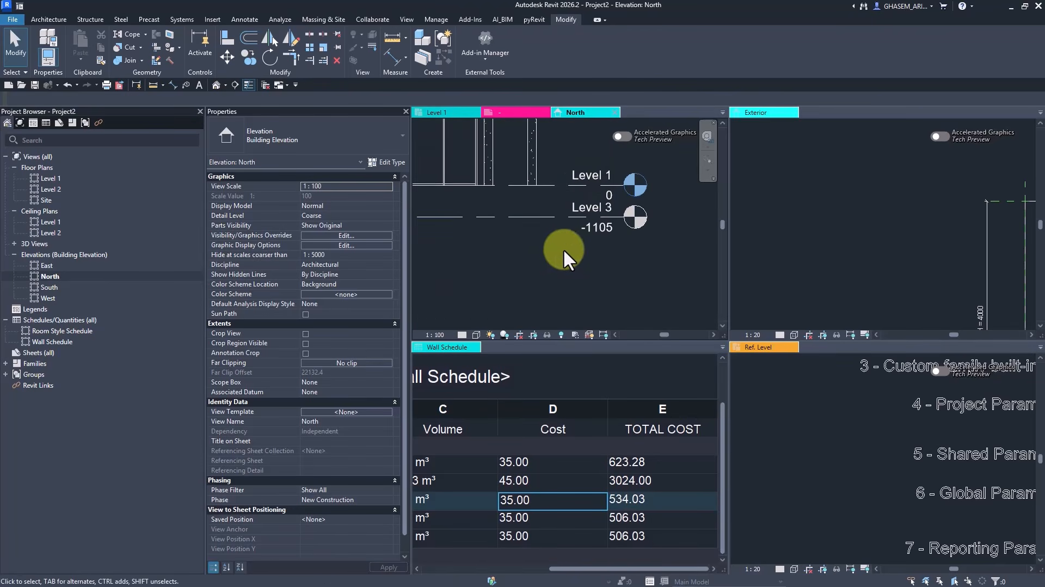